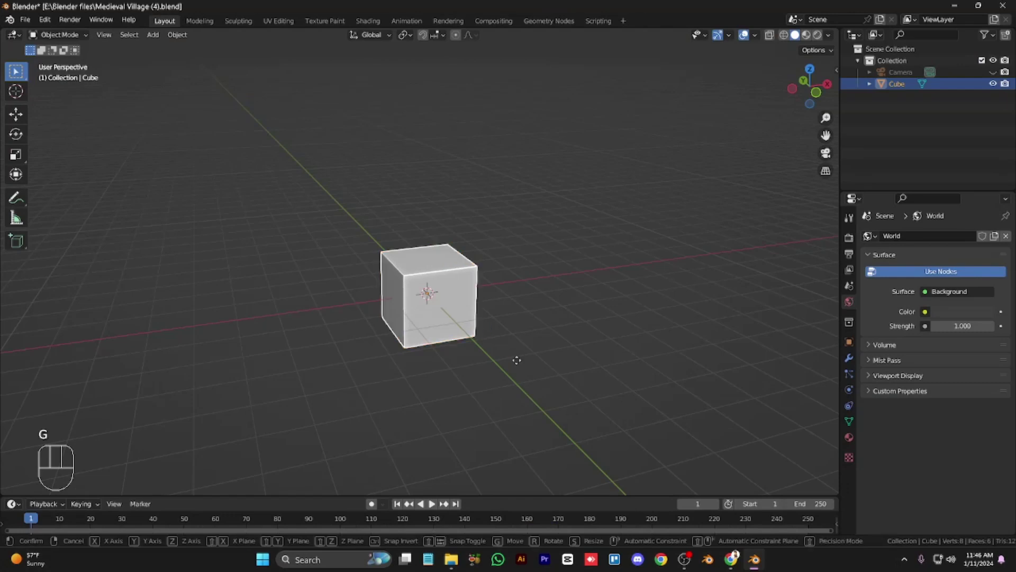
# Raise the cube along Z until its base sits on the grid floor and apply its object transform.
pyautogui.press('z')
pyautogui.keyDown('ctrl'); pyautogui.click(530, 326); pyautogui.keyUp('ctrl')
pyautogui.press('KP_1')
pyautogui.press('KP_4')
pyautogui.press('KP_8')
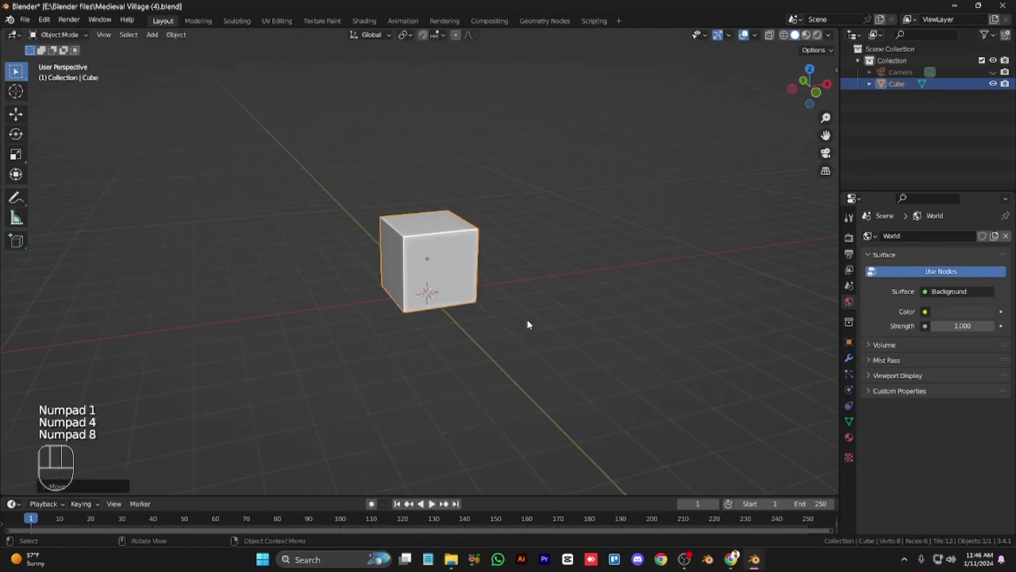
pyautogui.press('Tab')
pyautogui.press('Tab')
pyautogui.hotkey('ctrl', 'a')
pyautogui.click(528, 339)
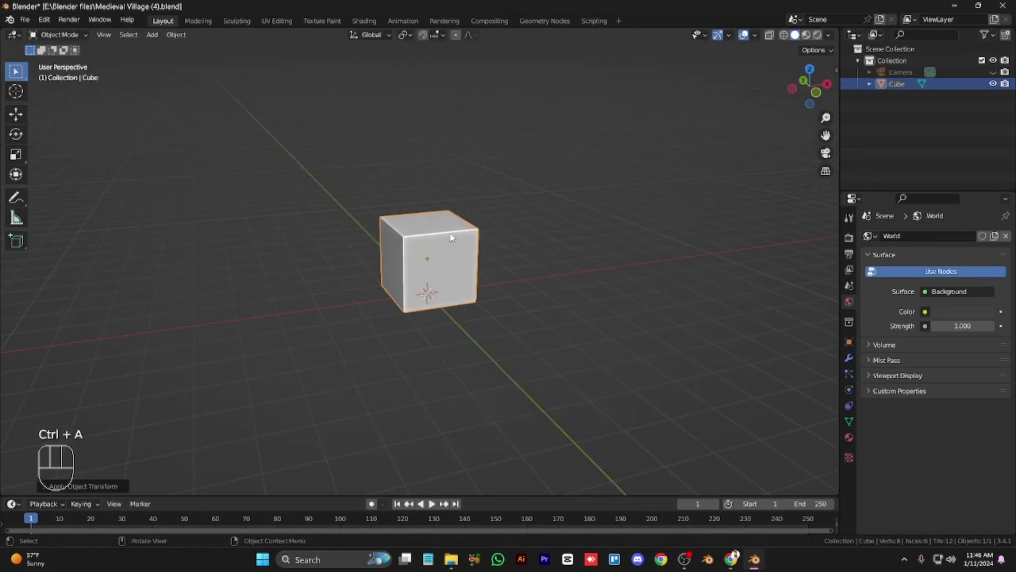
# Bevel all of the cube's edges by about 0.117 m with two segments.
pyautogui.press('Tab')
pyautogui.press('1')
pyautogui.hotkey('ctrl', 'b')
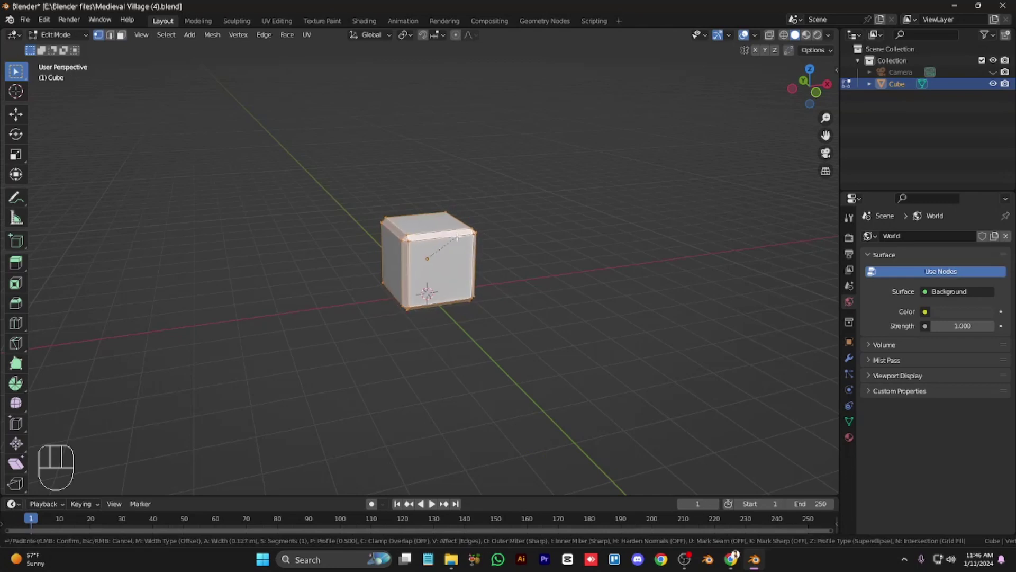
pyautogui.click(457, 236)
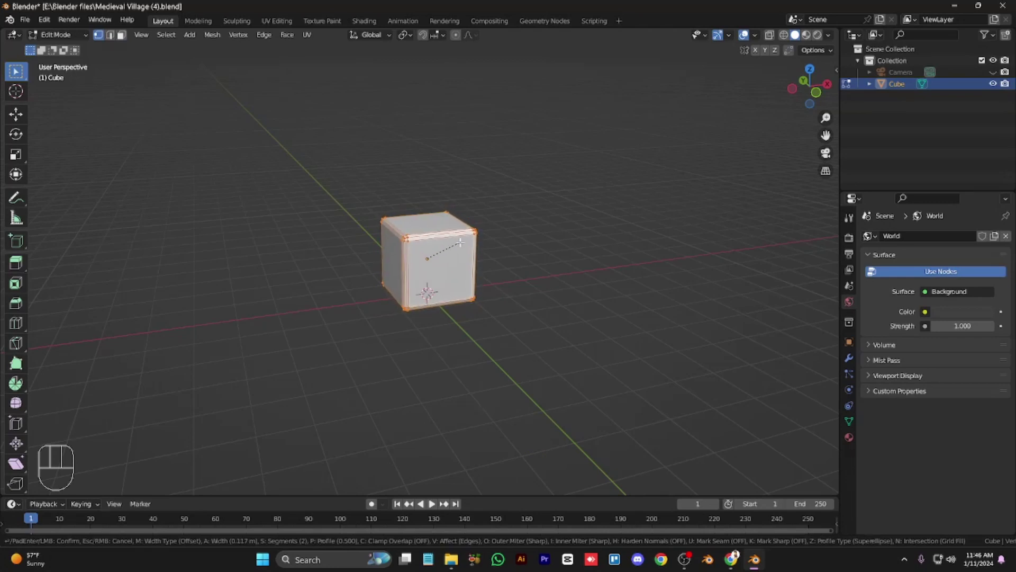
# Select the block's top vertices in X-ray view and lower them along Z to reduce its height.
pyautogui.hotkey('alt', 'z')
pyautogui.moveTo(551, 272); pyautogui.dragTo(336, 166)
pyautogui.press('g')
pyautogui.press('z')
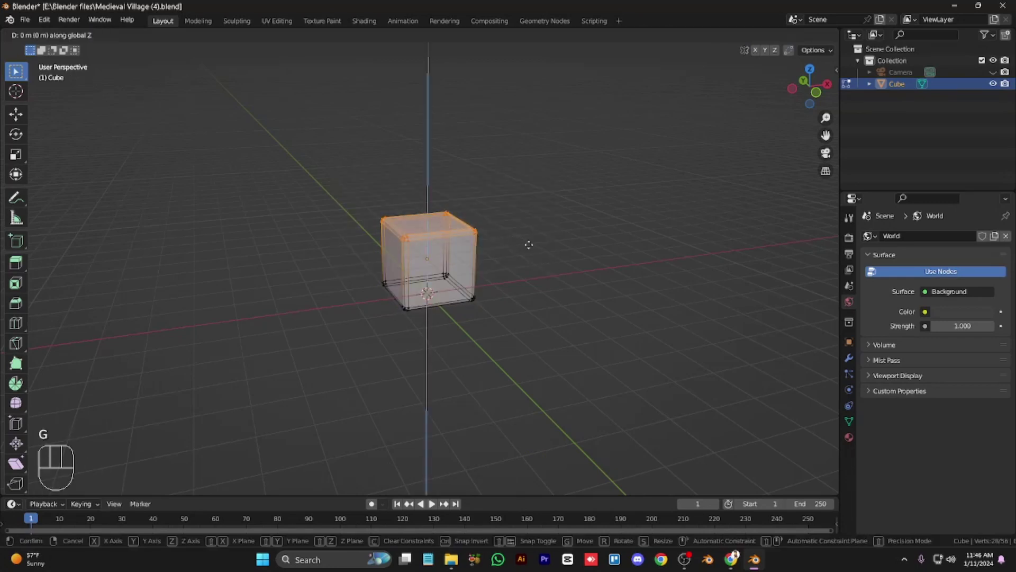
pyautogui.click(533, 253)
pyautogui.click(589, 251)
pyautogui.hotkey('alt', 'z')
pyautogui.press('Tab')
# Narrow the whole block slightly by scaling its mesh along the X axis.
pyautogui.press('KP_1')
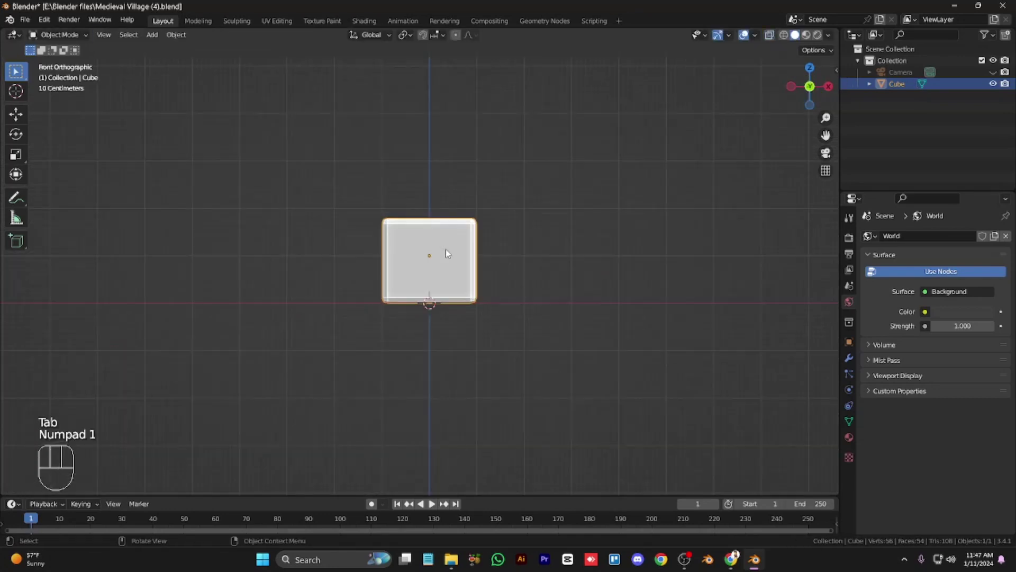
pyautogui.press('Tab')
pyautogui.press('a')
pyautogui.press('s')
pyautogui.press('x')
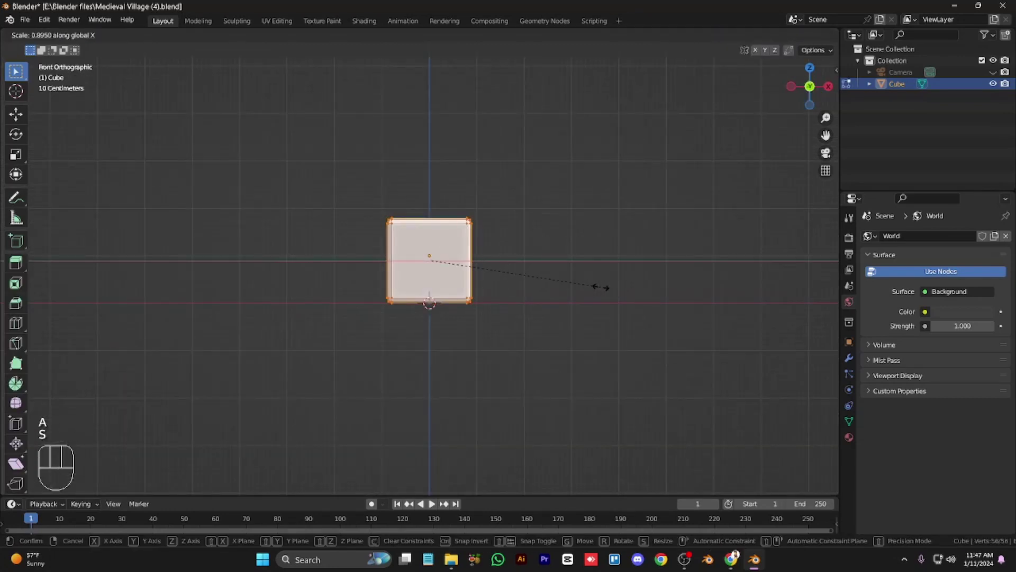
pyautogui.press('x')
pyautogui.click(594, 286)
# Duplicate the block mesh along X and place the copy right beside the original with a thin gap.
pyautogui.hotkey('alt', 'z')
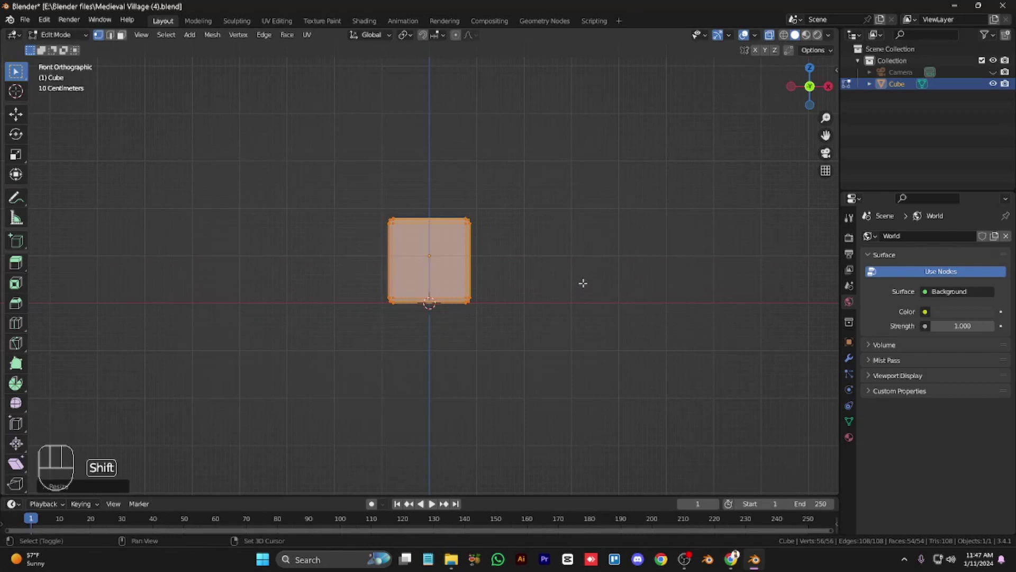
pyautogui.hotkey('shift', 'd')
pyautogui.press('x')
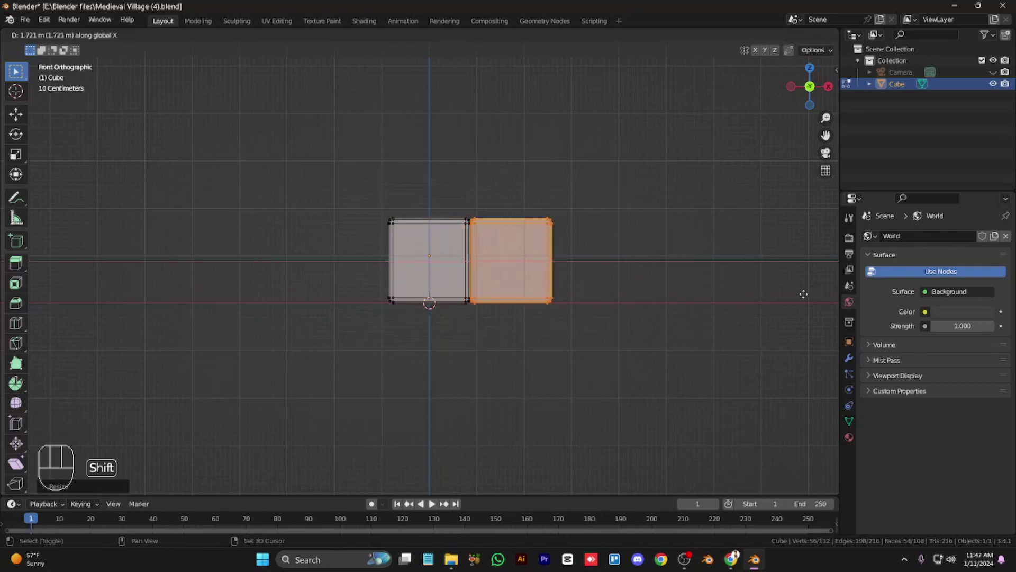
pyautogui.click(790, 287)
pyautogui.scroll(6, 697, 252)
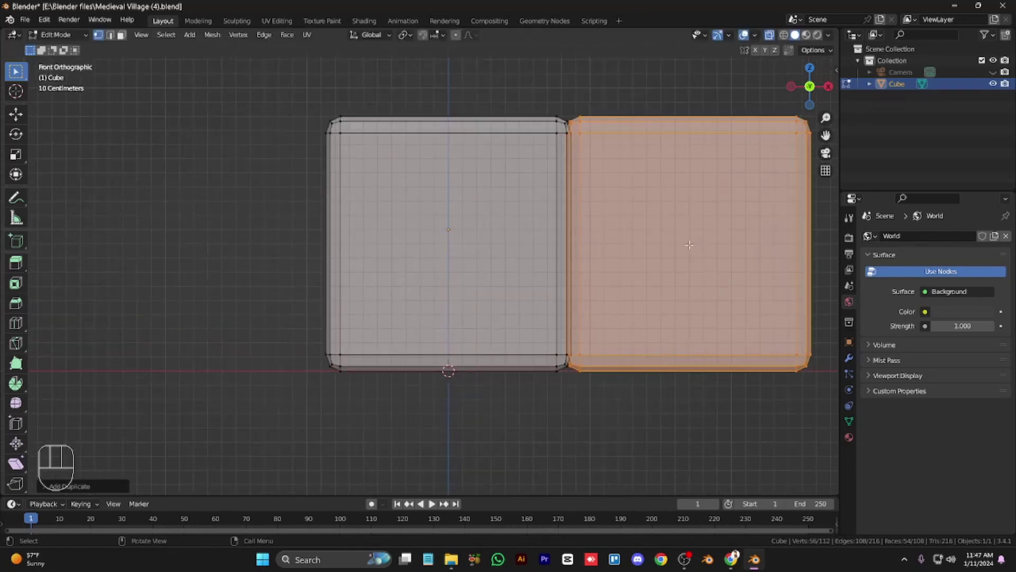
pyautogui.hotkey('shift', 'd')
pyautogui.press('x')
pyautogui.click(737, 272)
pyautogui.hotkey('alt', 'z')
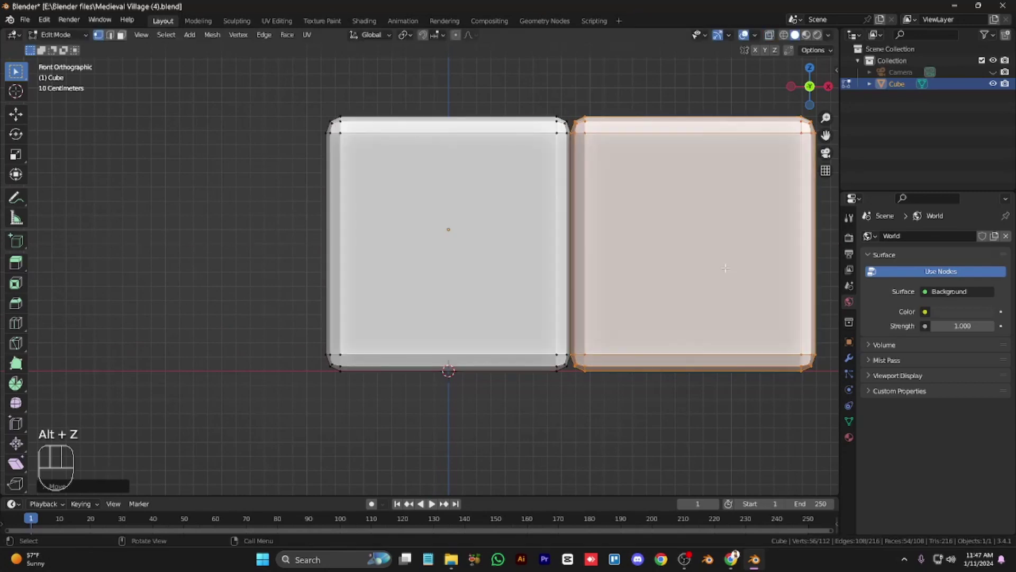
# Lengthen the duplicated block by moving its far-end vertices about 1.1 m along X.
pyautogui.press('KP_Subtract')
pyautogui.press('KP_Subtract')
pyautogui.hotkey('alt', 'z')
pyautogui.keyDown('ctrl'); pyautogui.moveTo(577, 365); pyautogui.dragTo(521, 149); pyautogui.keyUp('ctrl')
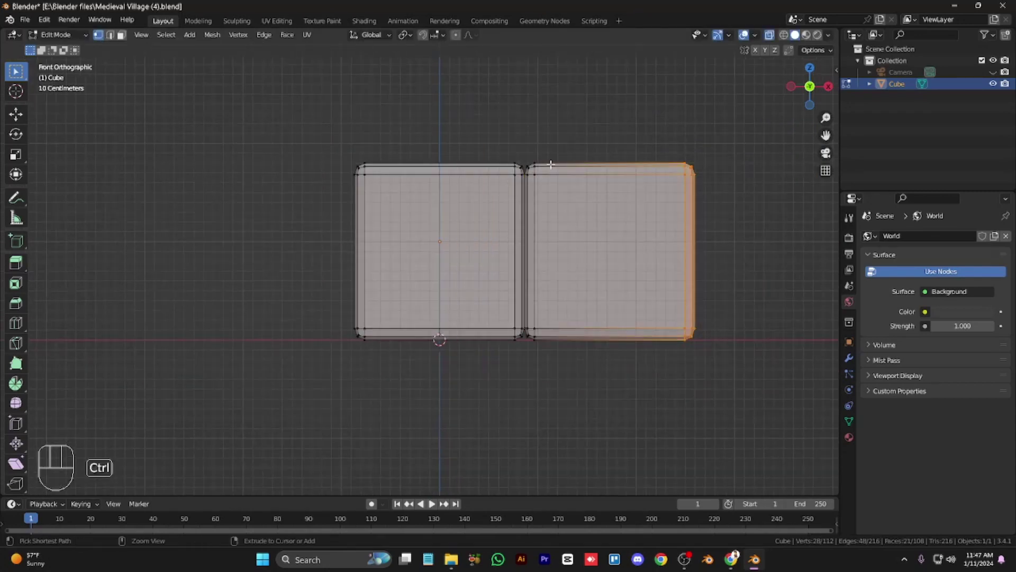
pyautogui.press('ctrl+KP_6')
pyautogui.press('ctrl+KP_6')
pyautogui.press('ctrl+KP_6')
pyautogui.press('ctrl+KP_6')
pyautogui.press('ctrl+KP_6')
pyautogui.press('g')
pyautogui.press('x')
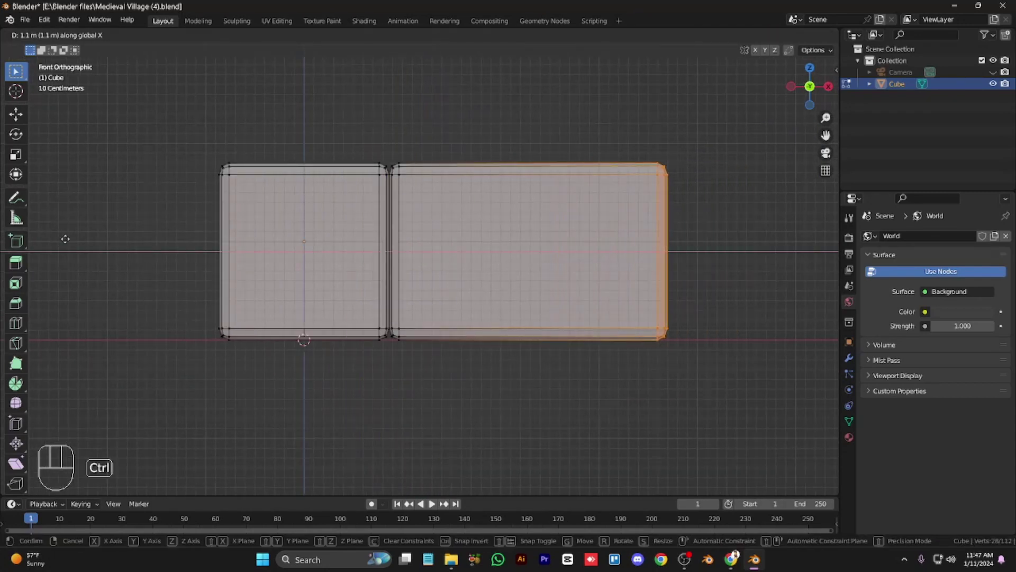
pyautogui.click(67, 235)
# Add two evenly spaced loop cuts across the long block.
pyautogui.hotkey('ctrl', 'r')
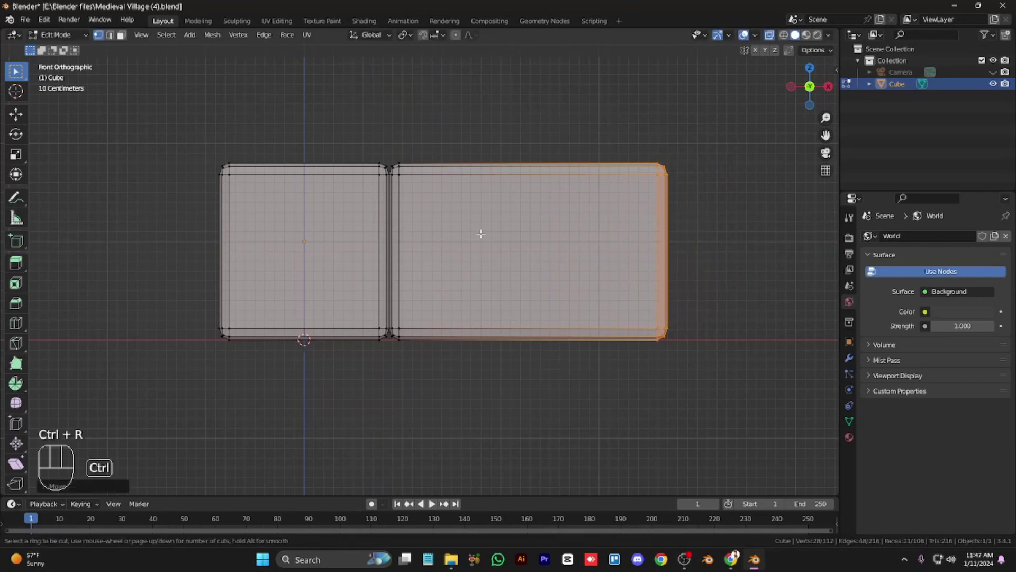
pyautogui.scroll(1, 514, 177)
pyautogui.click(514, 176)
pyautogui.press('KP_8')
pyautogui.hotkey('alt', 'z')
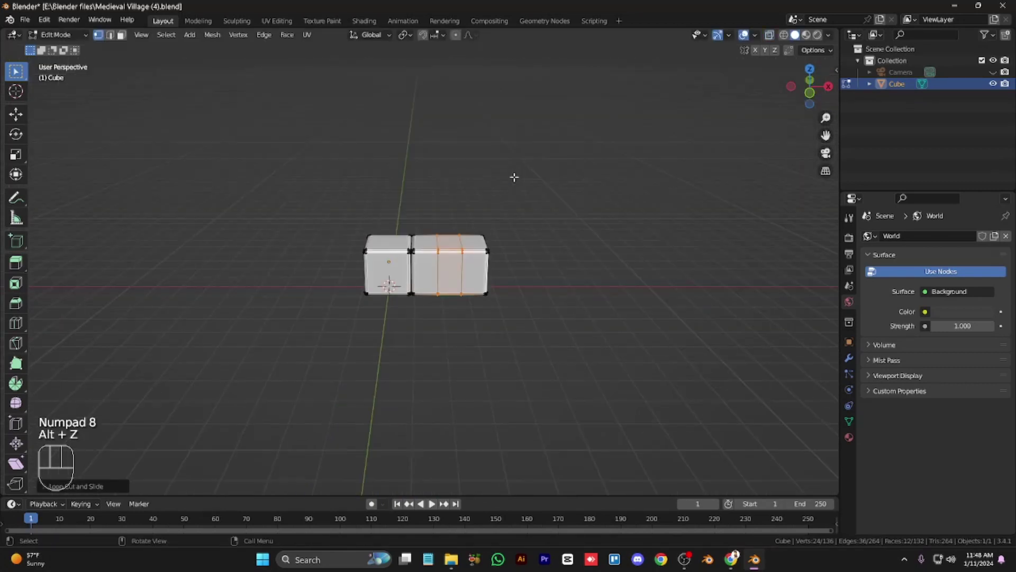
# Return to Object Mode and apply smooth shading to the two-block object.
pyautogui.press('Tab')
pyautogui.click(849, 358)
pyautogui.rightClick(426, 259)
pyautogui.click(379, 254)
pyautogui.rightClick(426, 265)
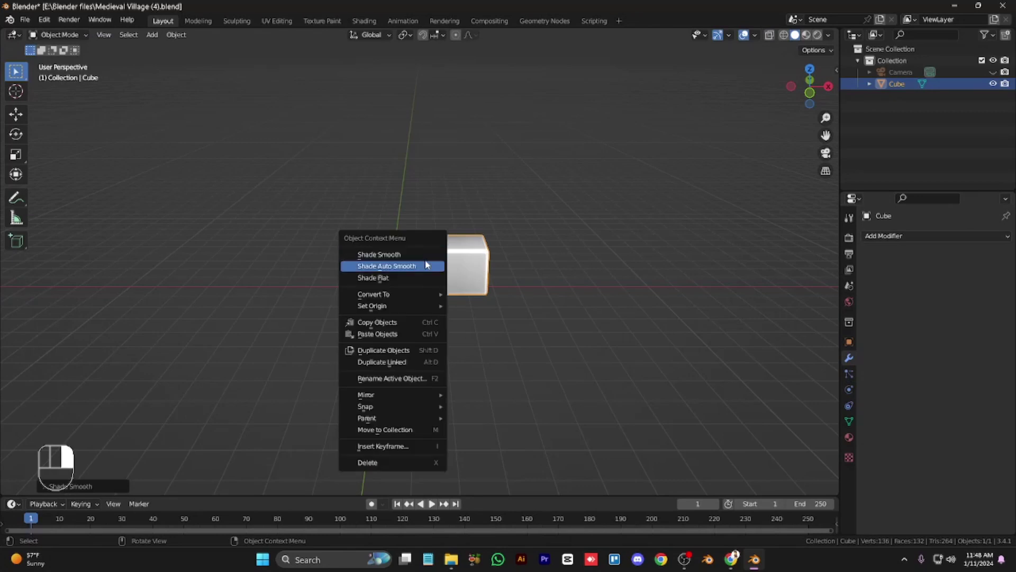
pyautogui.click(423, 254)
pyautogui.click(892, 236)
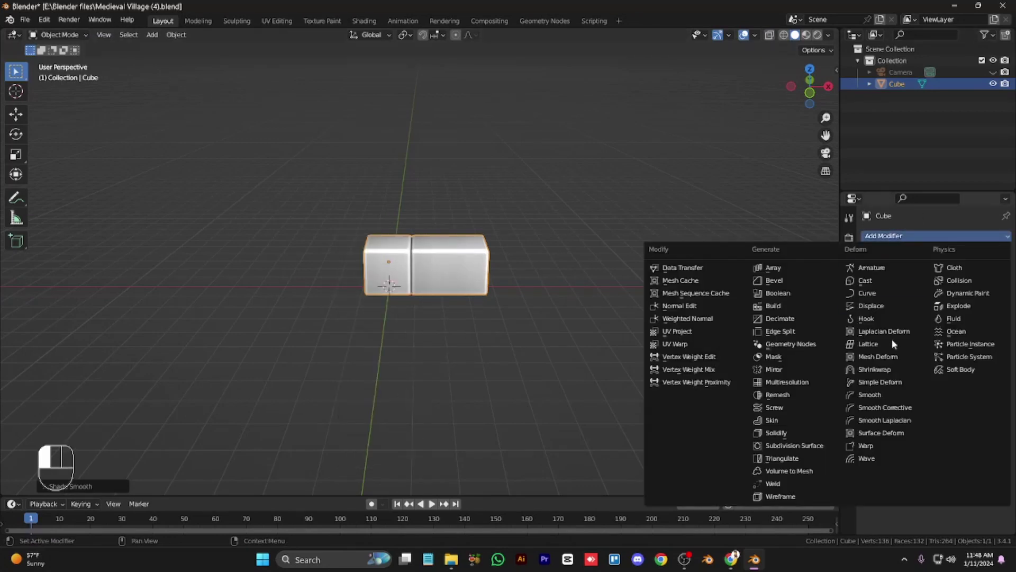
pyautogui.click(881, 382)
pyautogui.click(917, 271)
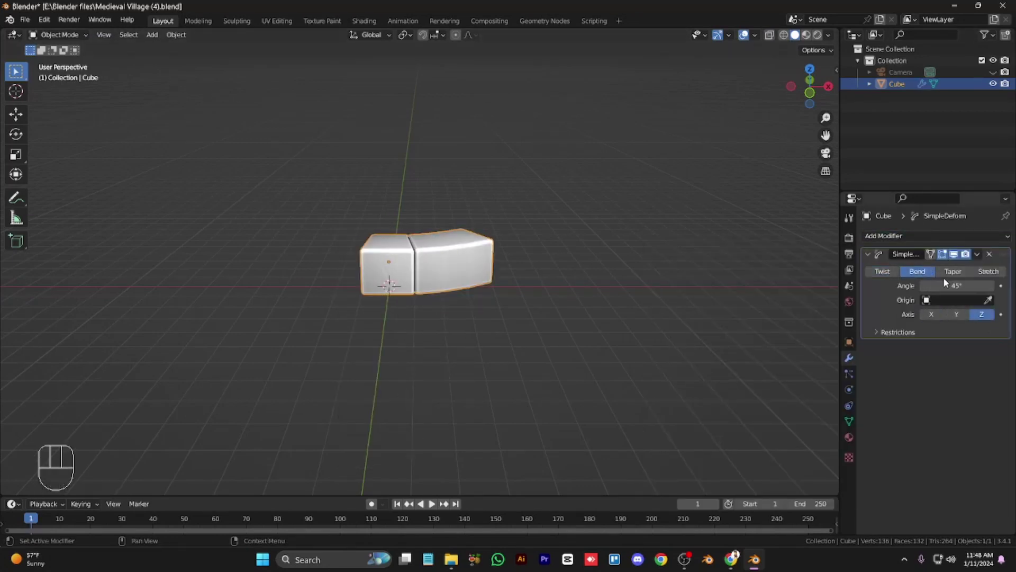
pyautogui.click(989, 254)
# Add an Array modifier with a count of 8 along X and apply it to form a row of blocks.
pyautogui.click(891, 235)
pyautogui.click(773, 268)
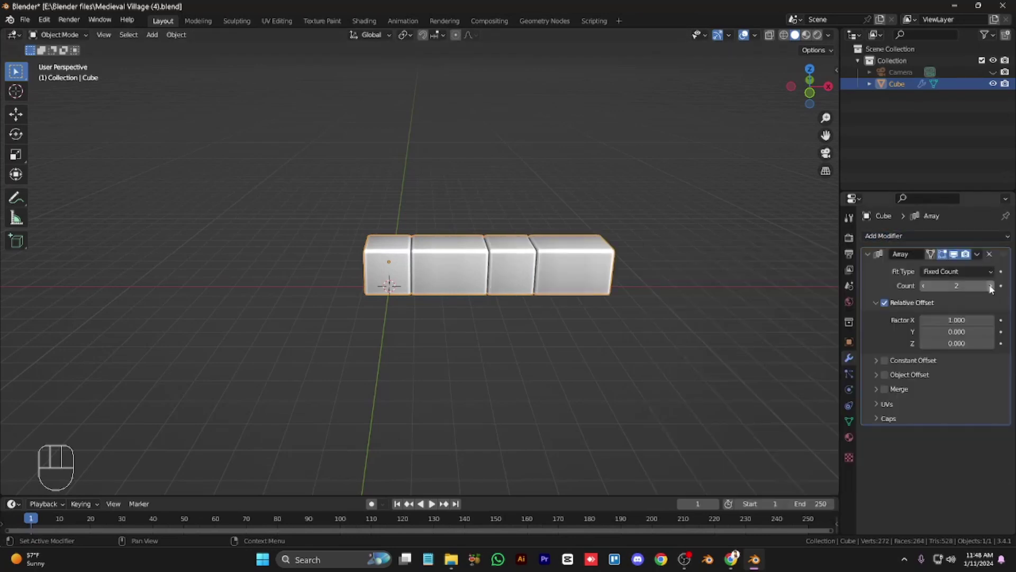
pyautogui.moveTo(956, 285); pyautogui.dragTo(997, 288)
pyautogui.scroll(-5, 491, 275)
pyautogui.scroll(2, 491, 275)
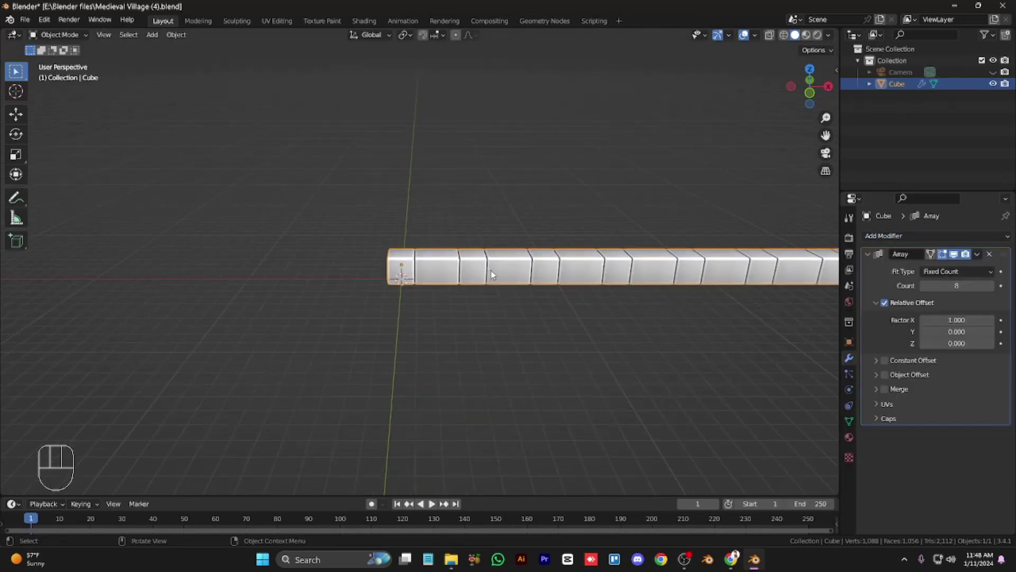
pyautogui.press('KP_4')
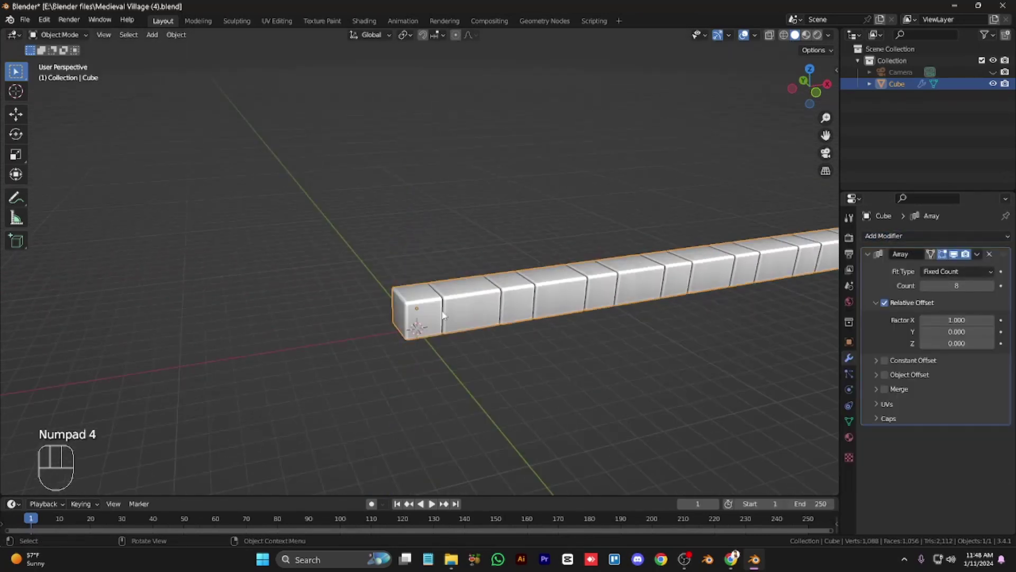
pyautogui.press('KP_4')
pyautogui.press('KP_8')
pyautogui.press('KP_6')
pyautogui.press('ctrl+KP_6')
pyautogui.press('ctrl+KP_6')
pyautogui.press('ctrl+KP_6')
pyautogui.press('ctrl+KP_6')
pyautogui.press('KP_Subtract')
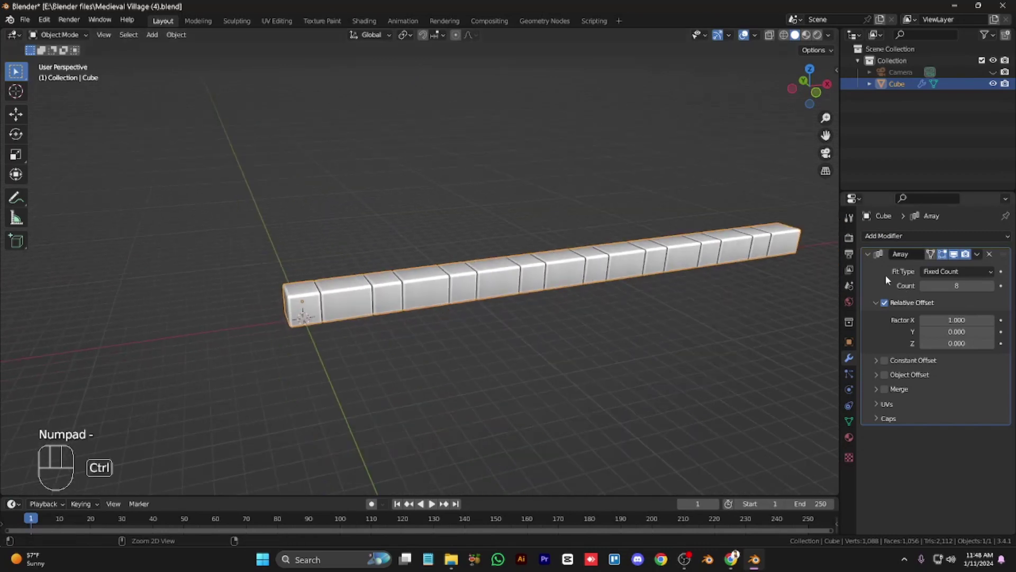
pyautogui.hotkey('ctrl', 'a')
# Bend the row into a full ring with a Simple Deform modifier, 360° around Z, and apply it.
pyautogui.click(899, 236)
pyautogui.click(878, 396)
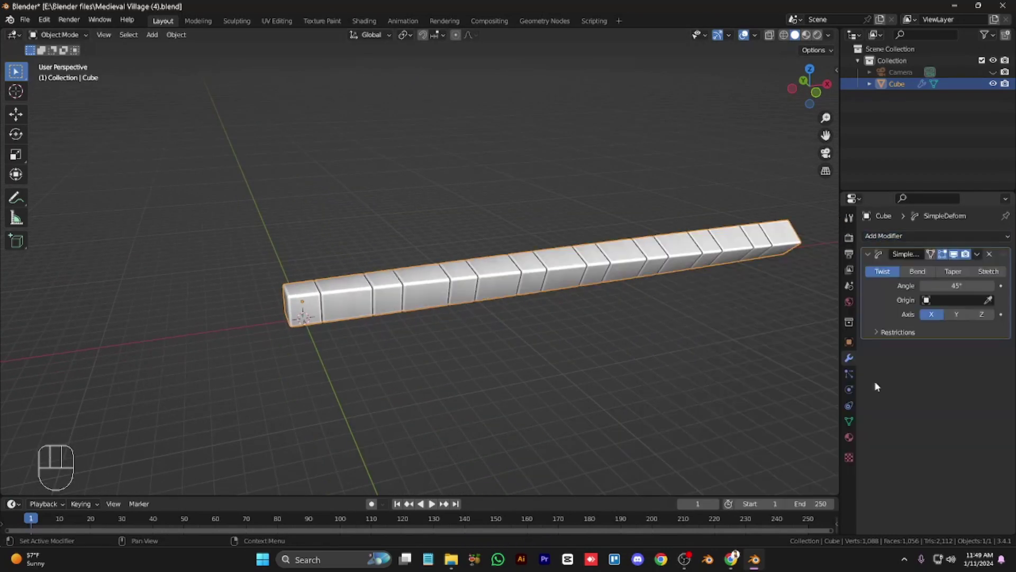
pyautogui.click(982, 314)
pyautogui.click(918, 272)
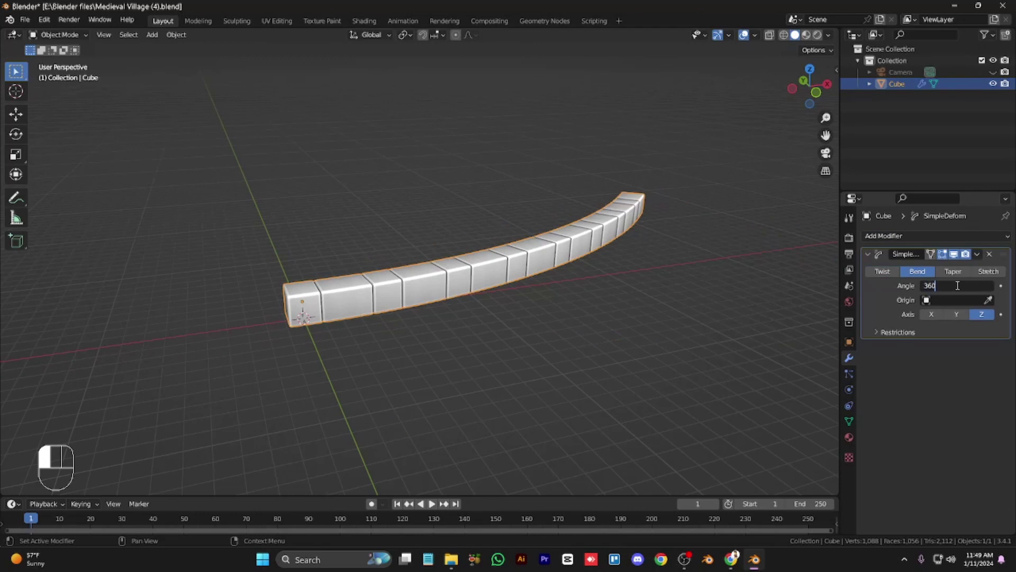
pyautogui.press('Return')
pyautogui.press('KP_6')
pyautogui.press('KP_7')
pyautogui.press('ctrl+KP_4')
pyautogui.press('ctrl+KP_4')
pyautogui.press('ctrl+KP_4')
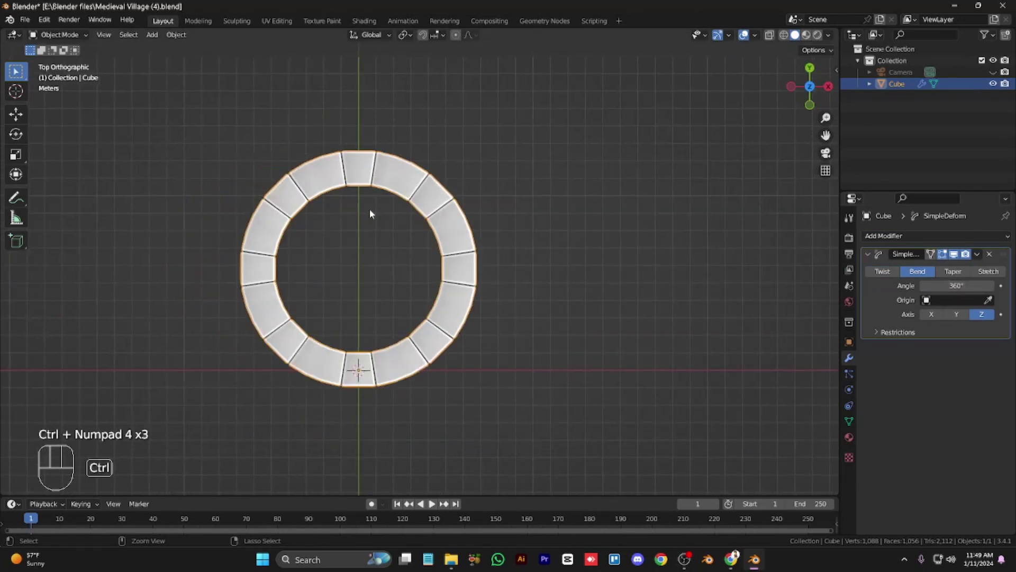
pyautogui.press('ctrl+KP_4')
pyautogui.press('ctrl+KP_4')
pyautogui.hotkey('ctrl', 'a')
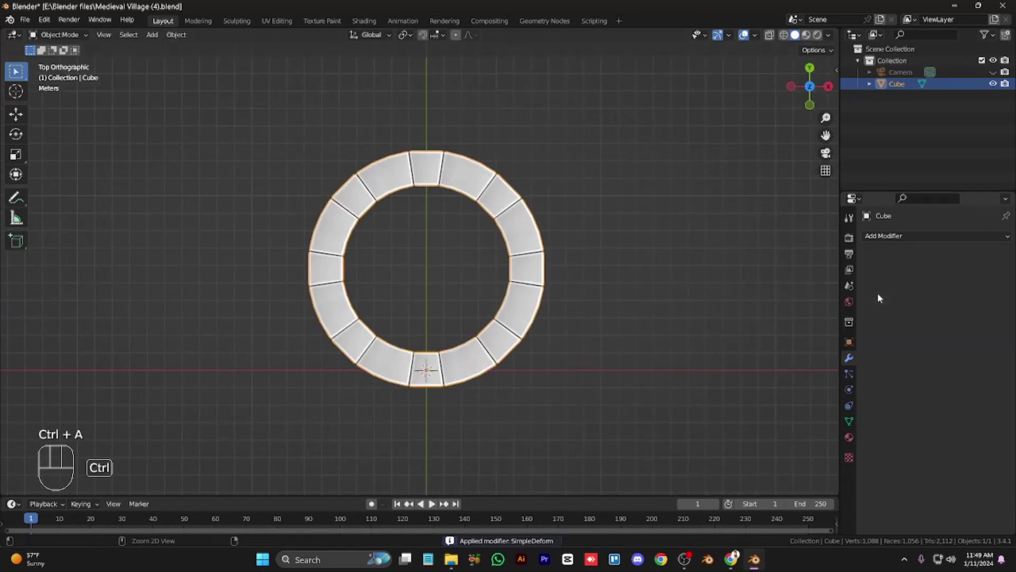
# Set the ring's origin to its geometry.
pyautogui.press('ctrl+KP_2')
pyautogui.rightClick(322, 285)
pyautogui.moveTo(296, 328)
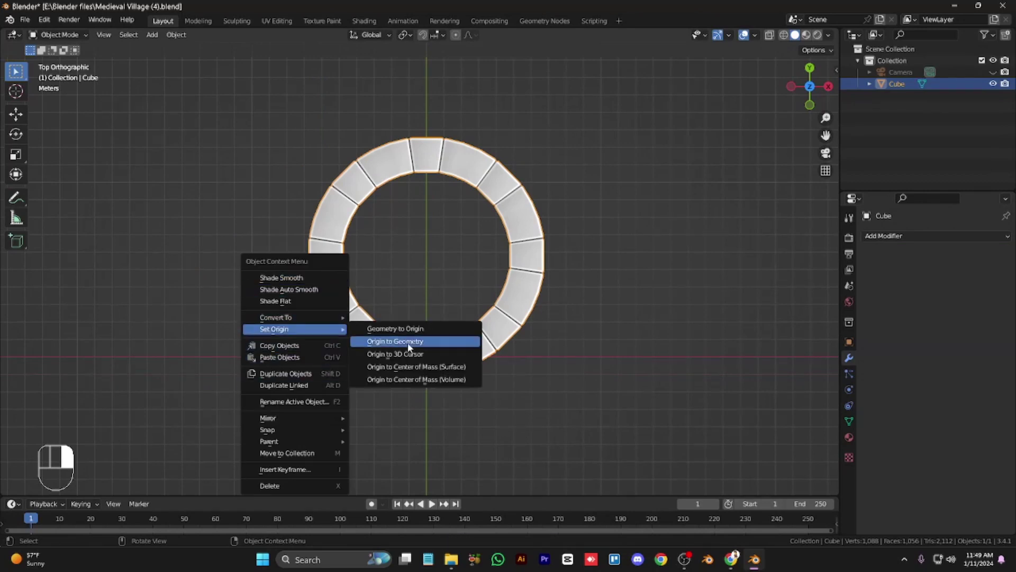
pyautogui.click(407, 342)
pyautogui.press('ctrl+KP_2')
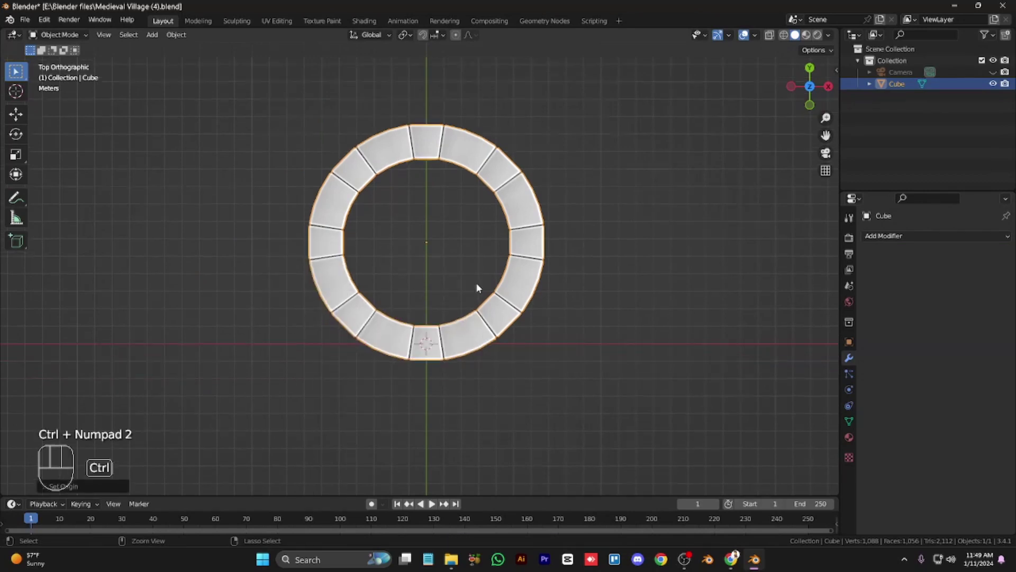
pyautogui.press('ctrl+KP_4')
pyautogui.press('ctrl+KP_8')
pyautogui.press('g')
pyautogui.press('y')
pyautogui.rightClick(517, 257)
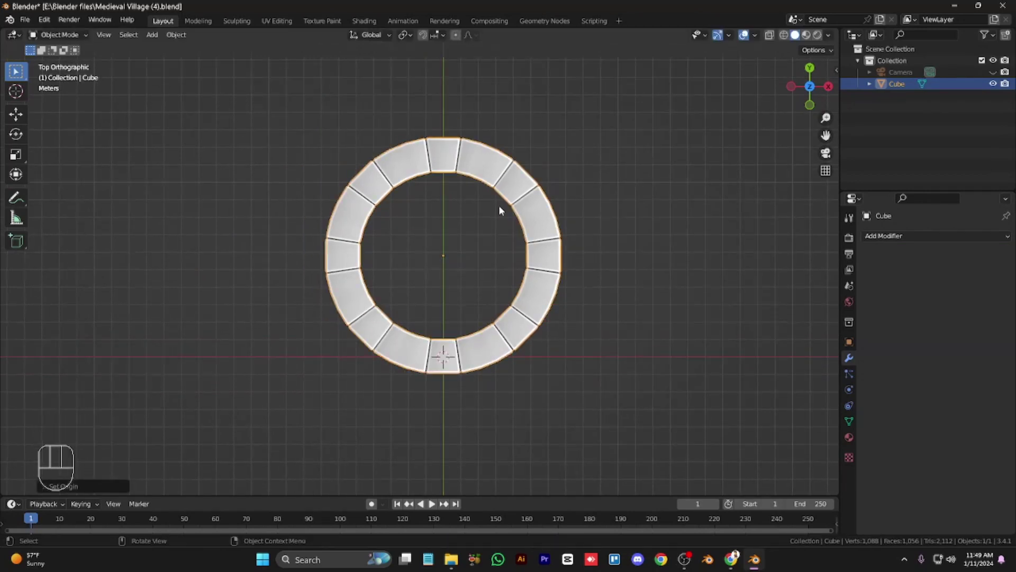
# Snap the ring to the 3D cursor and raise its mesh along Z until the base rests on the ground.
pyautogui.hotkey('shift', 's')
pyautogui.click(522, 138)
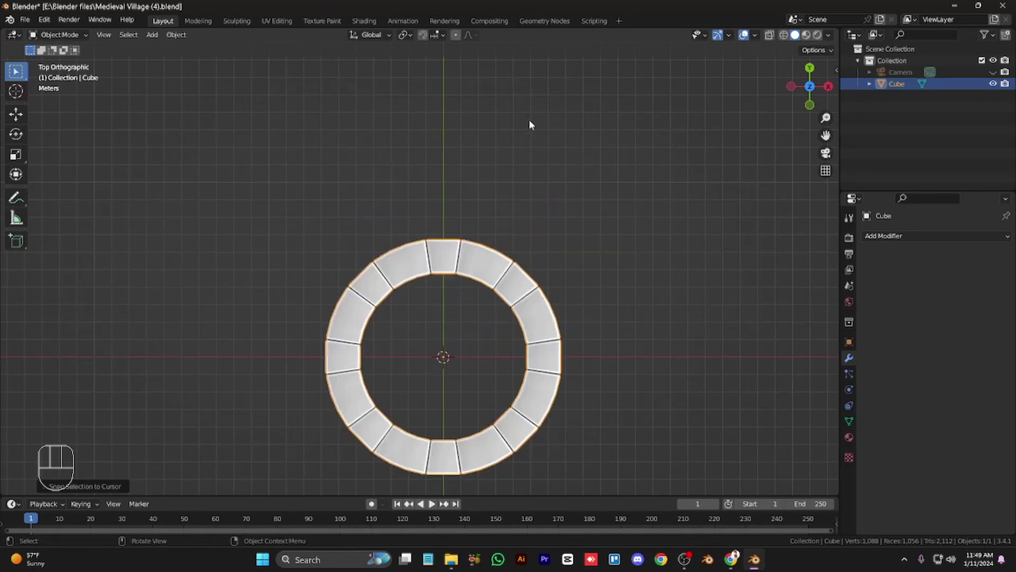
pyautogui.press('KP_1')
pyautogui.press('Tab')
pyautogui.press('a')
pyautogui.press('g')
pyautogui.press('z')
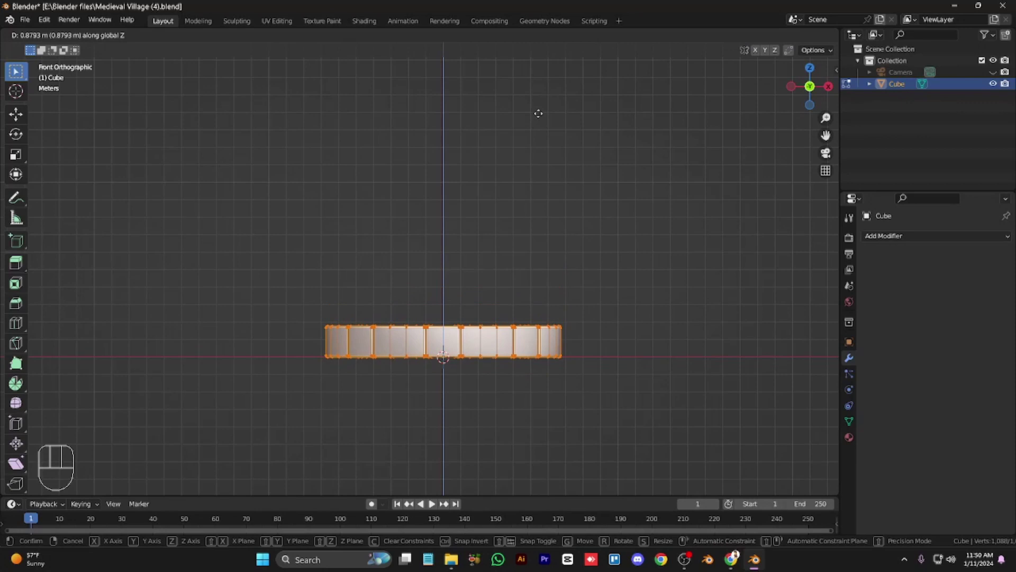
pyautogui.click(538, 114)
pyautogui.hotkey('alt', 'z')
pyautogui.press('Tab')
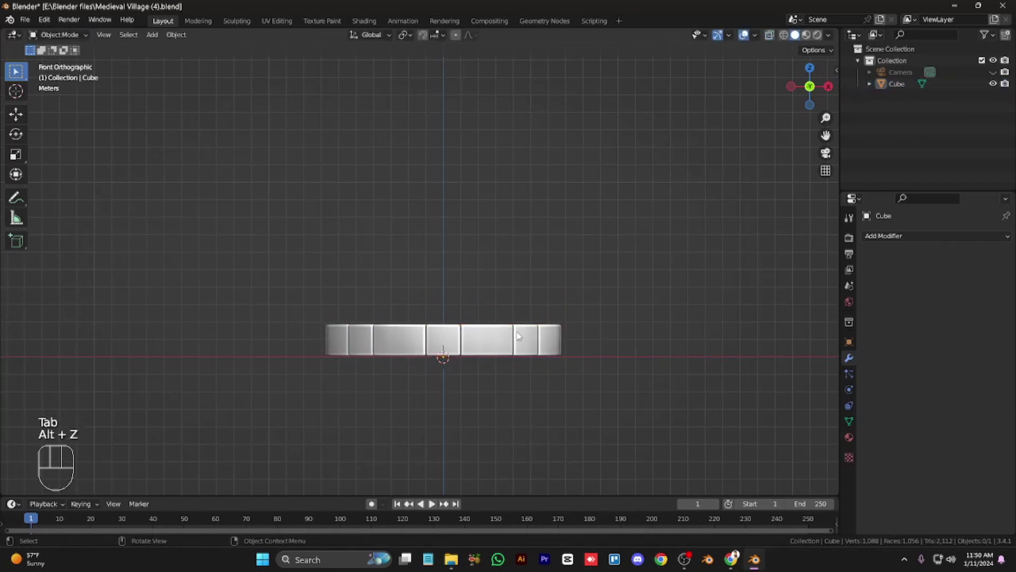
# In Material Preview shading, assign the existing stone material to the ring and darken its base color to grey.
pyautogui.click(516, 333)
pyautogui.press('KP_8')
pyautogui.press('x')
pyautogui.press('z')
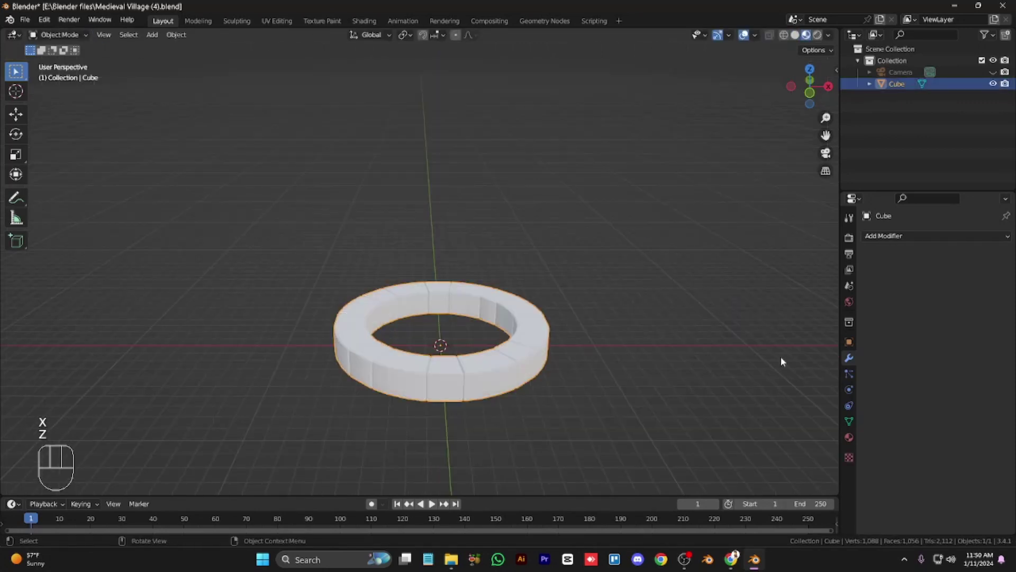
pyautogui.click(848, 436)
pyautogui.click(867, 284)
pyautogui.click(751, 300)
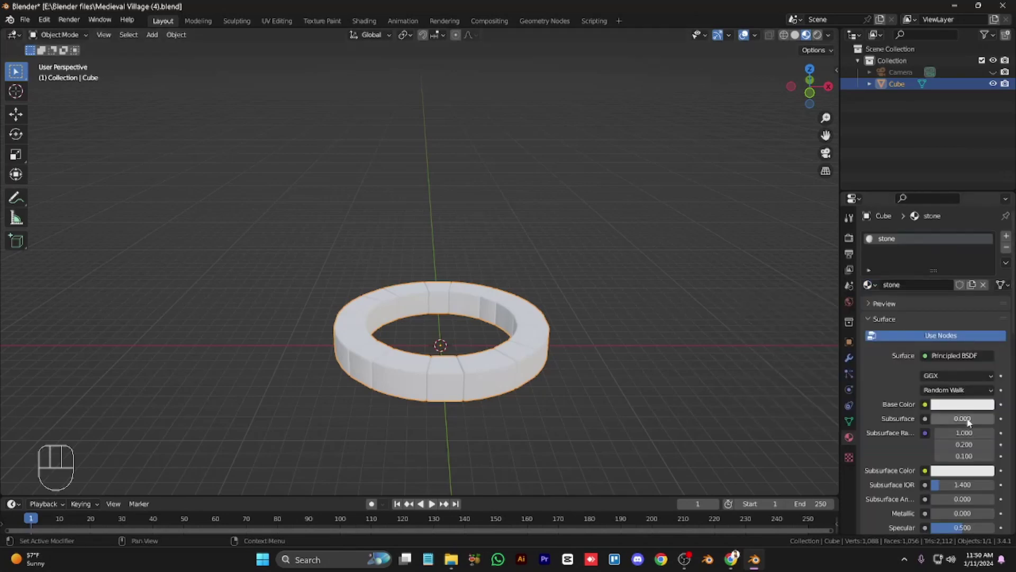
pyautogui.click(970, 405)
pyautogui.moveTo(985, 278)
pyautogui.mouseDown()
pyautogui.moveTo(985, 302)
pyautogui.moveTo(985, 286)
pyautogui.mouseUp()
# Duplicate the ring's entire mesh in Edit Mode and raise the copy about 1.8 m along Z.
pyautogui.press('Tab')
pyautogui.press('a')
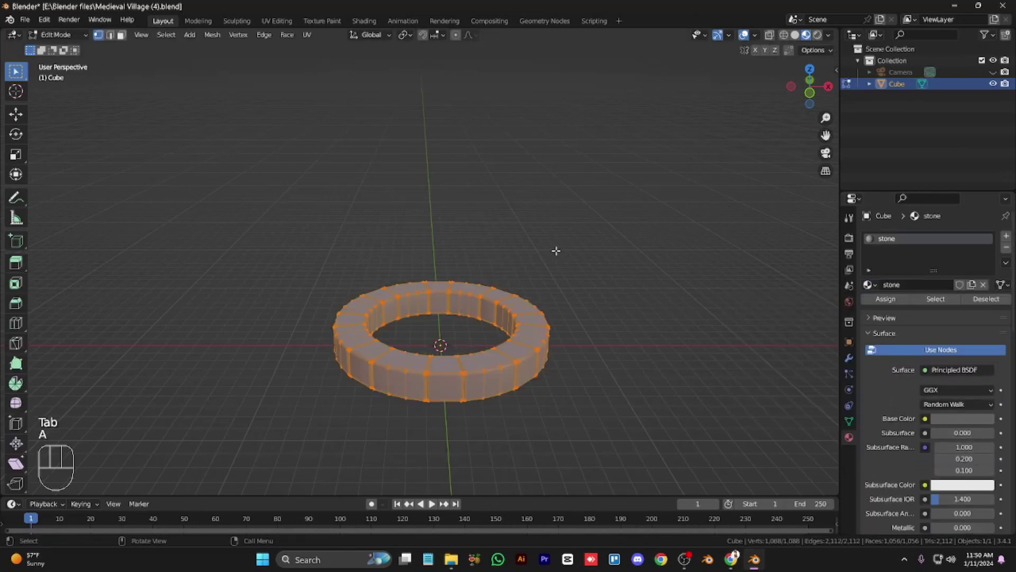
pyautogui.press('KP_1')
pyautogui.press('KP_Add')
pyautogui.press('KP_Add')
pyautogui.press('KP_Add')
pyautogui.press('KP_Subtract')
pyautogui.press('KP_8')
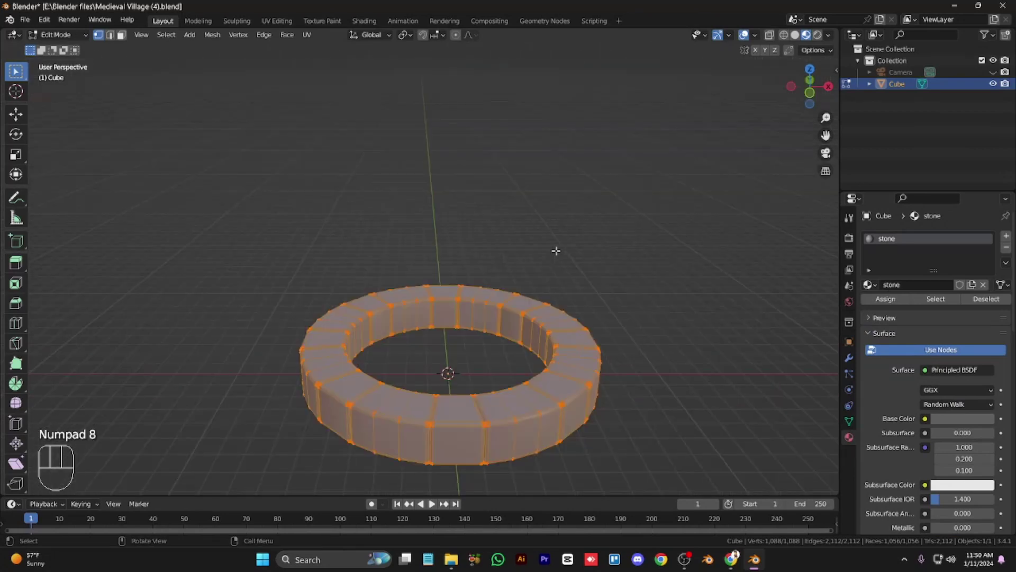
pyautogui.press('KP_2')
pyautogui.press('KP_1')
pyautogui.hotkey('shift', 'd')
pyautogui.press('z')
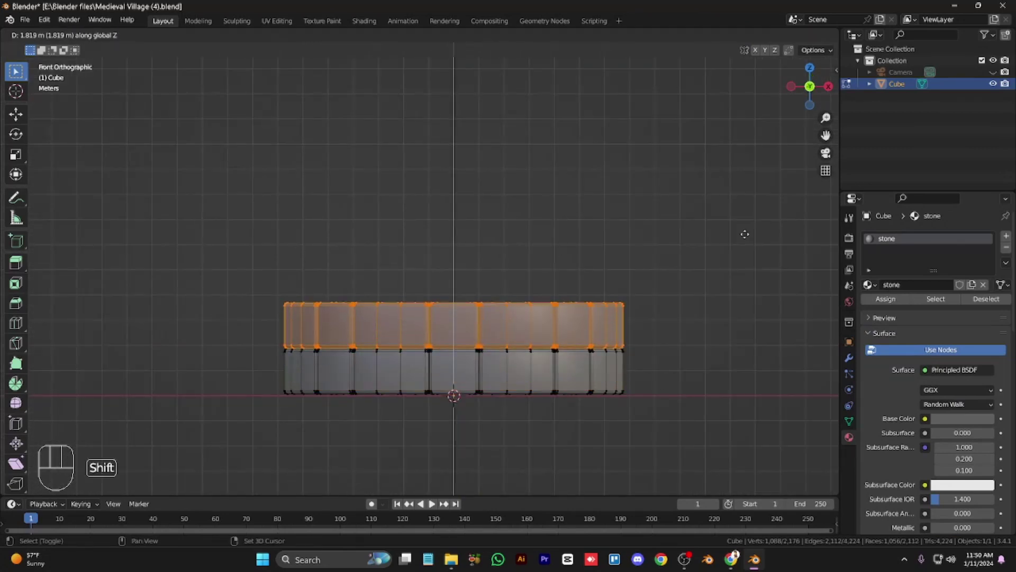
pyautogui.click(744, 236)
# Scale the upper ring copy down uniformly to about 0.82 so it sits inset from the base ring.
pyautogui.press('s')
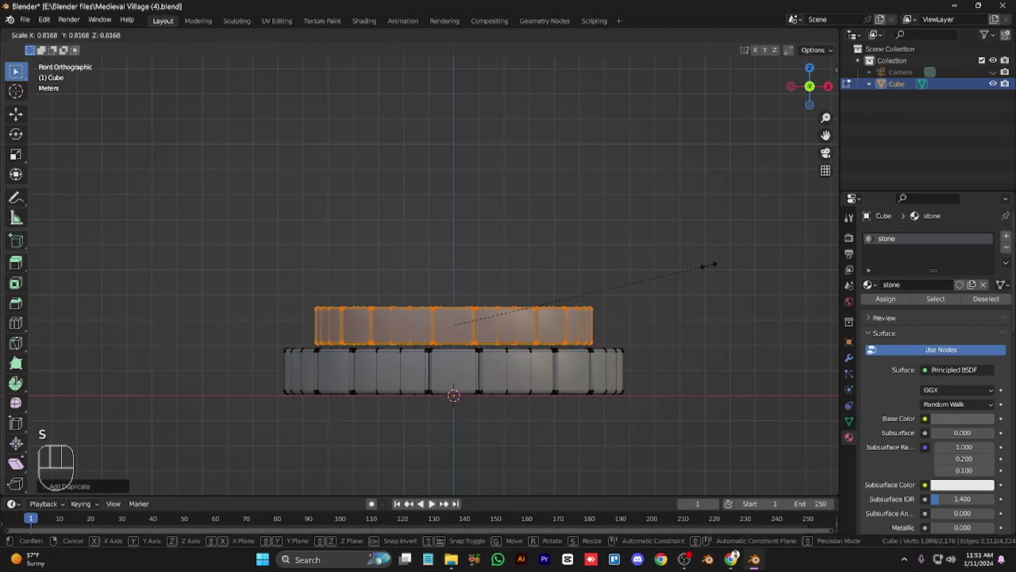
pyautogui.click(704, 265)
pyautogui.press('KP_8')
pyautogui.press('KP_8')
pyautogui.press('KP_8')
pyautogui.press('s')
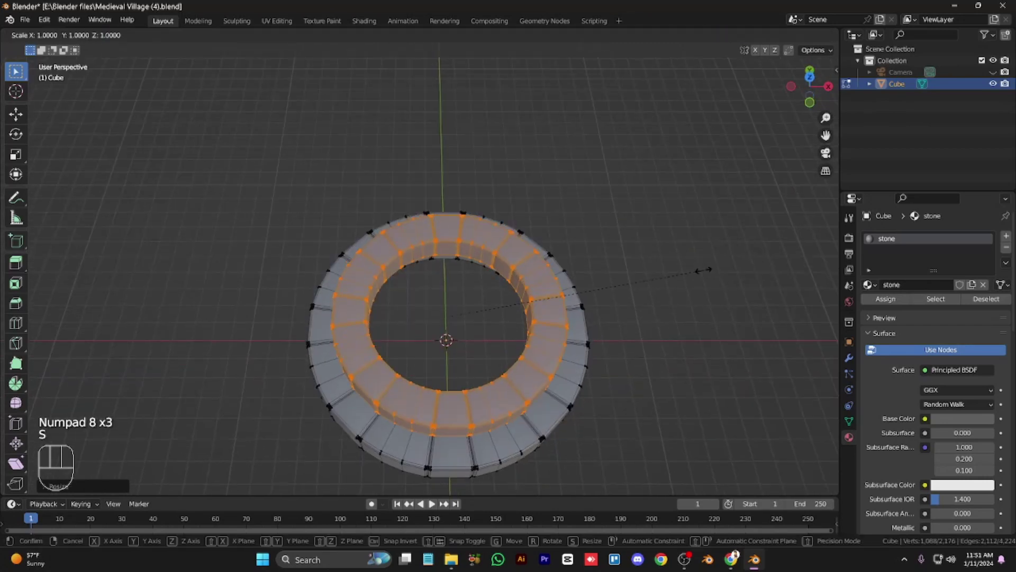
pyautogui.click(715, 279)
# Lower the smaller ring along Z onto the base ring and rotate it about Z to offset its block joints.
pyautogui.press('KP_1')
pyautogui.press('KP_Add')
pyautogui.press('KP_Add')
pyautogui.press('KP_Add')
pyautogui.press('KP_Subtract')
pyautogui.press('ctrl+KP_2')
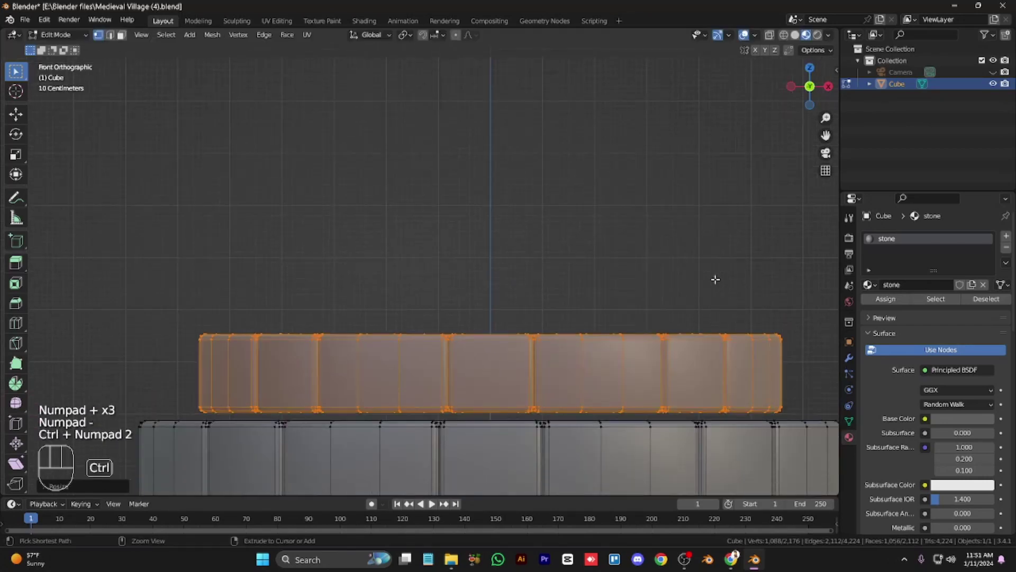
pyautogui.press('g')
pyautogui.press('z')
pyautogui.click(721, 353)
pyautogui.scroll(-4, 707, 341)
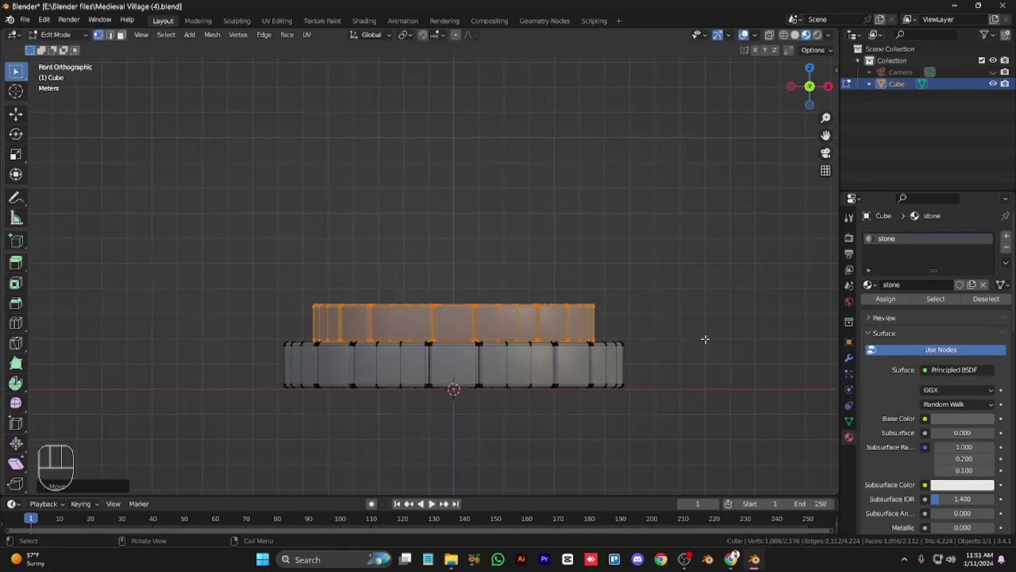
pyautogui.press('r')
pyautogui.press('z')
pyautogui.click(709, 411)
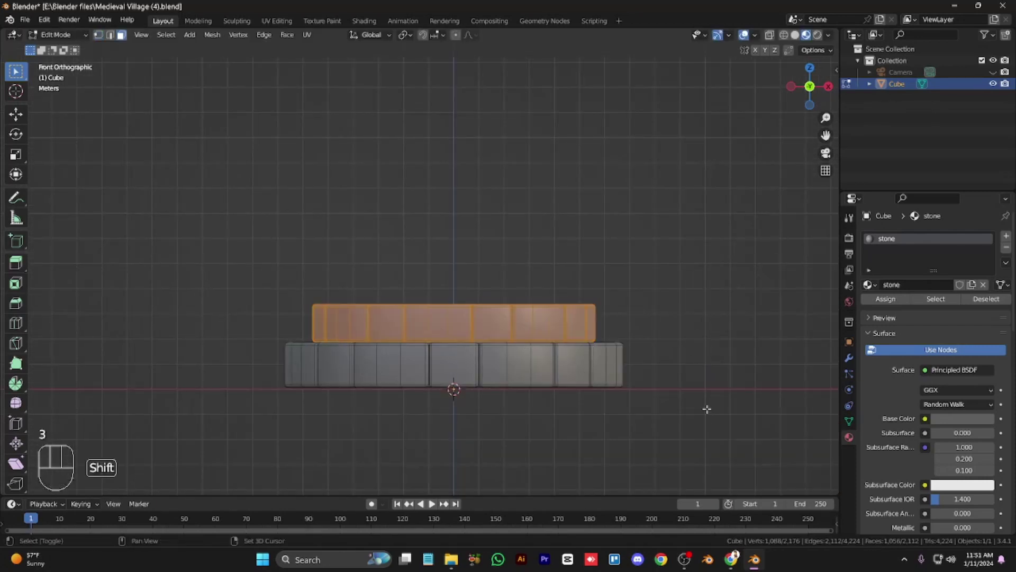
# Duplicate the smaller ring about 1.5 m up along Z as a third course and rotate it about Z to stagger the joints.
pyautogui.hotkey('shift', 'd')
pyautogui.press('z')
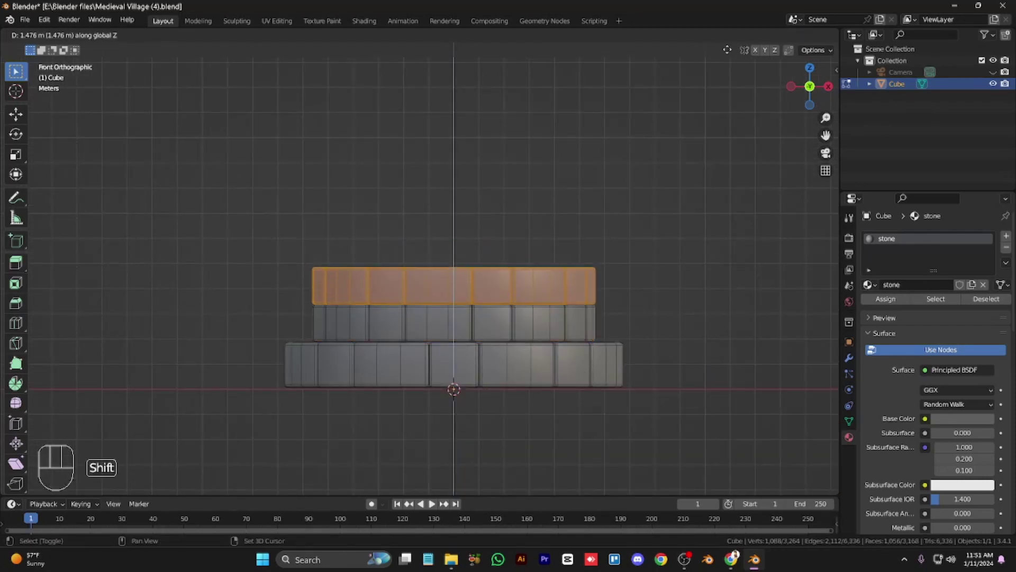
pyautogui.click(698, 118)
pyautogui.press('r')
pyautogui.press('z')
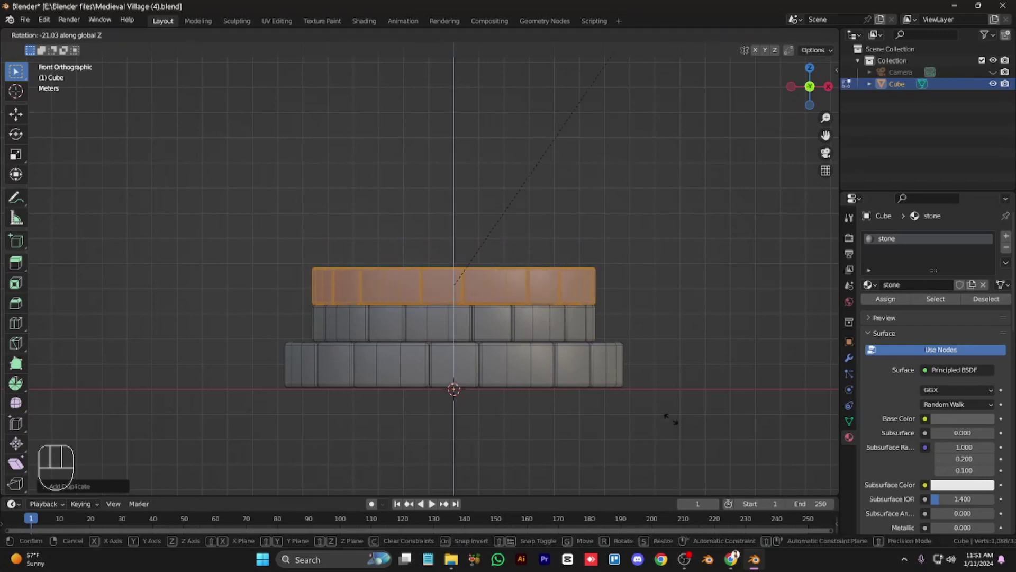
pyautogui.click(699, 348)
# Add a fourth course by duplicating the top ring upward along Z and rotating the copy about Z.
pyautogui.hotkey('shift', 'd')
pyautogui.press('z')
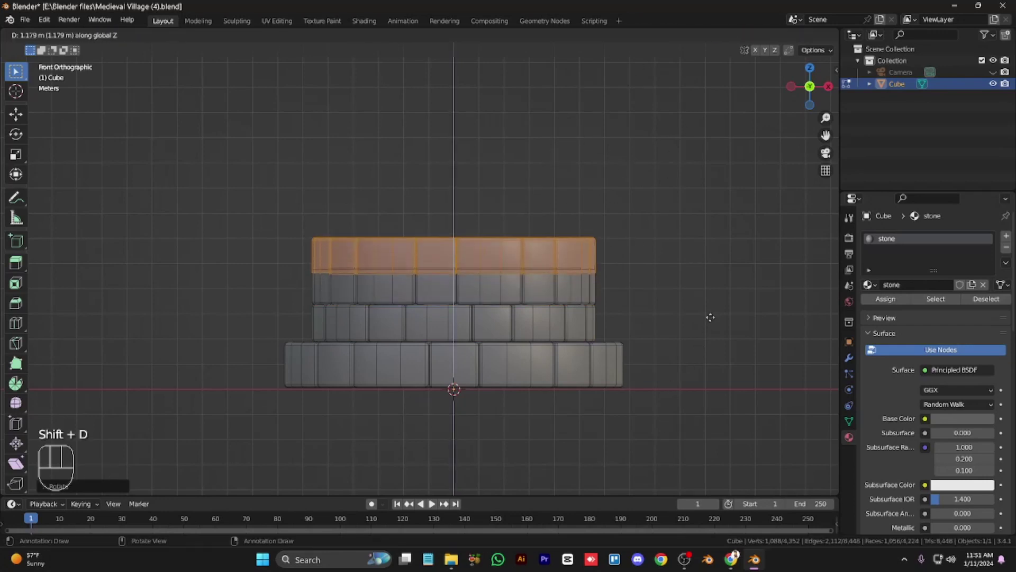
pyautogui.click(721, 331)
pyautogui.press('r')
pyautogui.press('z')
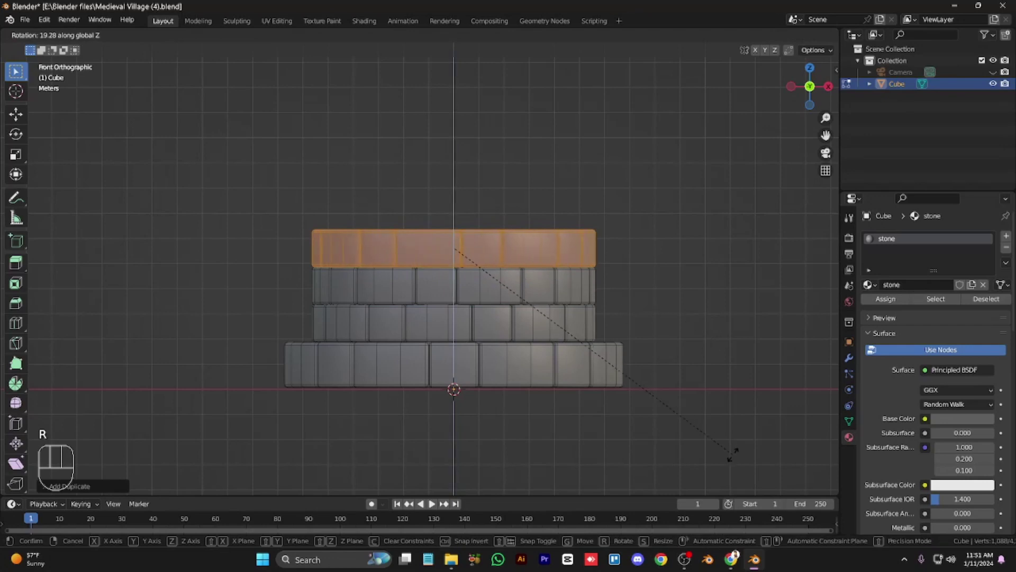
pyautogui.click(730, 381)
# Add a fifth course by duplicating the top ring along Z and rotating it to stagger the joints, and return to Object Mode.
pyautogui.hotkey('shift', 'd')
pyautogui.press('z')
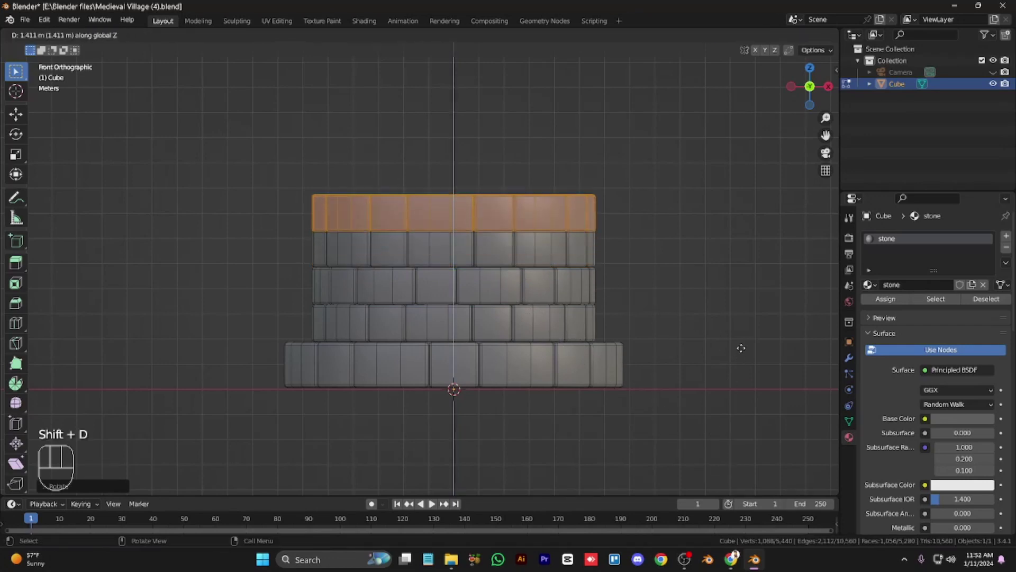
pyautogui.click(741, 343)
pyautogui.press('z')
pyautogui.press('z')
pyautogui.press('z')
pyautogui.press('z')
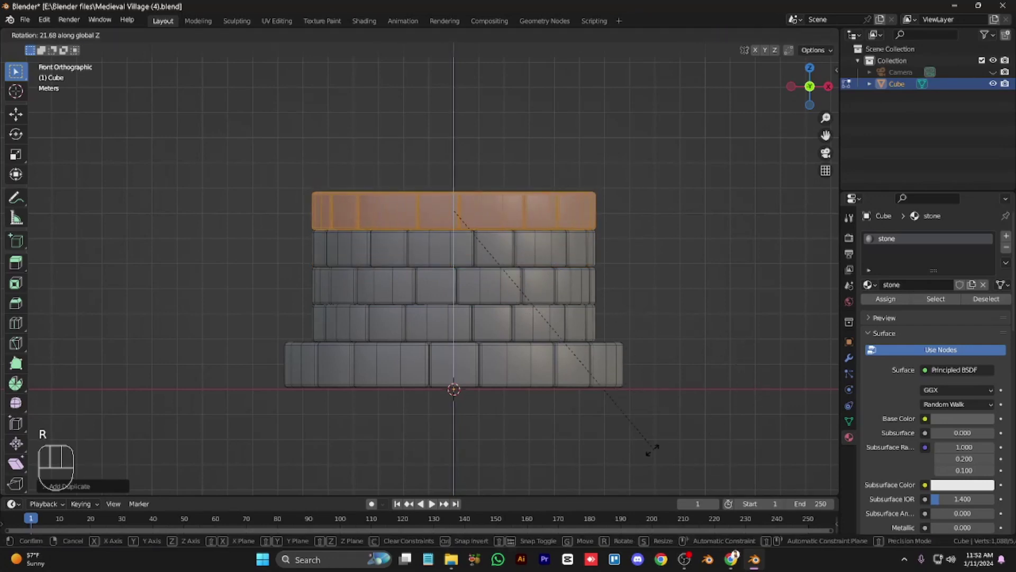
pyautogui.click(609, 409)
pyautogui.hotkey('alt', 'z')
pyautogui.hotkey('alt', 'z')
pyautogui.press('Tab')
# Examine the stacked stone courses from all around and from the front in perspective and orthographic view.
pyautogui.press('KP_8')
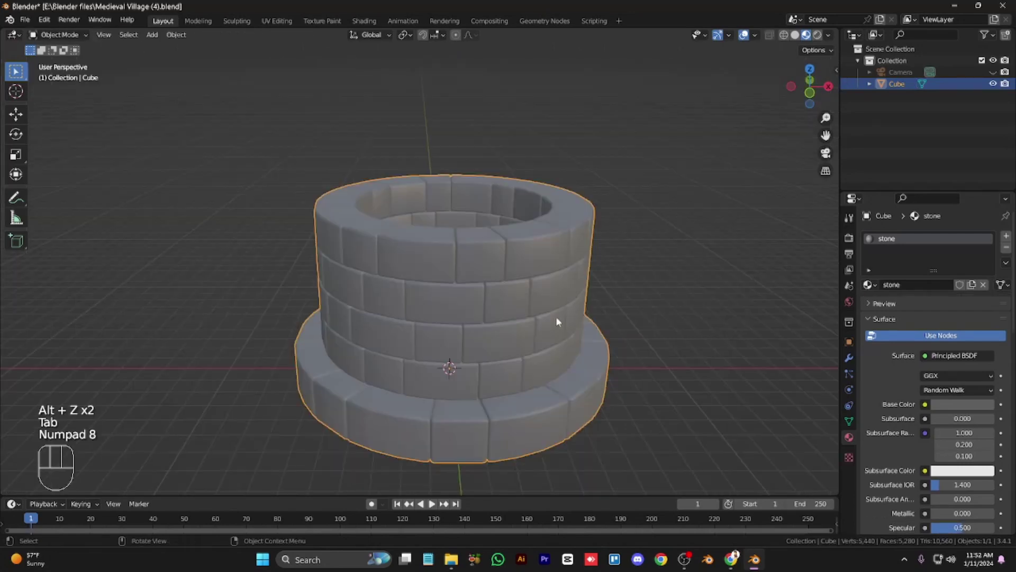
pyautogui.rightClick(574, 282)
pyautogui.click(571, 279)
pyautogui.press('KP_6')
pyautogui.press('KP_6')
pyautogui.press('KP_4')
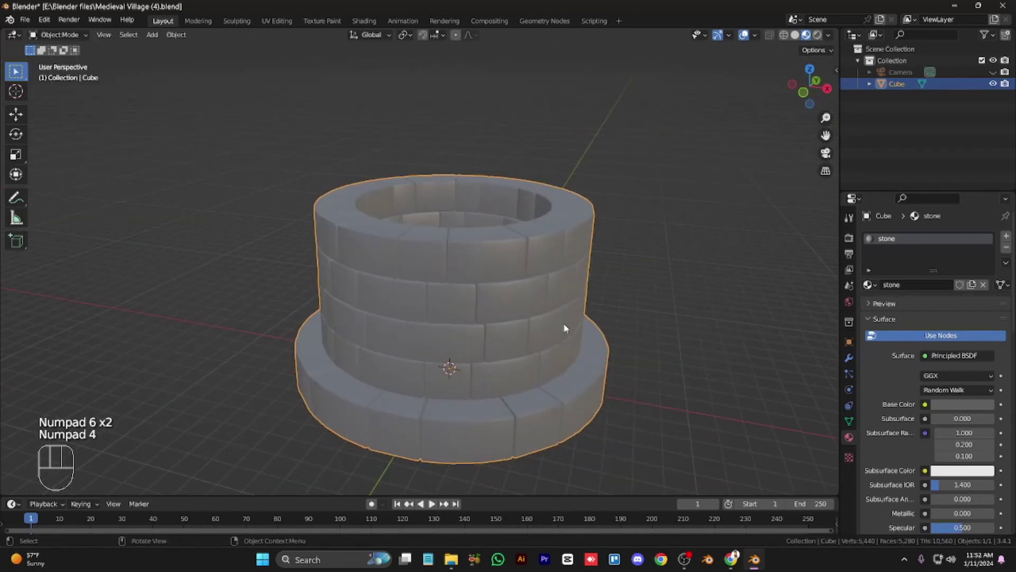
pyautogui.press('KP_4')
pyautogui.press('KP_4')
pyautogui.press('KP_4')
pyautogui.press('KP_4')
pyautogui.press('KP_4')
pyautogui.press('KP_4')
pyautogui.press('KP_4')
pyautogui.press('KP_4')
pyautogui.press('KP_4')
pyautogui.press('KP_4')
pyautogui.press('KP_4')
pyautogui.press('KP_4')
pyautogui.press('KP_4')
pyautogui.press('KP_1')
pyautogui.press('KP_5')
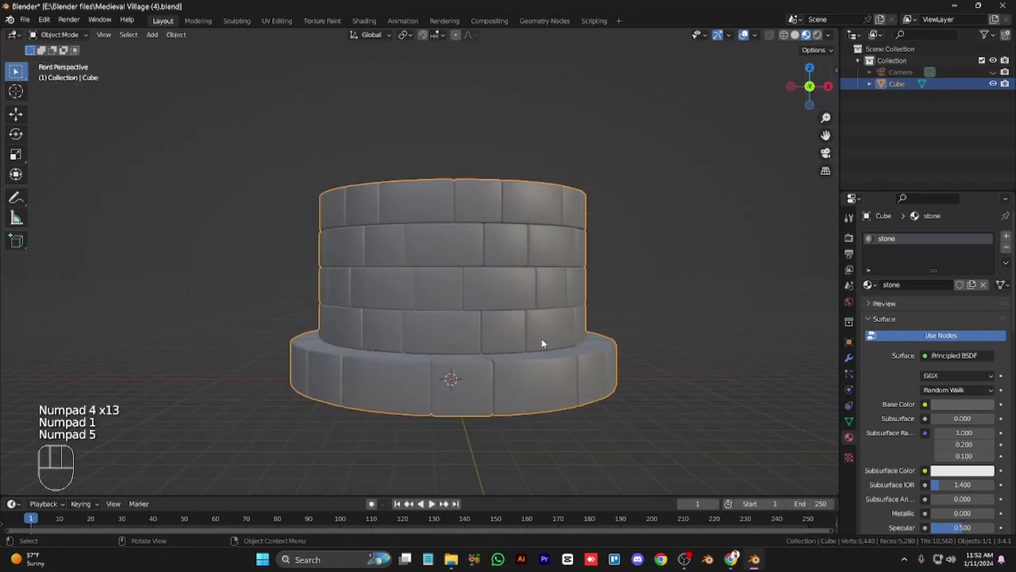
pyautogui.press('KP_5')
pyautogui.press('s')
pyautogui.rightClick(529, 301)
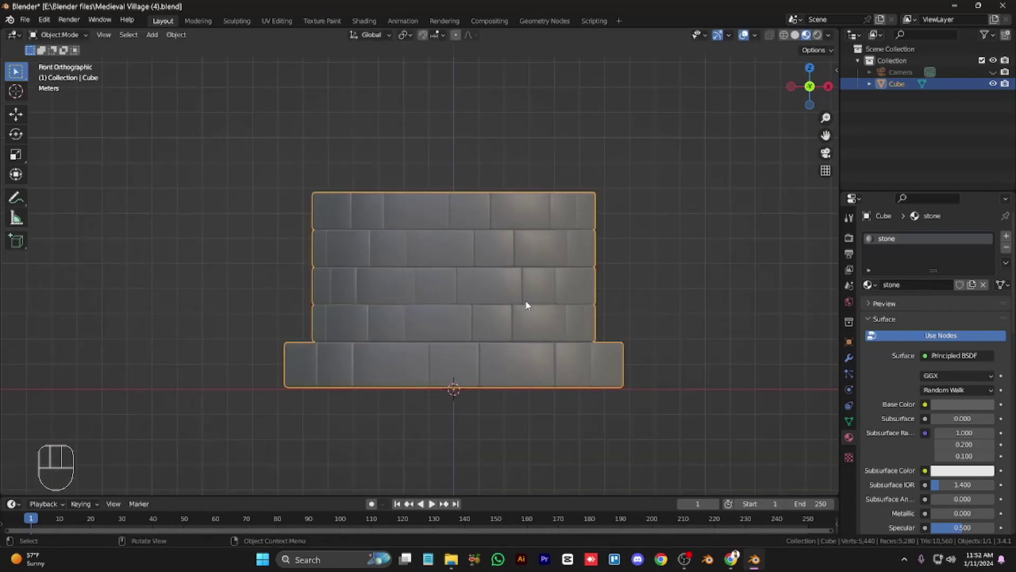
# Apply Shade Smooth to the stacked stone rings.
pyautogui.rightClick(524, 312)
pyautogui.click(523, 305)
pyautogui.press('KP_6')
pyautogui.press('KP_8')
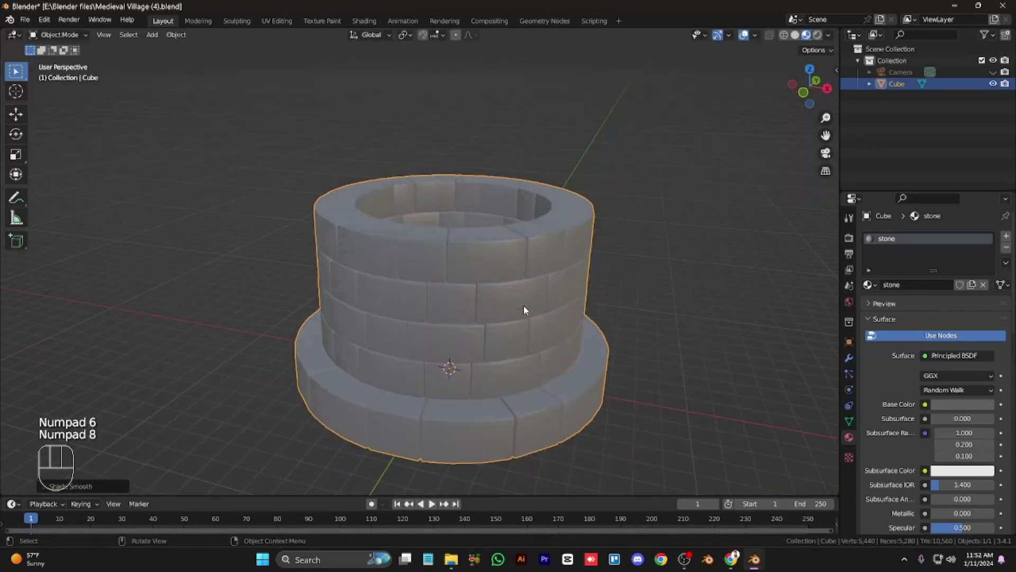
# Select random vertices of the stone mesh in Edit Mode at a ratio of 0.053.
pyautogui.press('Tab')
pyautogui.click(212, 34)
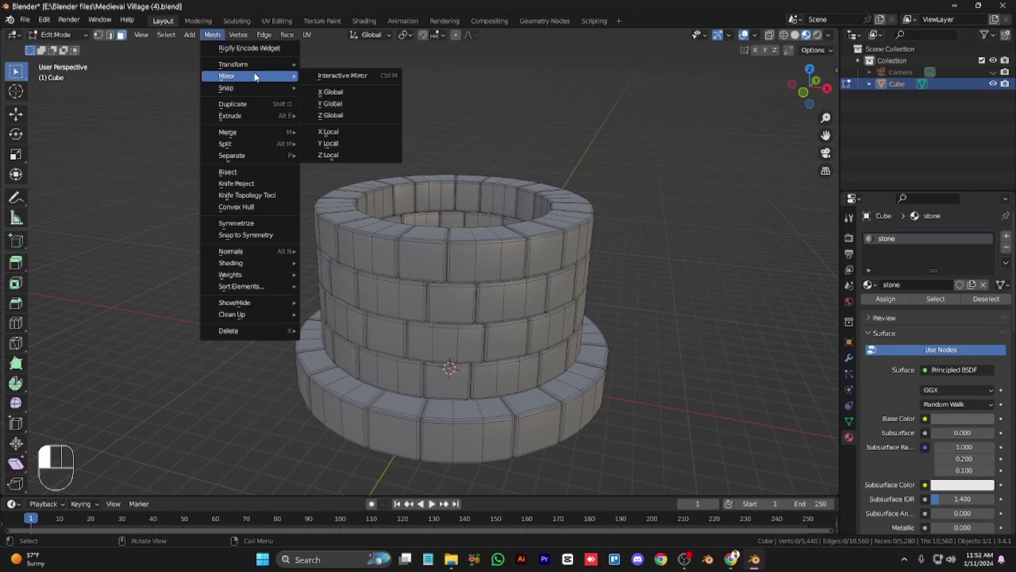
pyautogui.click(166, 35)
pyautogui.click(227, 130)
pyautogui.click(304, 140)
pyautogui.press('1')
pyautogui.click(166, 37)
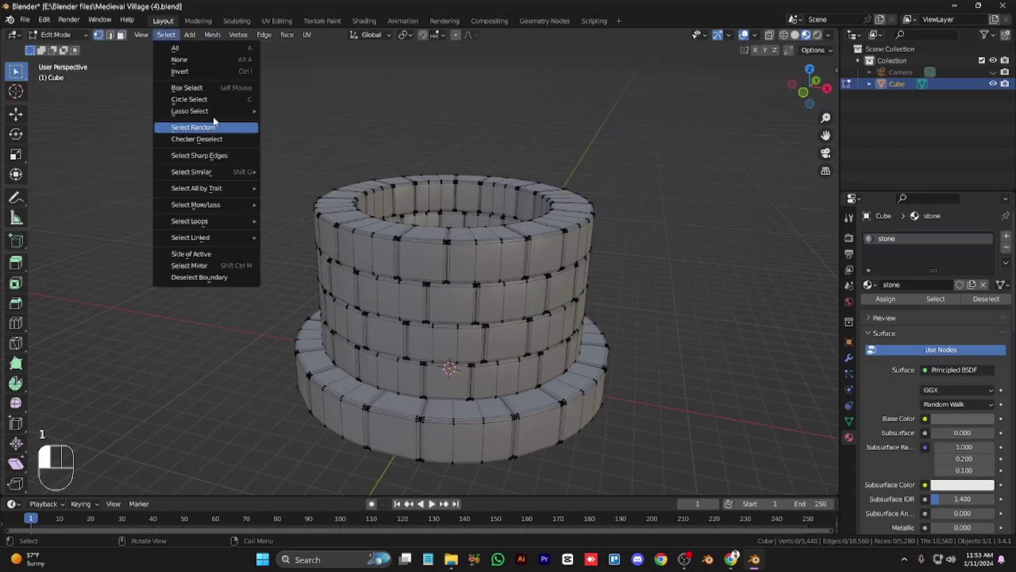
pyautogui.click(215, 126)
pyautogui.click(85, 489)
pyautogui.moveTo(146, 457); pyautogui.dragTo(120, 457)
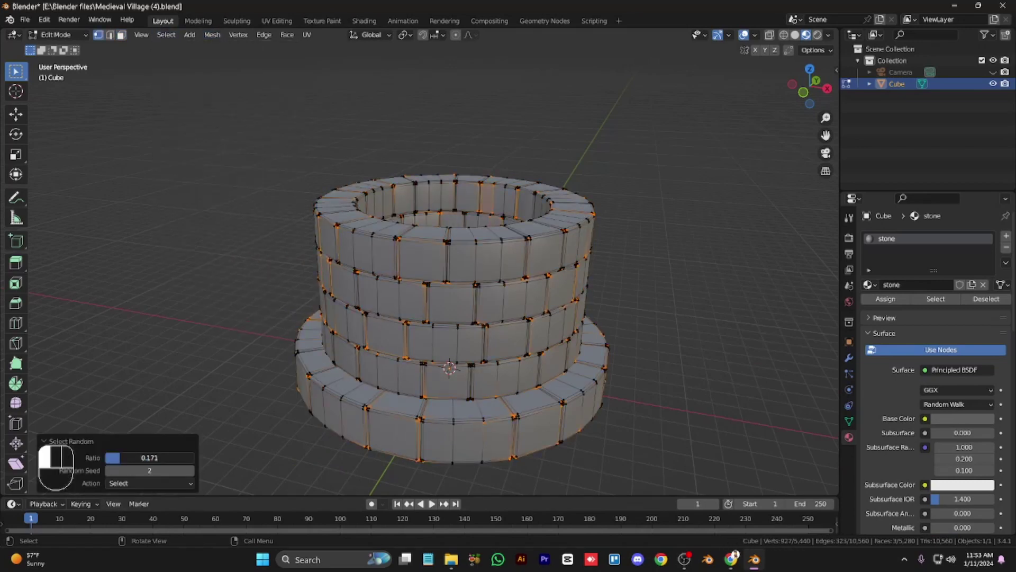
# Try to displace the randomly selected vertices with the Randomize transform, amount 0.07 m.
pyautogui.click(212, 35)
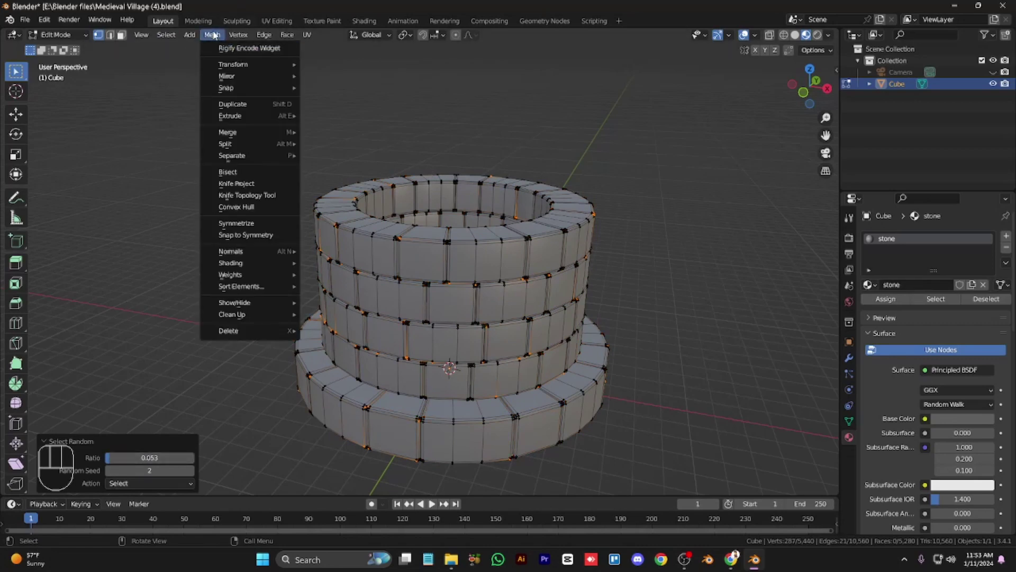
pyautogui.moveTo(260, 61)
pyautogui.click(369, 157)
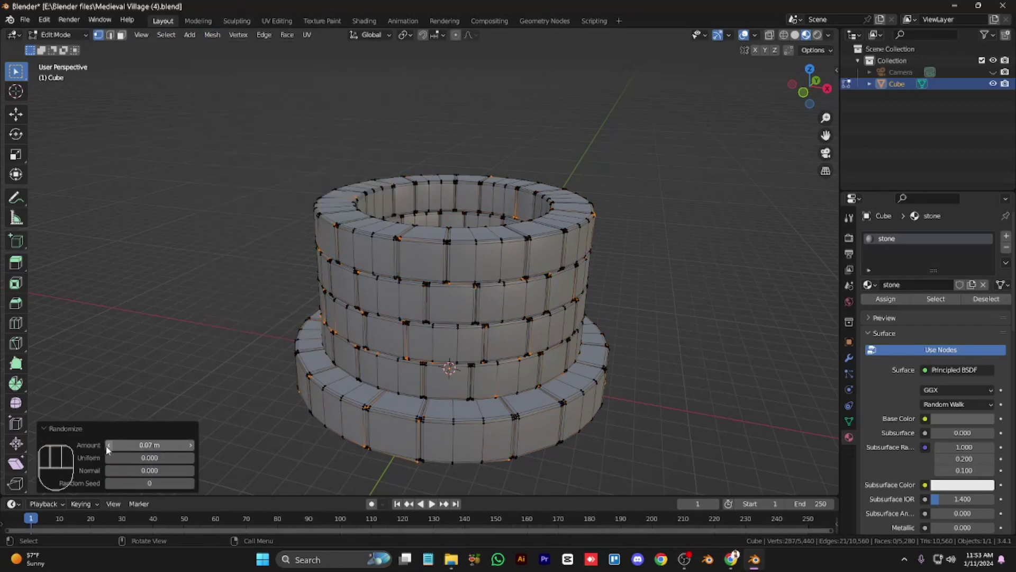
# Undo the vertex randomization and the random selection.
pyautogui.press('Tab')
pyautogui.hotkey('ctrl', 'z')
pyautogui.hotkey('ctrl', 'z')
pyautogui.hotkey('ctrl', 'z')
pyautogui.hotkey('ctrl', 'z')
pyautogui.hotkey('ctrl', 'z')
pyautogui.hotkey('ctrl', 'z')
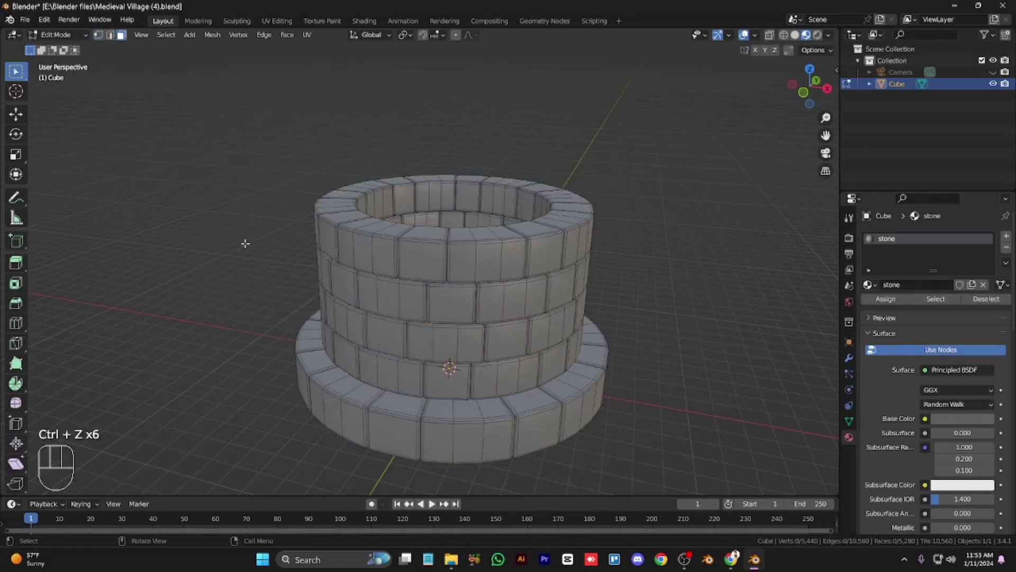
# In Sculpt Mode, warp the block joints on the wall's courses with Elastic Deform strokes, radius 50 px and strength 0.500.
pyautogui.press('Tab')
pyautogui.hotkey('ctrl', 'Tab')
pyautogui.click(269, 294)
pyautogui.moveTo(456, 323)
pyautogui.mouseDown()
pyautogui.moveTo(462, 333)
pyautogui.moveTo(428, 329)
pyautogui.mouseUp()
pyautogui.moveTo(418, 294); pyautogui.dragTo(419, 277)
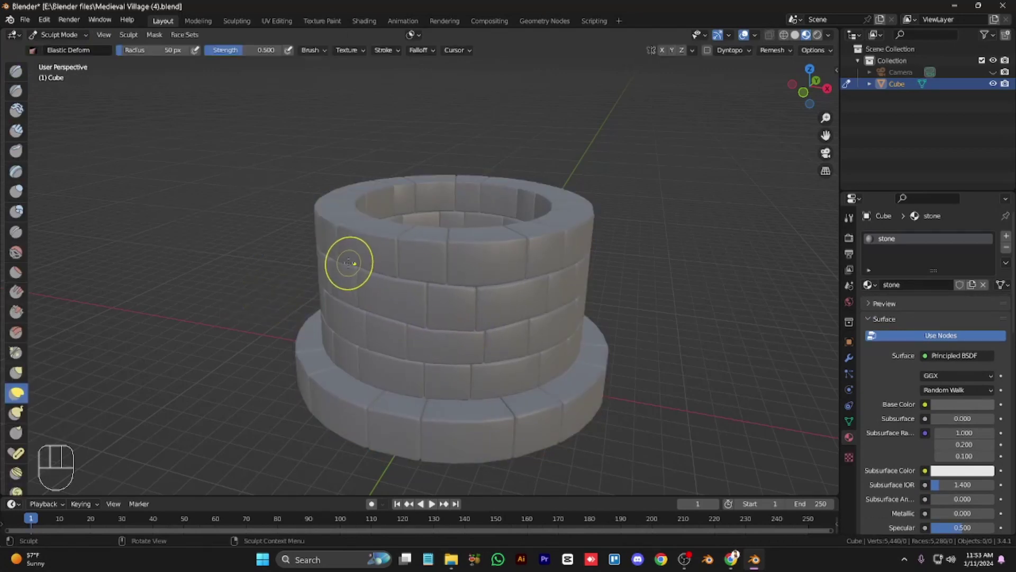
pyautogui.moveTo(517, 309); pyautogui.dragTo(545, 271)
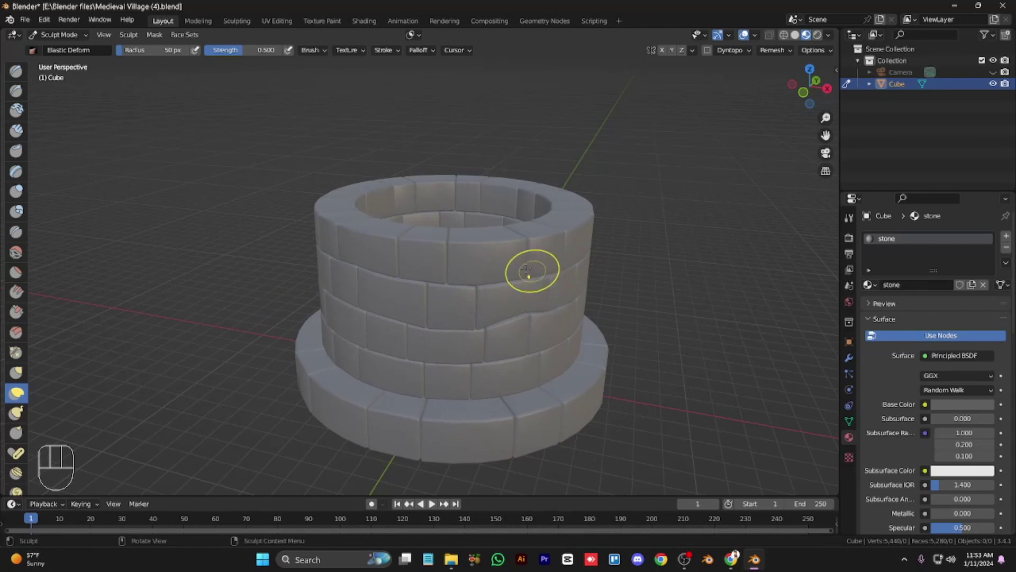
pyautogui.moveTo(527, 317); pyautogui.dragTo(529, 338)
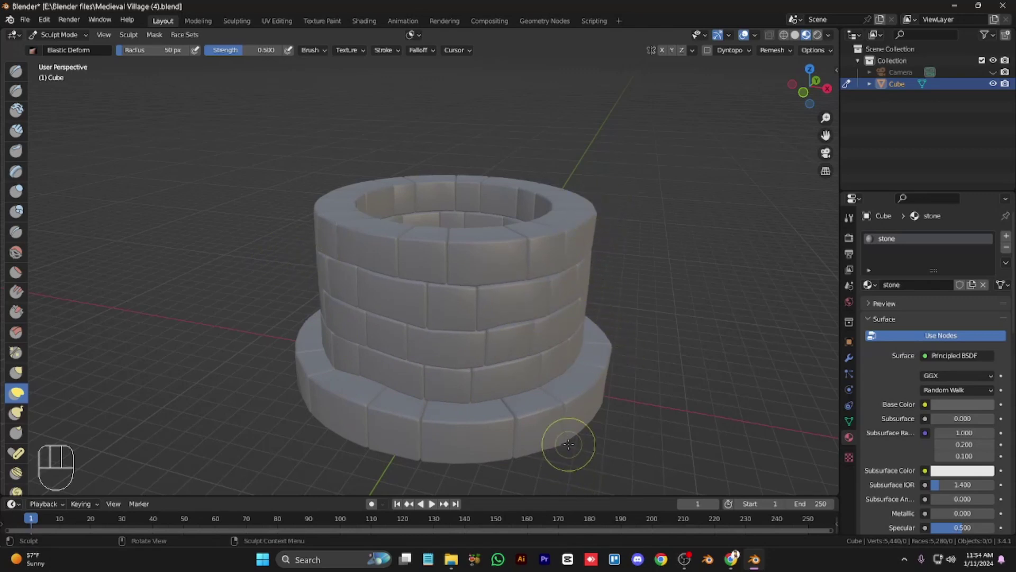
# Inspect the deformed stonework's mesh up close in Edit Mode, and check its opposite side in Sculpt Mode.
pyautogui.press('Tab')
pyautogui.scroll(5, 491, 334)
pyautogui.scroll(-6, 491, 334)
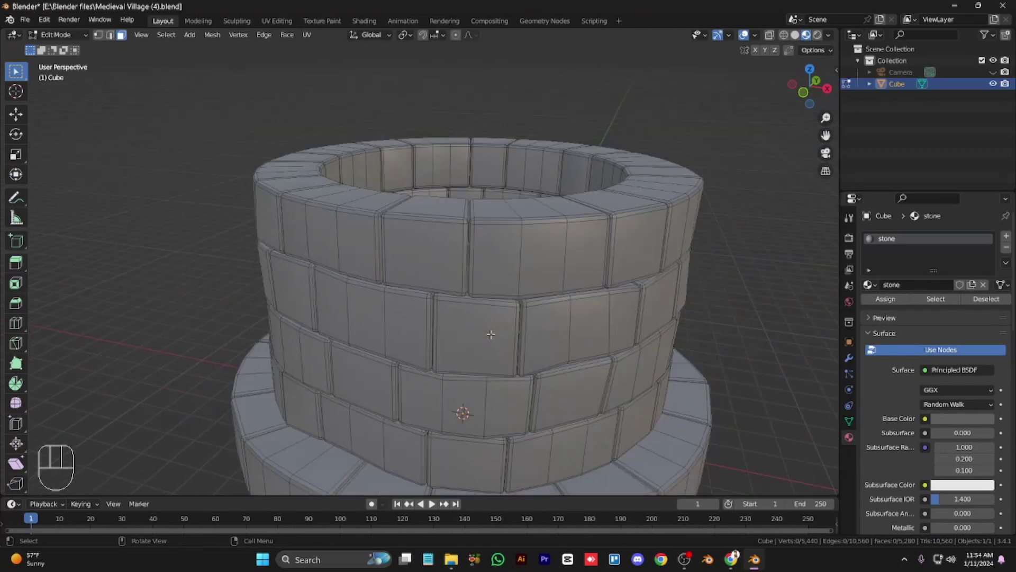
pyautogui.scroll(1, 485, 331)
pyautogui.scroll(-2, 486, 331)
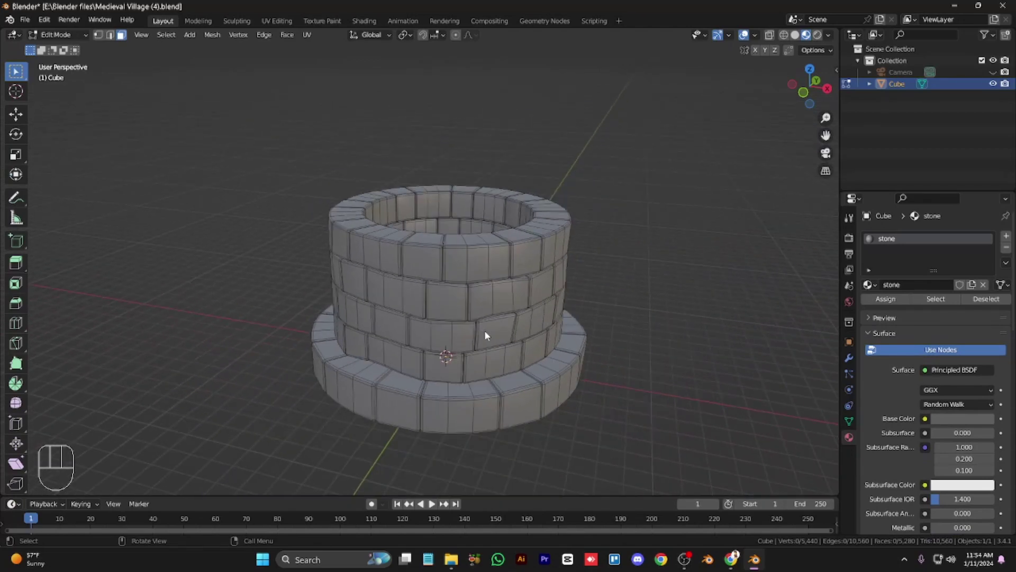
pyautogui.press('Tab')
pyautogui.press('KP_9')
pyautogui.rightClick(384, 290)
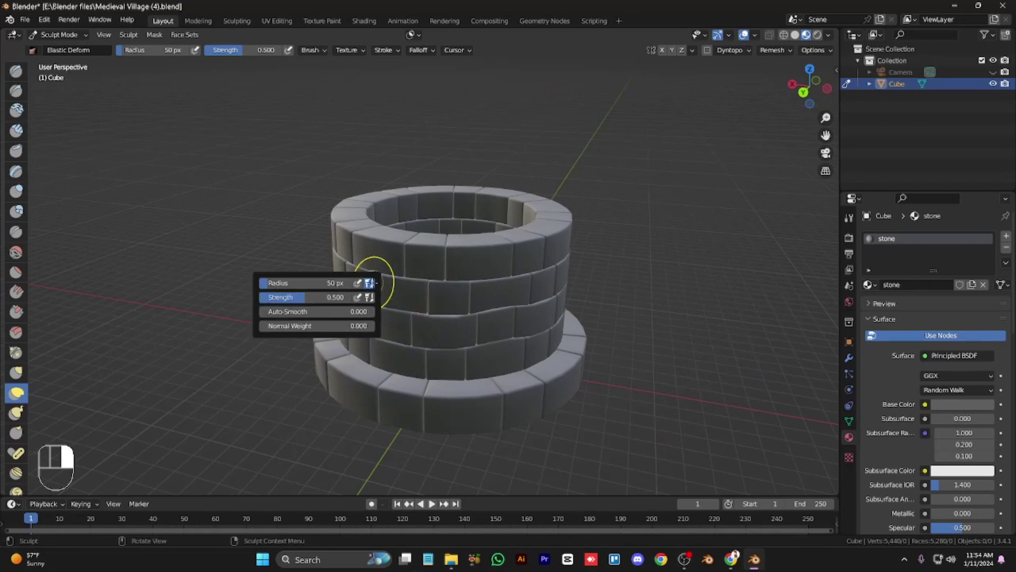
# Switch to Object Mode and review the sculpted stonework from several sides.
pyautogui.press('KP_4')
pyautogui.press('KP_4')
pyautogui.press('KP_4')
pyautogui.press('KP_Multiply')
pyautogui.hotkey('ctrl', 'Tab')
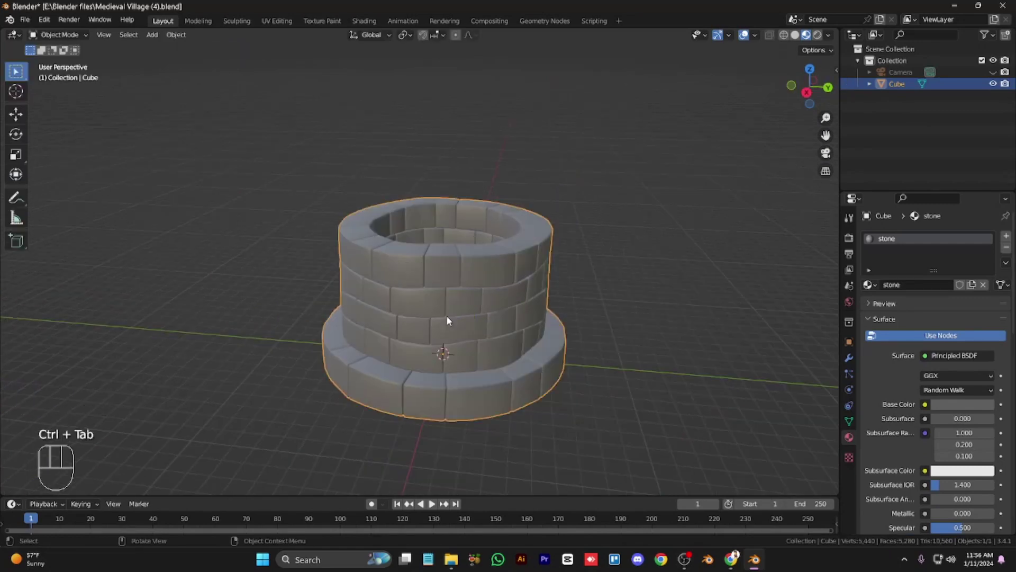
pyautogui.press('KP_6')
pyautogui.press('KP_6')
pyautogui.press('KP_6')
pyautogui.press('KP_6')
pyautogui.press('KP_6')
pyautogui.press('KP_Divide')
pyautogui.press('KP_Divide')
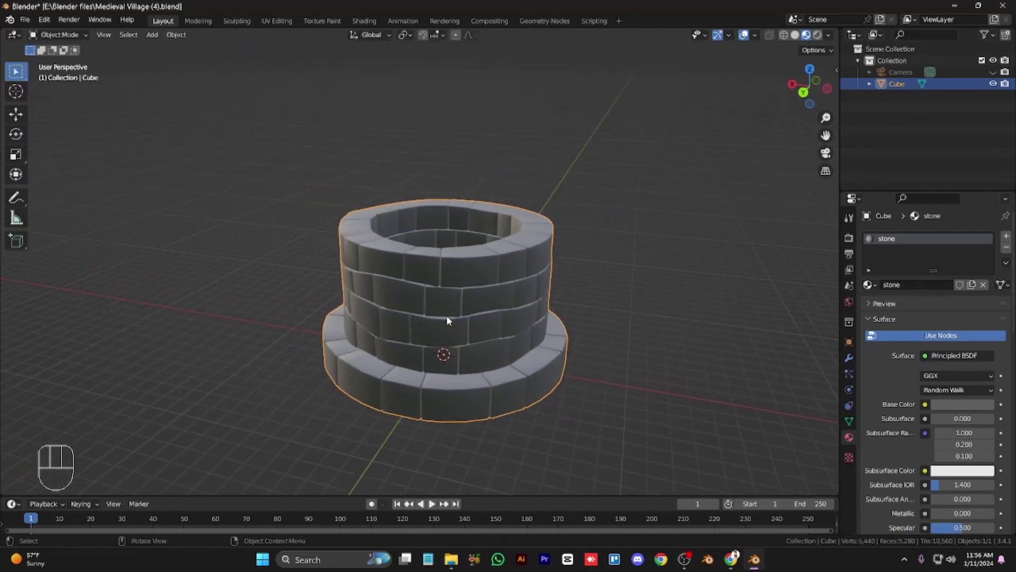
# Enter Edit Mode with vertex selection for close work on the wall's top course.
pyautogui.scroll(5, 447, 318)
pyautogui.press('Tab')
pyautogui.press('1')
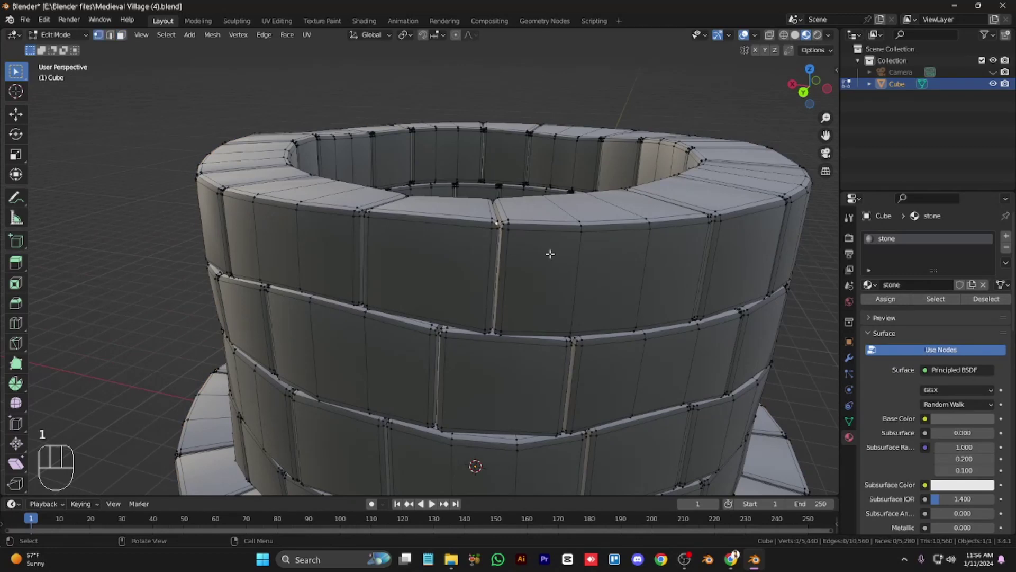
# Try to slide a top-course vertex beside a block joint along its edge.
pyautogui.press('g')
pyautogui.press('g')
pyautogui.click(502, 251)
pyautogui.hotkey('ctrl', 'z')
# Slide a vertex on the top course's outer upper edge along that edge by a factor of 0.208.
pyautogui.moveTo(659, 215); pyautogui.dragTo(638, 194, button='middle')
pyautogui.press('g')
pyautogui.press('g')
pyautogui.click(538, 234)
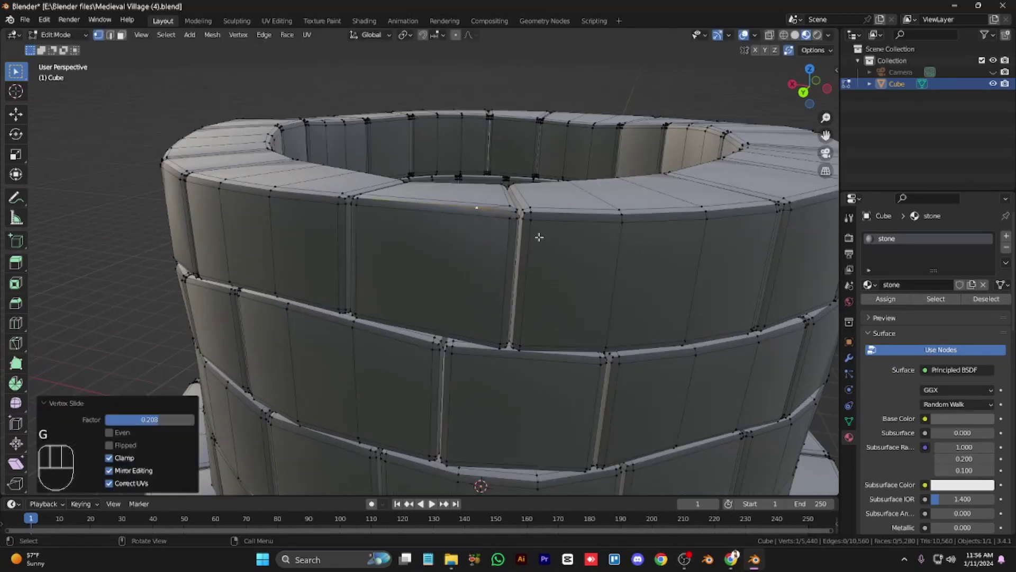
# Try to slide a vertex at the top course's outer upper corner, beside the block joint, along its edge.
pyautogui.press('Tab')
pyautogui.rightClick(544, 236)
pyautogui.click(545, 236)
pyautogui.rightClick(544, 237)
pyautogui.click(540, 248)
pyautogui.press('Tab')
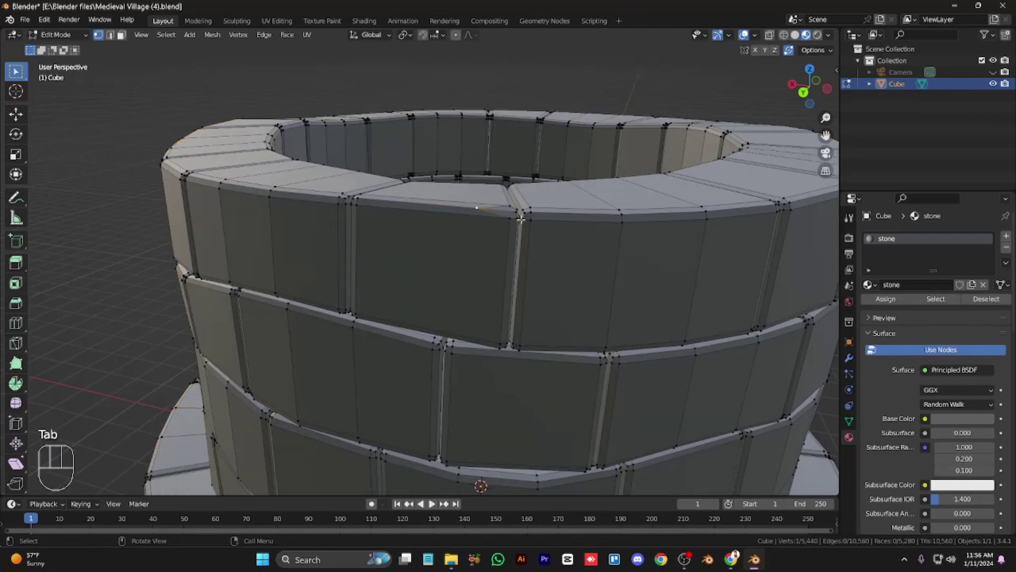
pyautogui.press('g')
pyautogui.press('g')
pyautogui.click(489, 244)
# Try further vertex slides on the upper corner of the top-course block's outer face, beside the same joint.
pyautogui.press('Tab')
pyautogui.press('Tab')
pyautogui.press('g')
pyautogui.press('g')
pyautogui.click(525, 227)
pyautogui.press('Tab')
pyautogui.press('Tab')
pyautogui.press('g')
pyautogui.press('g')
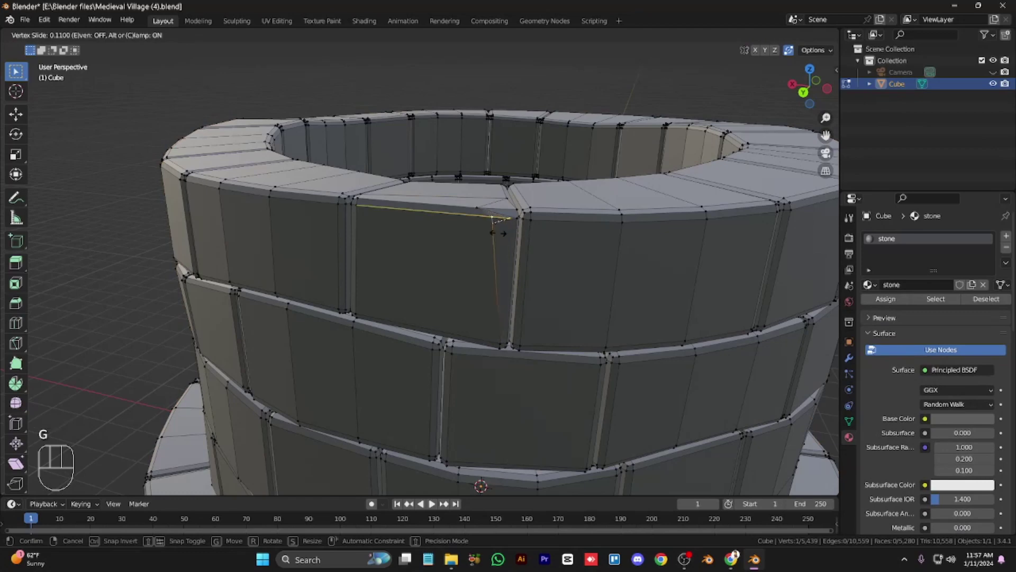
pyautogui.click(495, 232)
pyautogui.press('Tab')
# Undo the recent vertex slides beside the top course's block joint.
pyautogui.hotkey('ctrl', 'z')
pyautogui.hotkey('ctrl', 'z')
pyautogui.hotkey('ctrl', 'z')
pyautogui.hotkey('ctrl', 'z')
pyautogui.hotkey('ctrl', 'z')
pyautogui.hotkey('ctrl', 'z')
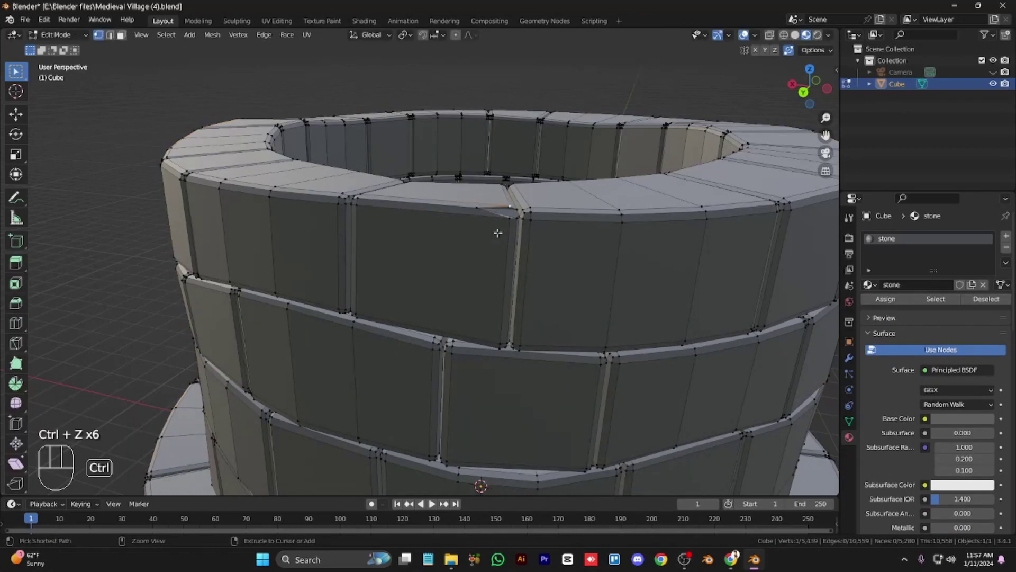
pyautogui.hotkey('ctrl', 'z')
pyautogui.hotkey('ctrl', 'z')
pyautogui.hotkey('ctrl', 'z')
pyautogui.hotkey('ctrl', 'z')
pyautogui.hotkey('ctrl', 'z')
pyautogui.hotkey('ctrl', 'z')
pyautogui.hotkey('ctrl', 'z')
pyautogui.hotkey('ctrl', 'z')
pyautogui.hotkey('ctrl', 'z')
pyautogui.hotkey('ctrl', 'z')
pyautogui.press('Tab')
pyautogui.press('Tab')
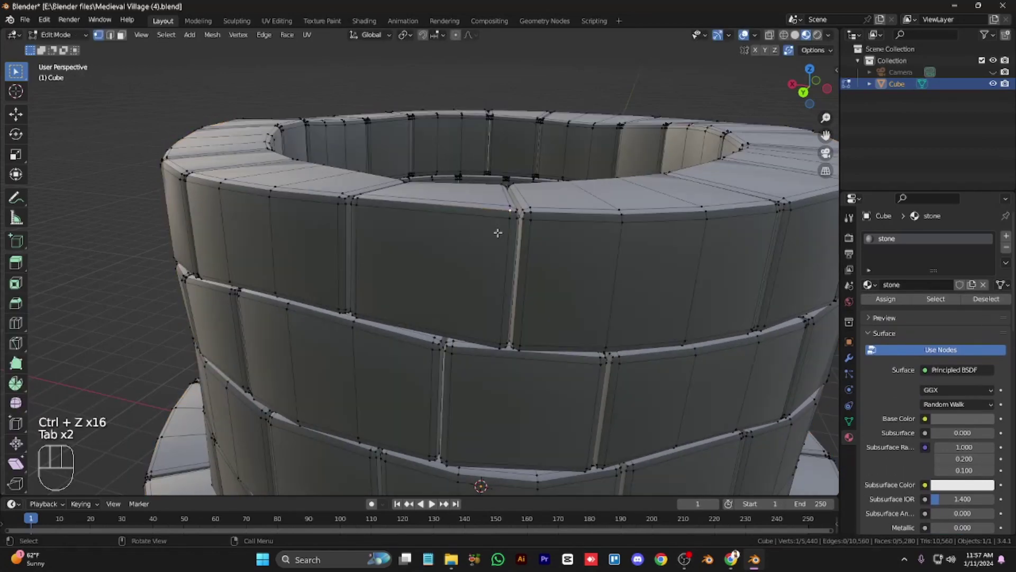
# Add a cube at the centre of the stone ring in Object Mode and scale it to 0.284 along X.
pyautogui.scroll(-5, 498, 232)
pyautogui.press('Tab')
pyautogui.press('KP_7')
pyautogui.hotkey('shift', 'a')
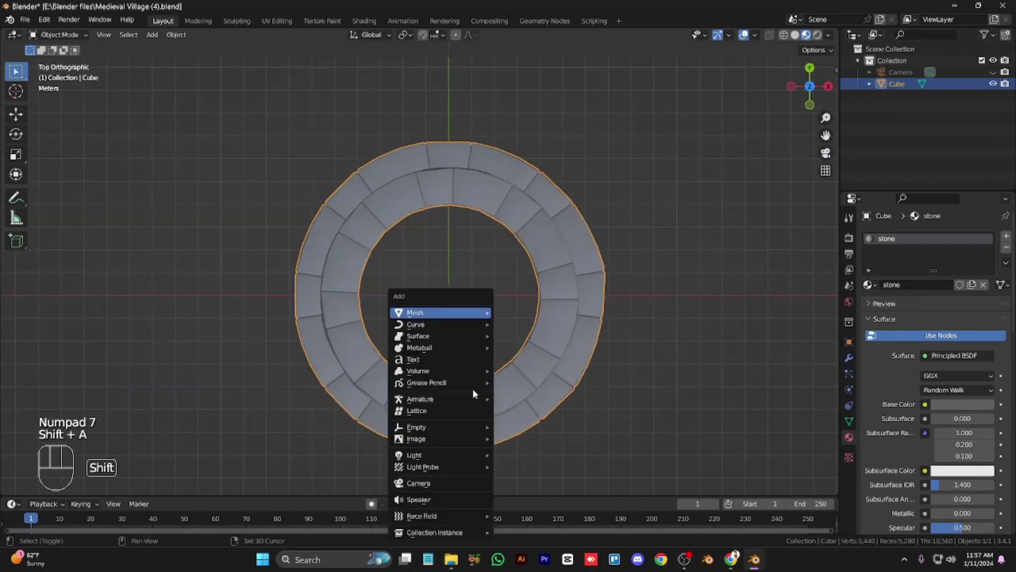
pyautogui.hotkey('shift', 'a')
pyautogui.moveTo(492, 312)
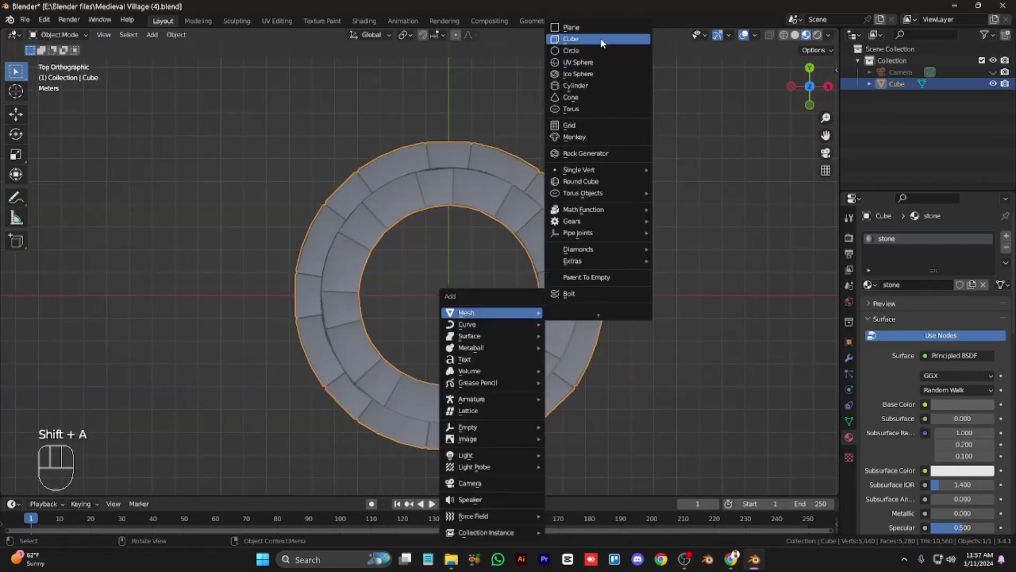
pyautogui.click(601, 39)
pyautogui.press('s')
pyautogui.press('x')
pyautogui.click(489, 320)
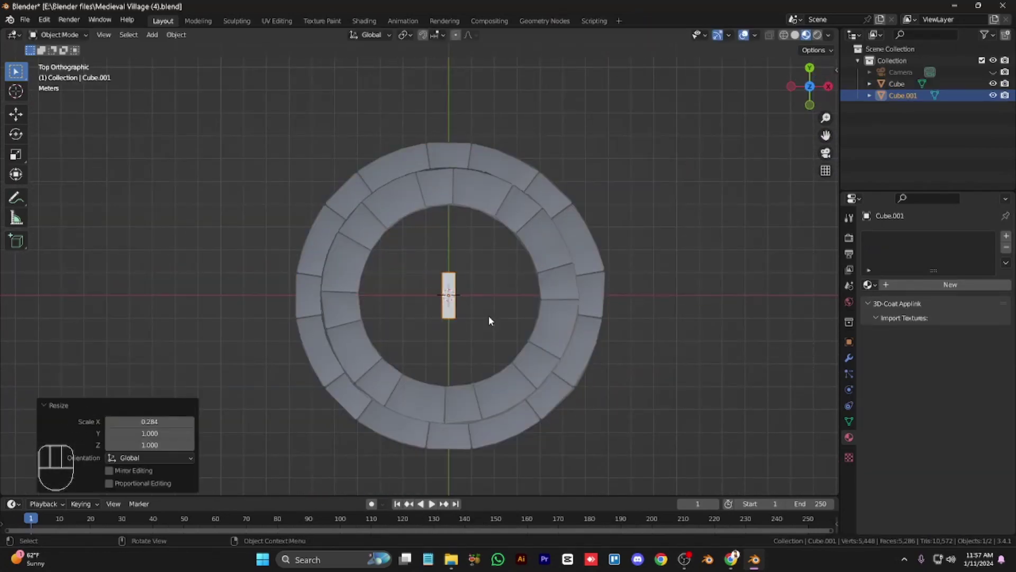
# Move the thin cube about 7.3 m along X to just outside the base ring and scale it 1.284 along Y.
pyautogui.press('g')
pyautogui.press('x')
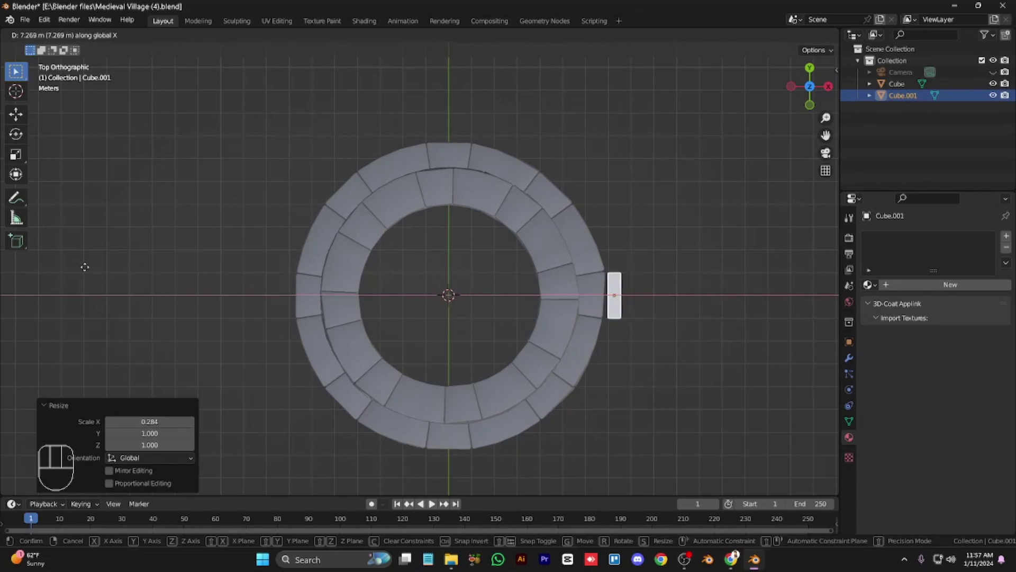
pyautogui.click(278, 258)
pyautogui.press('s')
pyautogui.press('y')
pyautogui.click(695, 172)
# Raise the cube's mesh in Edit Mode so its bottom sits at the object's origin on the ground line.
pyautogui.press('KP_1')
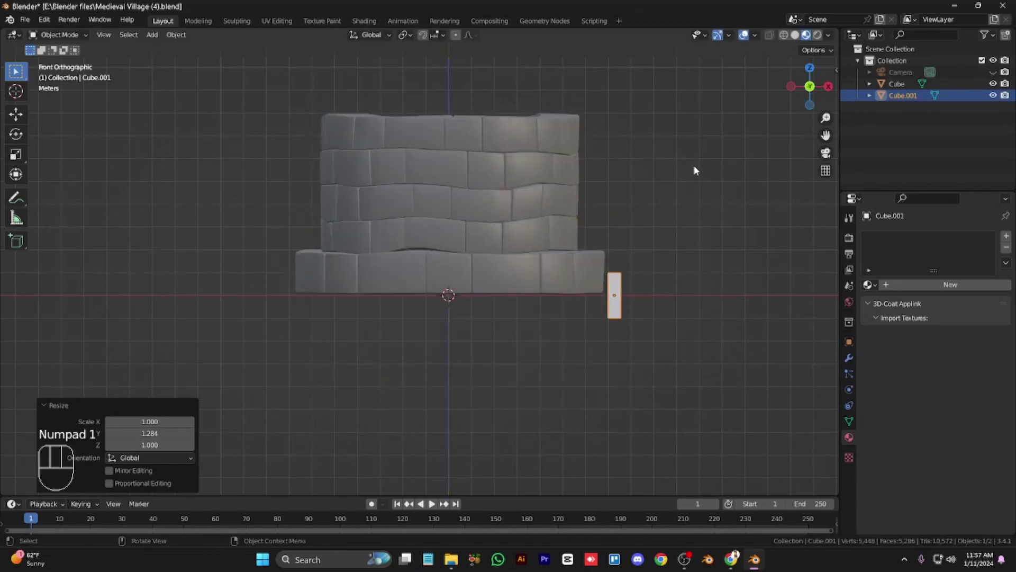
pyautogui.press('Tab')
pyautogui.press('g')
pyautogui.keyDown('ctrl'); pyautogui.click(687, 144); pyautogui.keyUp('ctrl')
pyautogui.press('Tab')
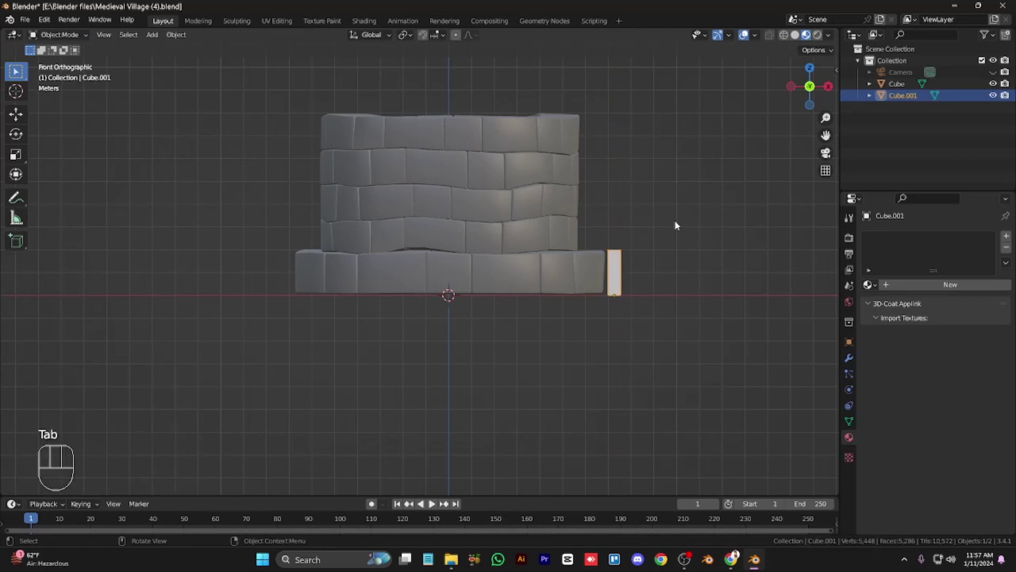
# Scale the cube by 7.427 along Z to form a tall post beside the wall.
pyautogui.press('s')
pyautogui.press('z')
pyautogui.click(345, 351)
pyautogui.press('ctrl+KP_8')
pyautogui.press('ctrl+KP_8')
pyautogui.press('ctrl+KP_8')
pyautogui.press('ctrl+KP_8')
pyautogui.press('ctrl+KP_8')
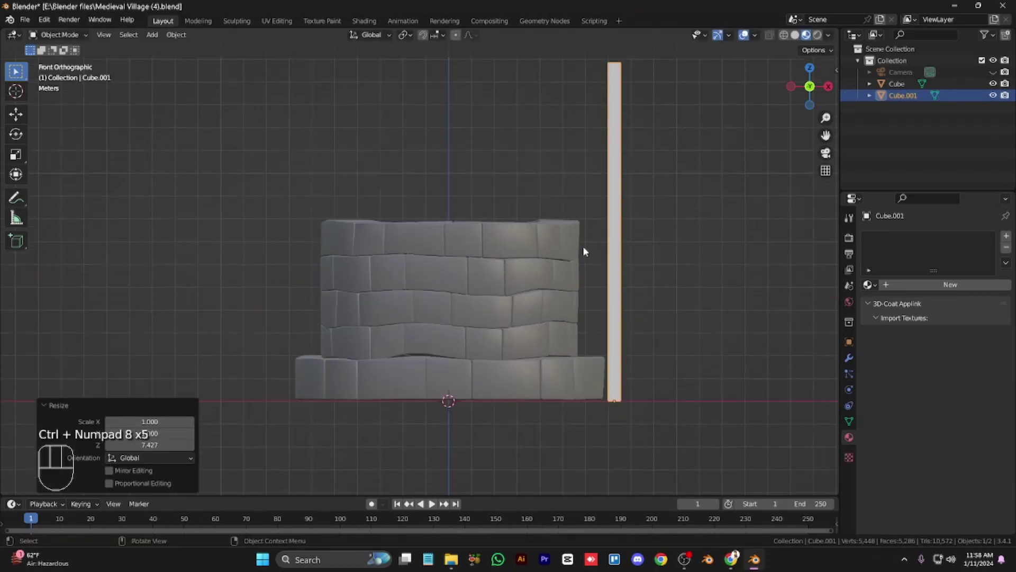
# Close the gap above the stone wall's base ring with the Elastic Deform brush in Sculpt Mode, check the other sides and return to Object Mode.
pyautogui.click(481, 313)
pyautogui.hotkey('ctrl', 'Tab')
pyautogui.press('Escape')
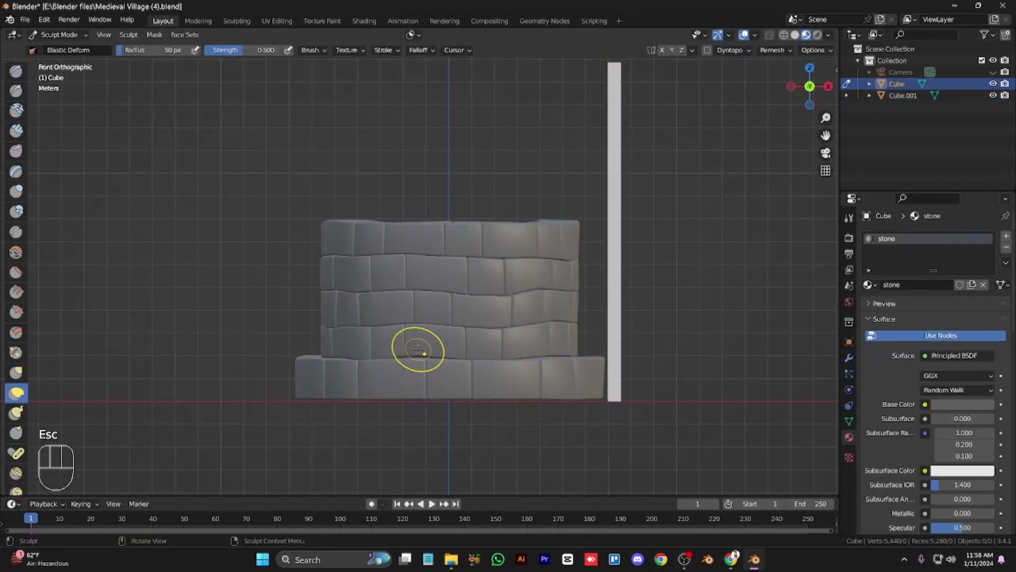
pyautogui.press('KP_9')
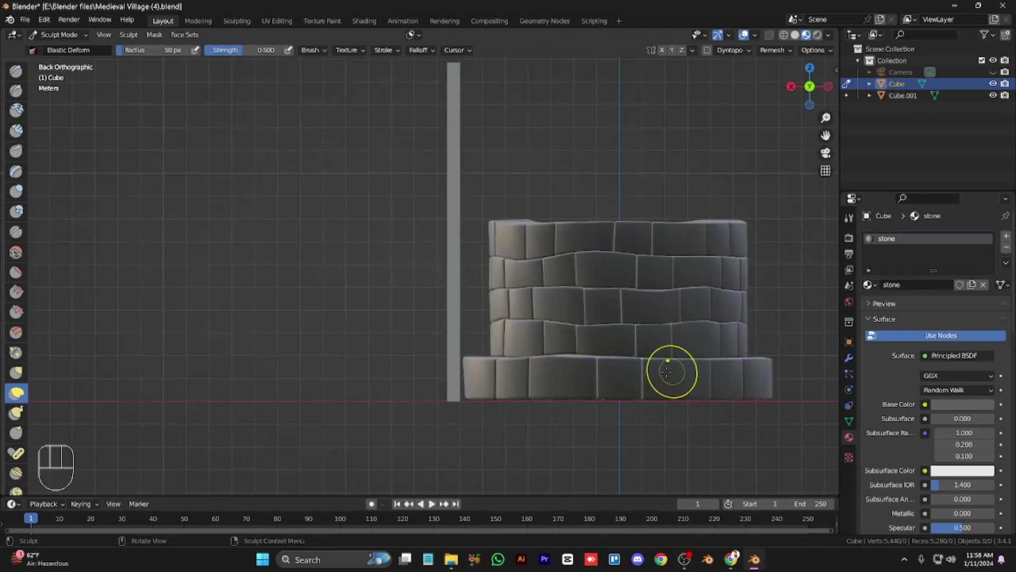
pyautogui.press('KP_9')
pyautogui.press('KP_3')
pyautogui.press('KP_9')
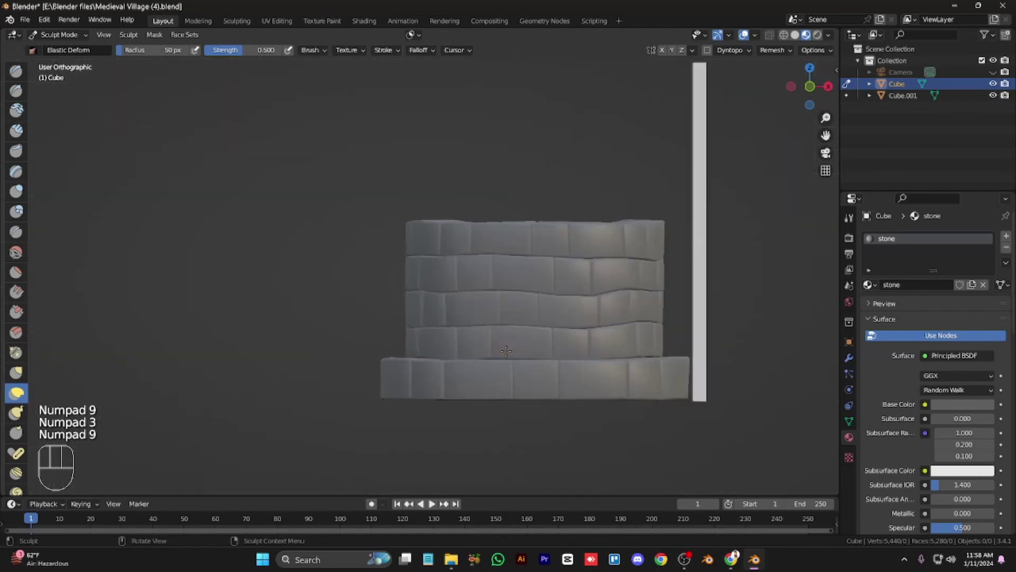
pyautogui.press('KP_9')
pyautogui.press('KP_9')
pyautogui.press('KP_1')
pyautogui.hotkey('ctrl', 'Tab')
pyautogui.click(406, 379)
# Select the post and stretch it by 1.462 along Z.
pyautogui.press('ctrl+KP_6')
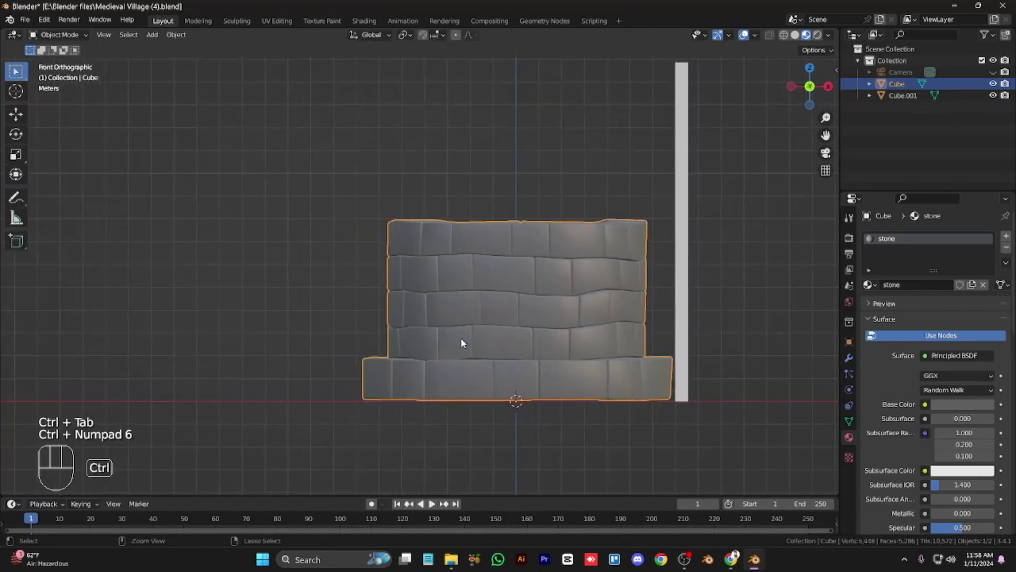
pyautogui.press('ctrl+KP_6')
pyautogui.press('ctrl+KP_6')
pyautogui.click(618, 235)
pyautogui.press('s')
pyautogui.press('z')
pyautogui.click(757, 174)
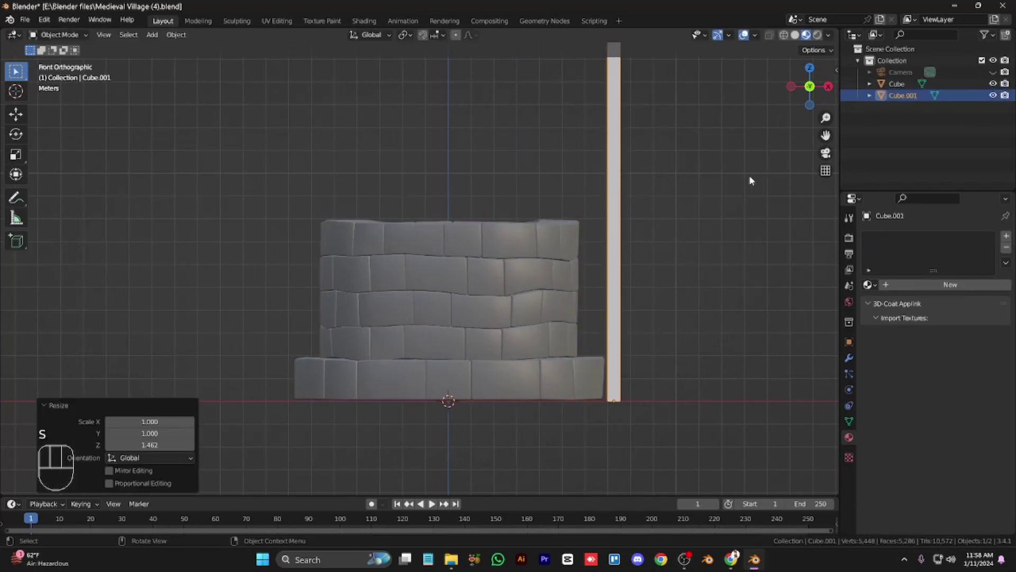
# Shorten the post slightly by scaling it to 0.891 along Z.
pyautogui.press('KP_Subtract')
pyautogui.press('KP_Subtract')
pyautogui.press('ctrl+KP_8')
pyautogui.press('ctrl+KP_8')
pyautogui.press('ctrl+KP_8')
pyautogui.press('s')
pyautogui.press('z')
pyautogui.press('z')
pyautogui.click(721, 201)
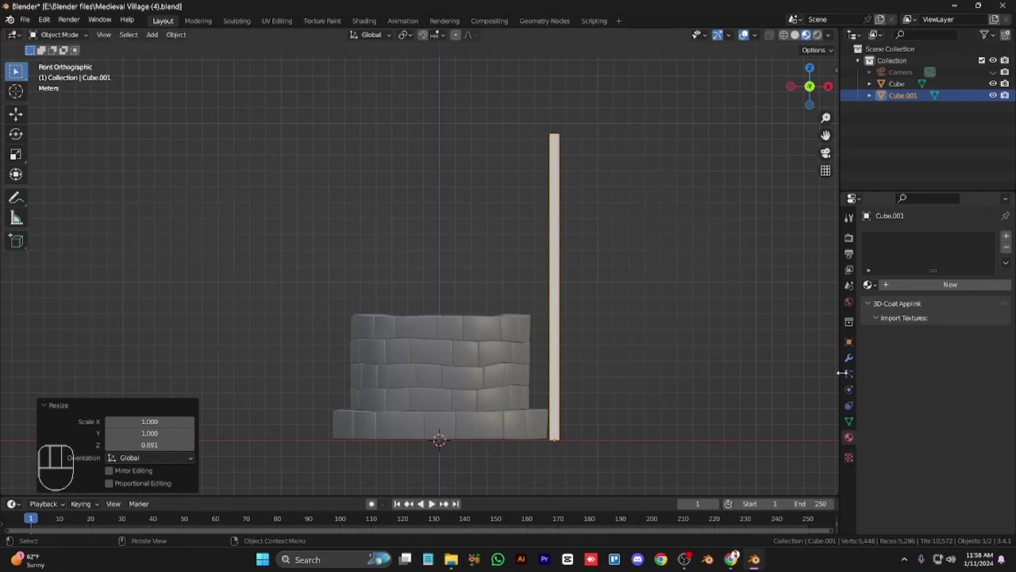
# Try to mirror the post across X with a Mirror modifier that uses the stone wall as the mirror object.
pyautogui.click(848, 358)
pyautogui.click(882, 236)
pyautogui.click(778, 370)
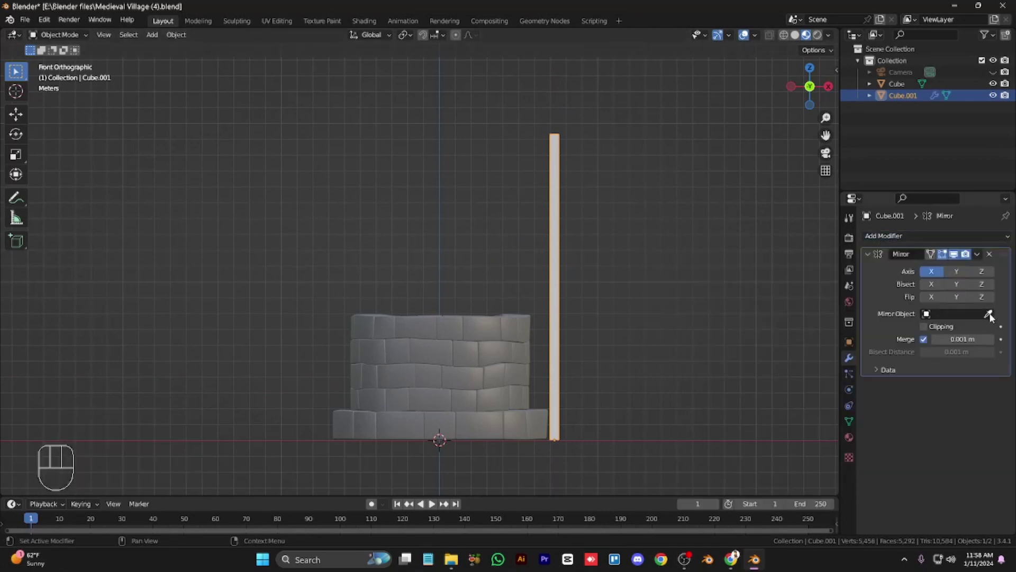
pyautogui.click(989, 315)
pyautogui.click(455, 360)
pyautogui.press('KP_8')
pyautogui.press('KP_6')
pyautogui.press('KP_6')
pyautogui.press('KP_Subtract')
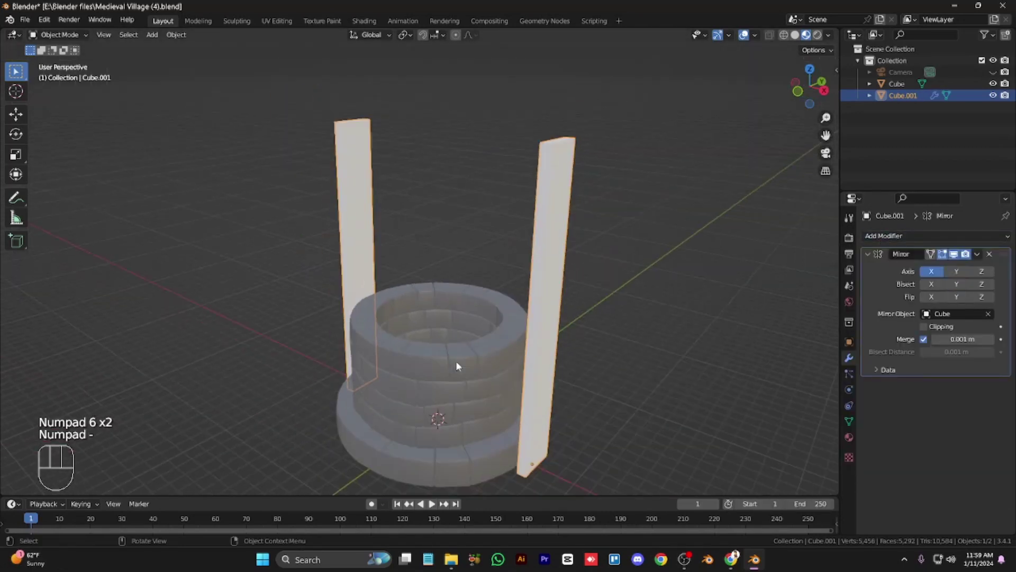
pyautogui.click(989, 254)
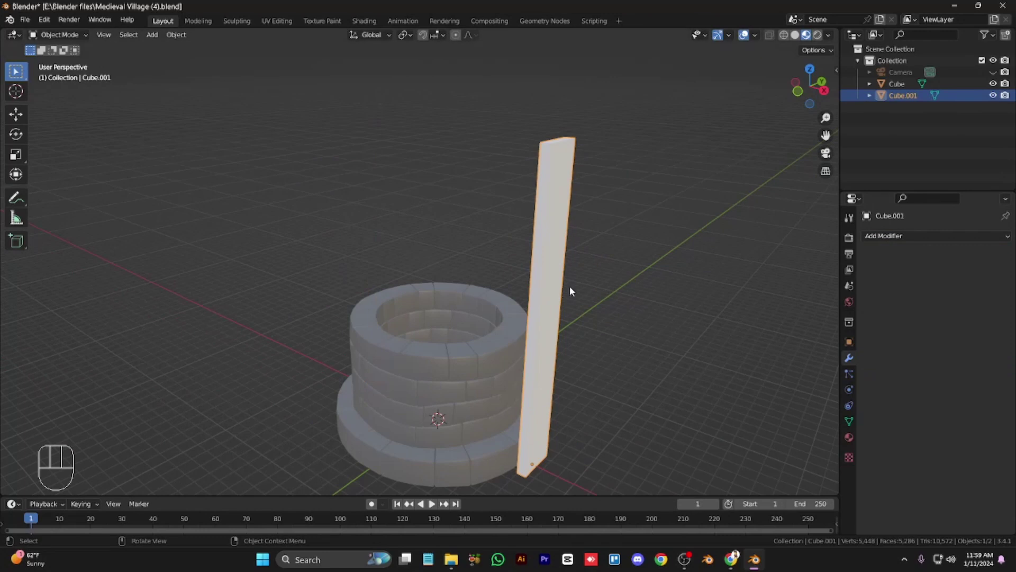
# Find the Object: Carver add-on in the preferences by searching for "carv", keep it enabled and save the preferences.
pyautogui.click(44, 21)
pyautogui.click(74, 197)
pyautogui.click(314, 52)
pyautogui.write('ca')
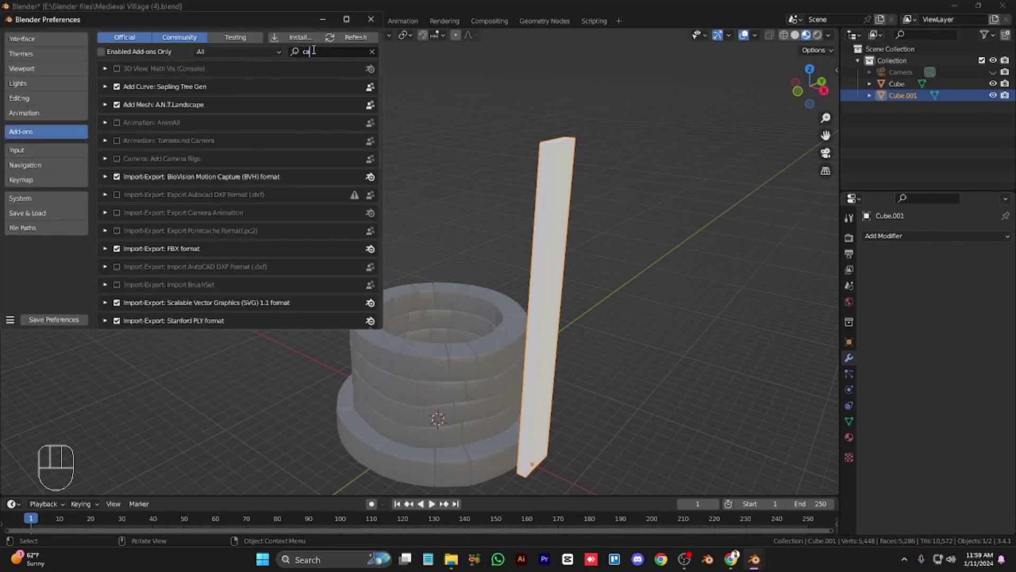
pyautogui.write('rv')
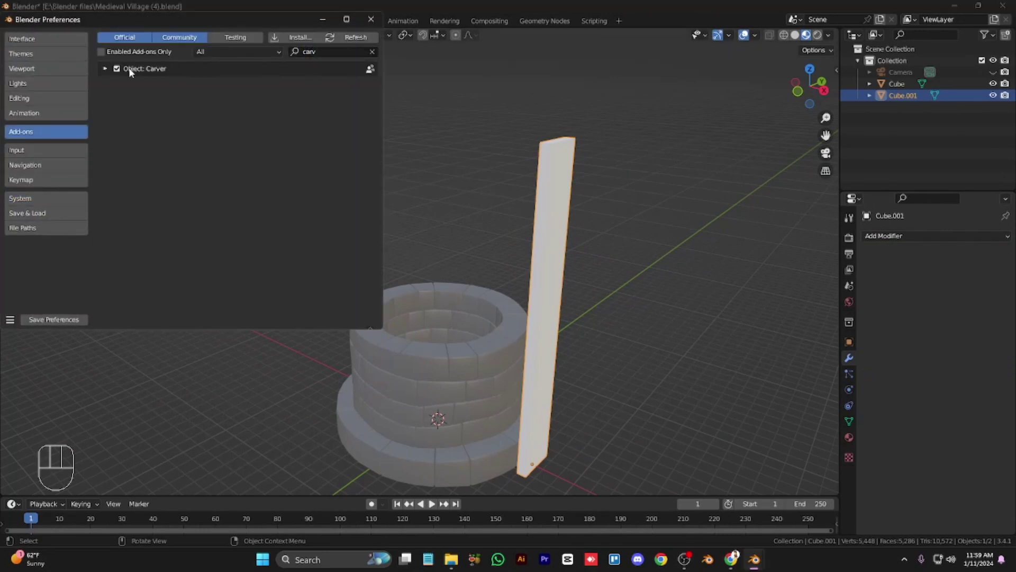
pyautogui.click(105, 69)
pyautogui.click(106, 69)
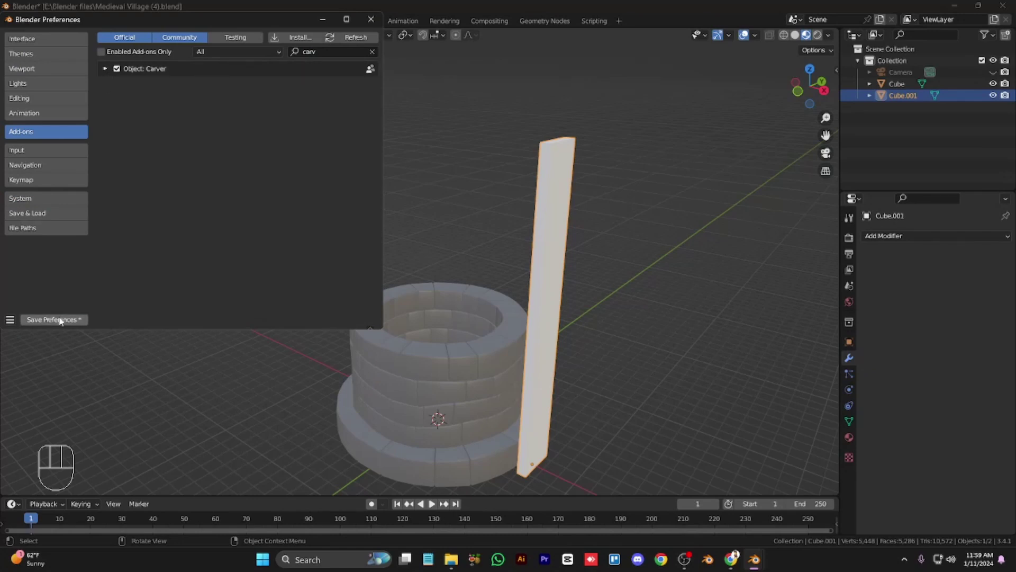
pyautogui.click(53, 319)
pyautogui.click(371, 19)
# Isolate the post in a right-side view and start the Carver tool, changing its cut type from Rectangle.
pyautogui.press('KP_3')
pyautogui.press('KP_Divide')
pyautogui.press('KP_Subtract')
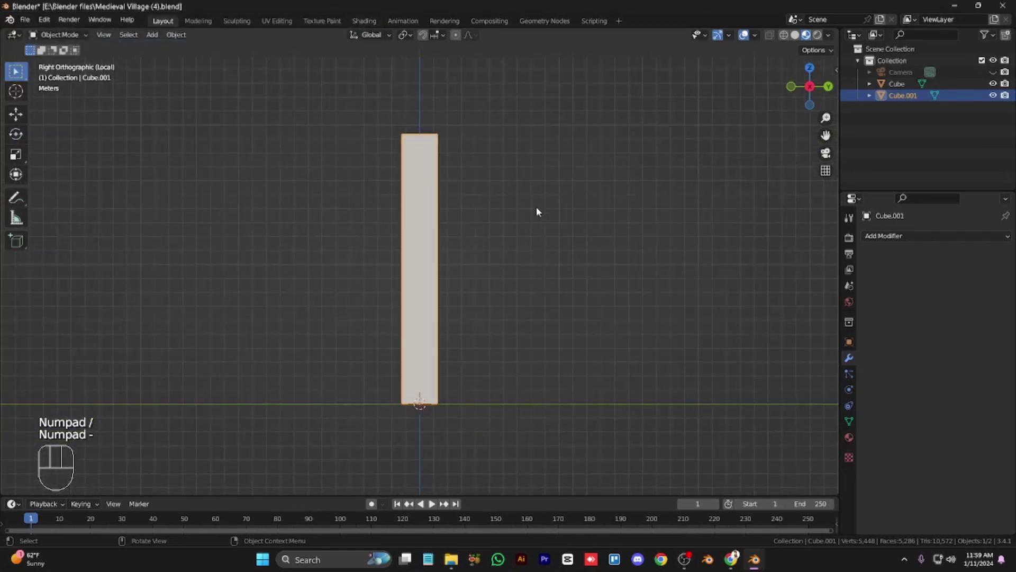
pyautogui.press('Tab')
pyautogui.hotkey('shift', 'ctrl', 'x')
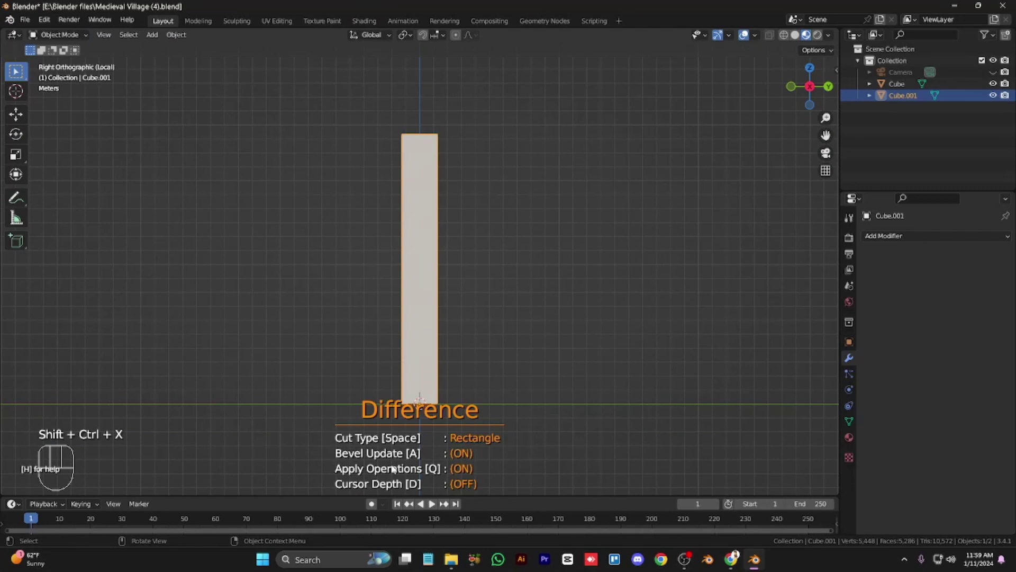
pyautogui.press('space')
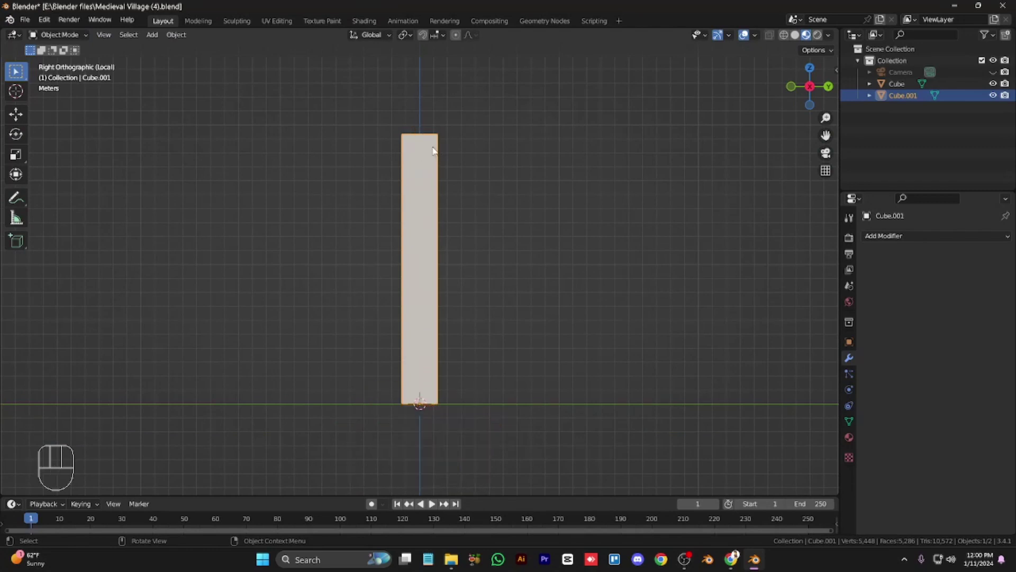
# Cut a narrow V-shaped notch into the post's top end left of centre with Carver's Line cut in Difference mode.
pyautogui.scroll(3, 431, 150)
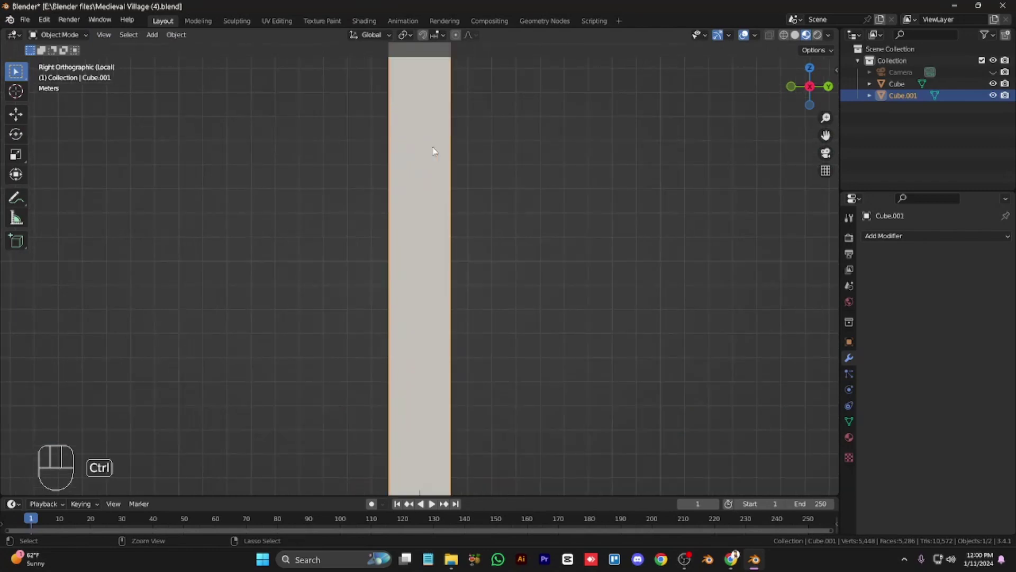
pyautogui.press('ctrl+KP_8')
pyautogui.press('ctrl+KP_8')
pyautogui.press('ctrl+KP_8')
pyautogui.press('ctrl+KP_8')
pyautogui.press('ctrl+KP_8')
pyautogui.press('ctrl+KP_8')
pyautogui.press('ctrl+KP_8')
pyautogui.scroll(3, 477, 212)
pyautogui.press('KP_Multiply')
pyautogui.hotkey('shift', 'ctrl', 'x')
pyautogui.press('space')
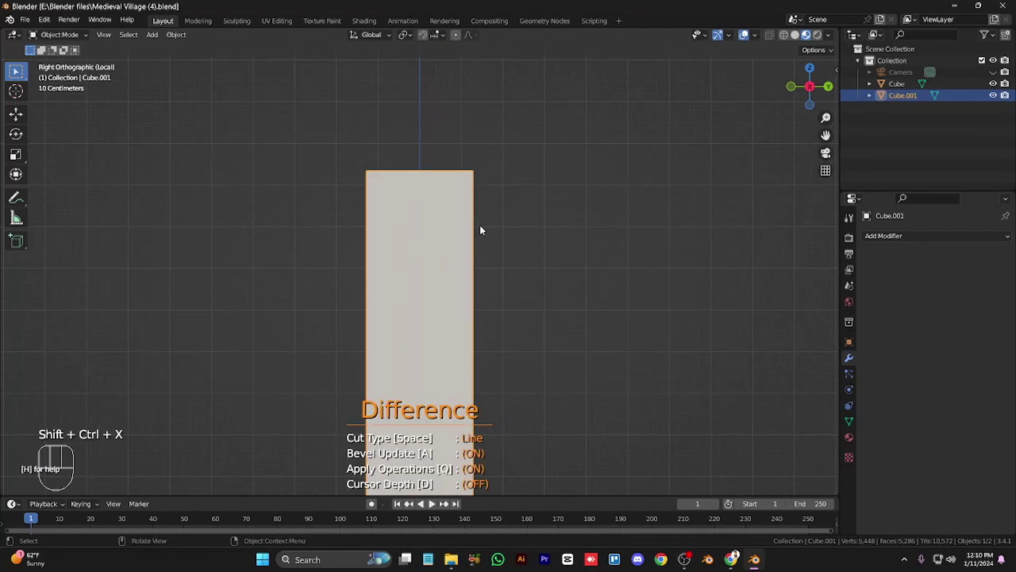
pyautogui.click(394, 140)
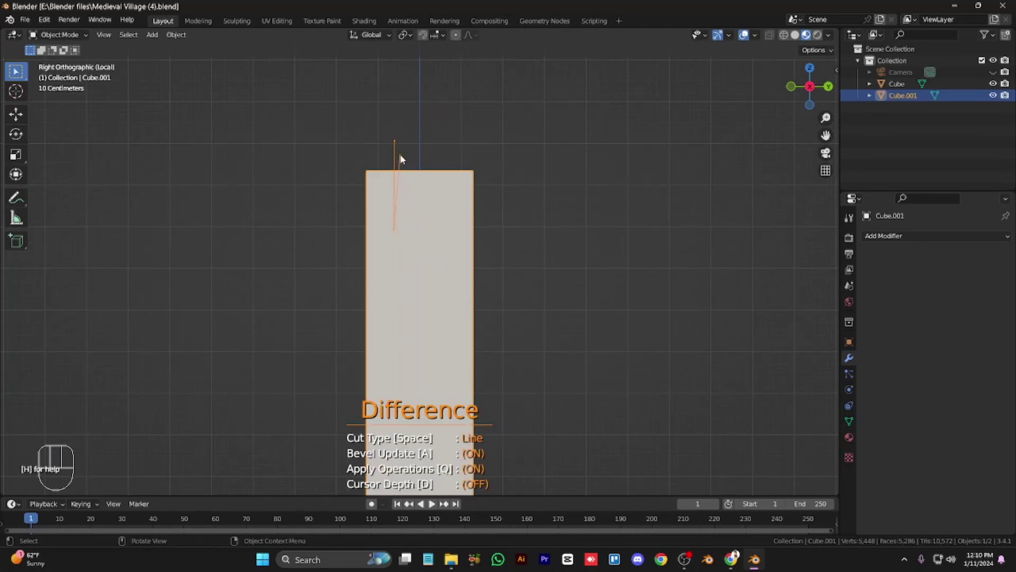
pyautogui.press('space')
# Cut a thin sliver into the post's bottom end, right of centre, with Carver's Line cut.
pyautogui.scroll(4, 400, 156)
pyautogui.scroll(-4, 403, 156)
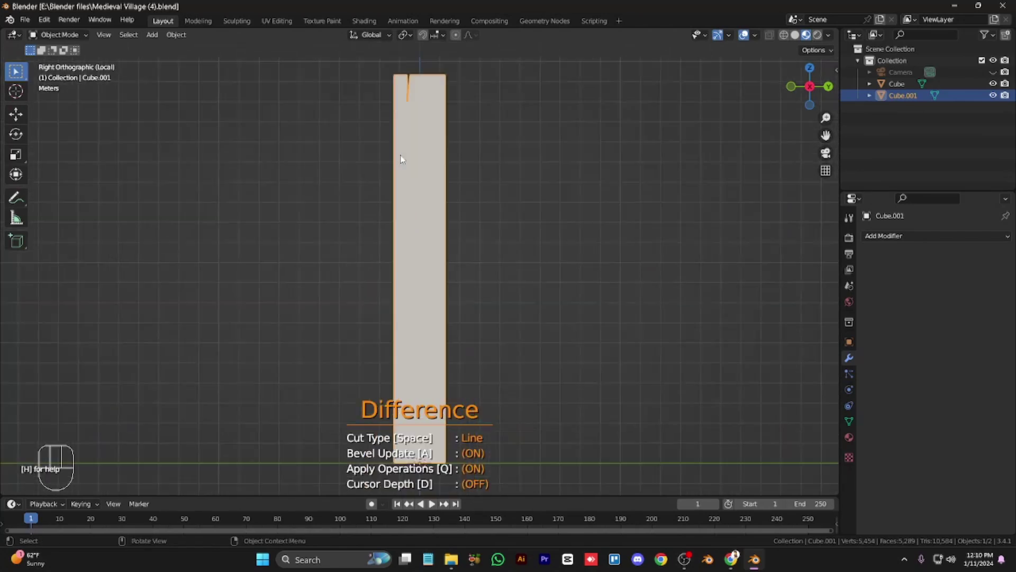
pyautogui.press('ctrl+KP_2')
pyautogui.press('ctrl+KP_2')
pyautogui.press('ctrl+KP_2')
pyautogui.press('ctrl+KP_2')
pyautogui.press('ctrl+KP_2')
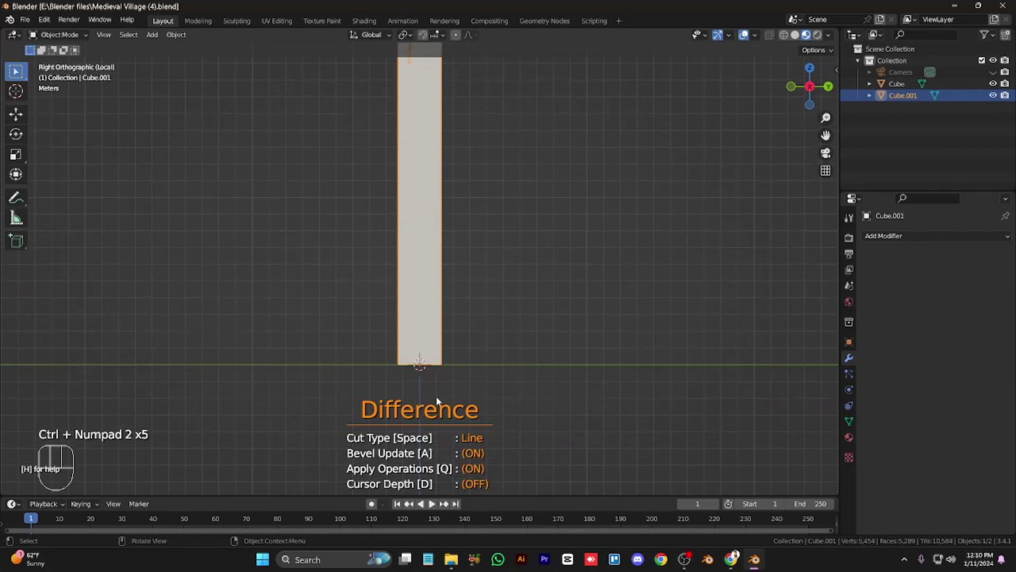
pyautogui.scroll(4, 436, 400)
pyautogui.press('ctrl+KP_2')
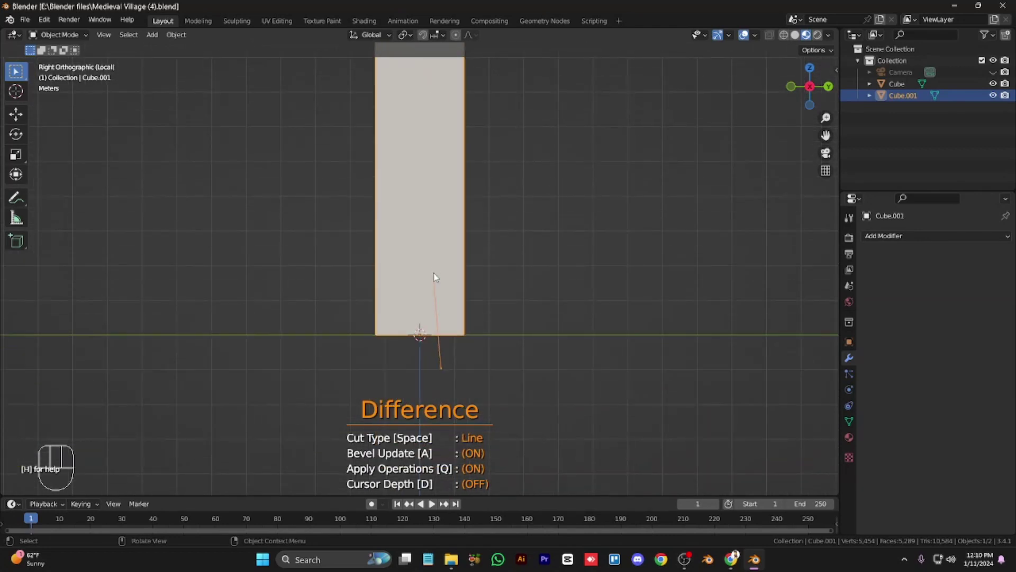
pyautogui.press('space')
# Cut a second, shorter notch into the post's top end, right of centre, and turn to view the post's narrow side.
pyautogui.press('ctrl+KP_8')
pyautogui.press('ctrl+KP_8')
pyautogui.press('ctrl+KP_8')
pyautogui.press('ctrl+KP_8')
pyautogui.press('ctrl+KP_8')
pyautogui.press('ctrl+KP_8')
pyautogui.press('ctrl+KP_8')
pyautogui.press('ctrl+KP_8')
pyautogui.press('ctrl+KP_8')
pyautogui.press('ctrl+KP_8')
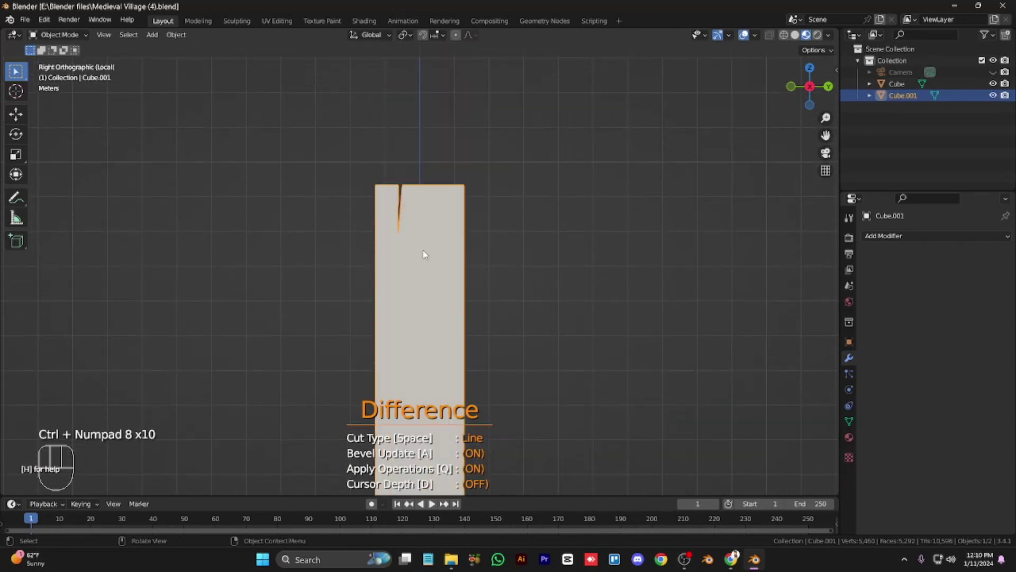
pyautogui.keyDown('ctrl'); pyautogui.moveTo(423, 254); pyautogui.dragTo(447, 131, button='middle'); pyautogui.keyUp('ctrl')
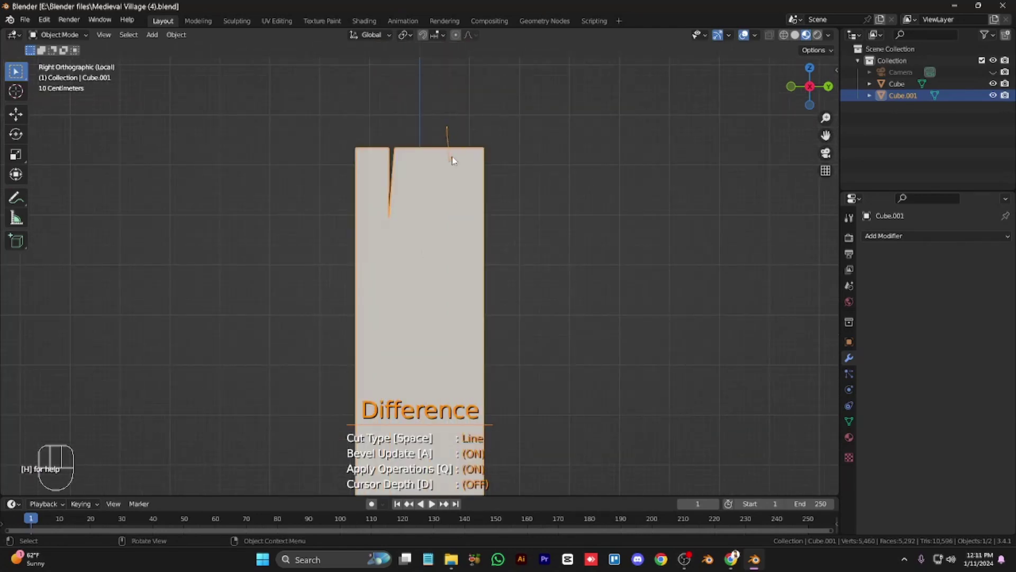
pyautogui.scroll(-3, 455, 149)
pyautogui.press('KP_4')
pyautogui.press('KP_4')
pyautogui.press('KP_4')
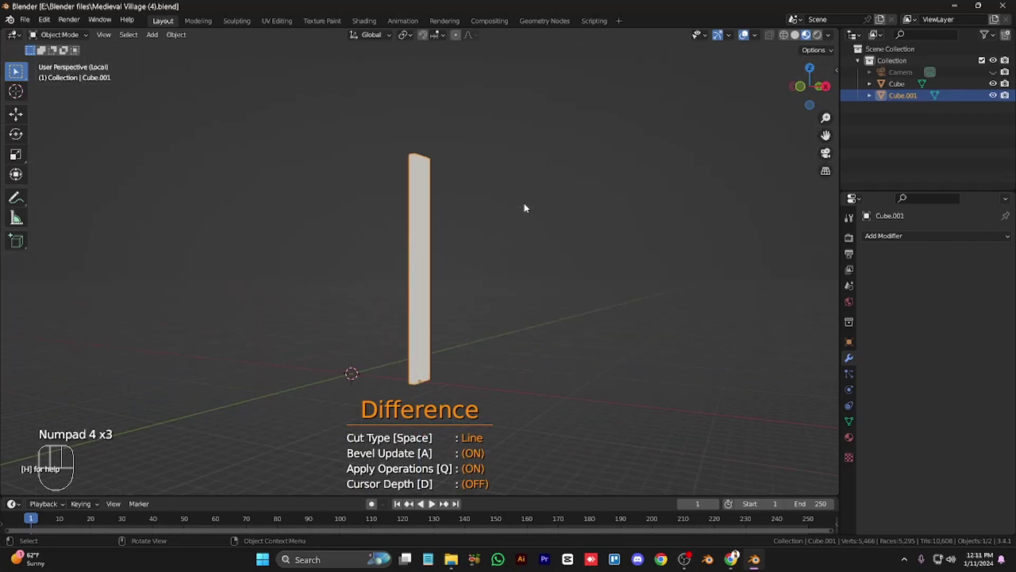
# Leave the Carver tool and switch the viewport to solid shading to show the post's notched face.
pyautogui.press('KP_6')
pyautogui.press('KP_6')
pyautogui.press('Escape')
pyautogui.press('z')
pyautogui.click(443, 262)
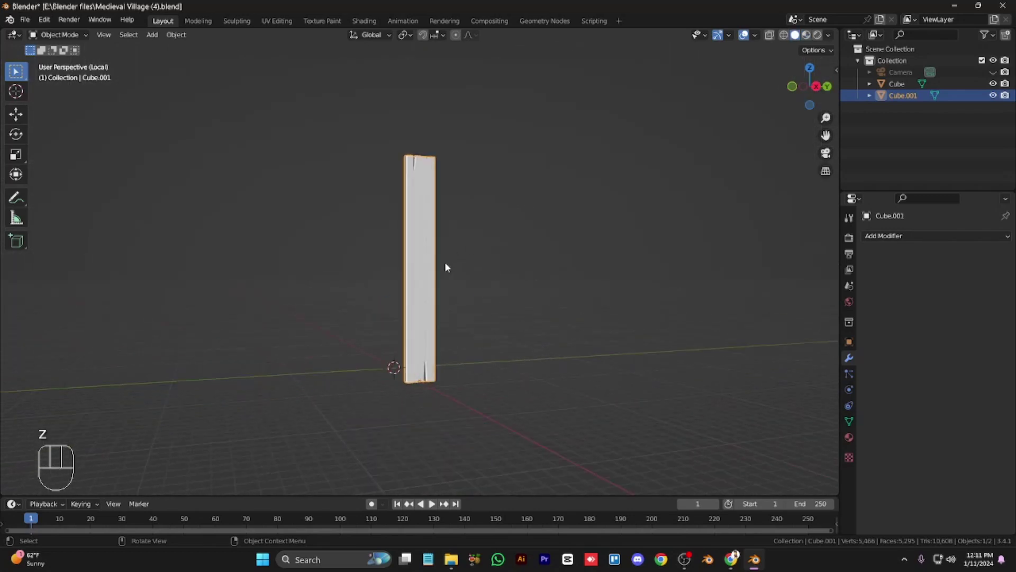
pyautogui.scroll(4, 445, 263)
pyautogui.scroll(-3, 603, 203)
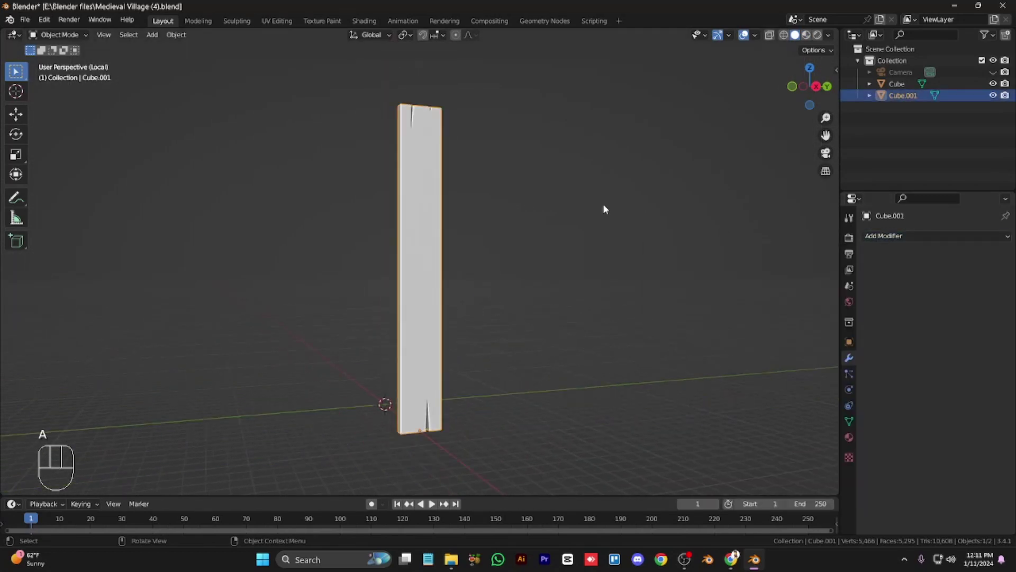
# Try to bevel all the post's edges, and apply the object's scale.
pyautogui.press('Tab')
pyautogui.press('a')
pyautogui.hotkey('ctrl', 'b')
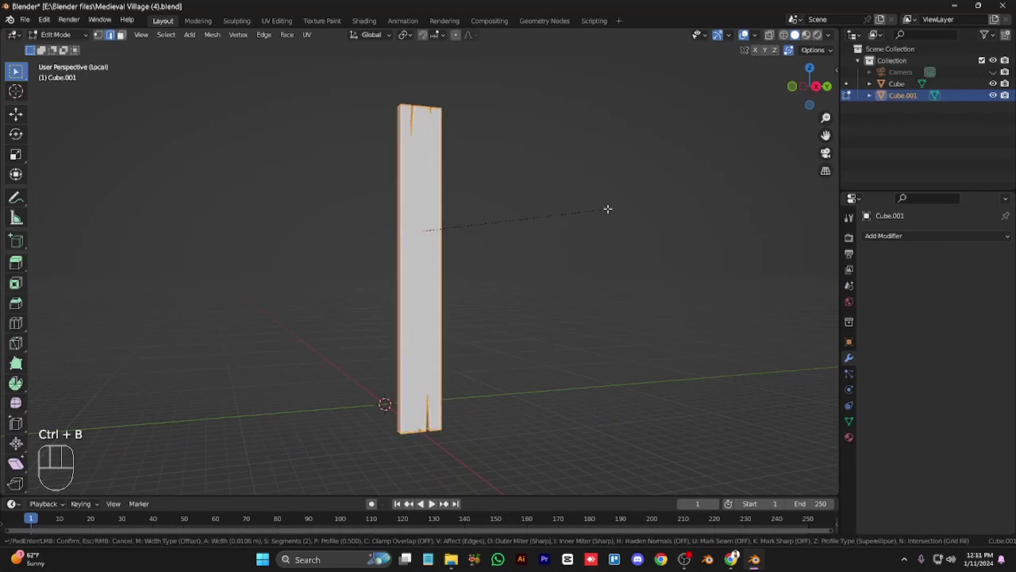
pyautogui.click(621, 230)
pyautogui.press('Tab')
pyautogui.hotkey('ctrl', 'a')
pyautogui.click(618, 218)
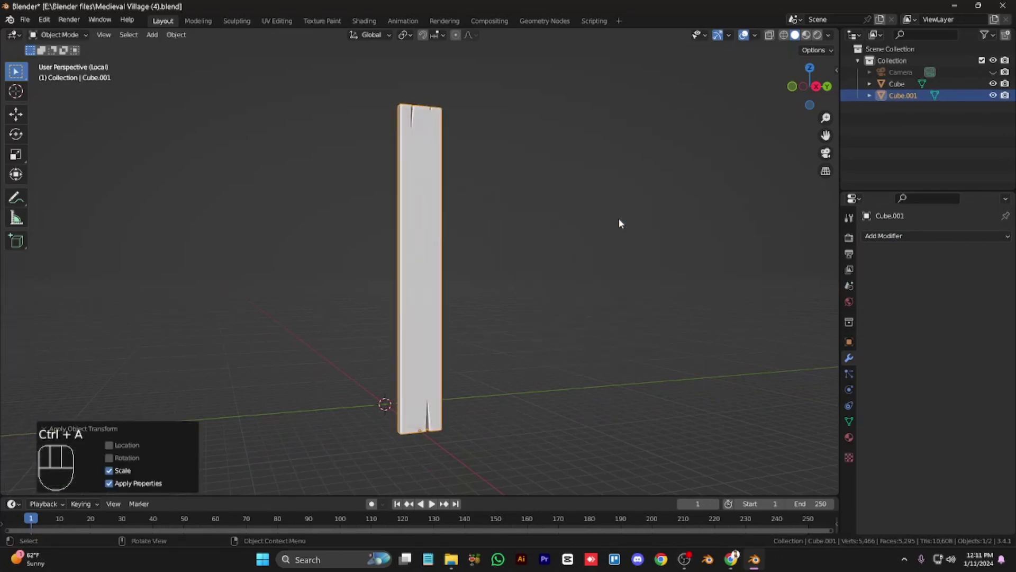
# Bevel all edges of the notched post with two segments, about 0.118 m wide.
pyautogui.press('1')
pyautogui.press('Tab')
pyautogui.press('1')
pyautogui.press('KP_1')
pyautogui.press('KP_3')
pyautogui.hotkey('alt', 'z')
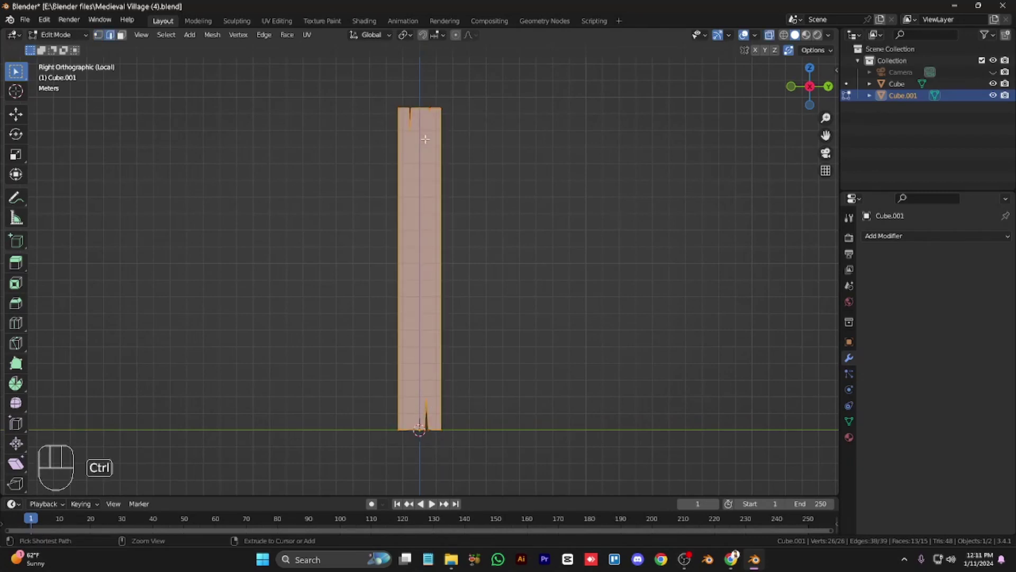
pyautogui.press('KP_4')
pyautogui.press('KP_4')
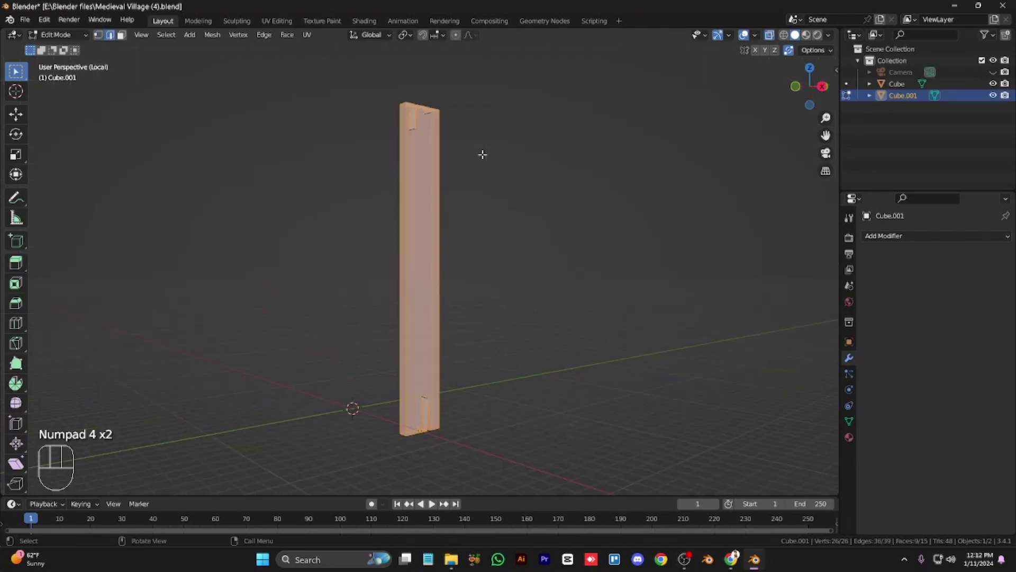
pyautogui.hotkey('alt', 'z')
pyautogui.hotkey('ctrl', 'b')
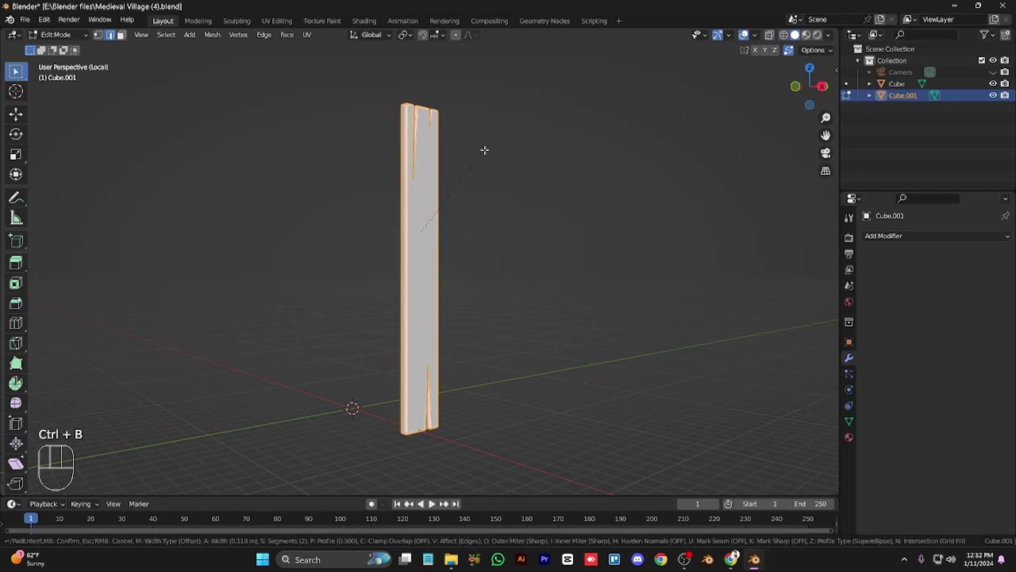
pyautogui.click(485, 150)
pyautogui.press('Tab')
# Try auto smooth shading at 30° on the notched post, and return it to flat shading.
pyautogui.rightClick(430, 224)
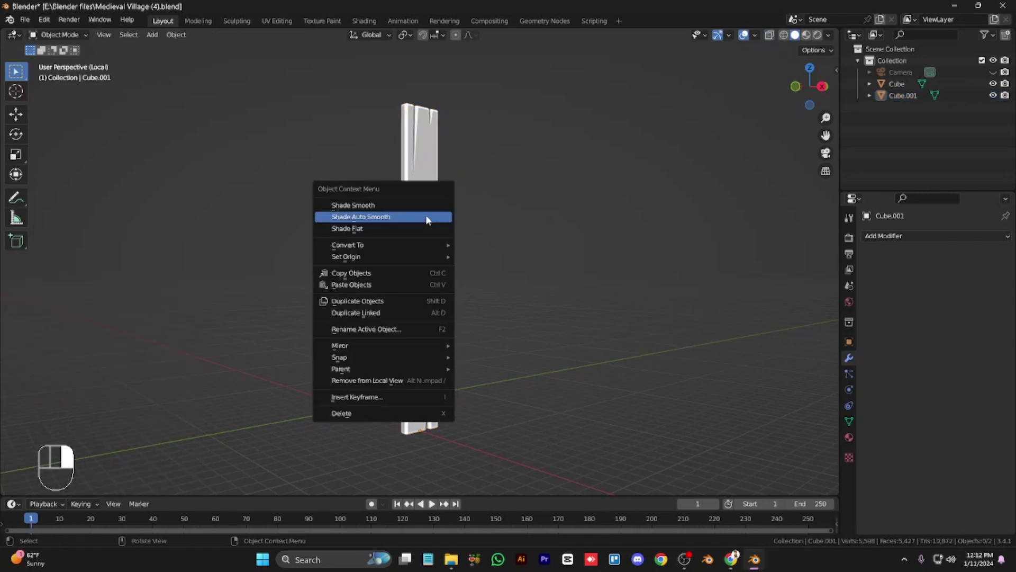
pyautogui.click(426, 214)
pyautogui.rightClick(425, 196)
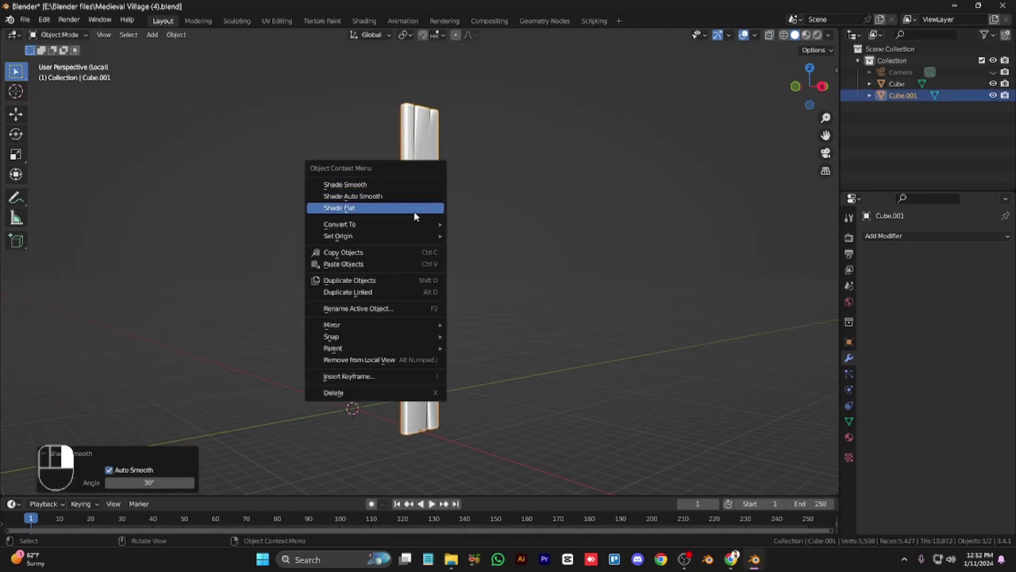
pyautogui.click(414, 211)
# Shorten the long notch at the post's top end by moving its tip vertices up along Z.
pyautogui.press('Tab')
pyautogui.hotkey('alt', 'z')
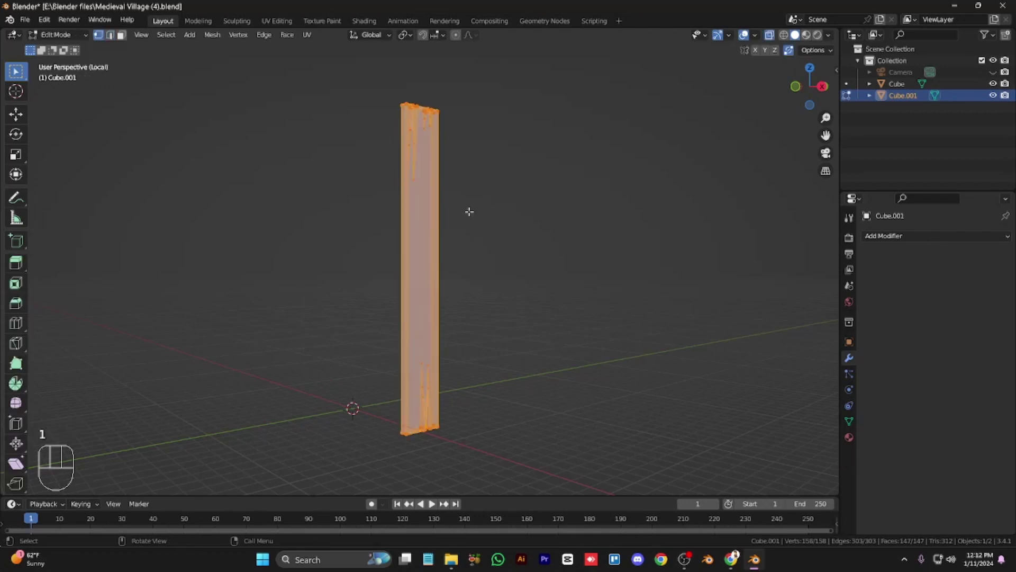
pyautogui.press('KP_6')
pyautogui.press('KP_1')
pyautogui.press('KP_3')
pyautogui.moveTo(391, 165); pyautogui.dragTo(436, 202)
pyautogui.press('g')
pyautogui.press('z')
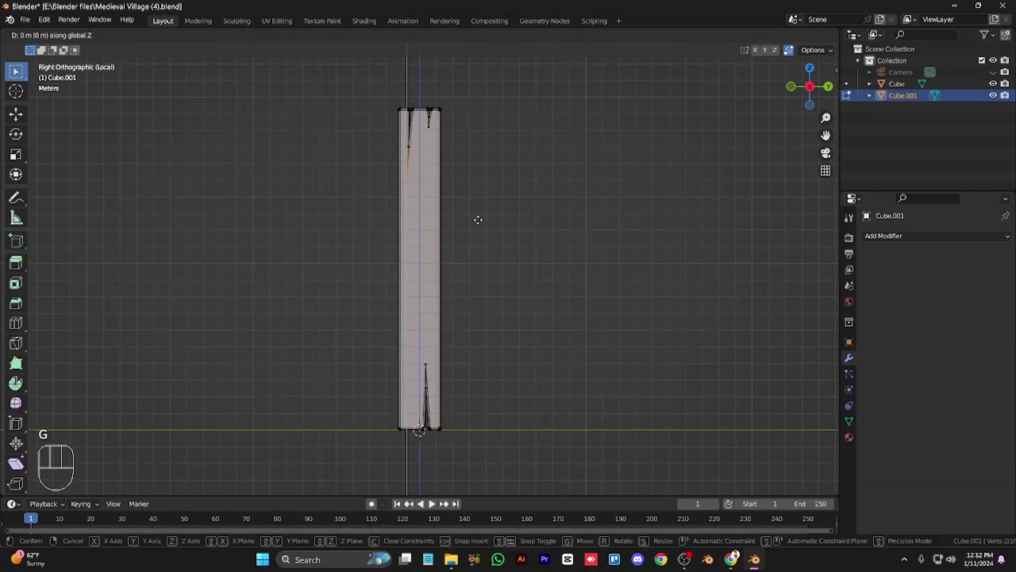
pyautogui.click(519, 204)
pyautogui.hotkey('alt', 'z')
pyautogui.press('Tab')
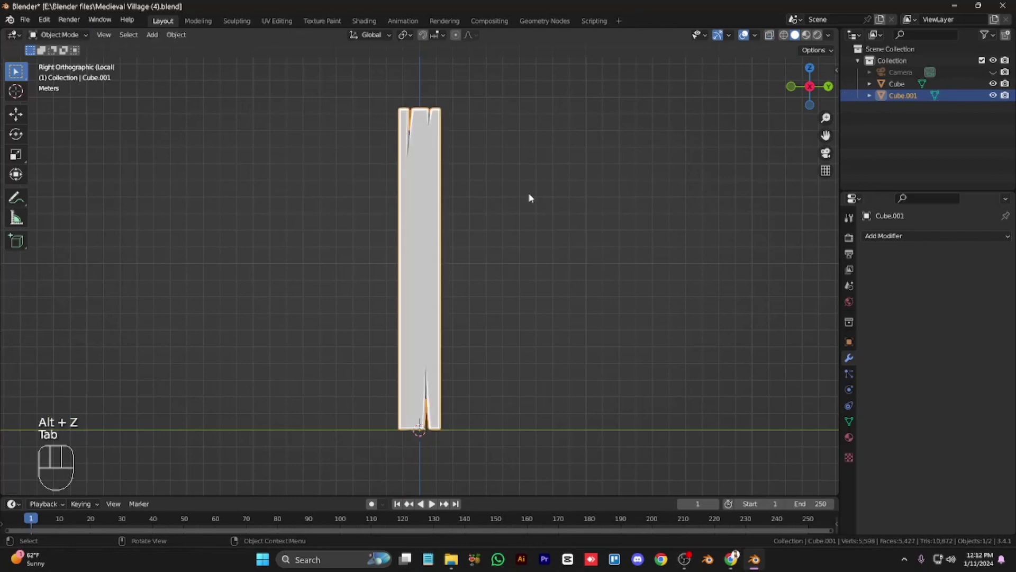
# Examine the notched post from its other sides.
pyautogui.press('KP_4')
pyautogui.press('KP_4')
pyautogui.press('KP_4')
pyautogui.press('KP_4')
pyautogui.press('KP_4')
pyautogui.press('KP_4')
pyautogui.press('KP_4')
pyautogui.press('KP_4')
pyautogui.press('KP_4')
pyautogui.press('KP_Multiply')
# Thicken the plain post along X by a factor of 1.733.
pyautogui.press('Tab')
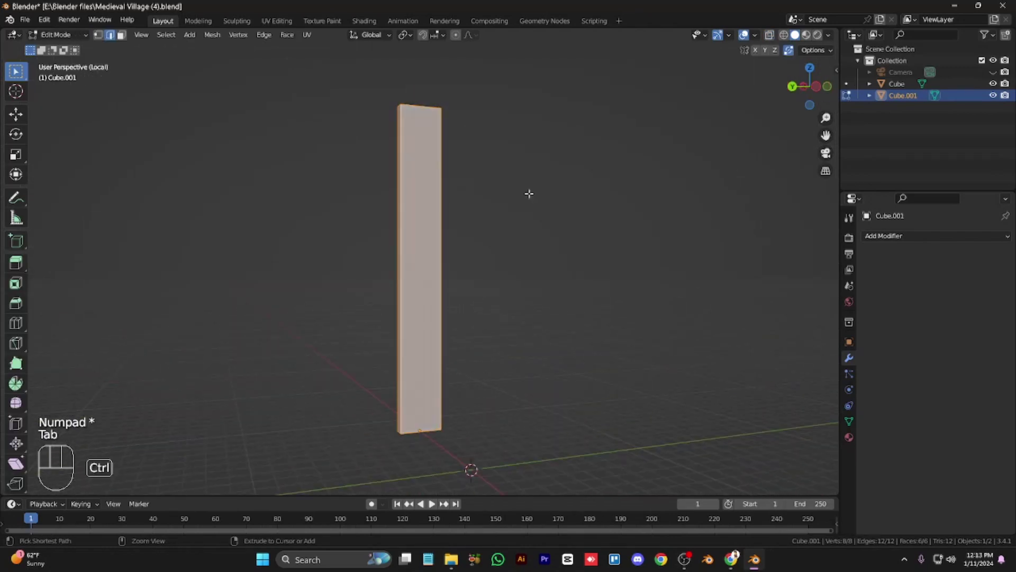
pyautogui.hotkey('ctrl', 'b')
pyautogui.rightClick(529, 194)
pyautogui.press('KP_1')
pyautogui.press('s')
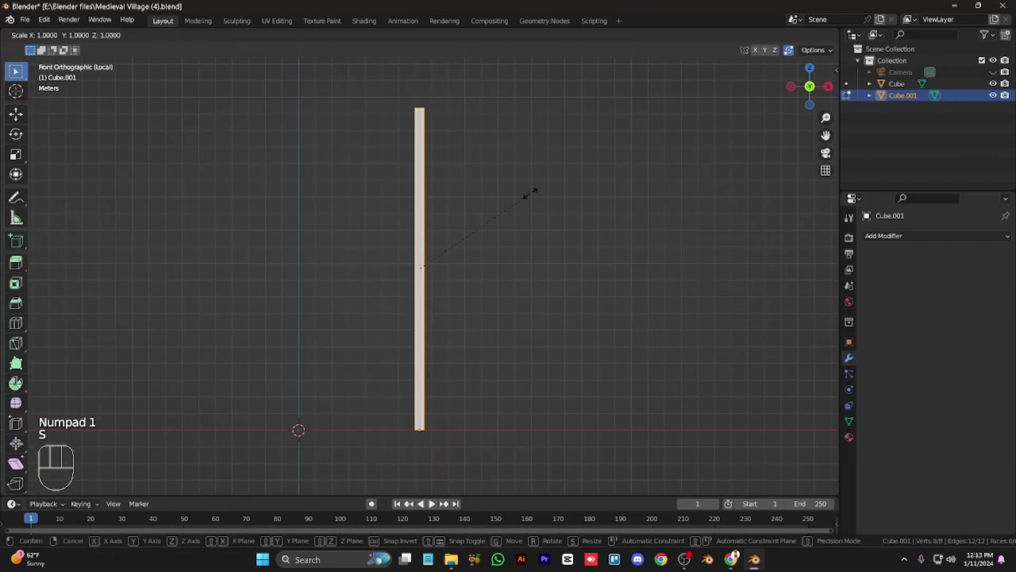
pyautogui.press('x')
pyautogui.click(630, 172)
pyautogui.press('KP_6')
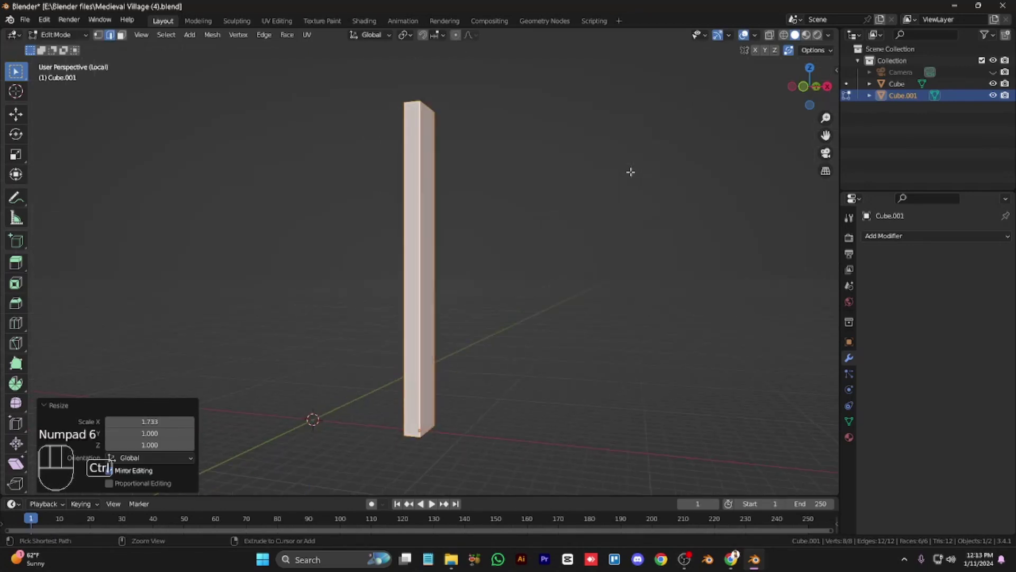
# Apply the thickened post's scale and bevel all its edges with two segments.
pyautogui.hotkey('ctrl', 'b')
pyautogui.rightClick(641, 182)
pyautogui.press('Tab')
pyautogui.hotkey('ctrl', 'a')
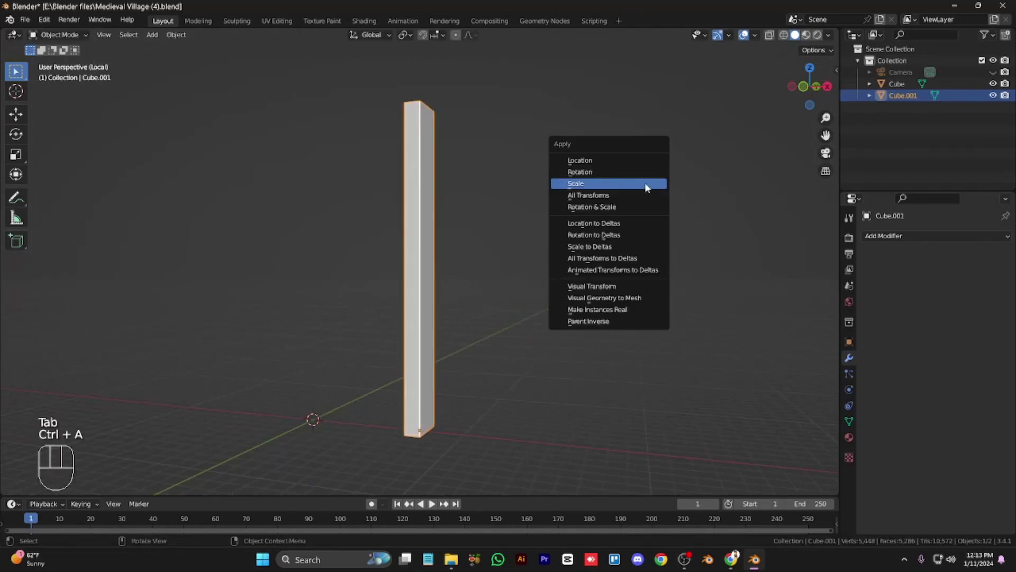
pyautogui.click(646, 183)
pyautogui.press('Tab')
pyautogui.hotkey('ctrl', 'b')
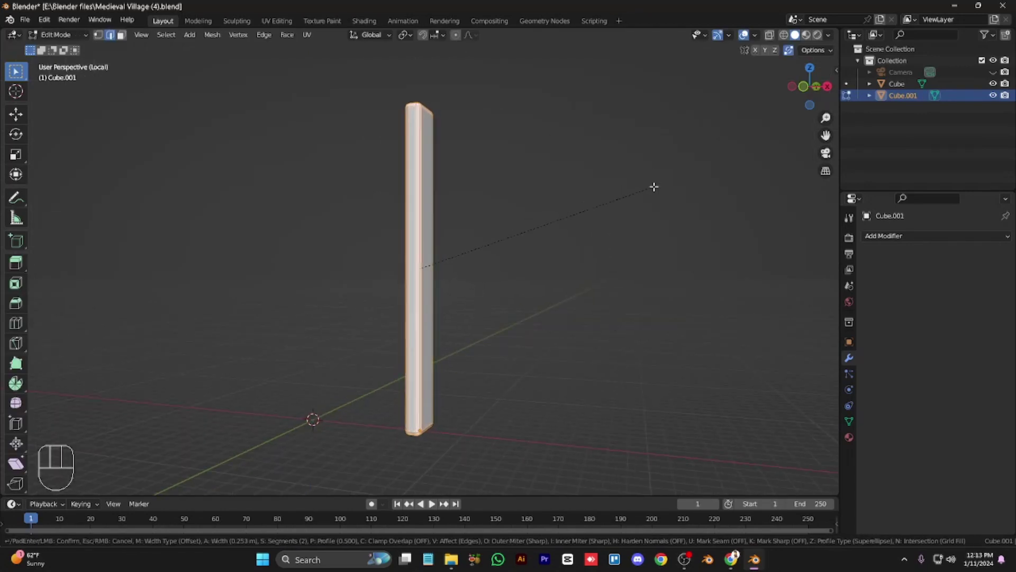
pyautogui.click(657, 204)
# Taper the post by scaling its top-end vertices along Y to 0.775.
pyautogui.hotkey('alt', 'z')
pyautogui.press('1')
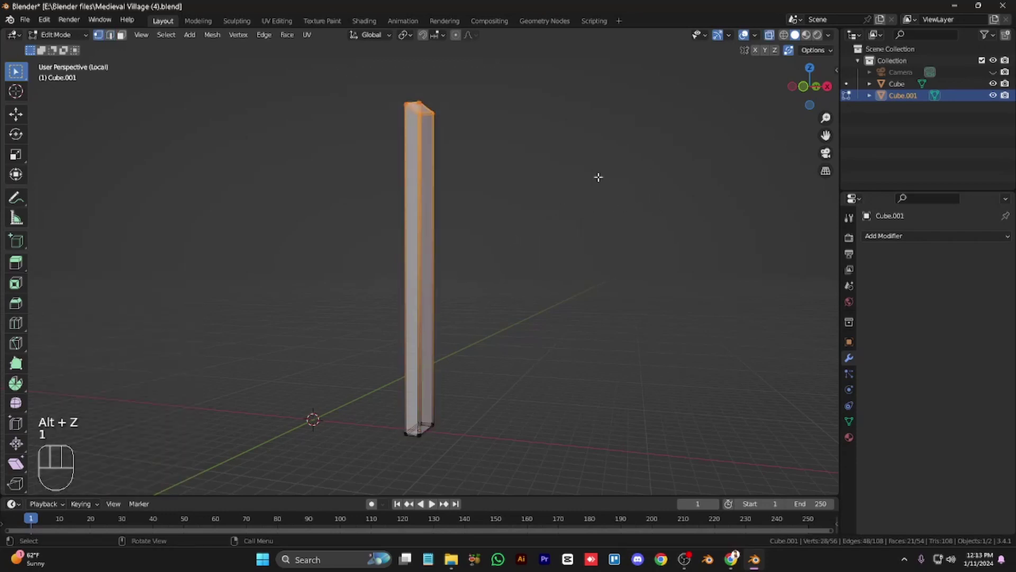
pyautogui.press('KP_3')
pyautogui.press('s')
pyautogui.press('y')
pyautogui.click(558, 157)
pyautogui.press('KP_1')
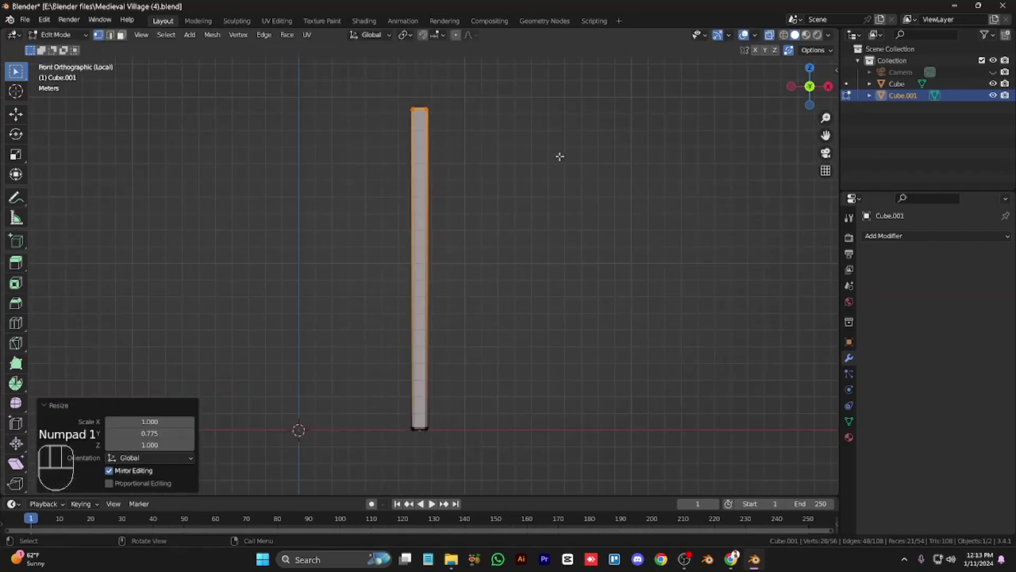
pyautogui.hotkey('alt', 'z')
pyautogui.hotkey('alt', 'z')
# End the post's isolation so that it is shown together with the stone well.
pyautogui.press('KP_Divide')
pyautogui.press('KP_4')
pyautogui.press('KP_4')
pyautogui.press('KP_4')
pyautogui.press('KP_4')
pyautogui.press('KP_Subtract')
pyautogui.press('KP_Subtract')
pyautogui.press('KP_8')
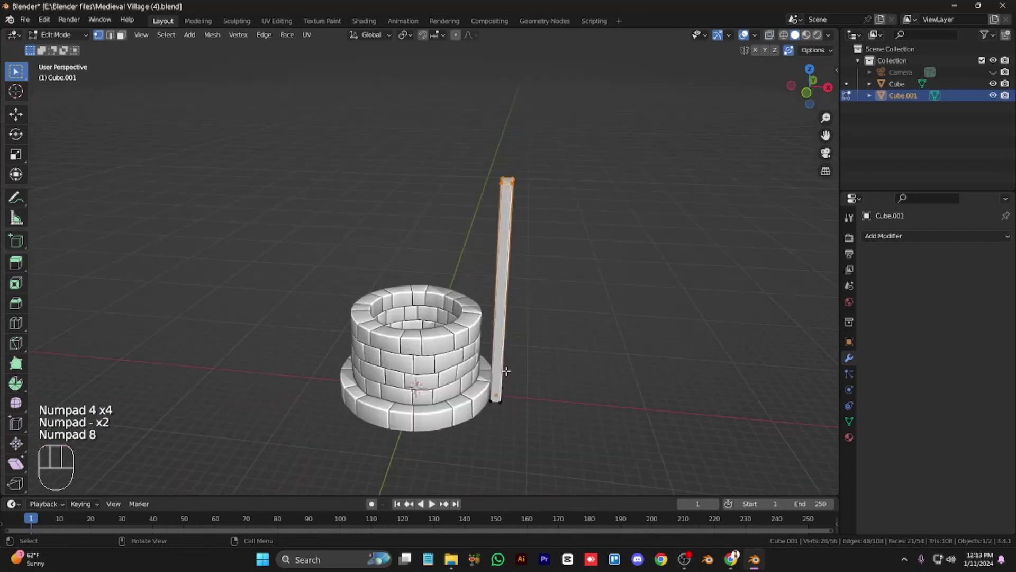
# Duplicate the whole post rotated 180° around the 3D cursor in top view, onto the well's opposite side.
pyautogui.press('KP_7')
pyautogui.press('ctrl+KP_8')
pyautogui.press('ctrl+KP_8')
pyautogui.press('ctrl+KP_8')
pyautogui.press('ctrl+KP_8')
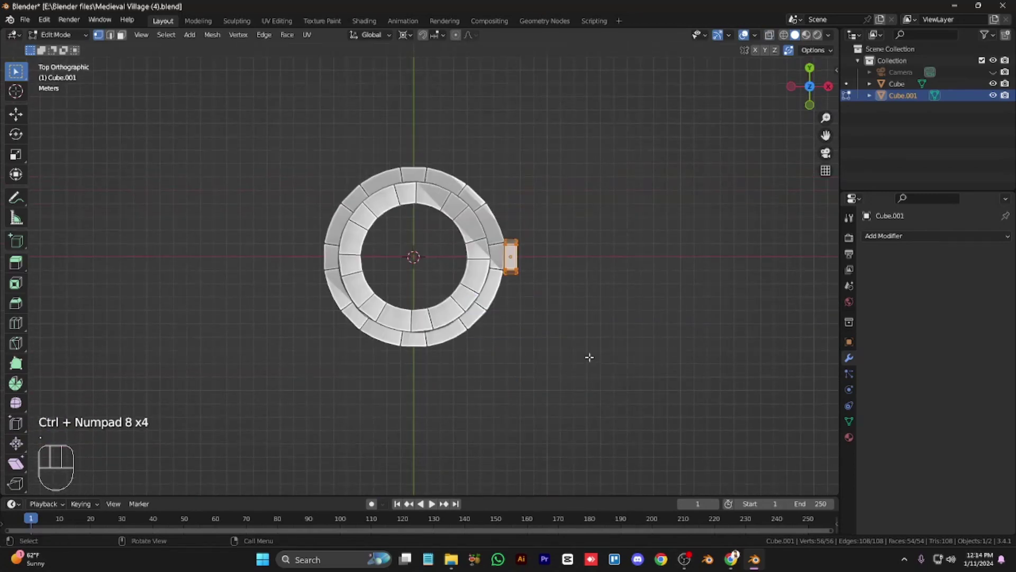
pyautogui.press('ctrl+KP_8')
pyautogui.press('ctrl+KP_8')
pyautogui.hotkey('shift', 'd')
pyautogui.write('r180')
pyautogui.press('Return')
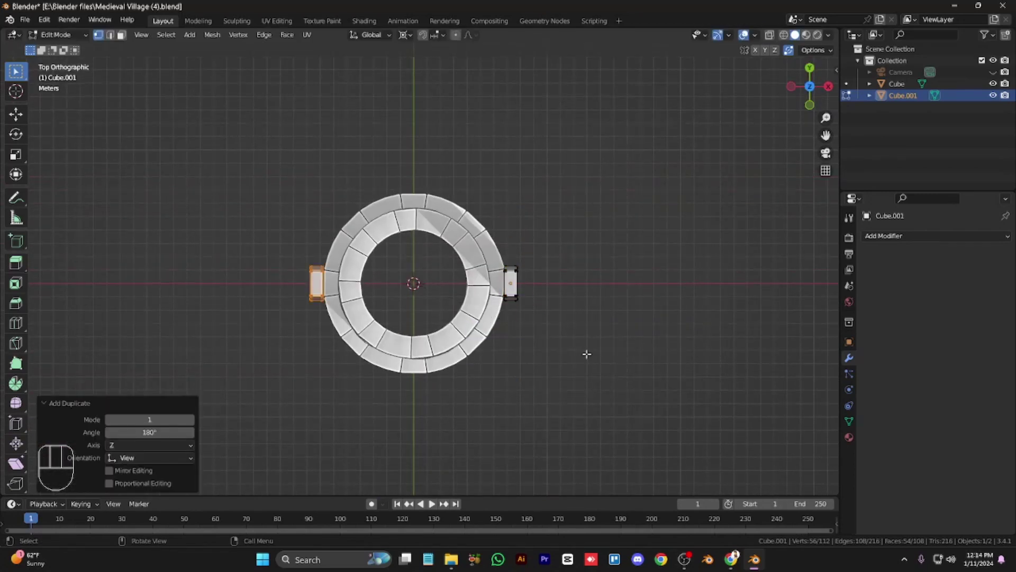
pyautogui.press('Tab')
pyautogui.press('KP_2')
pyautogui.press('KP_2')
pyautogui.press('KP_1')
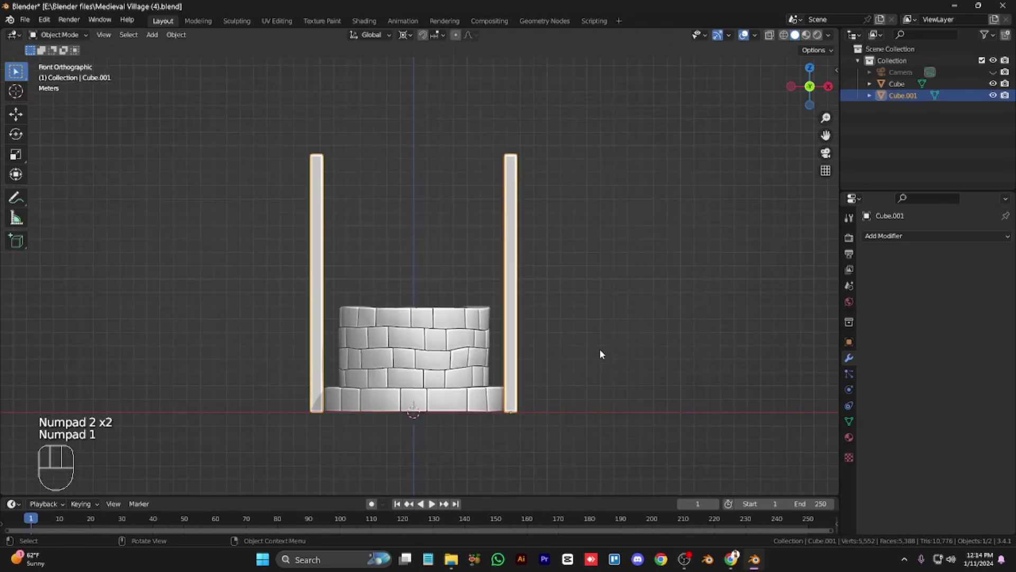
# Try adding a cylinder with 8 vertices at the centre of the well's base.
pyautogui.hotkey('shift', 'a')
pyautogui.moveTo(582, 311)
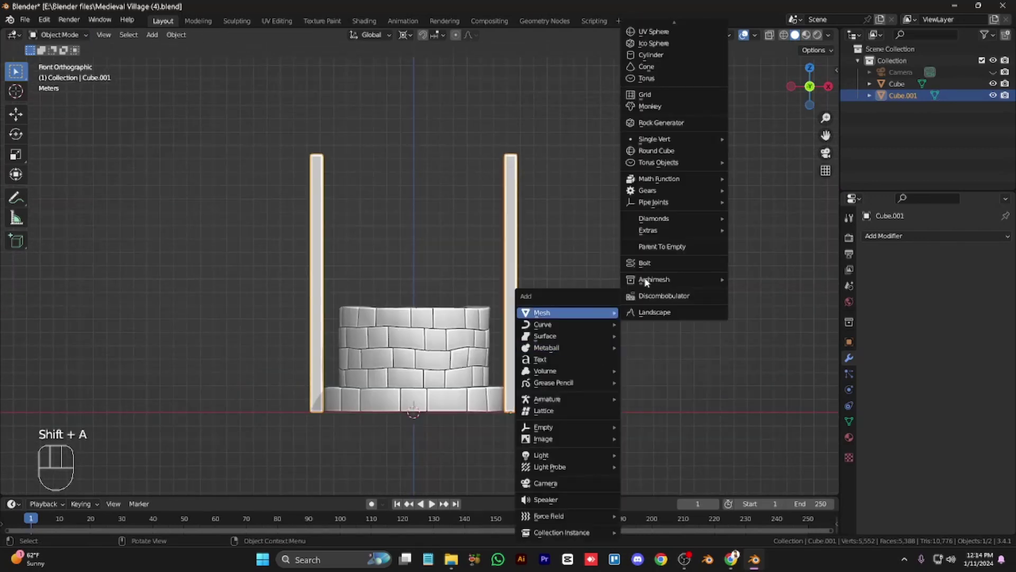
pyautogui.click(675, 48)
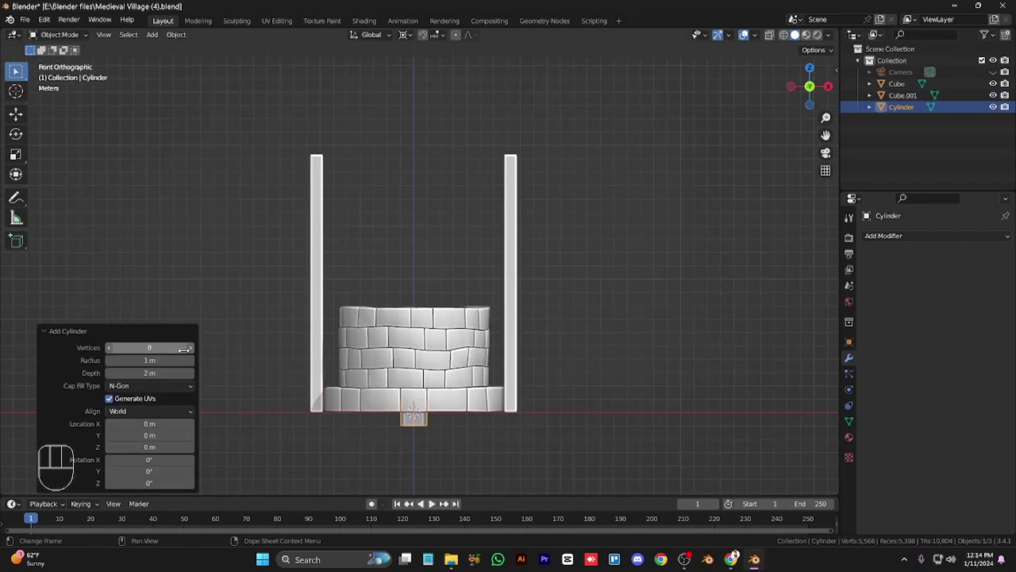
pyautogui.hotkey('ctrl', 'z')
pyautogui.hotkey('ctrl', 'z')
# Select the stone well and both posts and hide them.
pyautogui.press('Tab')
pyautogui.press('a')
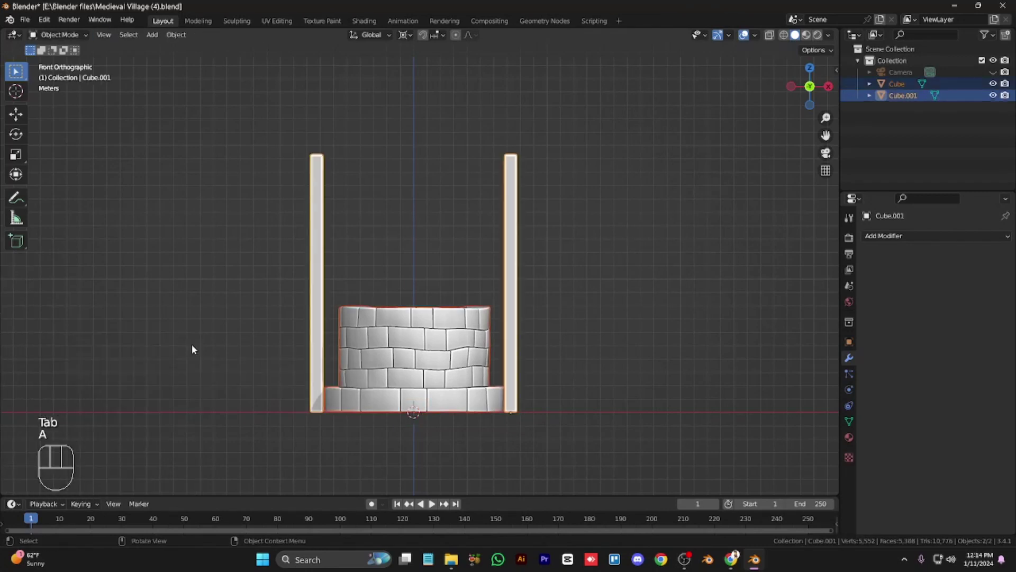
pyautogui.press('h')
pyautogui.press('KP_8')
pyautogui.press('KP_8')
pyautogui.press('KP_Add')
pyautogui.press('KP_Add')
pyautogui.press('KP_Add')
pyautogui.press('KP_Add')
pyautogui.press('KP_Add')
pyautogui.press('KP_Add')
pyautogui.press('KP_Add')
# Add a cylinder with 10 vertices, radius 1 m and depth 2 m at the world origin.
pyautogui.hotkey('shift', 'a')
pyautogui.moveTo(193, 349)
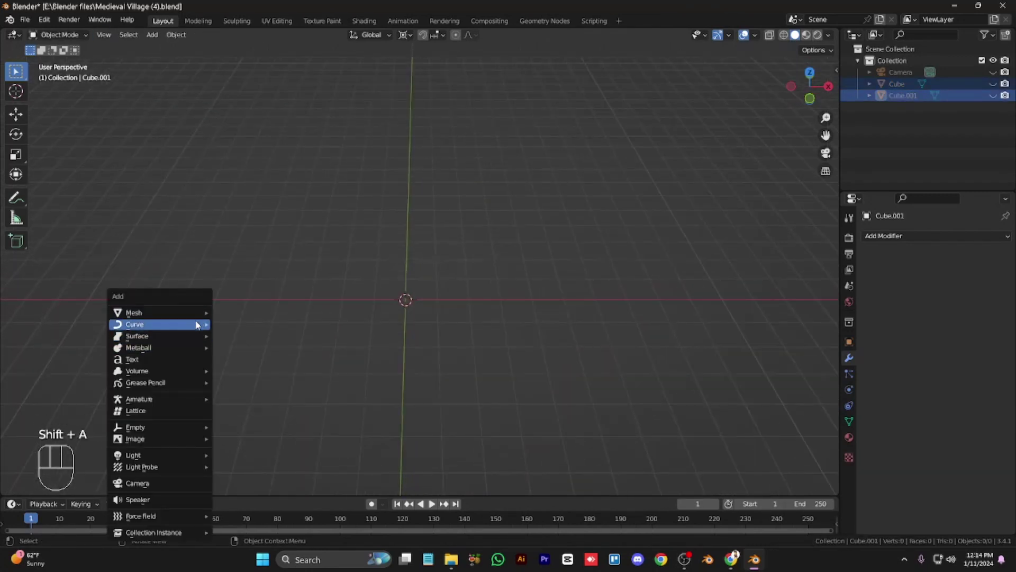
pyautogui.moveTo(198, 312)
pyautogui.click(263, 54)
pyautogui.click(191, 349)
pyautogui.click(191, 350)
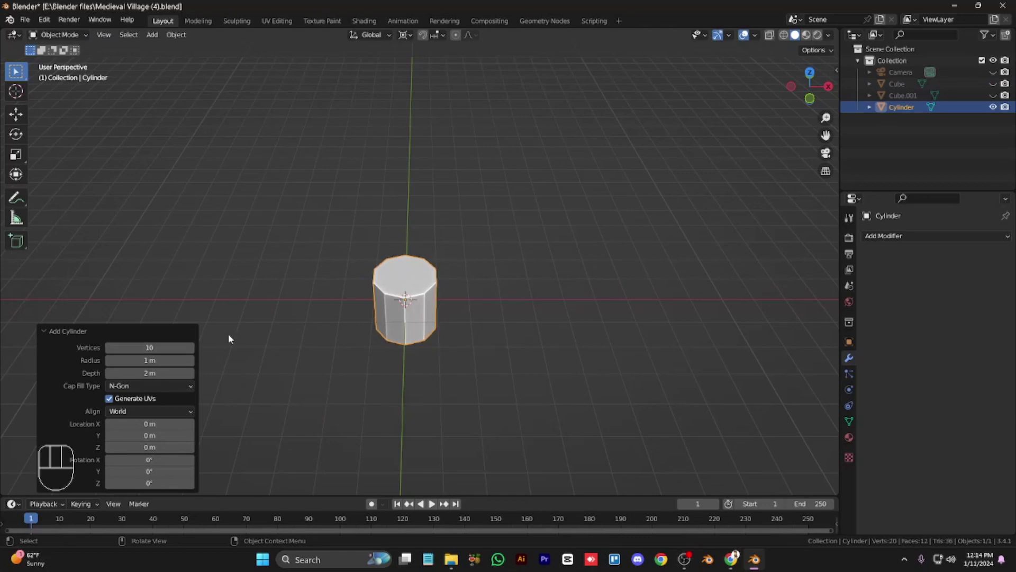
pyautogui.press('KP_Divide')
pyautogui.press('KP_Divide')
# Unhide the well and the posts and frame them with the cylinder in front view.
pyautogui.moveTo(993, 95); pyautogui.dragTo(993, 84)
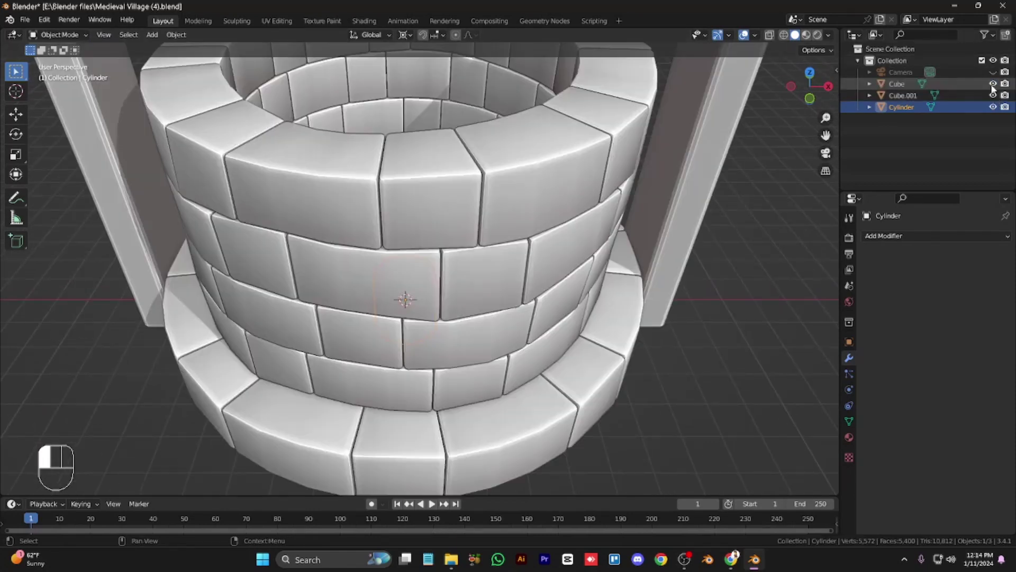
pyautogui.press('KP_1')
pyautogui.press('KP_Subtract')
pyautogui.press('KP_Subtract')
pyautogui.press('KP_Subtract')
pyautogui.press('KP_Subtract')
pyautogui.press('KP_Subtract')
pyautogui.press('KP_Subtract')
pyautogui.press('KP_Subtract')
pyautogui.press('KP_Subtract')
pyautogui.press('ctrl+KP_8')
pyautogui.press('ctrl+KP_8')
pyautogui.press('ctrl+KP_8')
pyautogui.press('ctrl+KP_8')
pyautogui.press('ctrl+KP_8')
pyautogui.press('ctrl+KP_8')
pyautogui.press('ctrl+KP_8')
pyautogui.press('KP_Subtract')
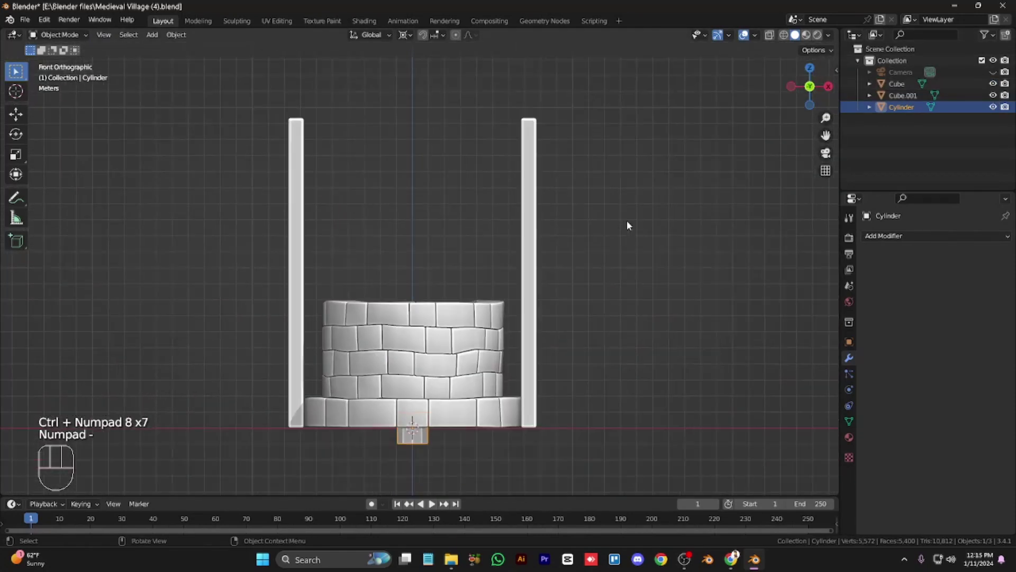
# Raise the cylinder 14 m along Z and rotate it 90° in front view so it lies horizontally.
pyautogui.press('g')
pyautogui.press('z')
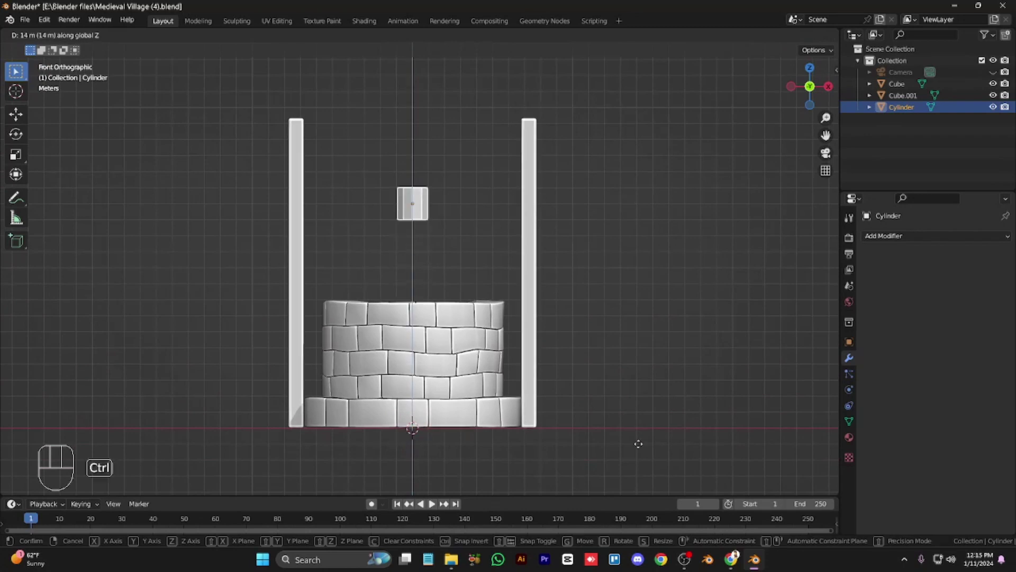
pyautogui.click(639, 443)
pyautogui.press('r')
pyautogui.press('0')
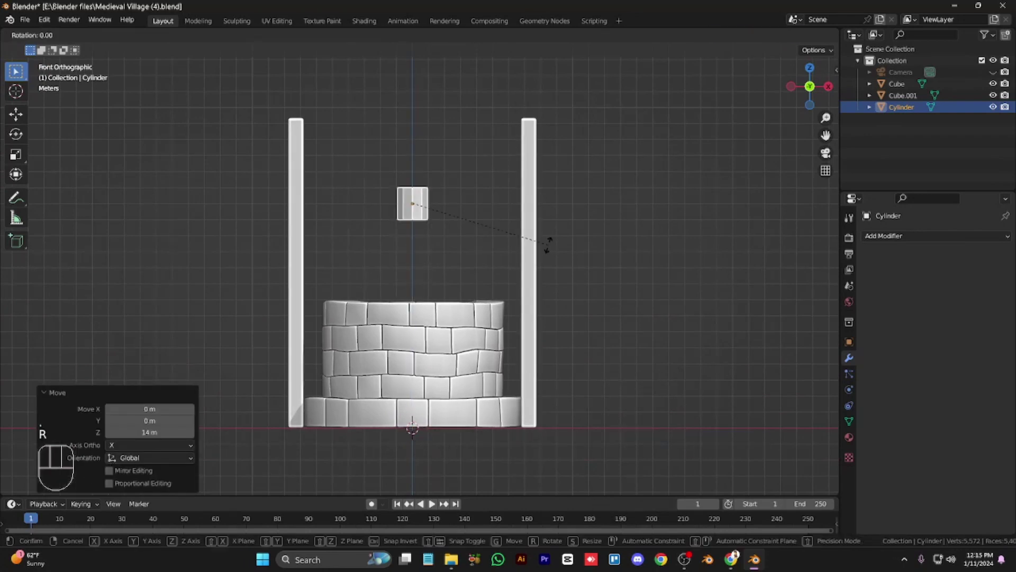
pyautogui.press('Return')
# Thin the cylinder to about 0.33 in all axes except X, and stretch it 8.051 times along X through both posts.
pyautogui.press('s')
pyautogui.hotkey('shift', 'x')
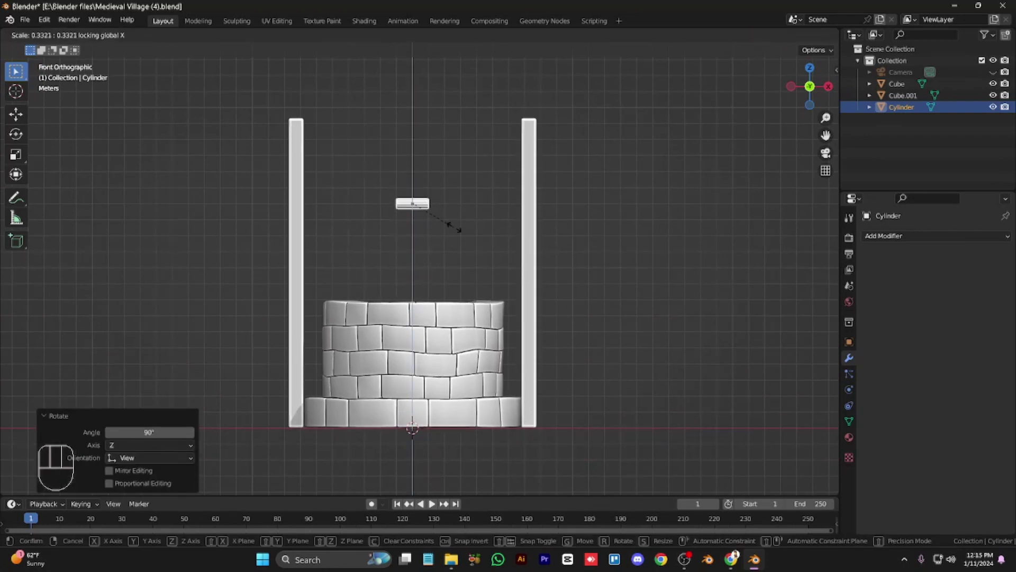
pyautogui.click(461, 226)
pyautogui.press('s')
pyautogui.press('x')
pyautogui.click(630, 148)
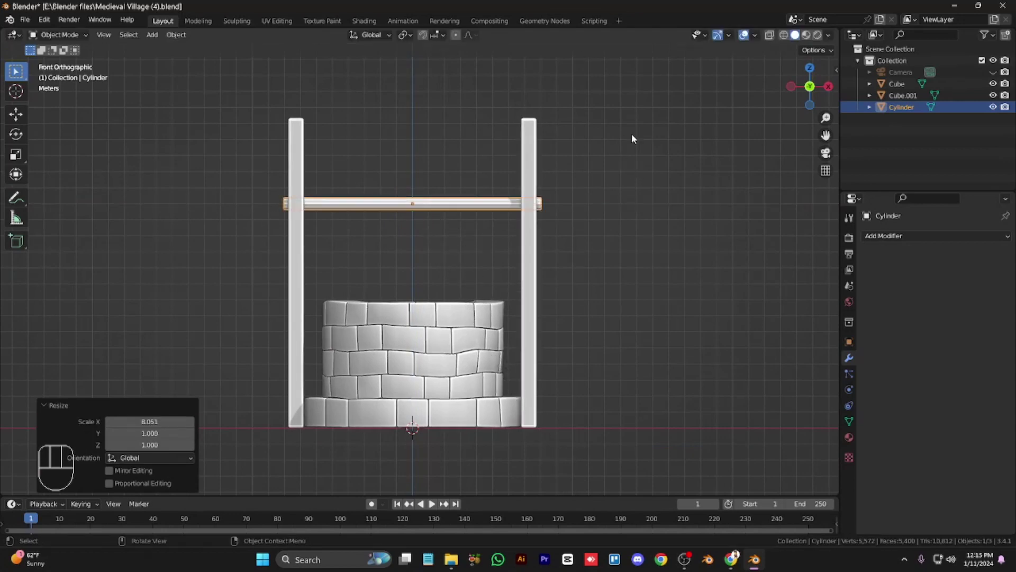
# Cut a loop around the middle of the crossbar and bevel it into a wide central section.
pyautogui.press('Tab')
pyautogui.press('Return')
pyautogui.hotkey('ctrl', 'b')
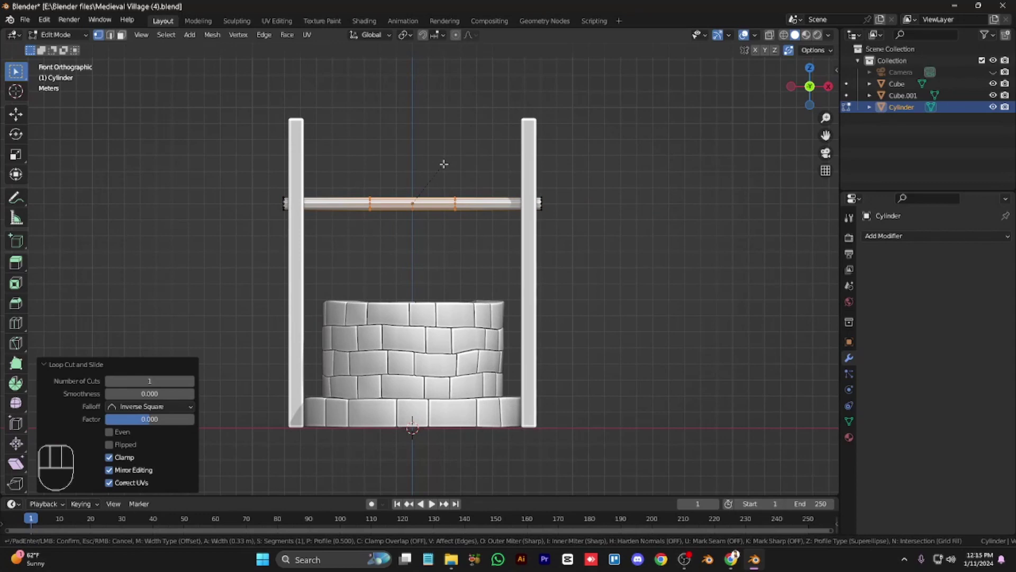
pyautogui.click(441, 165)
# Extrude the crossbar's central section in place, thicken it 1.359 times in Y and Z, and lengthen it slightly along X.
pyautogui.press('e')
pyautogui.rightClick(442, 165)
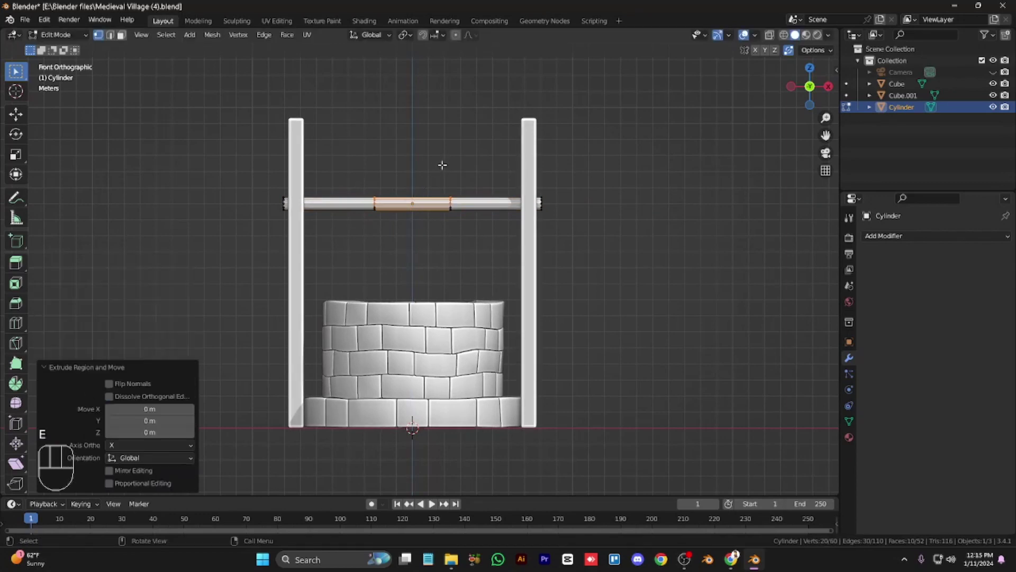
pyautogui.press('s')
pyautogui.rightClick(465, 163)
pyautogui.press('ctrl+KP_Add')
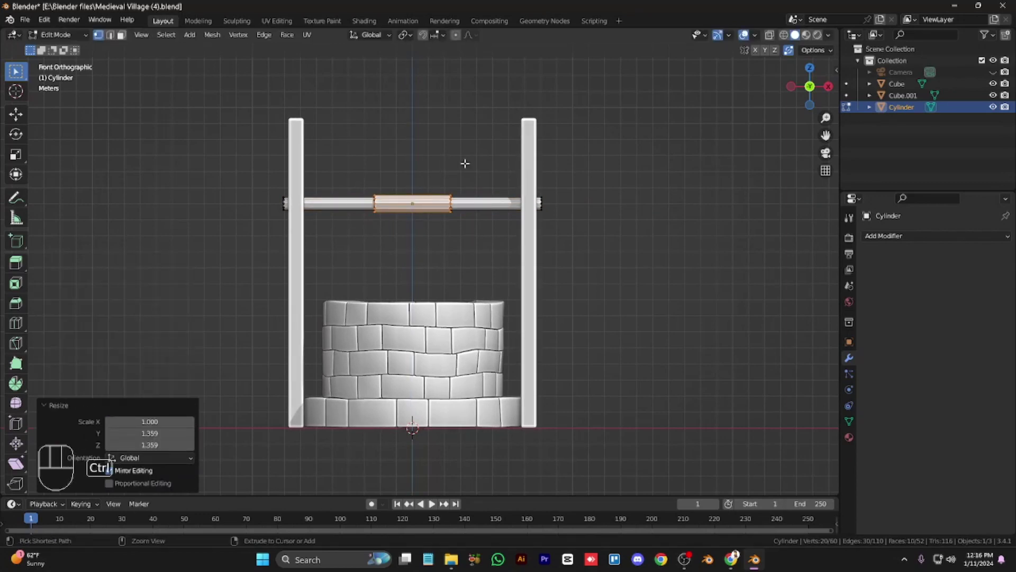
pyautogui.press('s')
pyautogui.press('x')
pyautogui.click(465, 155)
pyautogui.click(468, 114)
# Inset both end faces of the crossbar by about 0.309 m and extrude them outward by about 0.335 m.
pyautogui.press('KP_6')
pyautogui.press('KP_6')
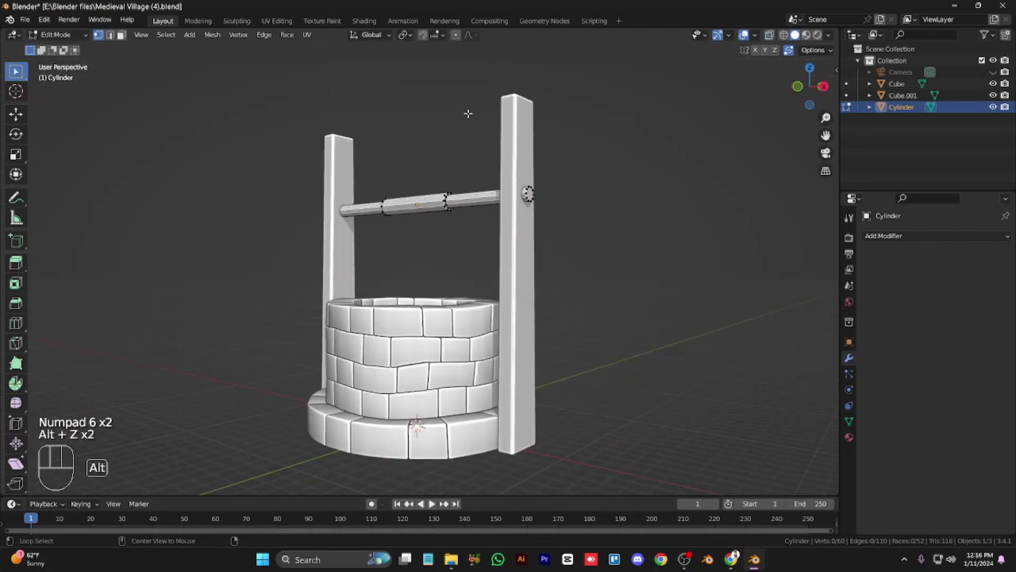
pyautogui.press('Tab')
pyautogui.press('Tab')
pyautogui.click(531, 194)
pyautogui.hotkey('alt', 'z')
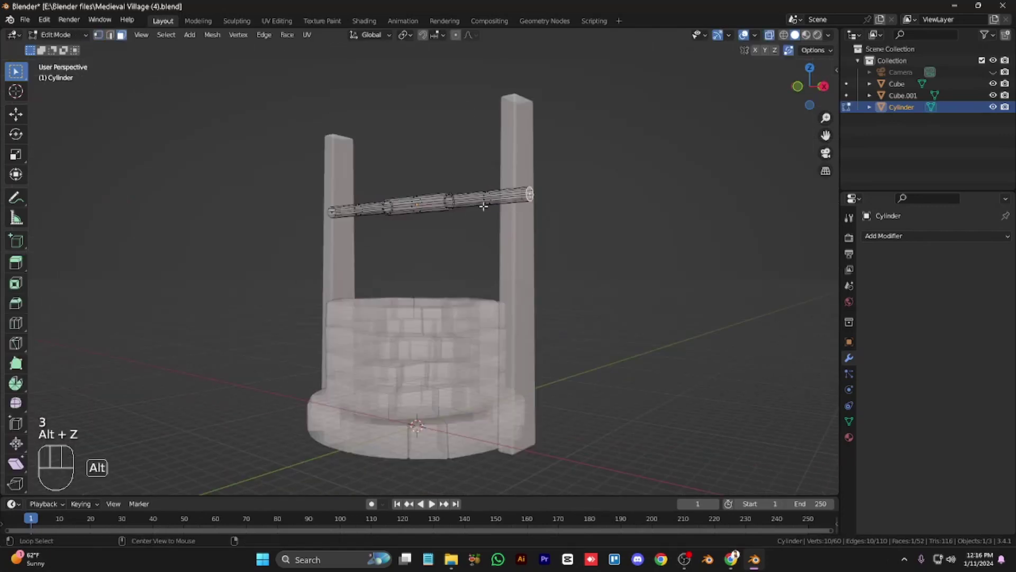
pyautogui.hotkey('alt', 'z')
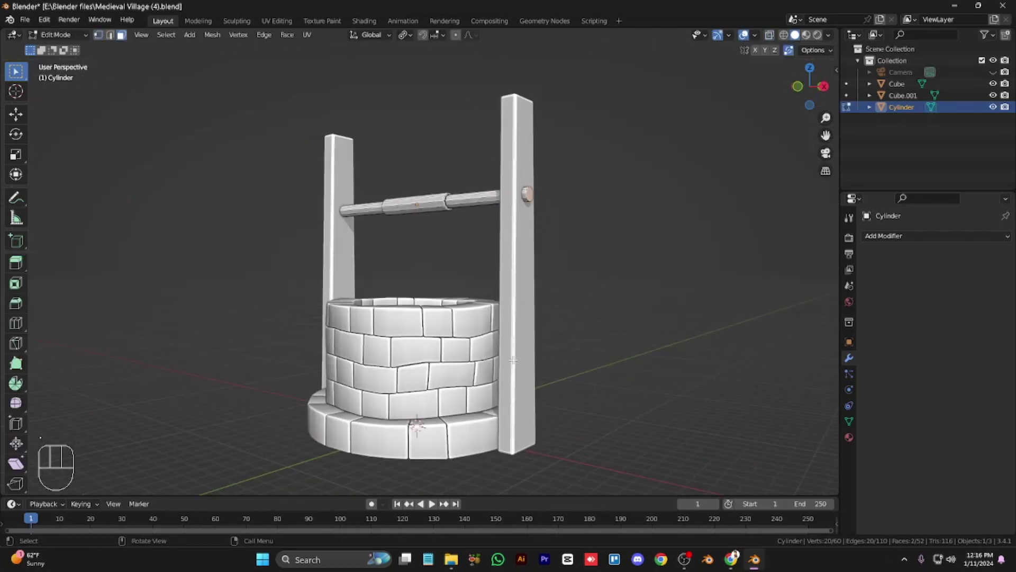
pyautogui.press('i')
pyautogui.click(529, 317)
pyautogui.press('e')
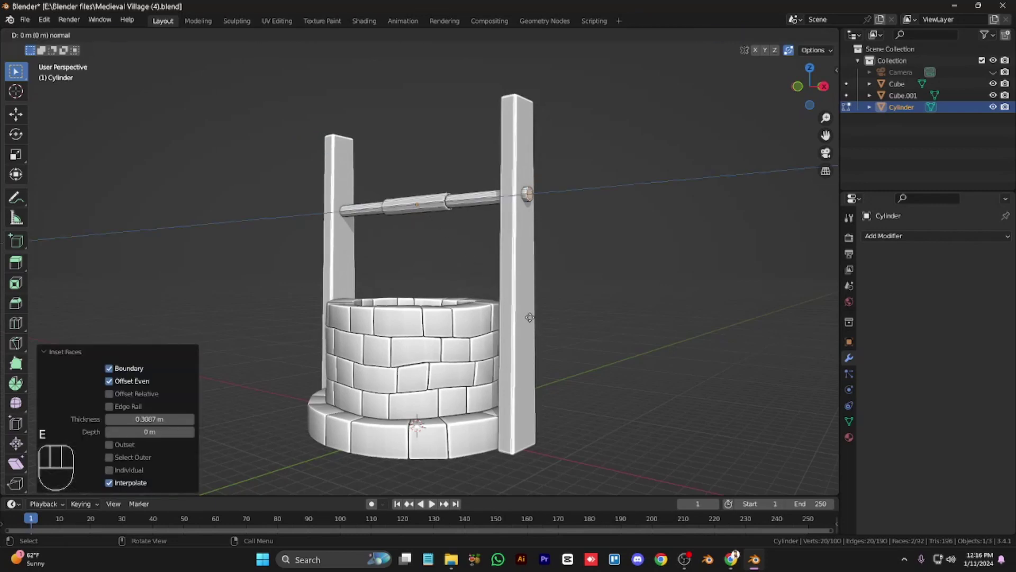
pyautogui.click(532, 313)
# Select only the crossbar's end face on the positive X side and move it 2.5448 m outward along X.
pyautogui.press('KP_4')
pyautogui.press('KP_4')
pyautogui.press('KP_4')
pyautogui.press('KP_4')
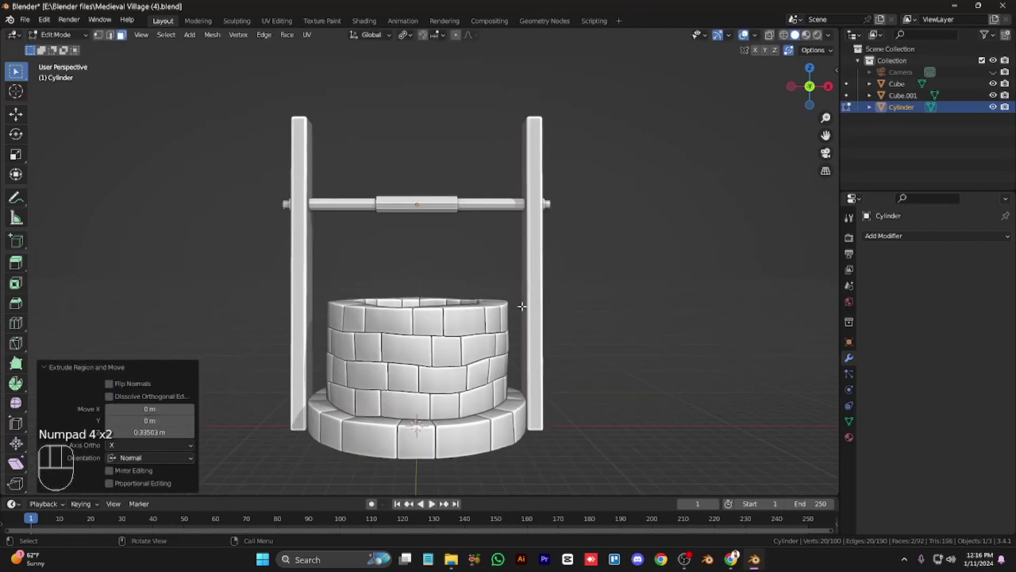
pyautogui.press('KP_6')
pyautogui.press('KP_6')
pyautogui.press('KP_6')
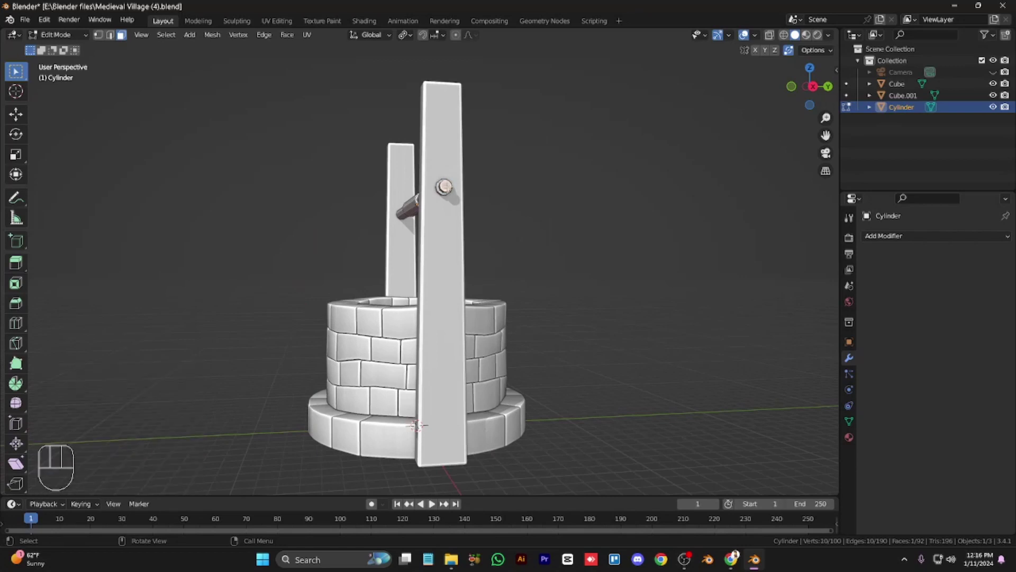
pyautogui.press('KP_4')
pyautogui.press('KP_1')
pyautogui.press('g')
pyautogui.press('x')
pyautogui.click(491, 193)
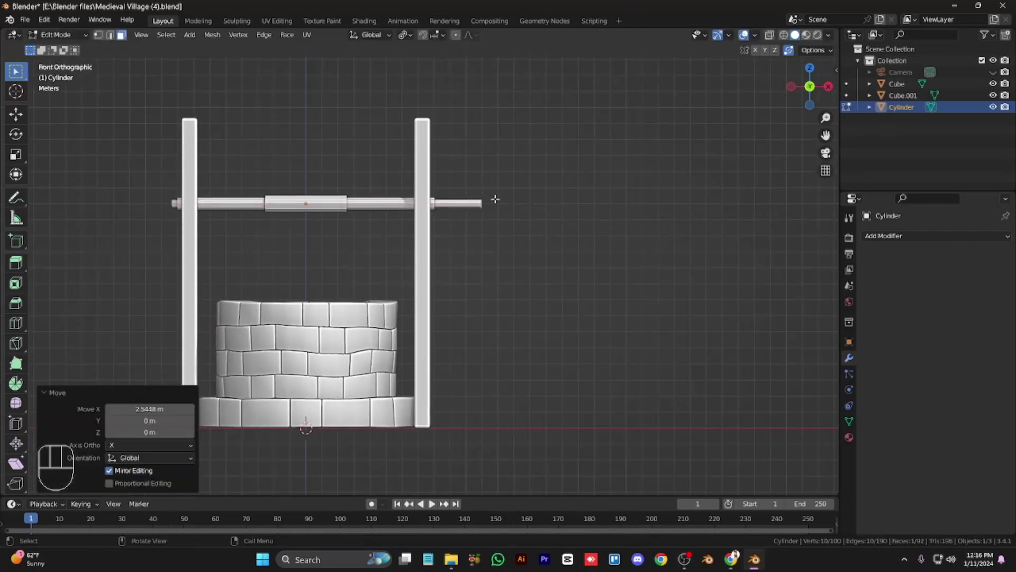
# Duplicate the extended end face and move the copy 3.0601 m down along Z.
pyautogui.scroll(4, 487, 191)
pyautogui.hotkey('shift', 'd')
pyautogui.press('z')
pyautogui.click(504, 277)
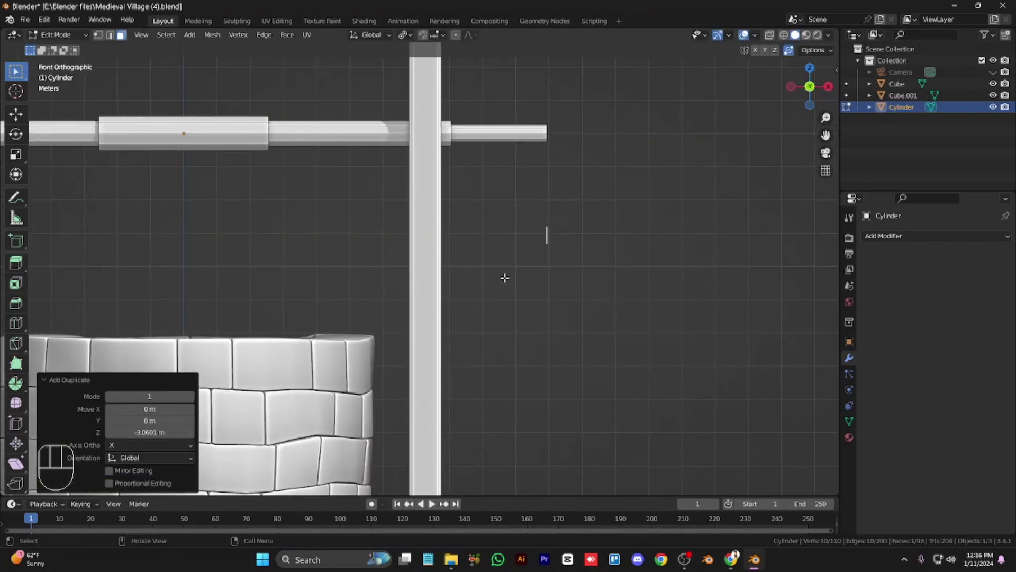
# Extrude the copied face outward into a crank handle and enlarge its outer end 1.103 times.
pyautogui.press('e')
pyautogui.click(608, 294)
pyautogui.press('s')
pyautogui.click(612, 297)
pyautogui.press('KP_6')
pyautogui.press('KP_6')
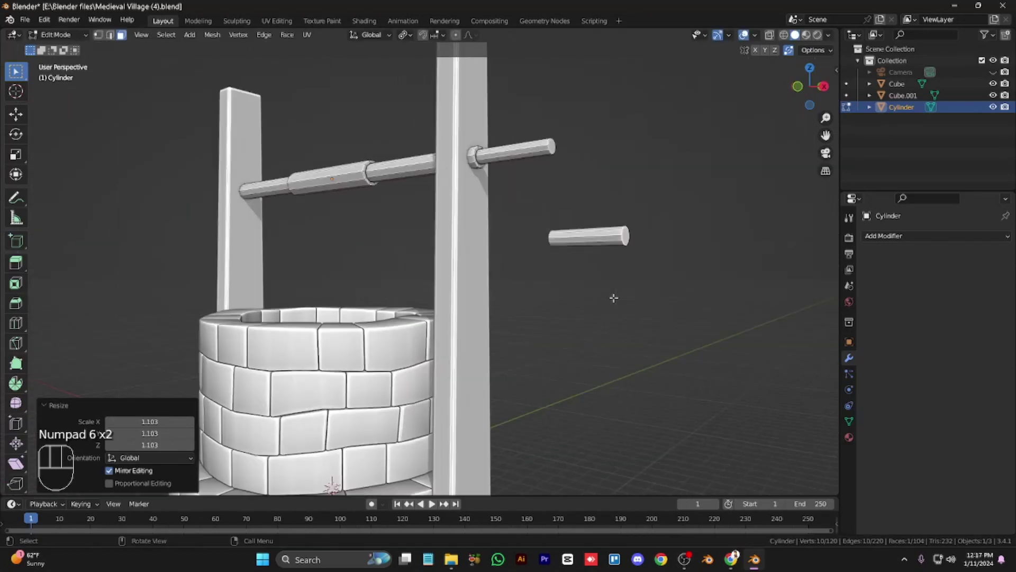
pyautogui.press('ctrl+KP_6')
pyautogui.press('ctrl+KP_6')
pyautogui.press('ctrl+KP_6')
pyautogui.press('ctrl+KP_6')
pyautogui.hotkey('ctrl', 'b')
pyautogui.rightClick(615, 298)
pyautogui.press('Tab')
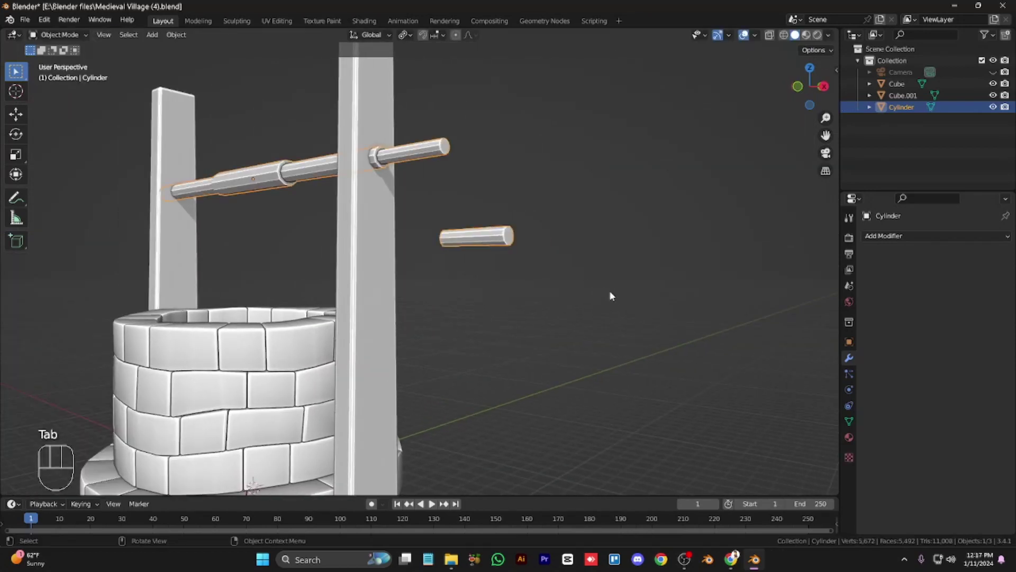
# Duplicate the post nearest the handle in place and scale the copy to 0.605.
pyautogui.click(391, 312)
pyautogui.press('Tab')
pyautogui.press('l')
pyautogui.press('KP_Subtract')
pyautogui.press('KP_Subtract')
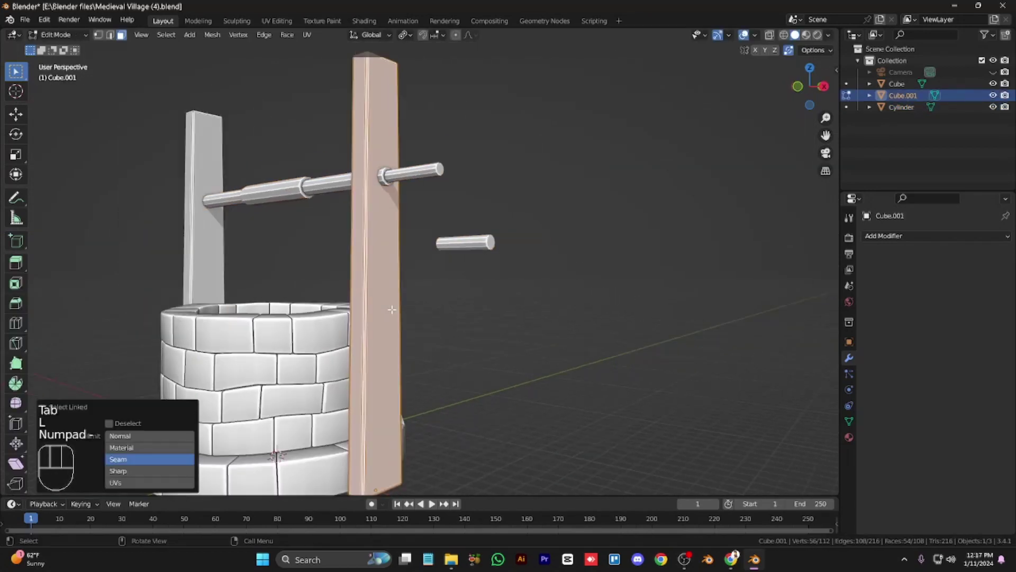
pyautogui.press('KP_3')
pyautogui.hotkey('shift', 'd')
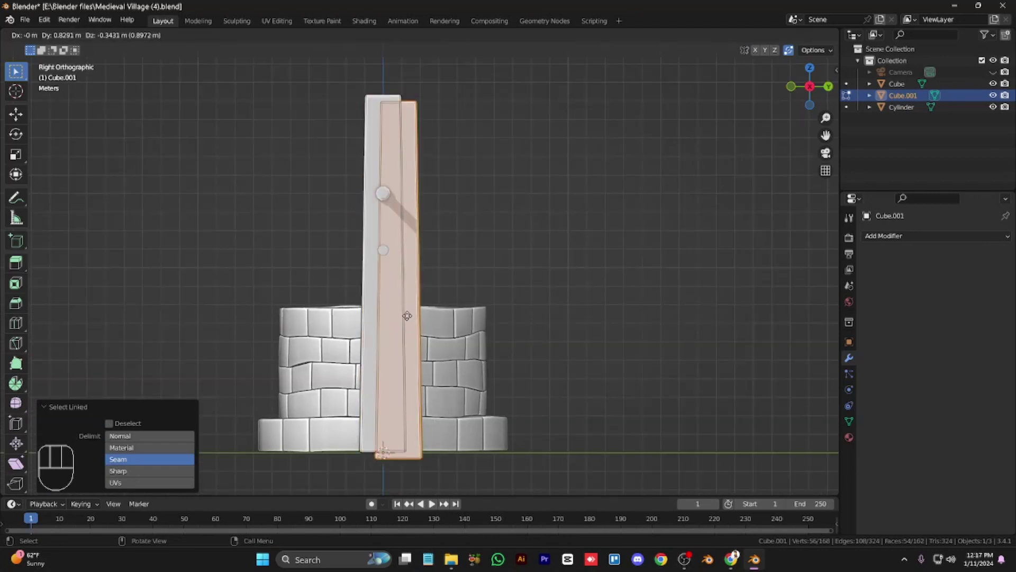
pyautogui.rightClick(523, 391)
pyautogui.press('s')
pyautogui.click(484, 349)
# Move the copied post beside the inner end of the handle in front view and scale it to 0.540.
pyautogui.press('KP_1')
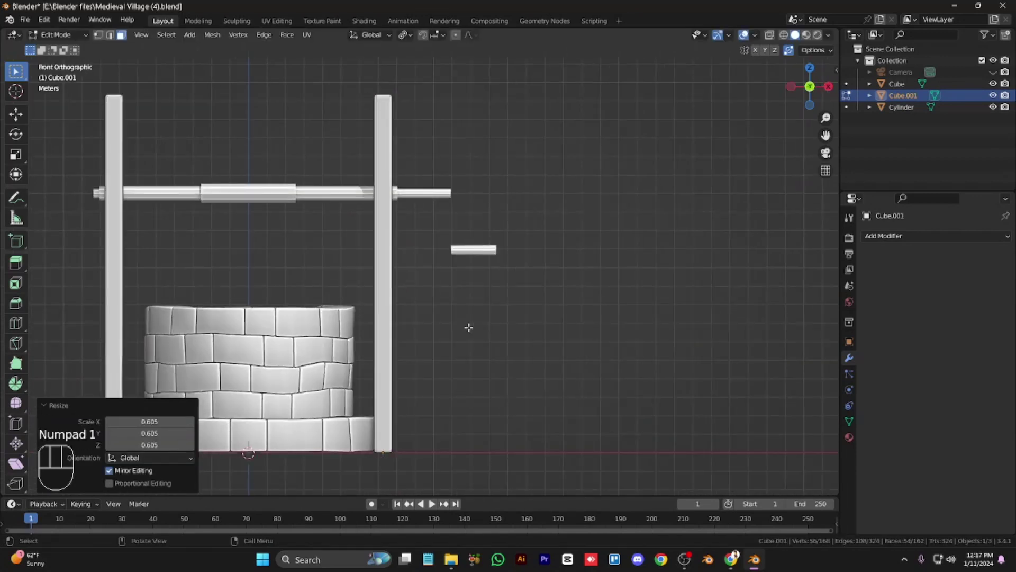
pyautogui.press('g')
pyautogui.click(532, 338)
pyautogui.press('s')
pyautogui.click(541, 275)
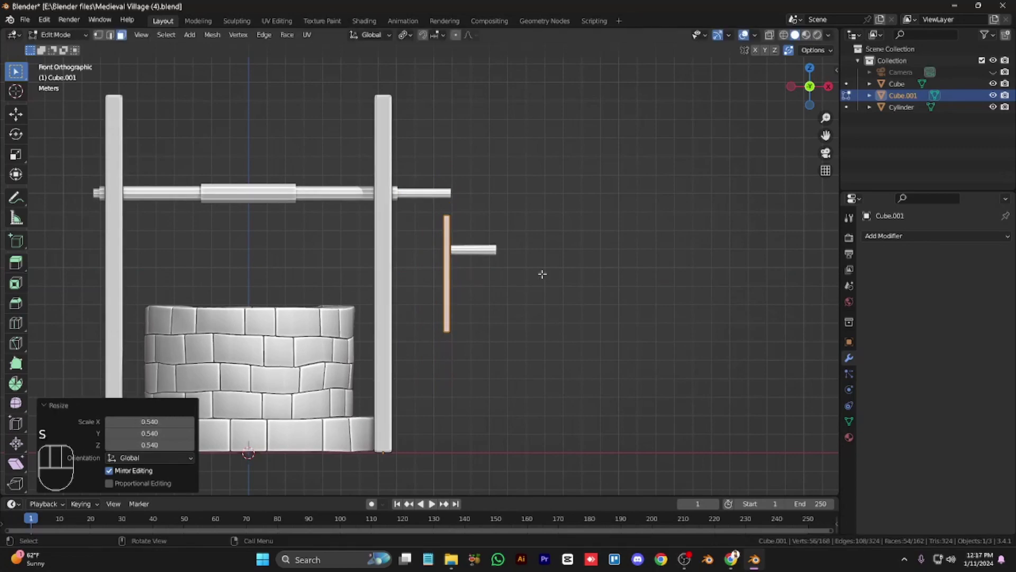
# Enlarge the small post copy 1.128 times and raise it 1.2007 m along Z to meet the crossbar.
pyautogui.press('KP_3')
pyautogui.press('s')
pyautogui.click(553, 283)
pyautogui.press('g')
pyautogui.press('z')
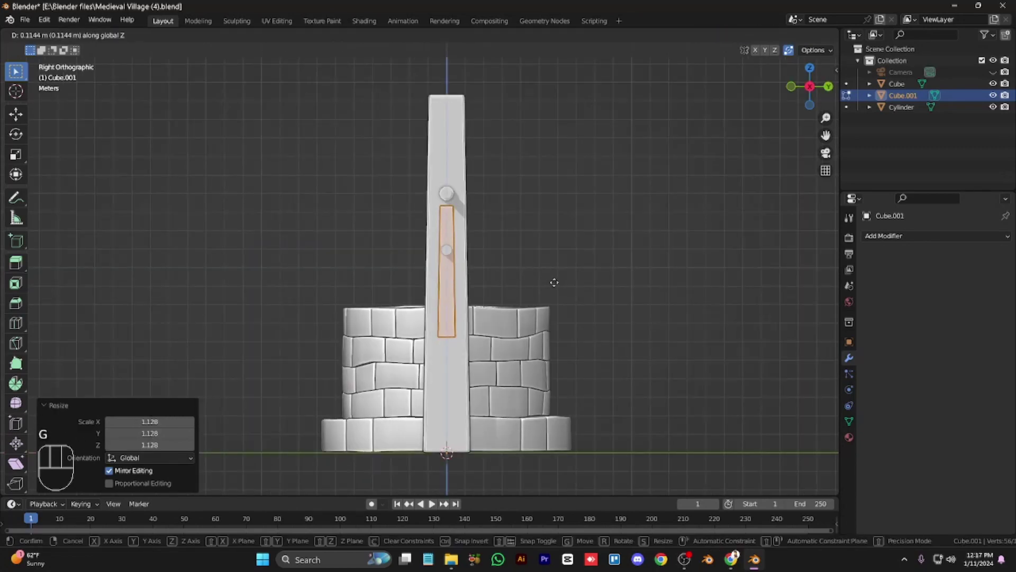
pyautogui.click(551, 261)
# Shift the crank arm 0.12638 m along X so it sits between the crossbar end and the handle.
pyautogui.press('KP_4')
pyautogui.press('KP_1')
pyautogui.press('KP_Add')
pyautogui.press('KP_Add')
pyautogui.press('KP_Add')
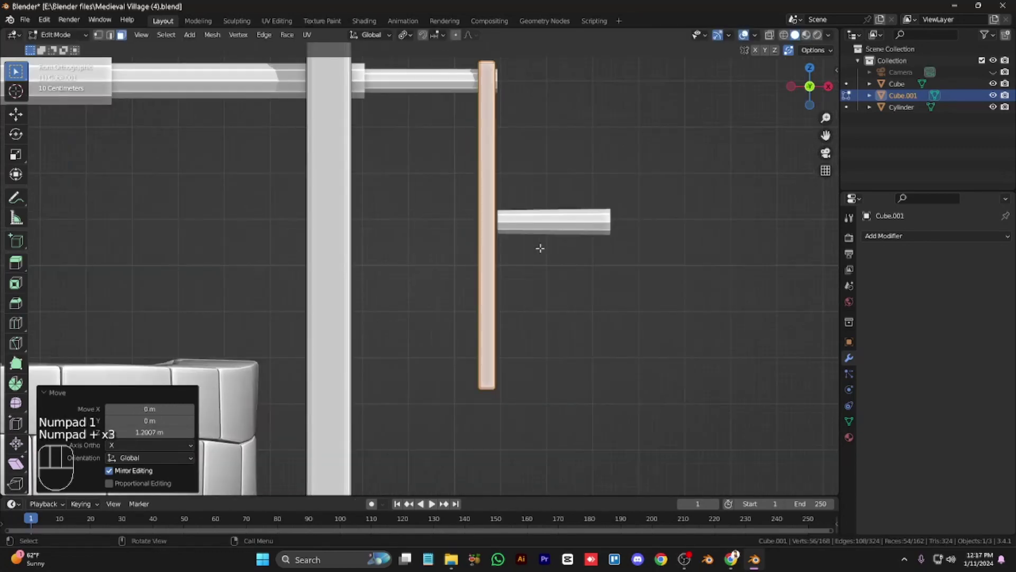
pyautogui.press('ctrl+KP_8')
pyautogui.press('ctrl+KP_8')
pyautogui.press('ctrl+KP_8')
pyautogui.press('ctrl+KP_8')
pyautogui.press('ctrl+KP_8')
pyautogui.press('ctrl+KP_8')
pyautogui.press('g')
pyautogui.click(544, 250)
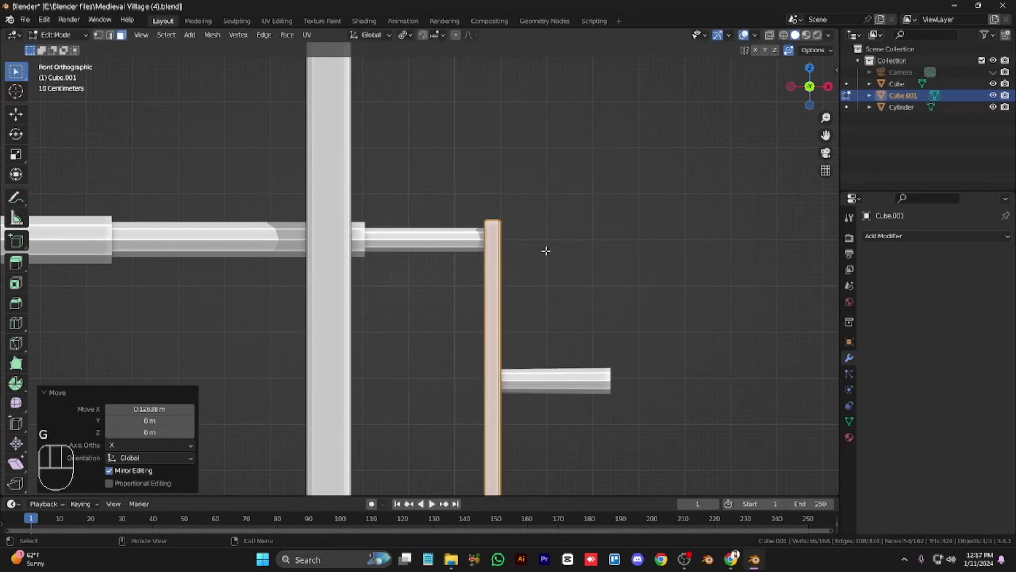
# Shorten the crank arm by raising its bottom vertices about 2.99 m along Z to just below the handle.
pyautogui.hotkey('alt', 'z')
pyautogui.scroll(-5, 538, 250)
pyautogui.press('1')
pyautogui.moveTo(474, 411); pyautogui.dragTo(415, 326)
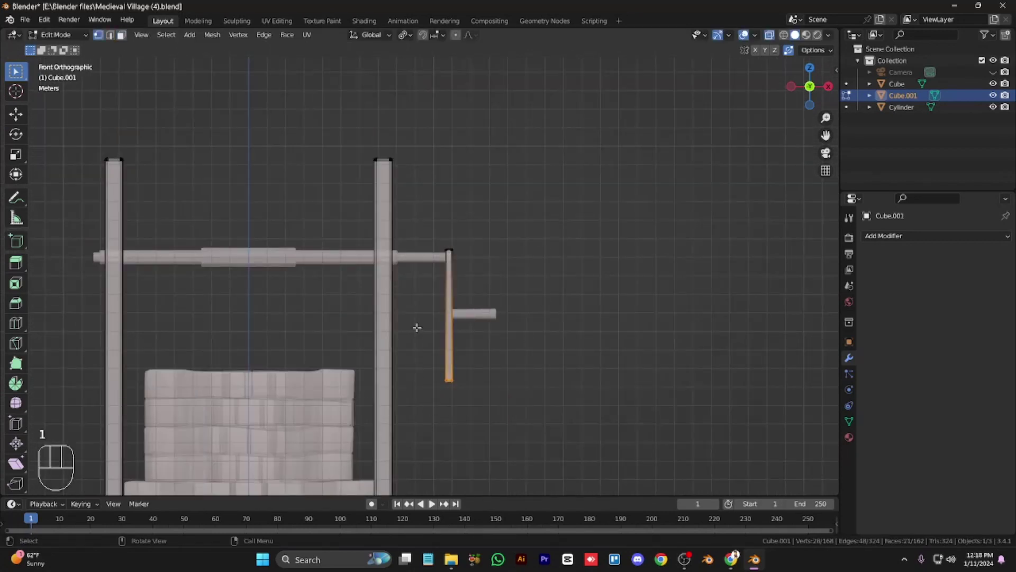
pyautogui.scroll(5, 415, 327)
pyautogui.press('ctrl+KP_2')
pyautogui.press('ctrl+KP_2')
pyautogui.press('ctrl+KP_6')
pyautogui.press('ctrl+KP_6')
pyautogui.press('ctrl+KP_6')
pyautogui.press('g')
pyautogui.press('z')
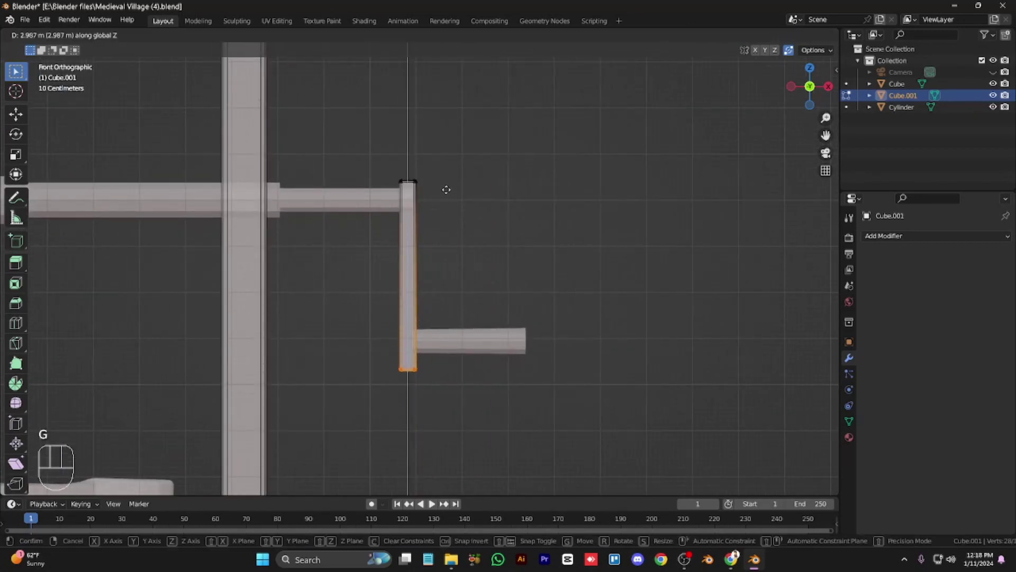
pyautogui.click(446, 189)
# Select the whole crank arm and separate it from the posts into its own object.
pyautogui.hotkey('alt', 'z')
pyautogui.press('KP_6')
pyautogui.press('KP_6')
pyautogui.press('KP_6')
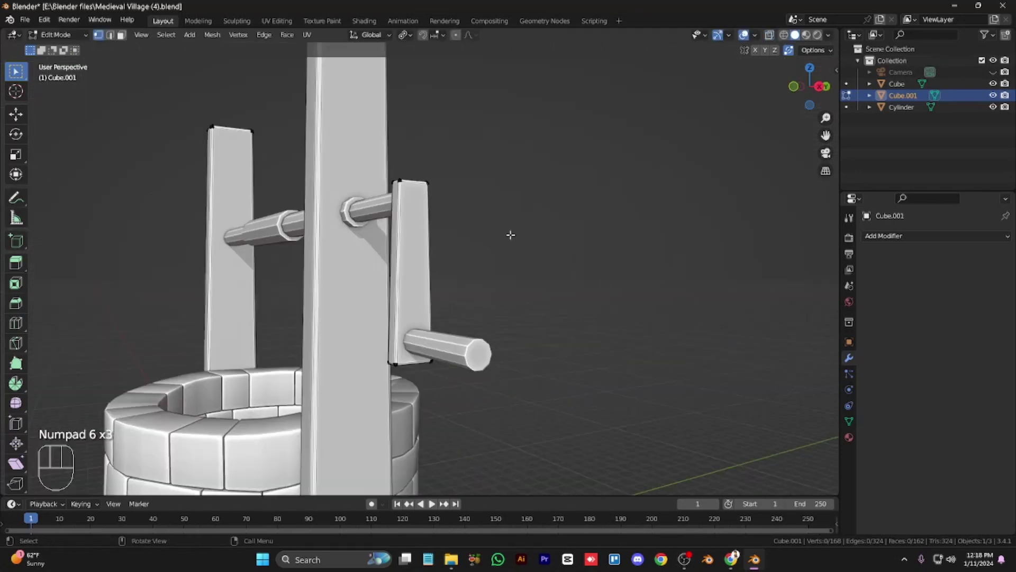
pyautogui.press('l')
pyautogui.press('p')
pyautogui.click(385, 187)
pyautogui.press('Tab')
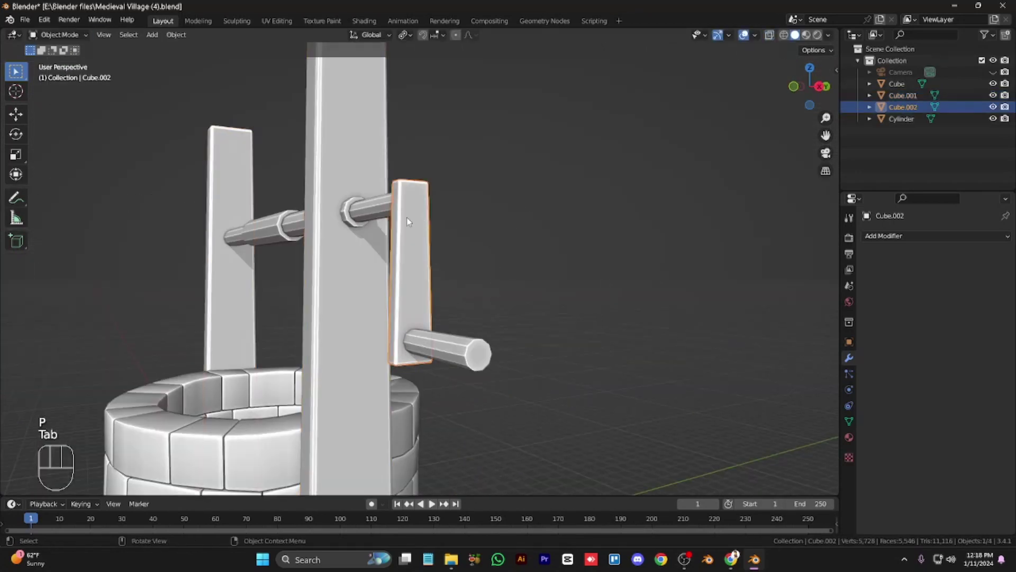
# Join the crank arm with the crossbar and handle object.
pyautogui.keyDown('ctrl'); pyautogui.click(380, 214); pyautogui.keyUp('ctrl')
pyautogui.hotkey('ctrl', 'j')
pyautogui.press('KP_4')
pyautogui.press('KP_4')
pyautogui.press('KP_4')
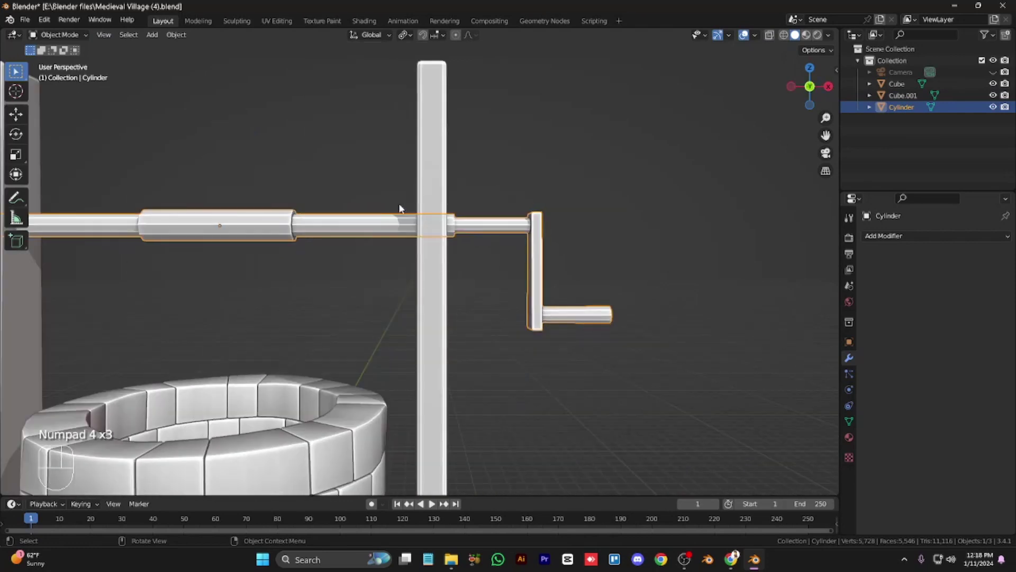
pyautogui.press('r')
pyautogui.press('x')
pyautogui.rightClick(464, 238)
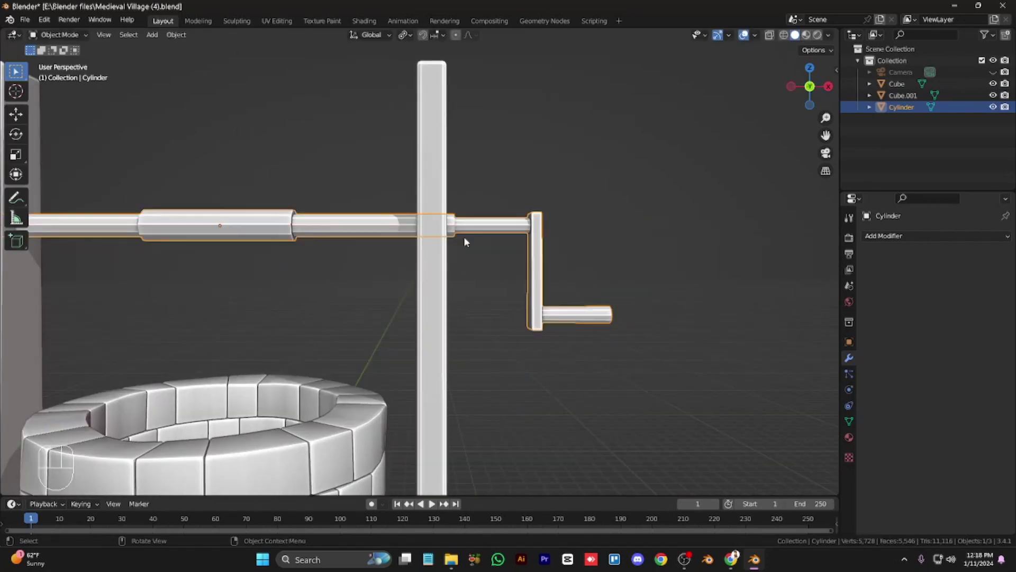
# Add a 2 m plane at the world origin, scale it 6.943 times, and narrow it to 0.873 along Y.
pyautogui.scroll(-5, 454, 132)
pyautogui.press('KP_7')
pyautogui.hotkey('shift', 'a')
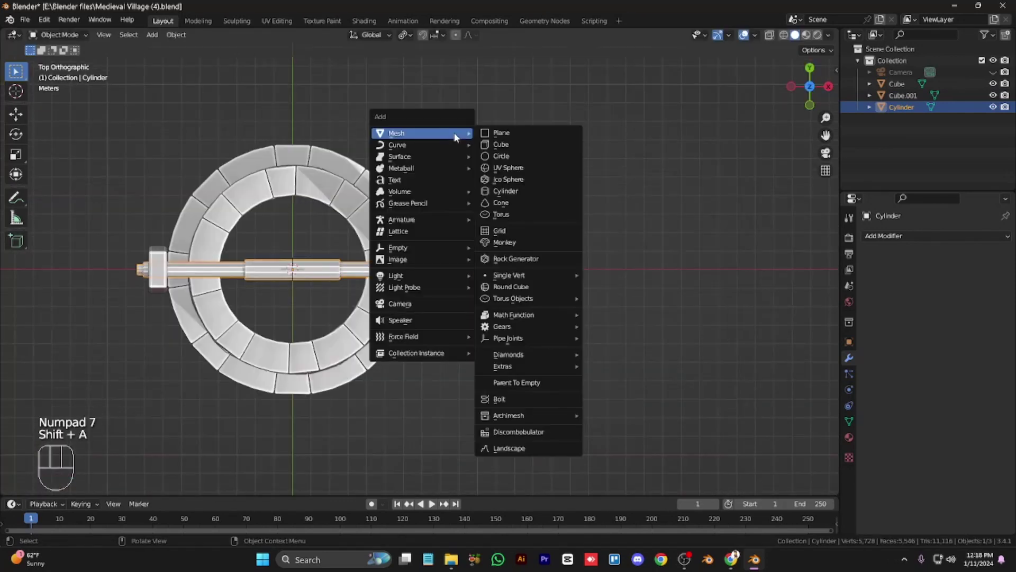
pyautogui.click(505, 133)
pyautogui.press('ctrl+KP_8')
pyautogui.press('ctrl+KP_4')
pyautogui.press('ctrl+KP_4')
pyautogui.press('ctrl+KP_4')
pyautogui.press('ctrl+KP_4')
pyautogui.press('s')
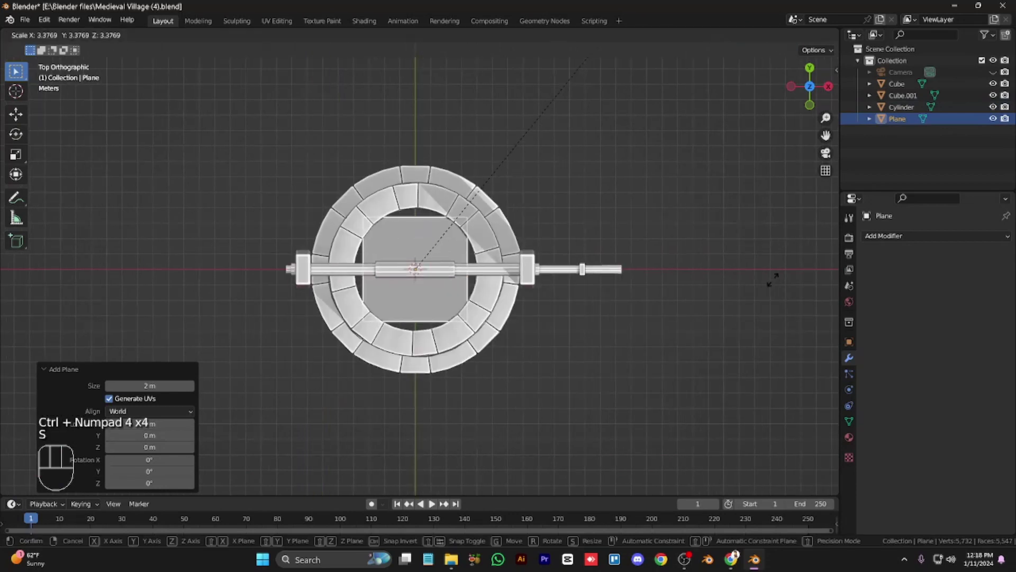
pyautogui.click(196, 182)
pyautogui.press('s')
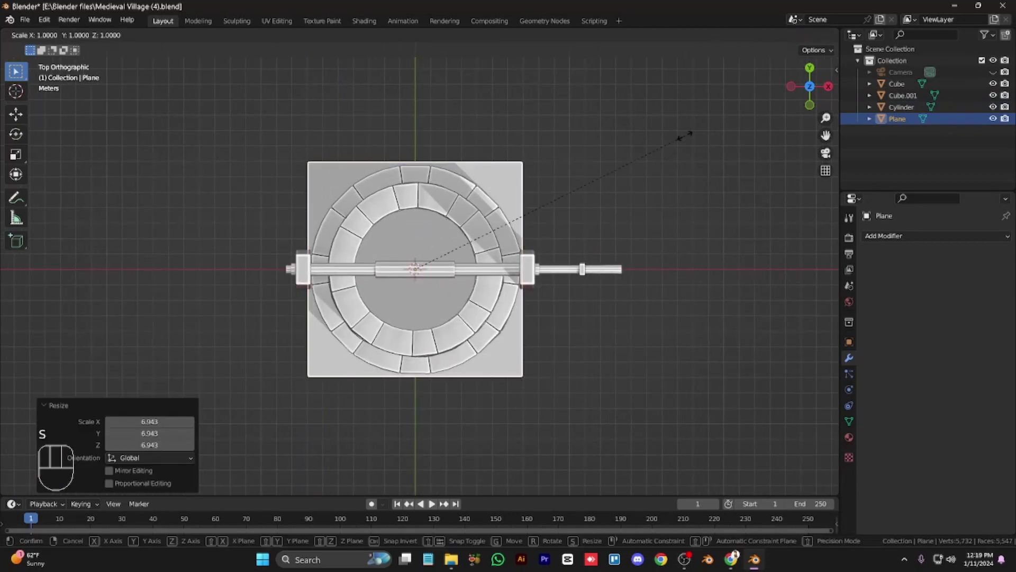
pyautogui.press('y')
pyautogui.click(561, 191)
# Raise the plane about 20 m along Z to just above the tops of the posts.
pyautogui.press('KP_1')
pyautogui.press('KP_3')
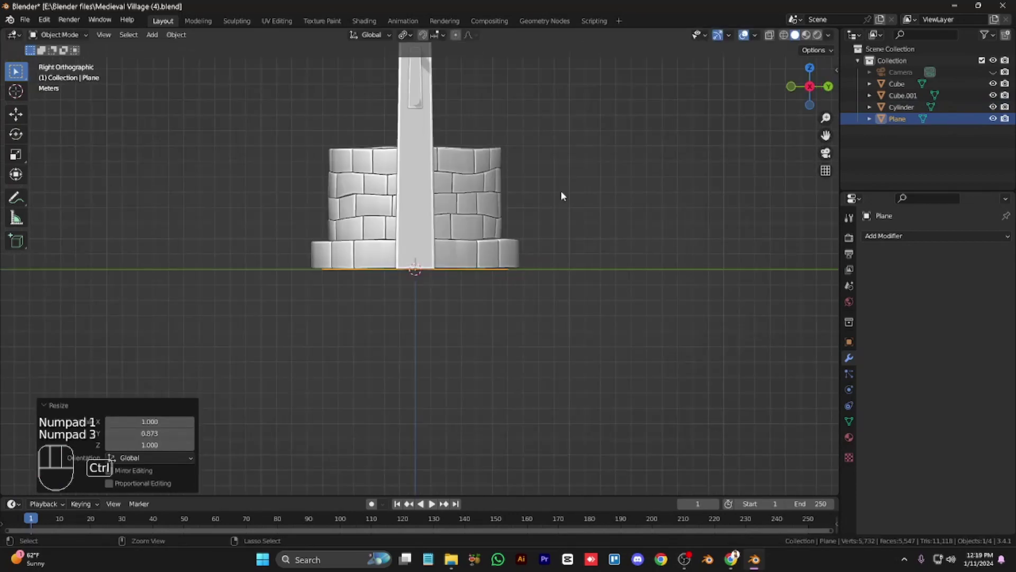
pyautogui.press('ctrl+KP_8')
pyautogui.press('ctrl+KP_8')
pyautogui.press('ctrl+KP_8')
pyautogui.press('ctrl+KP_8')
pyautogui.press('ctrl+KP_8')
pyautogui.press('ctrl+KP_8')
pyautogui.press('g')
pyautogui.press('z')
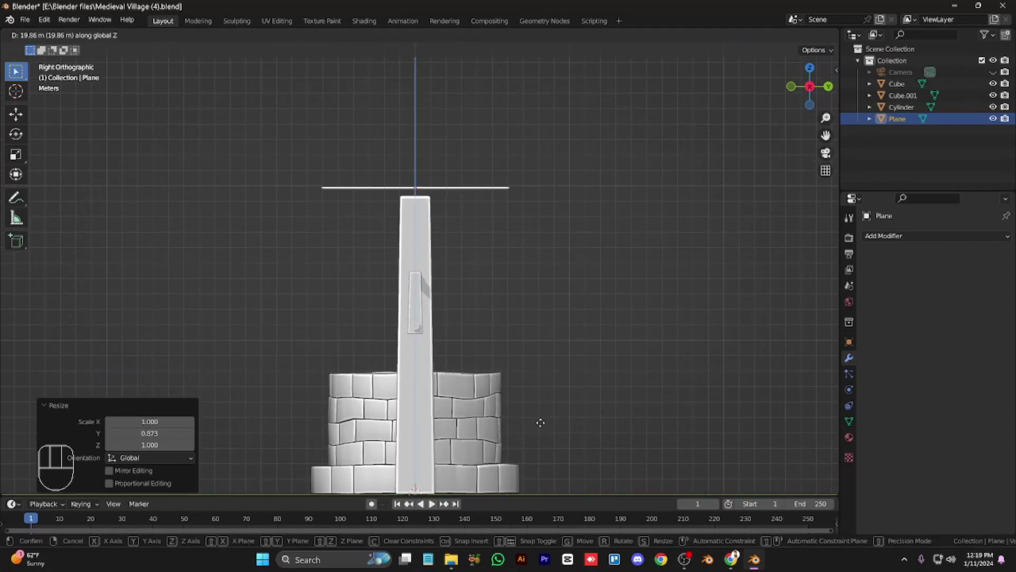
pyautogui.click(542, 420)
# Cut the plane in half along X with a centered loop cut and delete the half on the positive Y side.
pyautogui.press('KP_4')
pyautogui.press('KP_8')
pyautogui.press('Tab')
pyautogui.hotkey('ctrl', 'r')
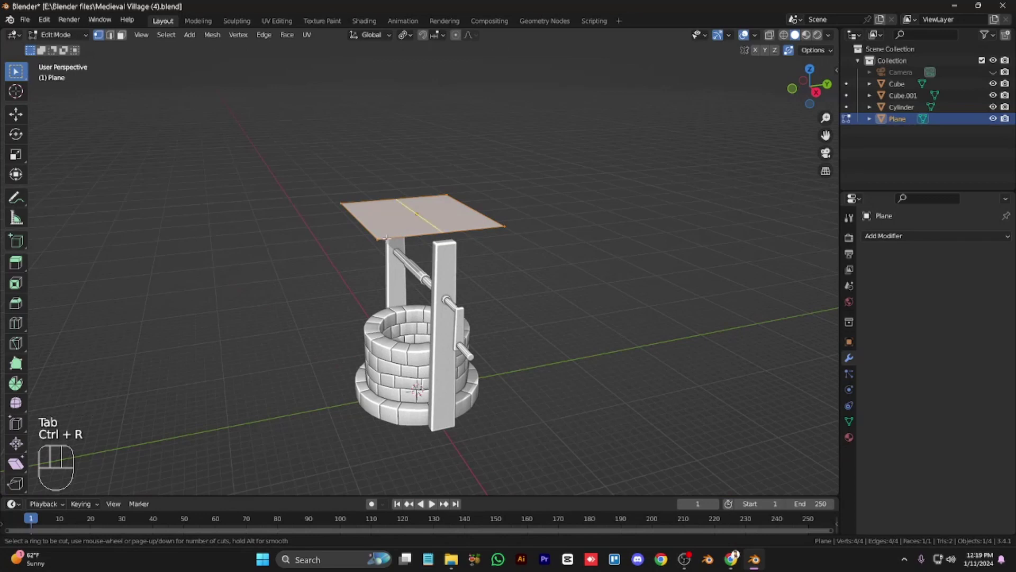
pyautogui.click(430, 229)
pyautogui.press('2')
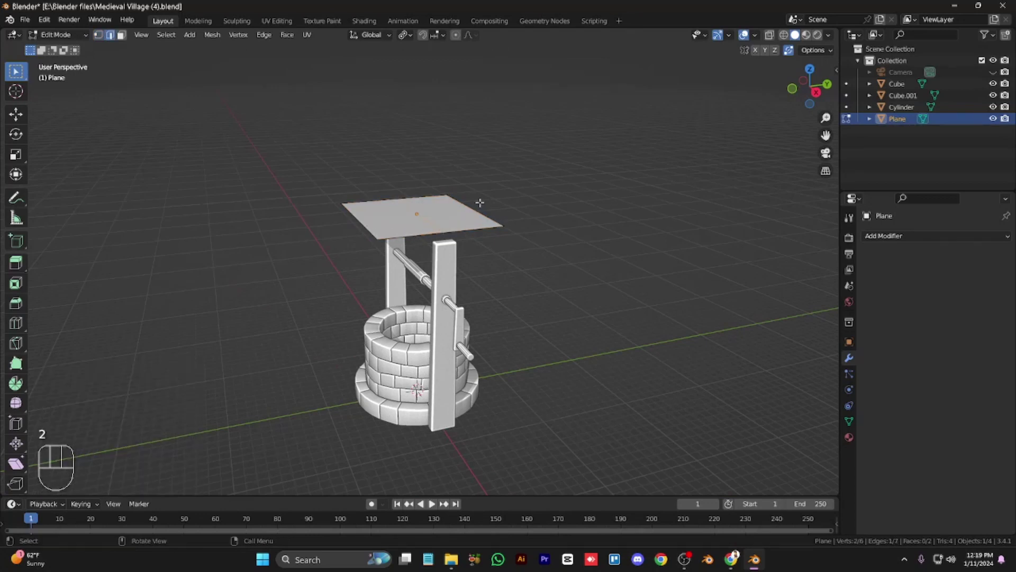
pyautogui.press('x')
pyautogui.click(480, 206)
pyautogui.press('Tab')
# Add a Mirror modifier to the roof plane, mirroring it on the X and Y axes.
pyautogui.click(890, 236)
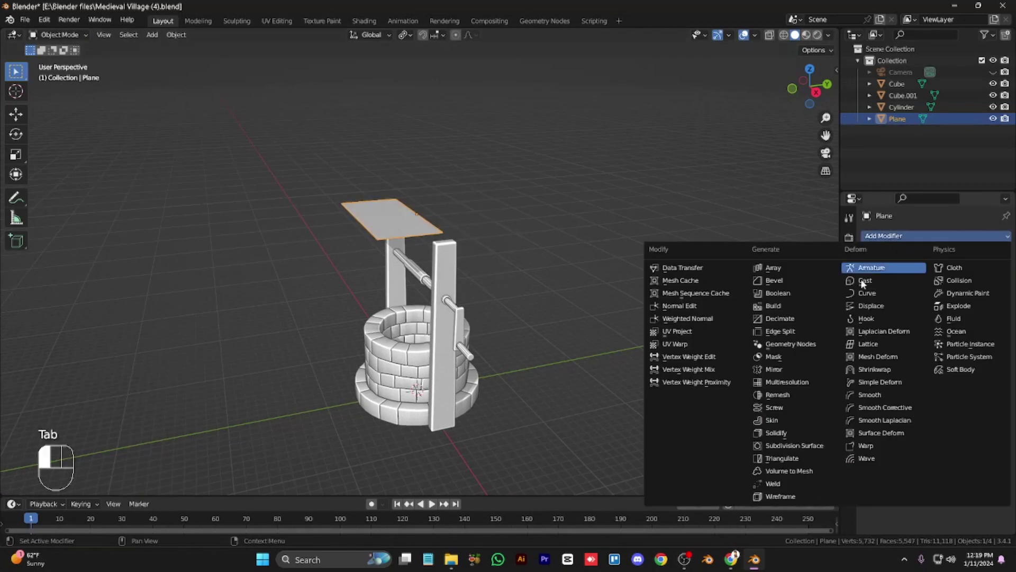
pyautogui.click(774, 369)
pyautogui.click(956, 271)
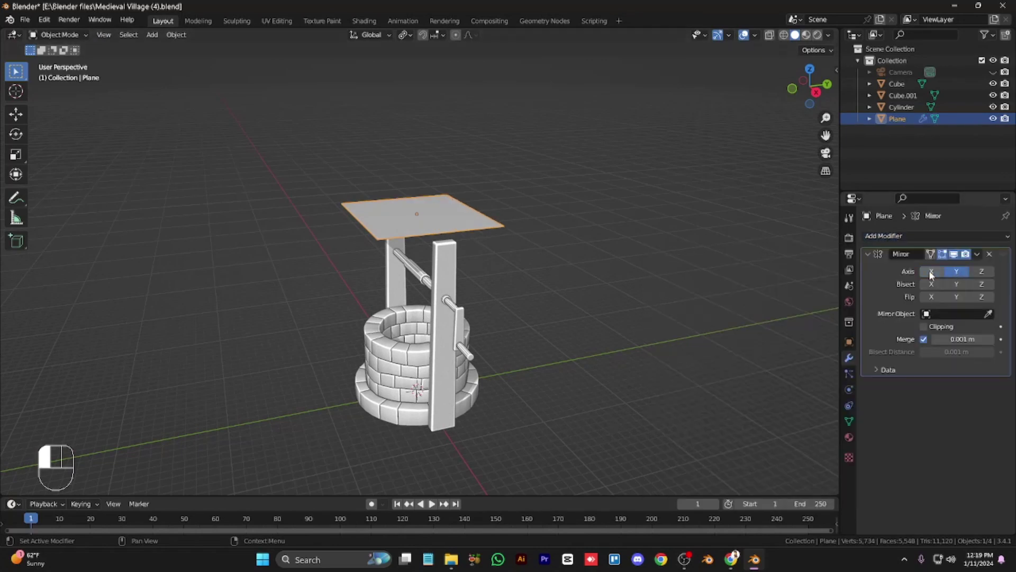
# Cut the roof plane with a centered loop cut across its length and delete the half on the negative X side.
pyautogui.press('Tab')
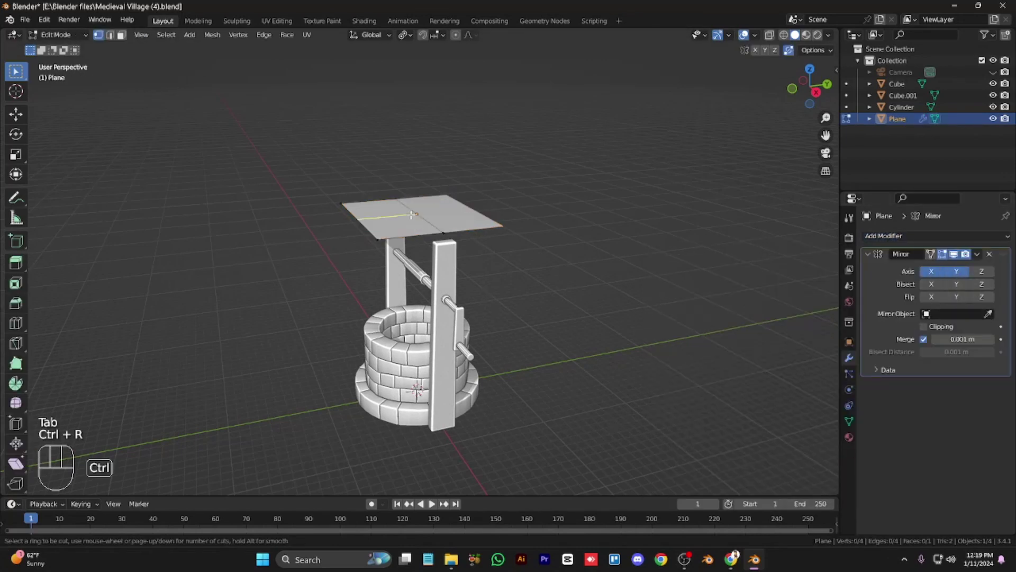
pyautogui.click(411, 214)
pyautogui.press('2')
pyautogui.press('x')
pyautogui.click(409, 264)
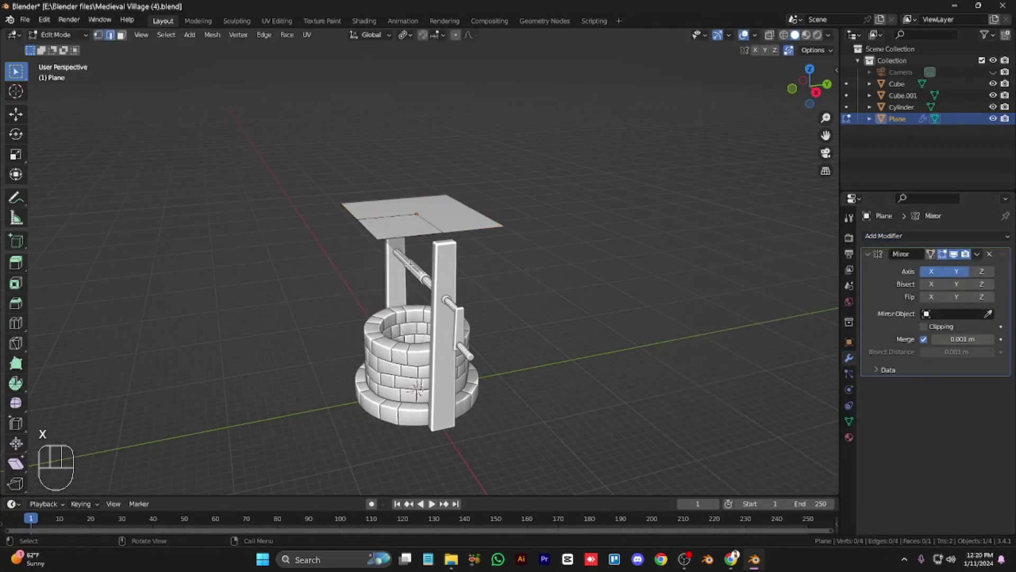
# Lower the plane's outer eave edge about 5.53 m along Z to form the sloped gable roof.
pyautogui.press('g')
pyautogui.press('z')
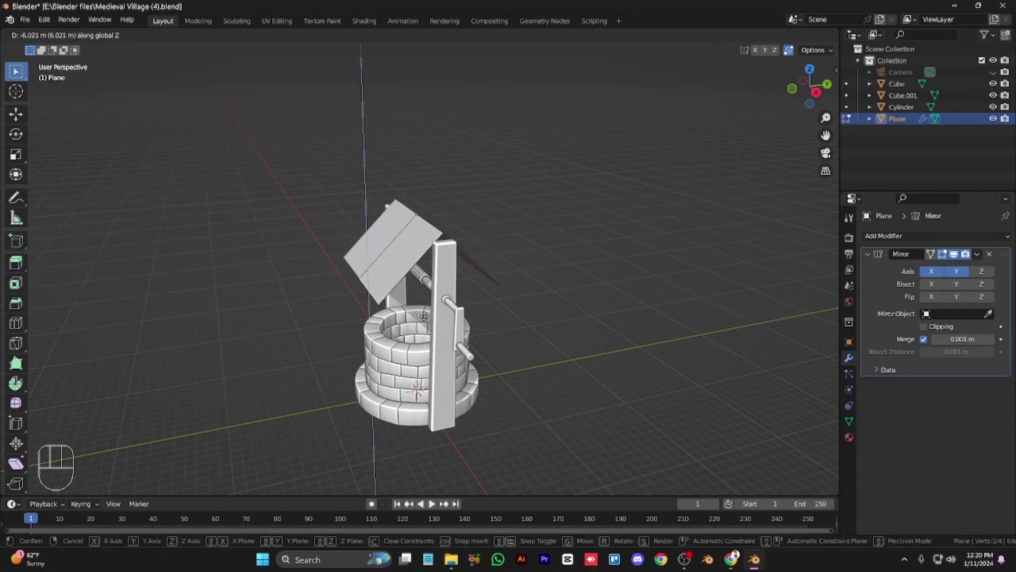
pyautogui.click(424, 311)
pyautogui.press('KP_3')
pyautogui.press('KP_4')
pyautogui.press('KP_4')
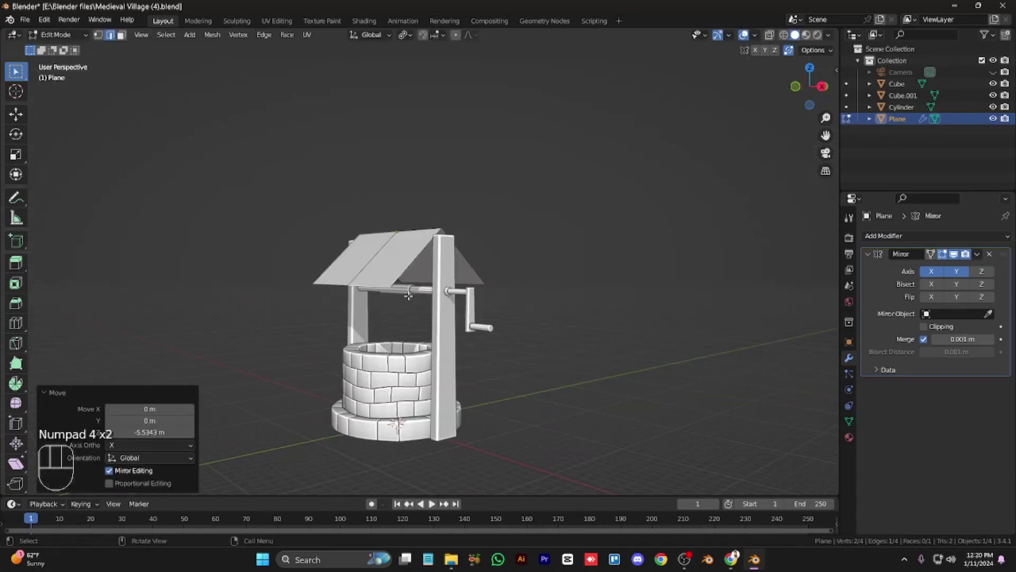
# Move the roof's side edge outward along X so the roof overhangs the posts.
pyautogui.press('KP_Add')
pyautogui.press('KP_1')
pyautogui.press('g')
pyautogui.press('x')
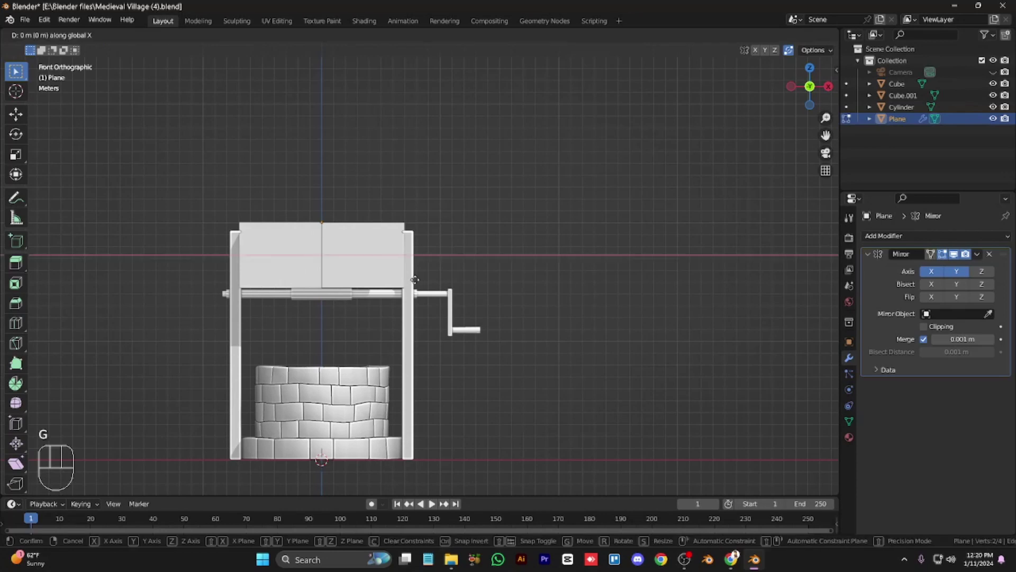
pyautogui.click(367, 264)
# Extrude the roof face about 0.52 m along its normal with mirror clipping enabled.
pyautogui.press('KP_6')
pyautogui.press('KP_6')
pyautogui.press('KP_6')
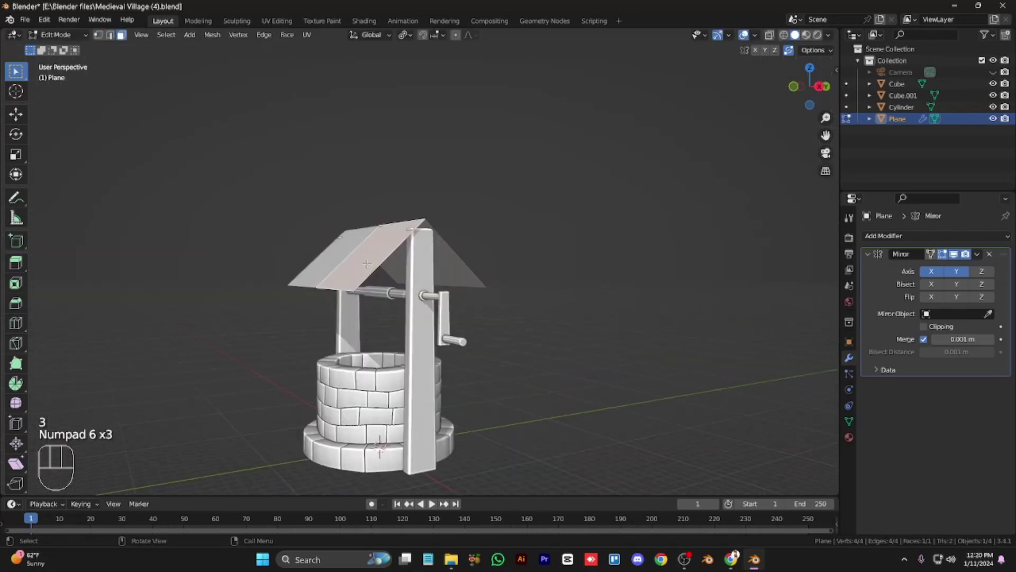
pyautogui.press('e')
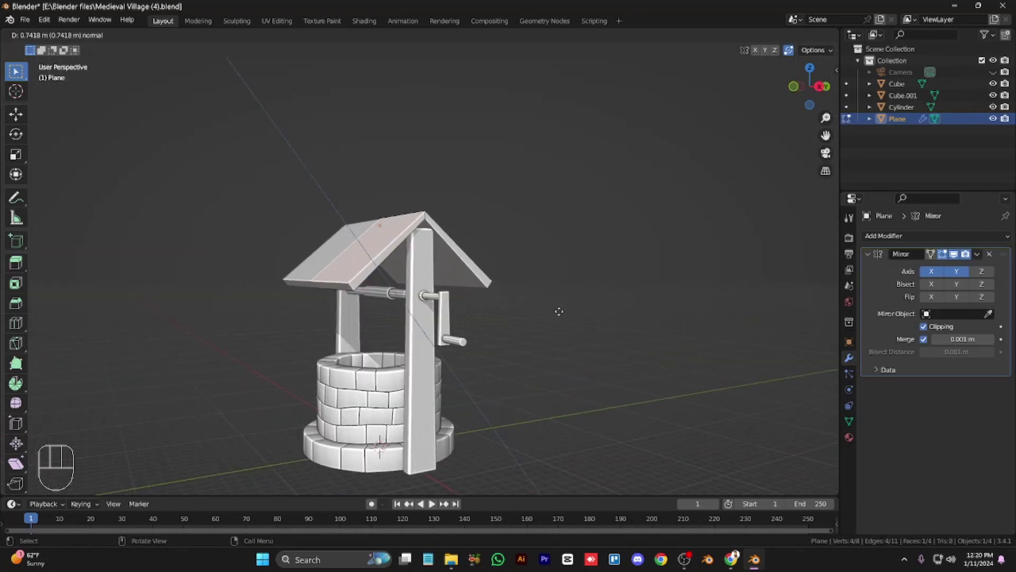
pyautogui.click(560, 312)
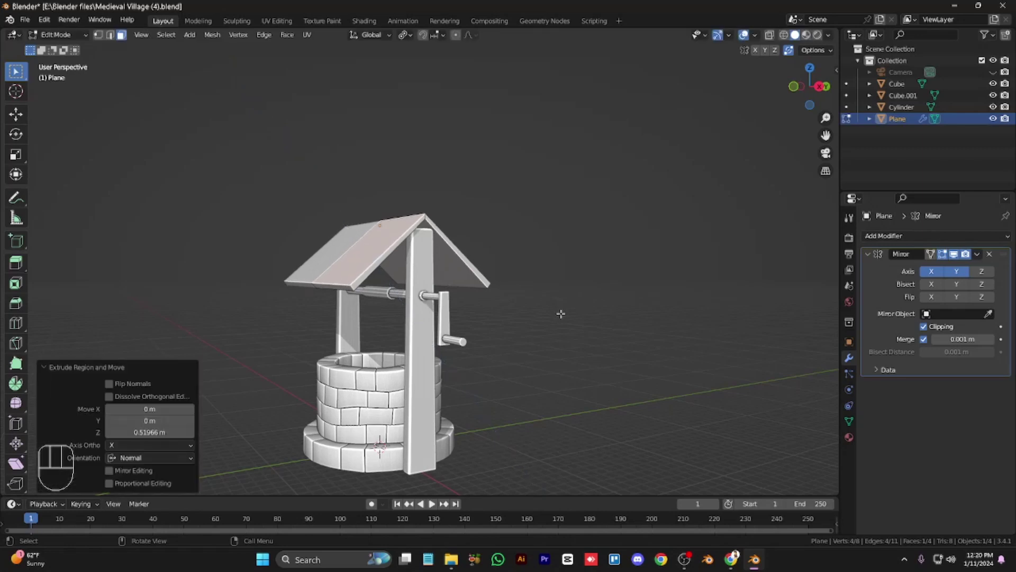
pyautogui.press('Tab')
pyautogui.press('Tab')
# Duplicate the sloped roof face in place and separate the copy into its own object.
pyautogui.press('KP_4')
pyautogui.press('KP_1')
pyautogui.hotkey('shift', 'd')
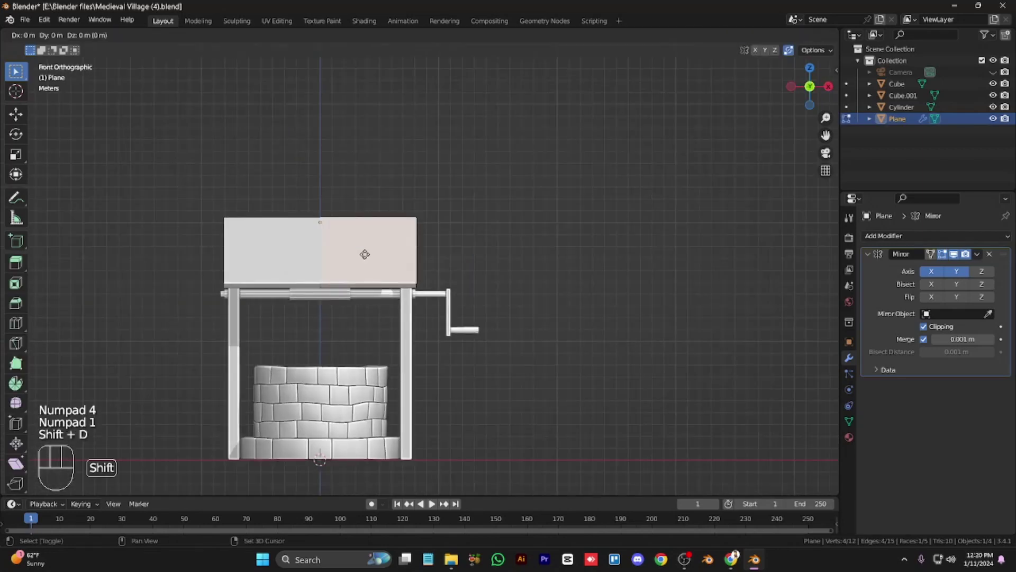
pyautogui.rightClick(365, 254)
pyautogui.press('p')
pyautogui.click(364, 254)
pyautogui.press('Tab')
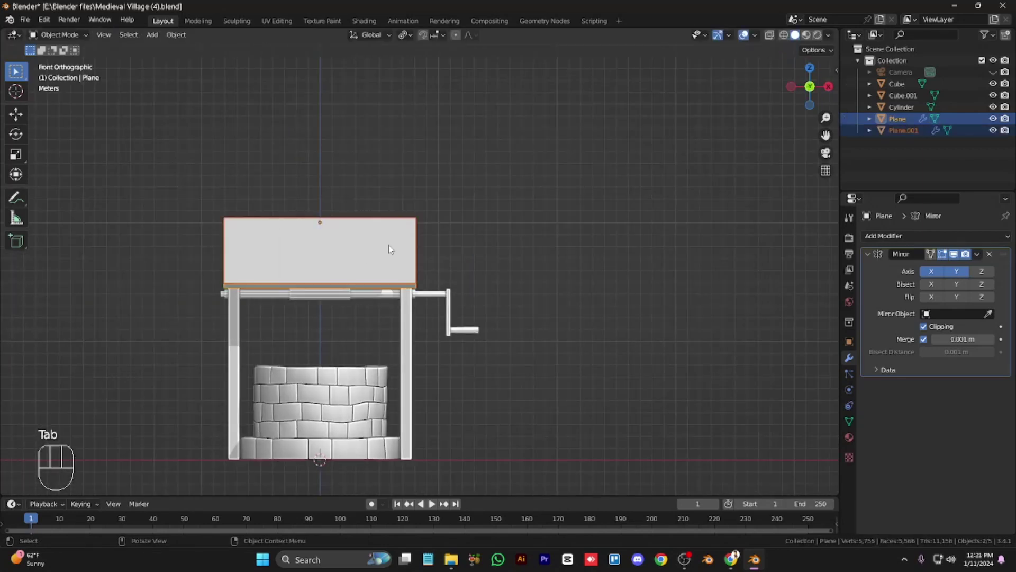
# Disable mirror clipping on the separated roof face and scale it to 0.150 along X.
pyautogui.click(924, 326)
pyautogui.press('Tab')
pyautogui.press('a')
pyautogui.press('s')
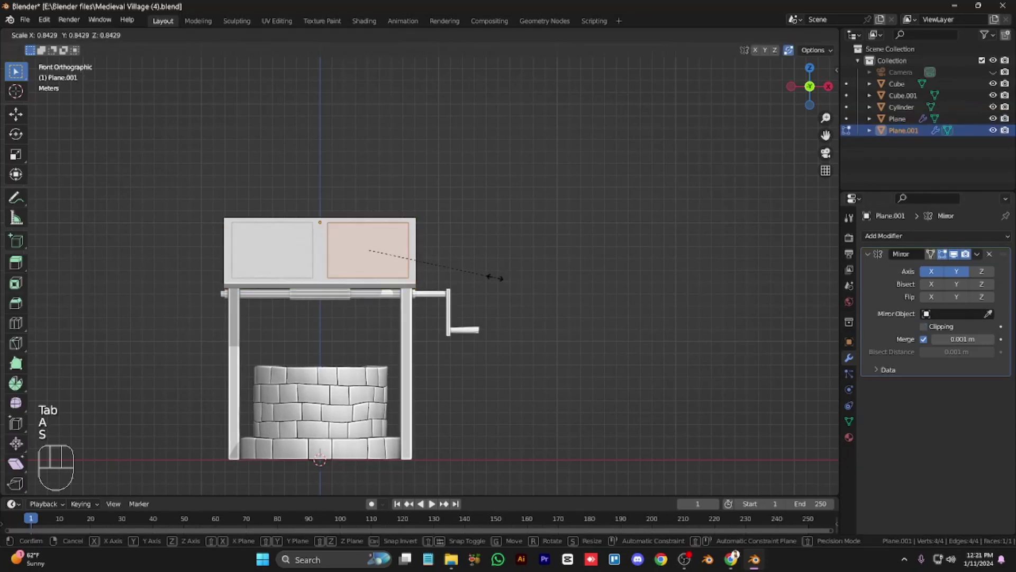
pyautogui.press('x')
pyautogui.click(392, 253)
# Move the narrow strip about 3.53 m along X to the roof's gable edge and extrude it into a raised plank.
pyautogui.press('g')
pyautogui.press('x')
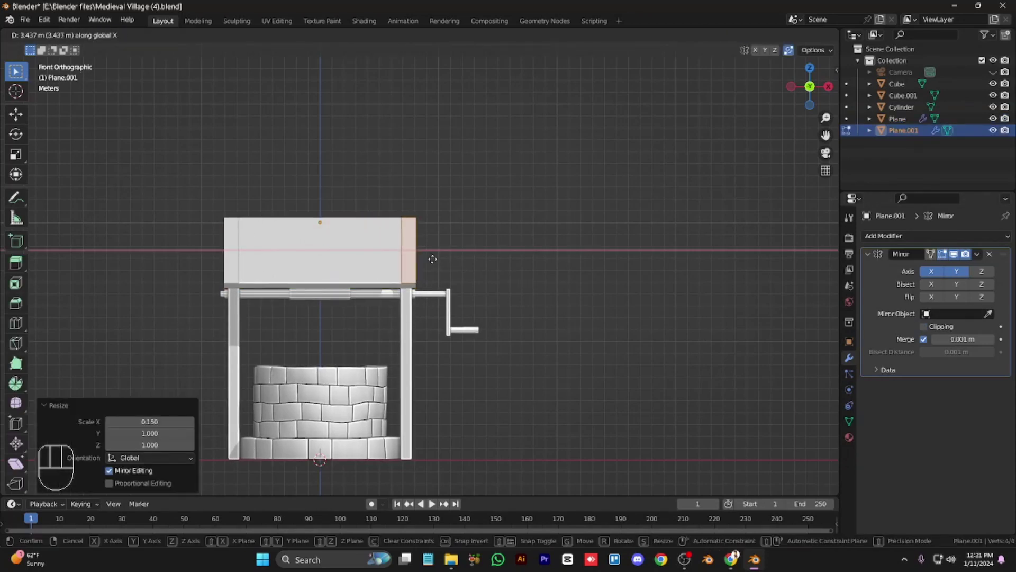
pyautogui.click(432, 259)
pyautogui.scroll(4, 433, 260)
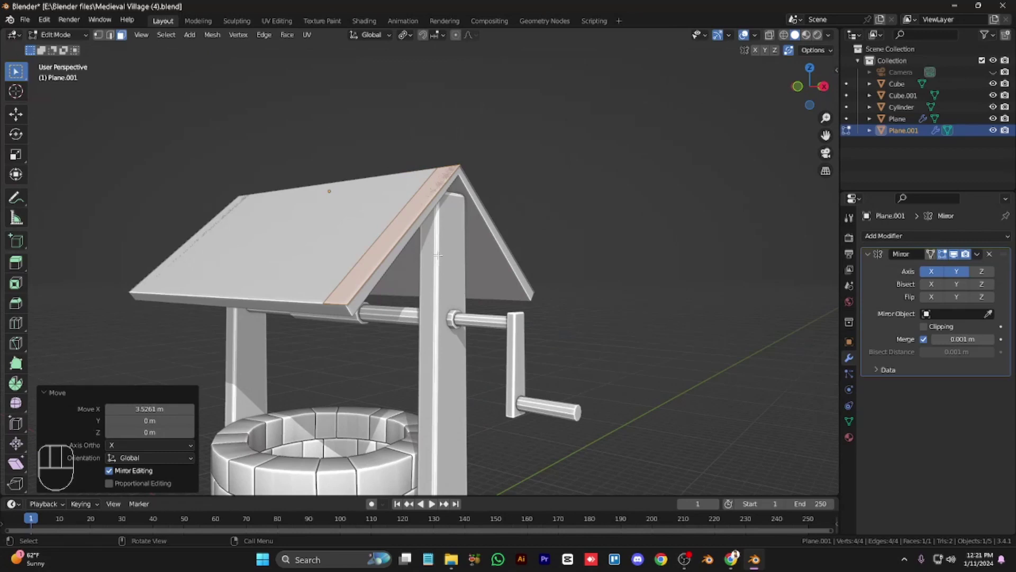
pyautogui.press('e')
pyautogui.click(435, 244)
pyautogui.press('Tab')
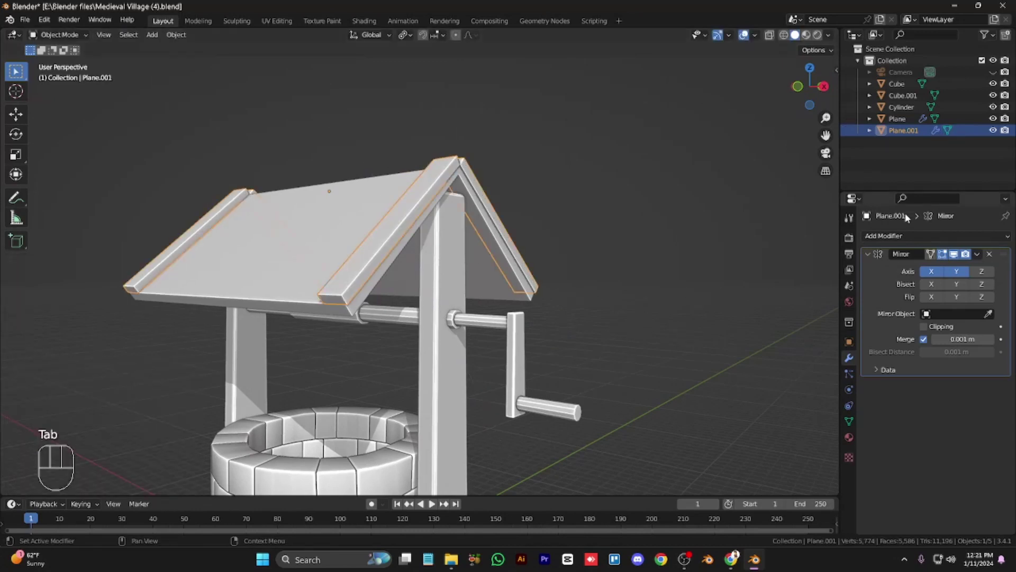
# Add a Bevel modifier to the plank object with an amount of 0.01 m.
pyautogui.click(907, 235)
pyautogui.click(803, 289)
pyautogui.click(957, 428)
pyautogui.write('0.01')
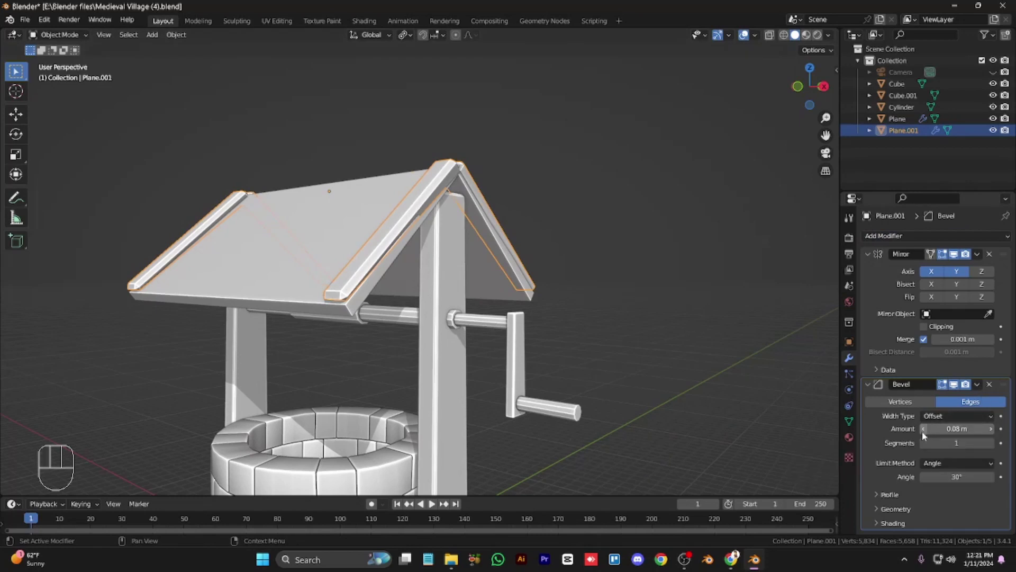
pyautogui.press('Return')
# Move the plank's lower end face about 0.61 m outward along its normal, past the roof's eave.
pyautogui.press('Tab')
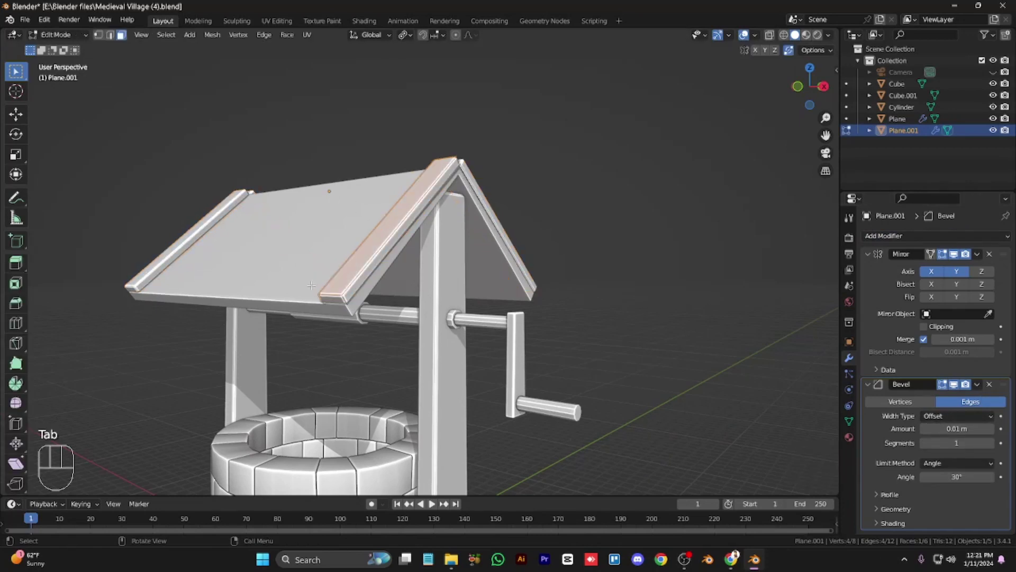
pyautogui.click(329, 191)
pyautogui.press('KP_1')
pyautogui.press('KP_3')
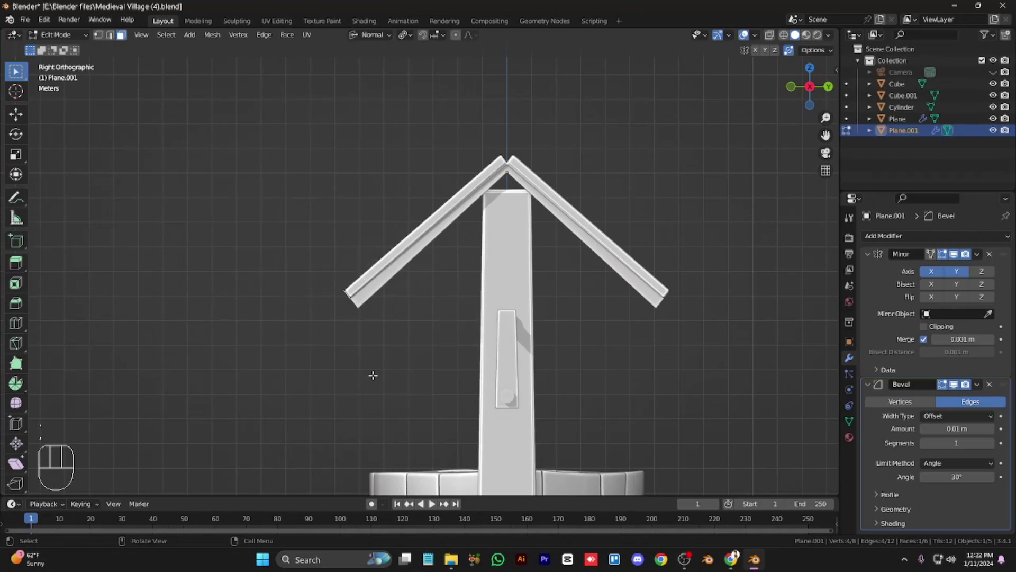
pyautogui.press('g')
pyautogui.press('z')
pyautogui.press('z')
pyautogui.click(355, 376)
# Widen the plank by moving its inner side face about -0.41 m along X.
pyautogui.press('KP_4')
pyautogui.press('KP_4')
pyautogui.press('KP_4')
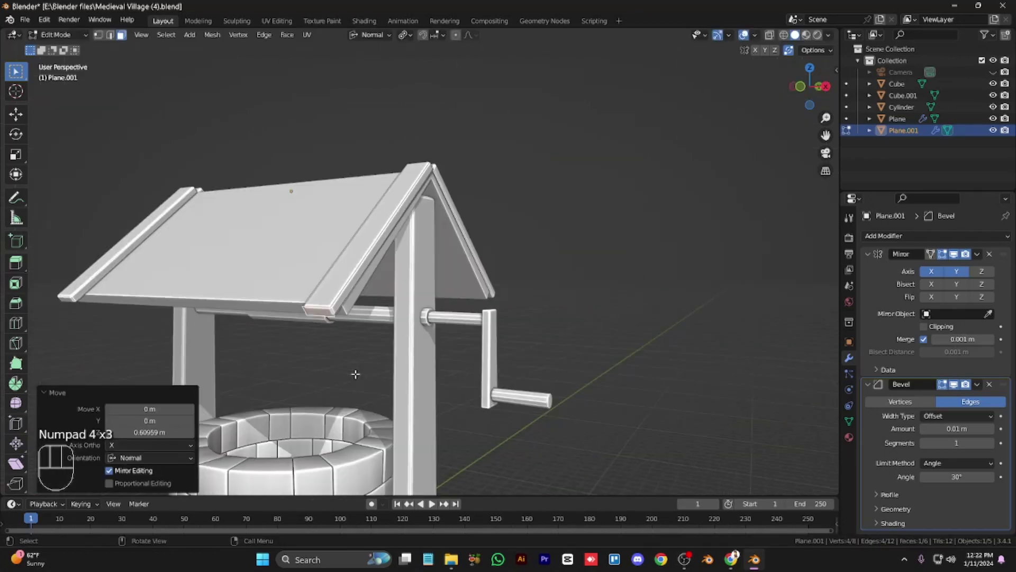
pyautogui.press('KP_4')
pyautogui.press('KP_4')
pyautogui.press('KP_4')
pyautogui.press('KP_4')
pyautogui.press('g')
pyautogui.press('x')
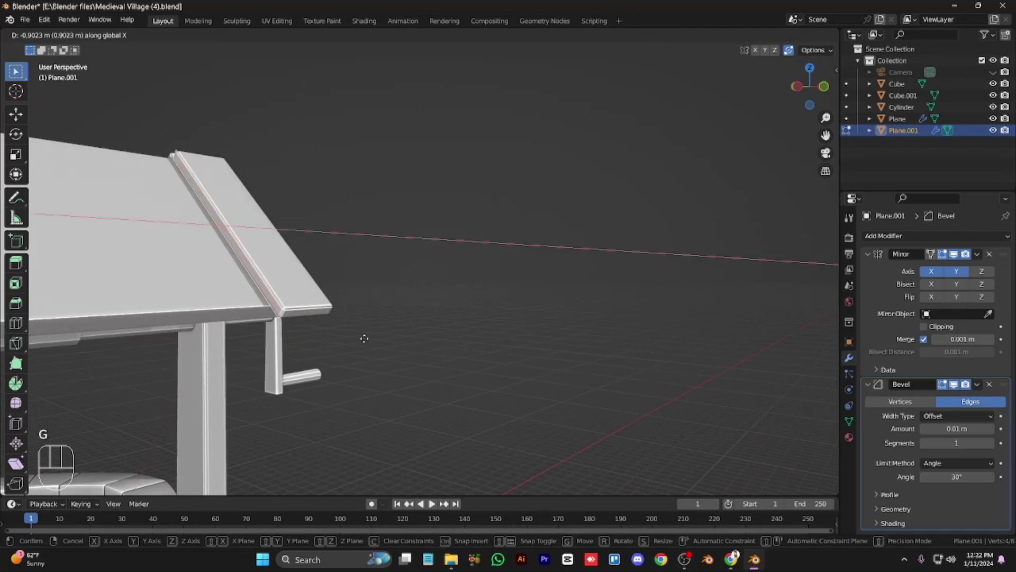
pyautogui.click(376, 339)
# Remove the Bevel modifier from the plank object.
pyautogui.press('KP_6')
pyautogui.press('KP_6')
pyautogui.press('KP_6')
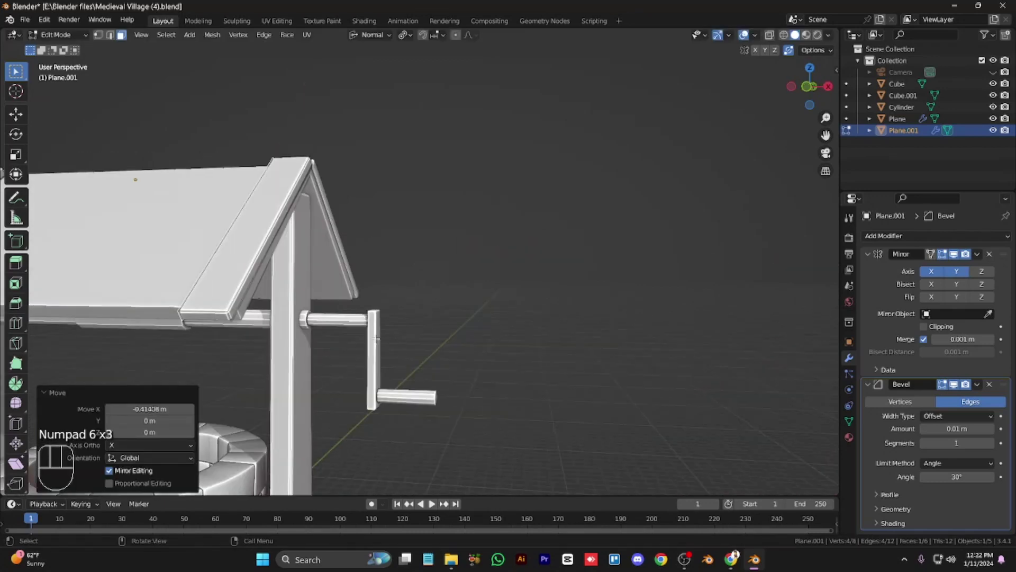
pyautogui.click(989, 384)
pyautogui.press('ctrl+KP_4')
pyautogui.press('ctrl+KP_4')
pyautogui.press('ctrl+KP_4')
pyautogui.press('ctrl+KP_4')
pyautogui.press('ctrl+KP_4')
pyautogui.press('ctrl+KP_4')
pyautogui.press('ctrl+KP_4')
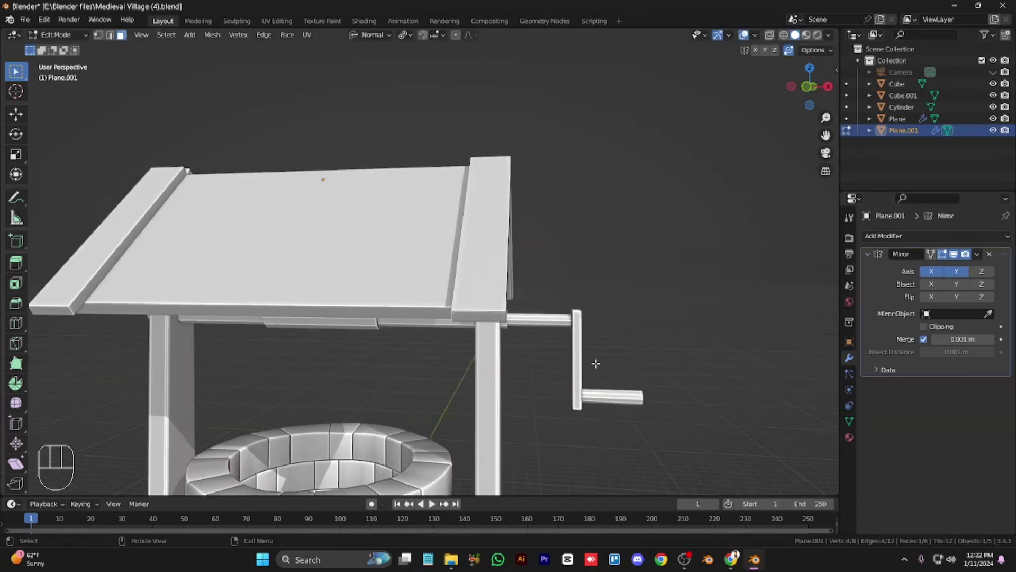
# Add four evenly spaced loop cuts across the plank and one centered loop cut along its length.
pyautogui.press('KP_4')
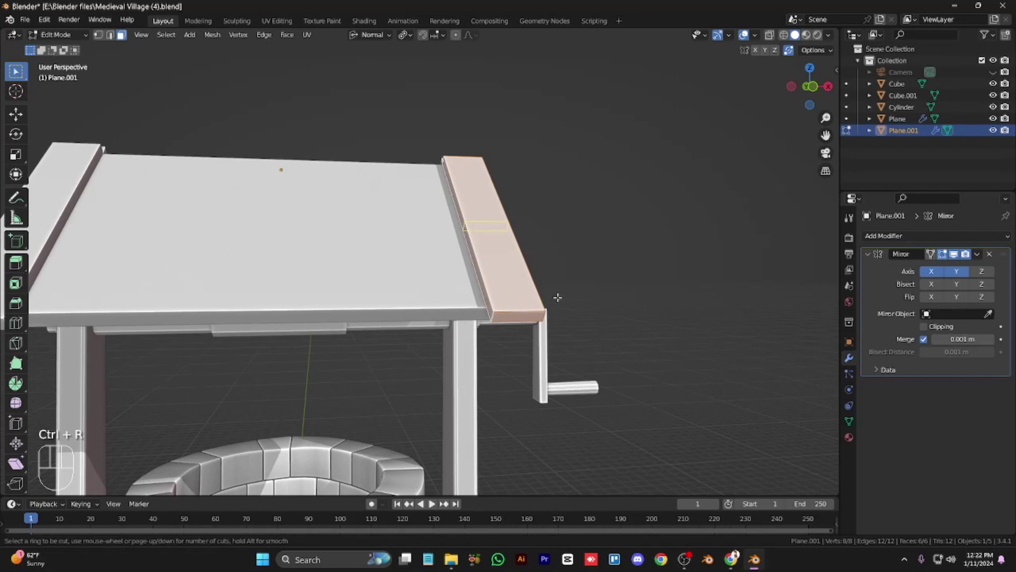
pyautogui.click(539, 269)
pyautogui.rightClick(539, 268)
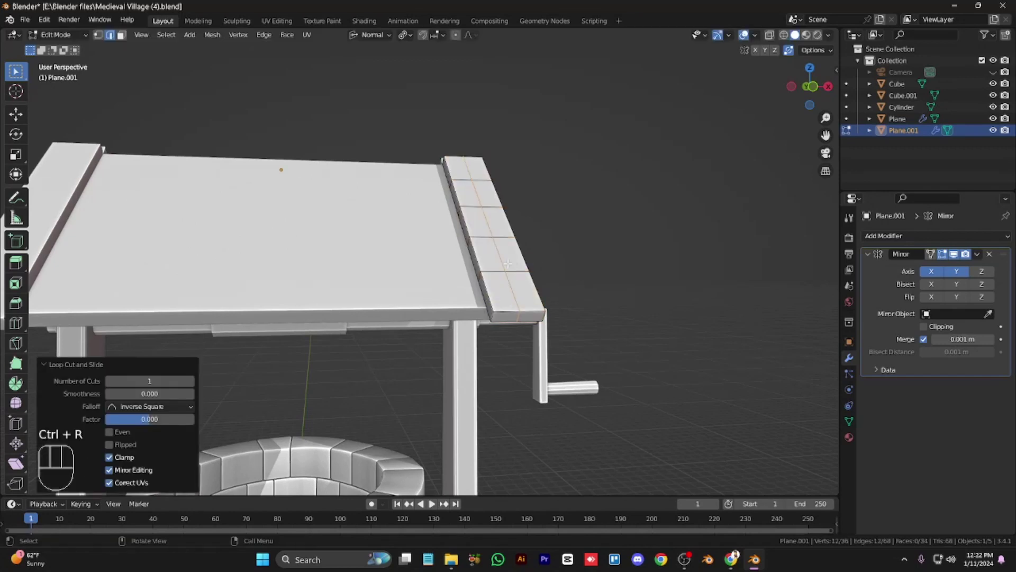
# Duplicate the whole plank about -1.785 m along X, leaving a narrow gap to the first plank.
pyautogui.press('a')
pyautogui.press('KP_7')
pyautogui.hotkey('shift', 'd')
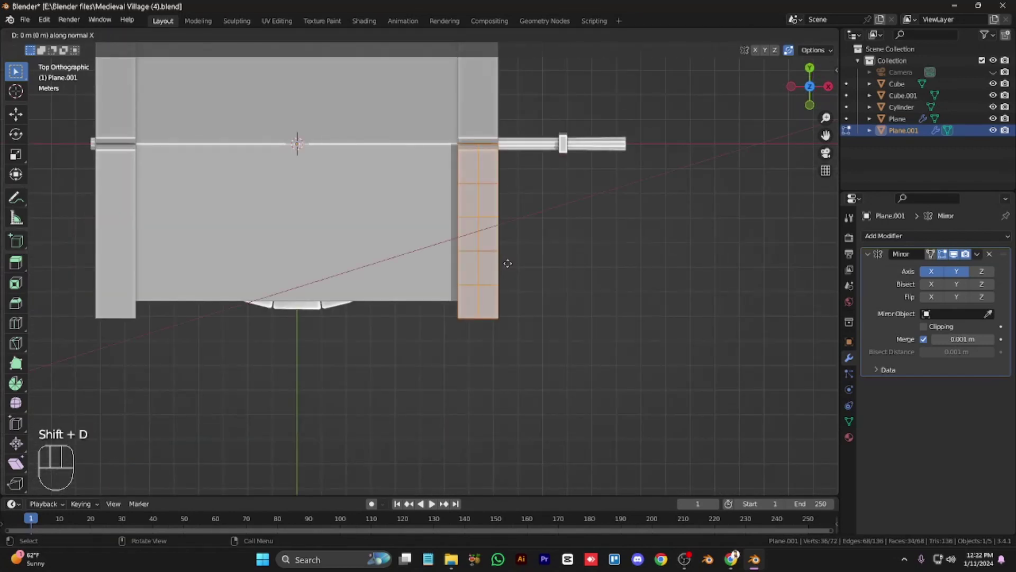
pyautogui.press('x')
pyautogui.click(465, 260)
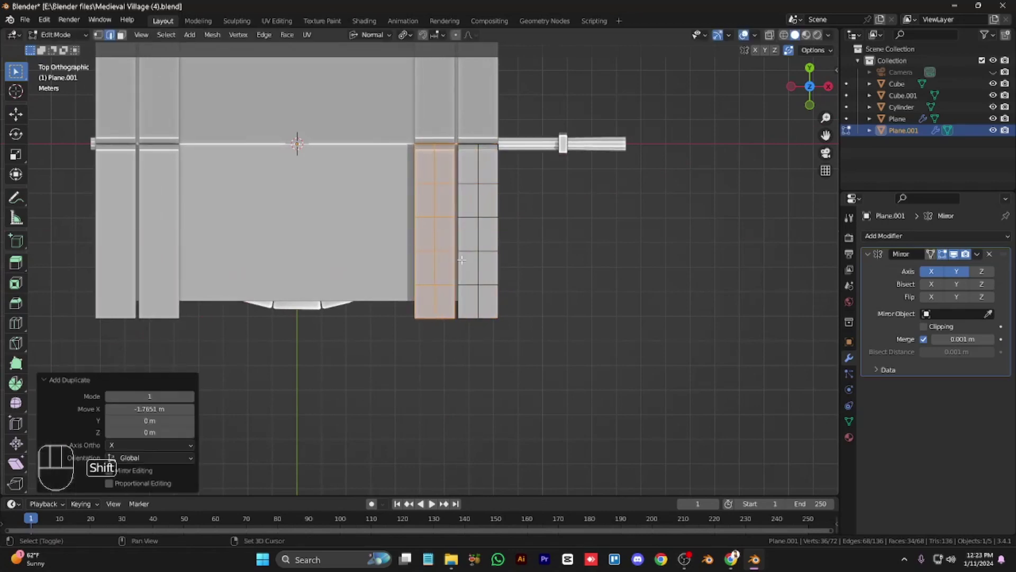
pyautogui.hotkey('shift', 'r')
pyautogui.hotkey('shift', 'r')
pyautogui.hotkey('ctrl', 'z')
pyautogui.hotkey('ctrl', 'z')
# Duplicate the plank three more times at -1.785 m spacing along X, switching the transform orientation to Global.
pyautogui.hotkey('shift', 'd')
pyautogui.press('x')
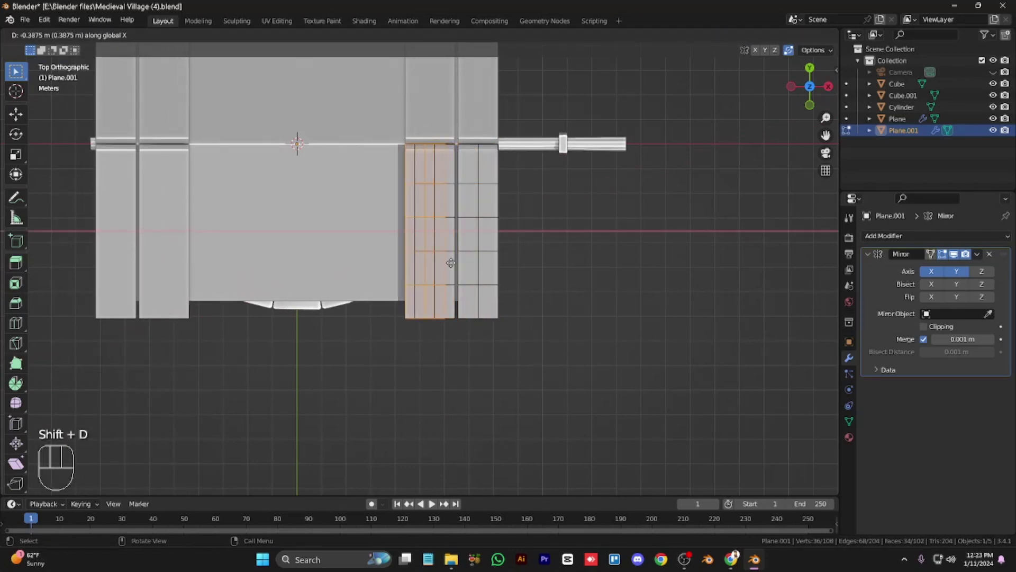
pyautogui.click(372, 204)
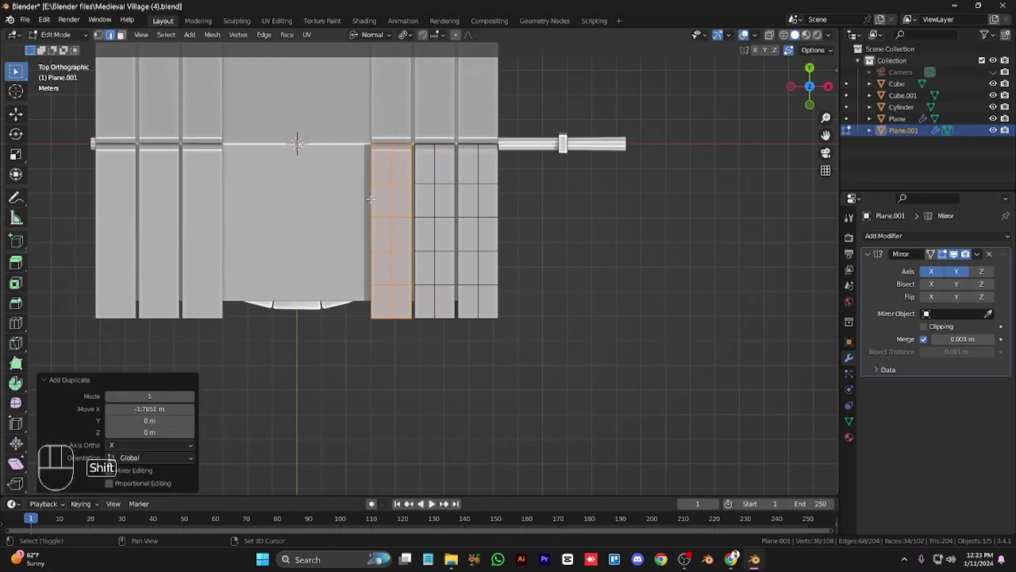
pyautogui.press(',')
pyautogui.click(542, 290)
pyautogui.hotkey('shift', 'r')
pyautogui.hotkey('shift', 'r')
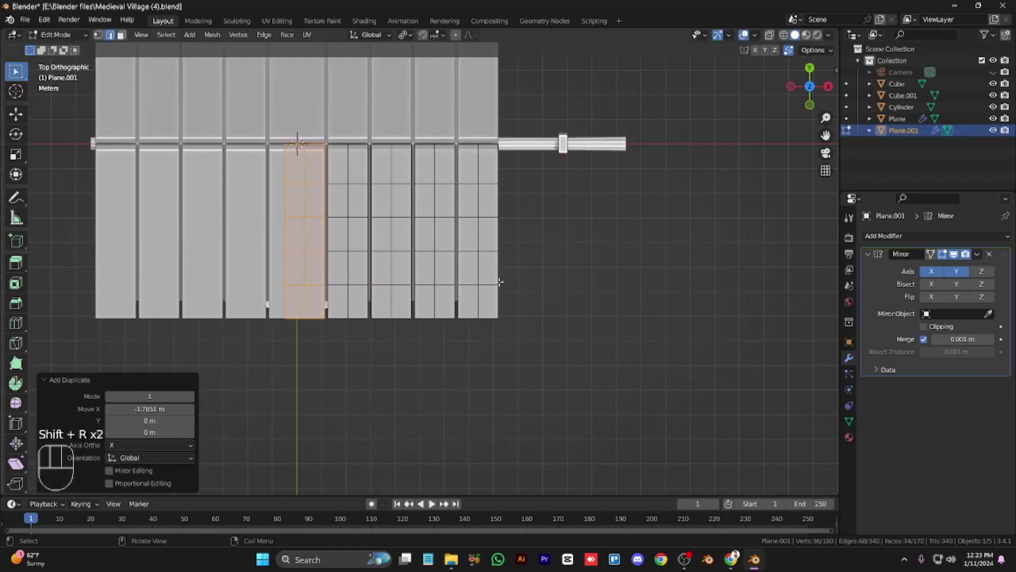
# Shift all the planks about 0.09 m along X and narrow each one to about 0.92 along X.
pyautogui.press('a')
pyautogui.press('s')
pyautogui.rightClick(535, 295)
pyautogui.press('g')
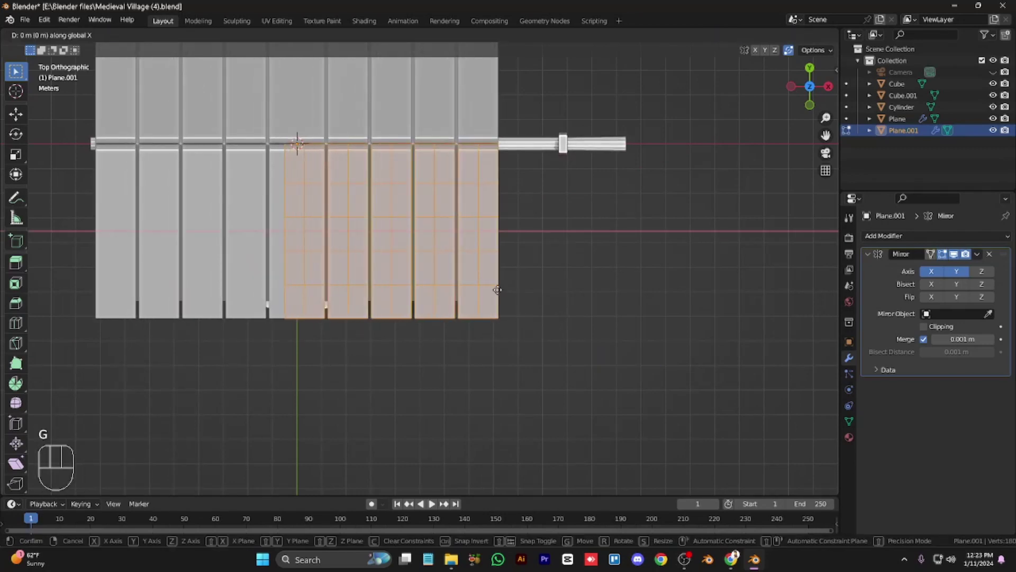
pyautogui.click(497, 289)
pyautogui.press('s')
pyautogui.press('x')
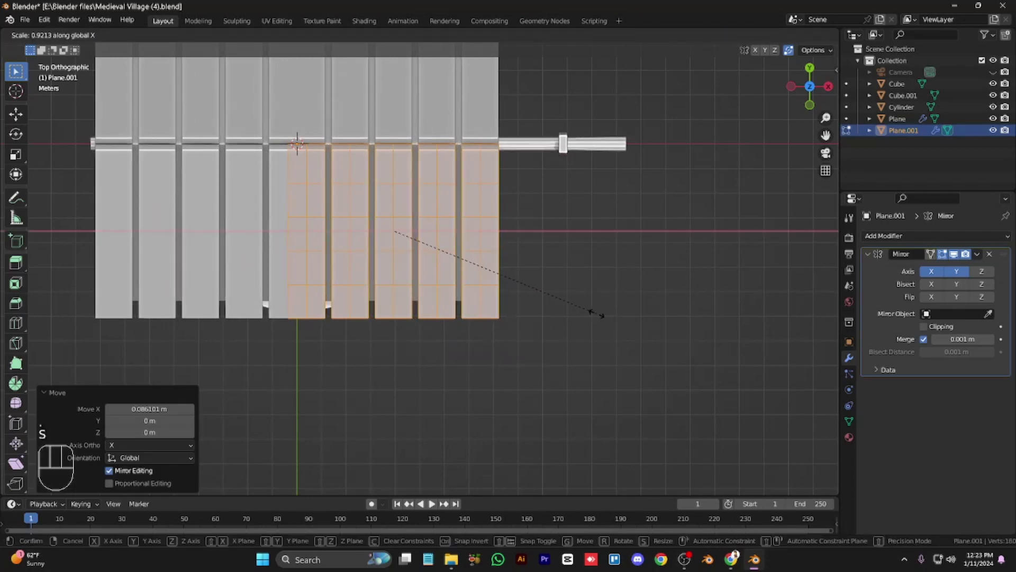
pyautogui.rightClick(590, 311)
# Move the four inner planks about 0.11 m along X to tighten the gap to the outermost plank.
pyautogui.click(424, 252)
pyautogui.press('l')
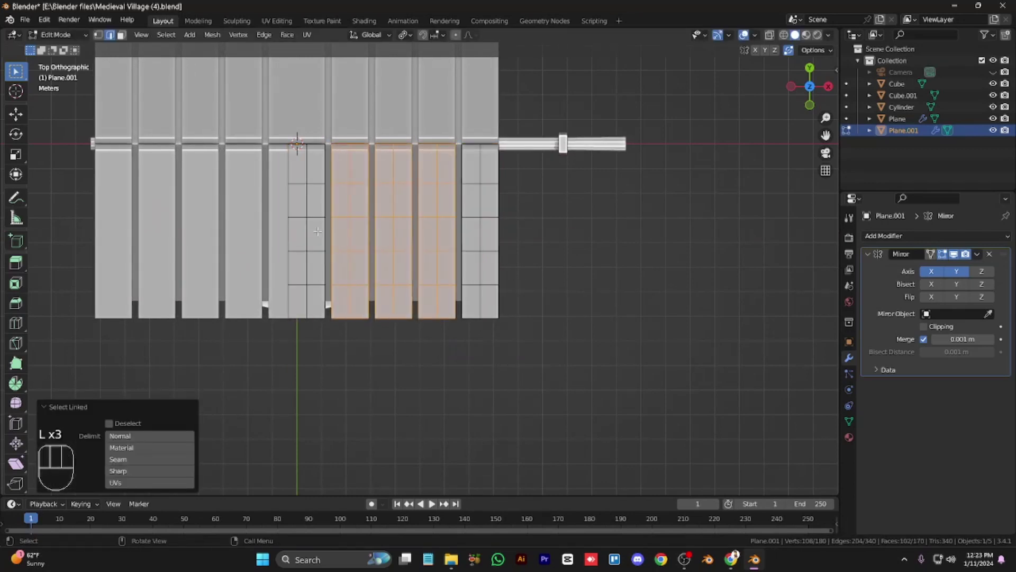
pyautogui.press('l')
pyautogui.press('g')
pyautogui.click(361, 231)
pyautogui.hotkey('alt', 'z')
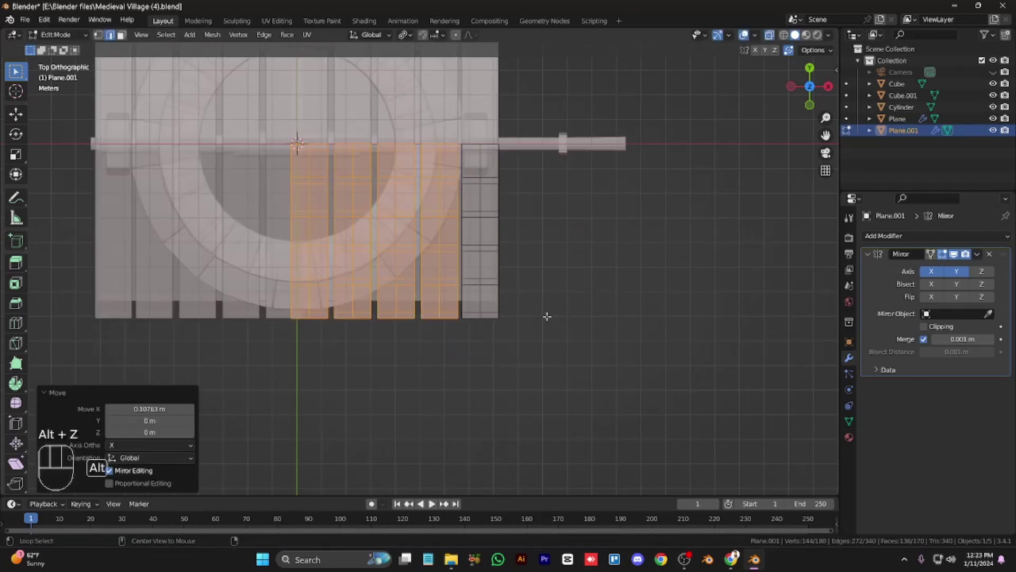
pyautogui.hotkey('alt', 'z')
# Move the three inner planks slightly along X to narrow their gap to the neighbouring plank.
pyautogui.click(397, 281)
pyautogui.press('l')
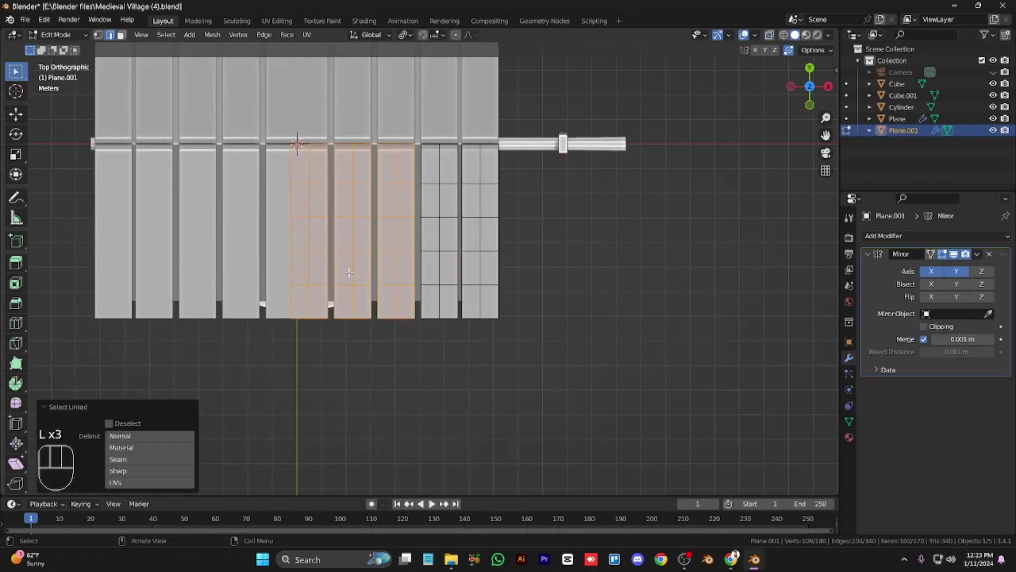
pyautogui.press('g')
pyautogui.click(381, 343)
pyautogui.click(374, 381)
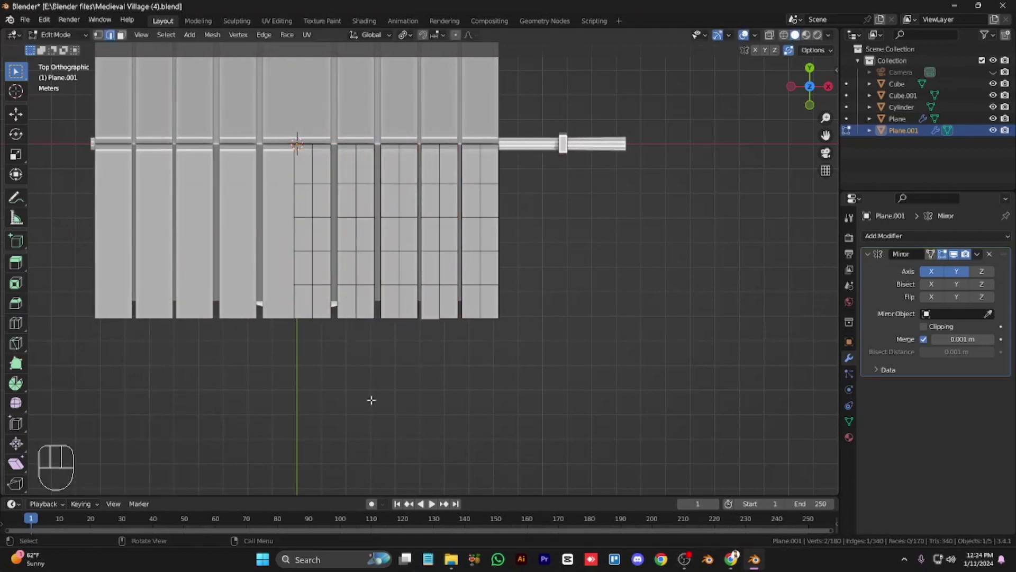
# Move the two innermost planks slightly along X to even out the spacing.
pyautogui.press('l')
pyautogui.press('l')
pyautogui.press('g')
pyautogui.press('x')
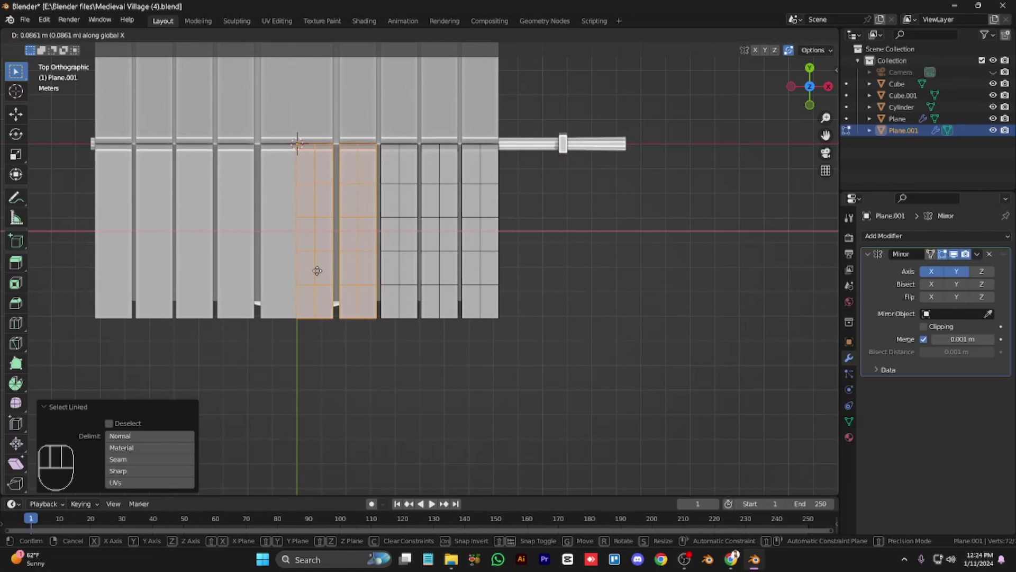
pyautogui.click(318, 272)
# Move the innermost plank about 0.086 m along X so it clears the mirror centre line.
pyautogui.click(317, 274)
pyautogui.press('l')
pyautogui.press('g')
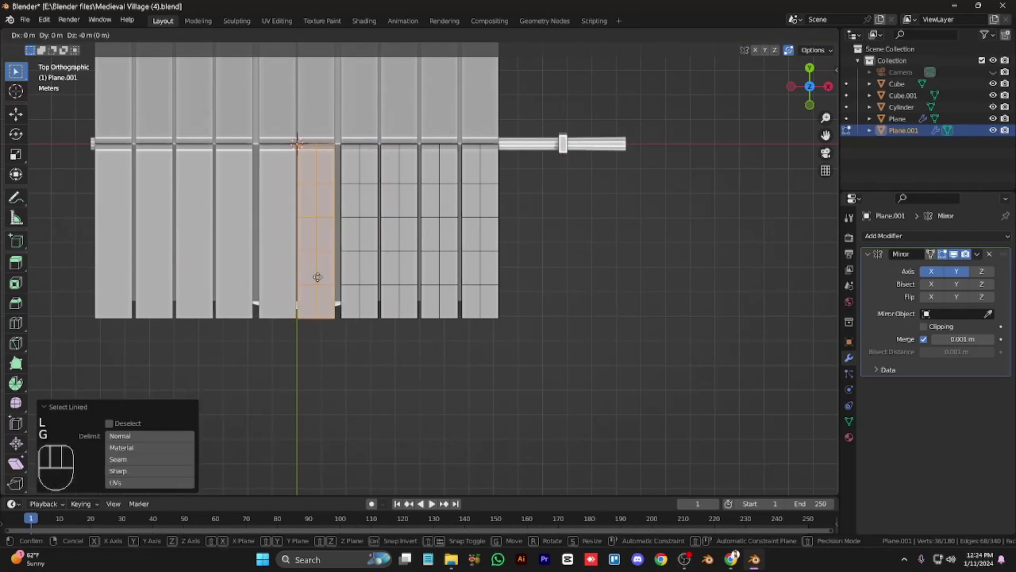
pyautogui.press('x')
pyautogui.click(320, 277)
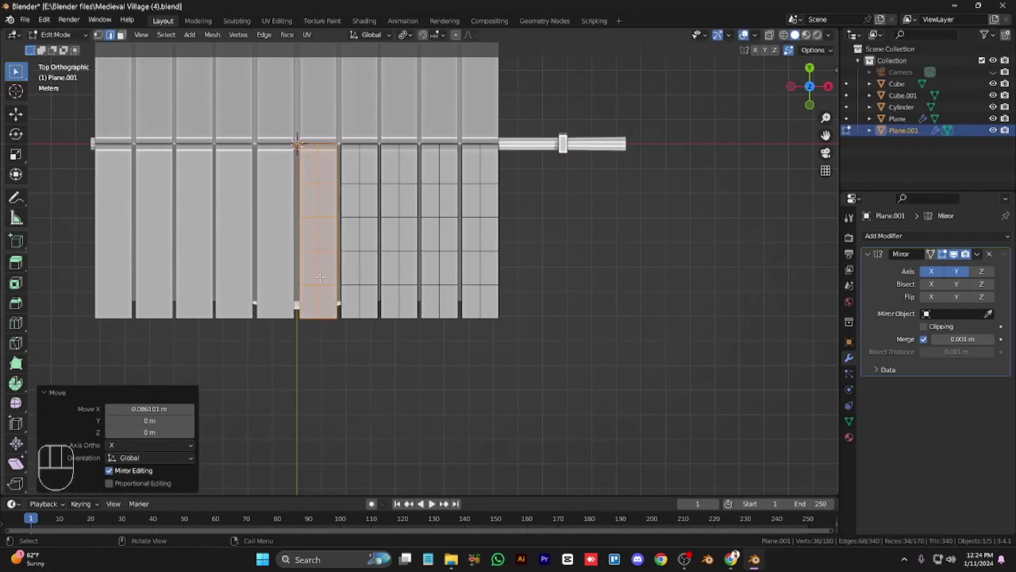
# Randomize all vertices of the roof planks by a small amount, well under 0.1 m, for a slightly uneven look.
pyautogui.press('KP_2')
pyautogui.press('KP_2')
pyautogui.press('KP_2')
pyautogui.press('KP_2')
pyautogui.press('KP_6')
pyautogui.press('KP_6')
pyautogui.press('a')
pyautogui.scroll(-2, 319, 277)
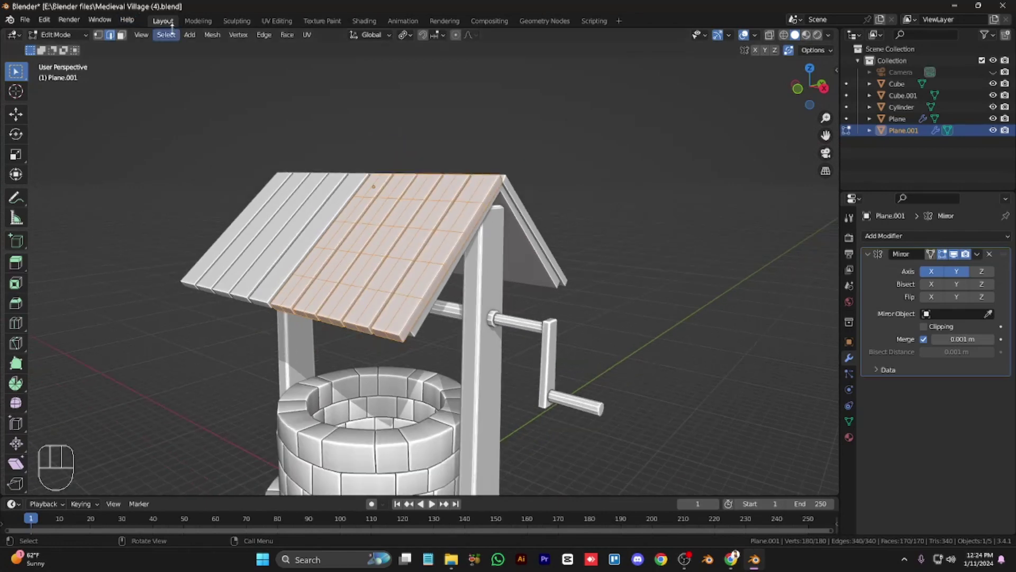
pyautogui.click(212, 34)
pyautogui.moveTo(278, 61)
pyautogui.click(336, 161)
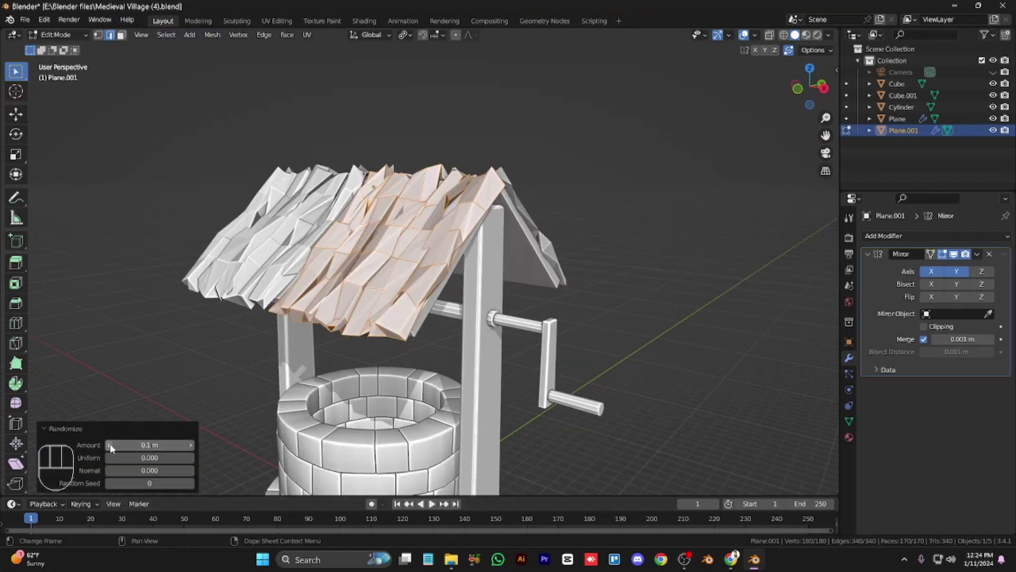
pyautogui.moveTo(110, 447); pyautogui.dragTo(107, 443)
pyautogui.press('Tab')
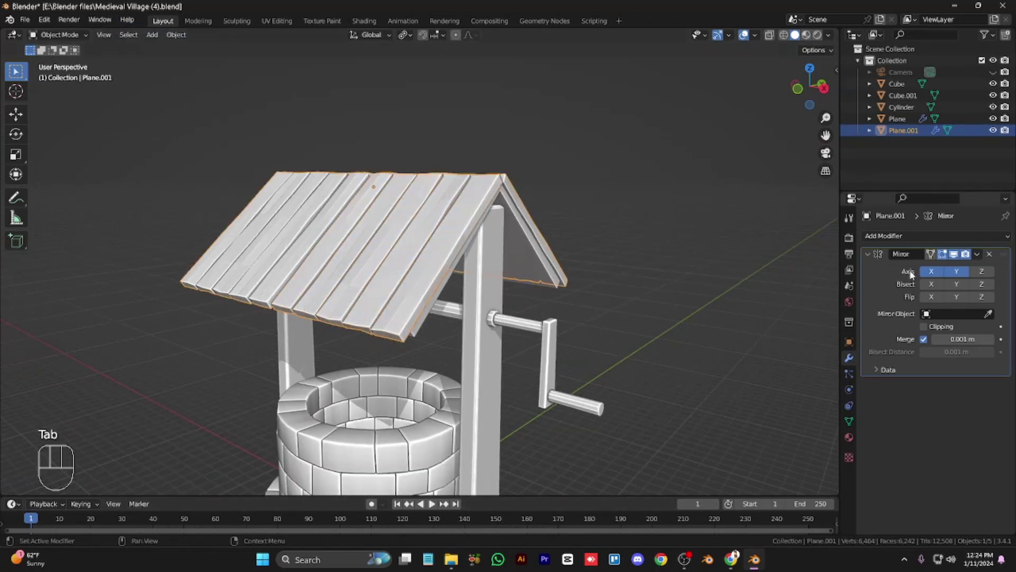
# Add a Bevel modifier with an amount of 0.01 m to the roof planks and apply it.
pyautogui.click(874, 236)
pyautogui.click(781, 280)
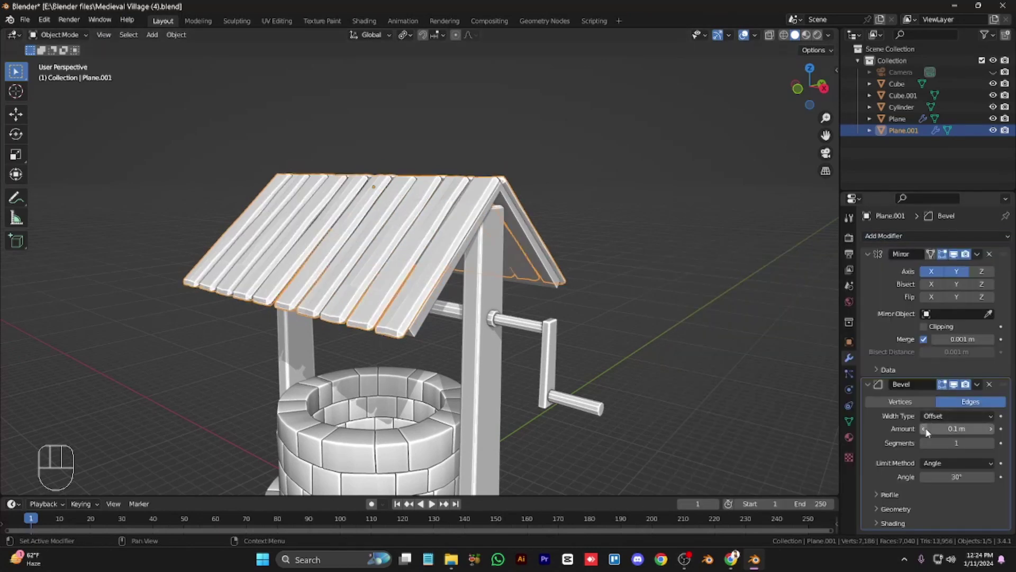
pyautogui.moveTo(956, 428); pyautogui.dragTo(947, 428)
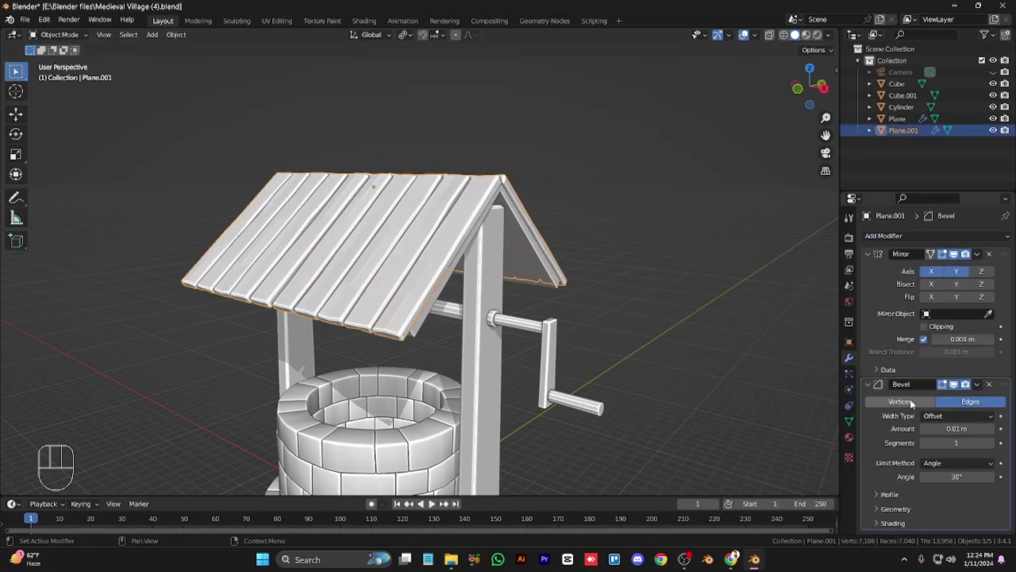
pyautogui.hotkey('ctrl', 'a')
pyautogui.click(511, 206)
pyautogui.press('Tab')
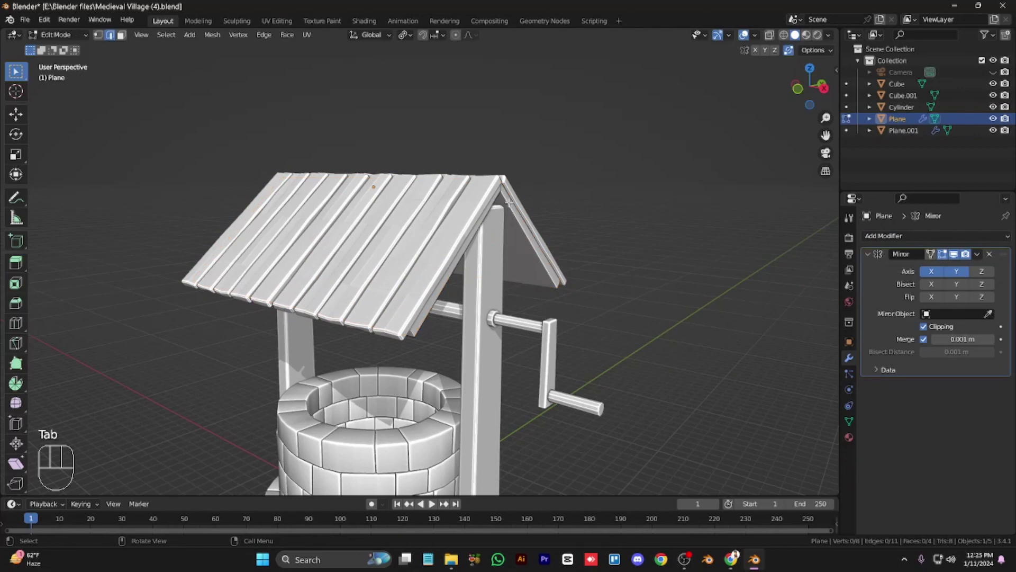
pyautogui.press('KP_6')
pyautogui.press('KP_6')
pyautogui.press('KP_6')
pyautogui.press('KP_6')
pyautogui.press('KP_6')
pyautogui.press('KP_6')
pyautogui.press('KP_6')
pyautogui.press('KP_6')
pyautogui.press('KP_6')
pyautogui.press('KP_6')
pyautogui.press('KP_6')
pyautogui.press('KP_6')
pyautogui.press('KP_6')
pyautogui.press('KP_Subtract')
pyautogui.press('Tab')
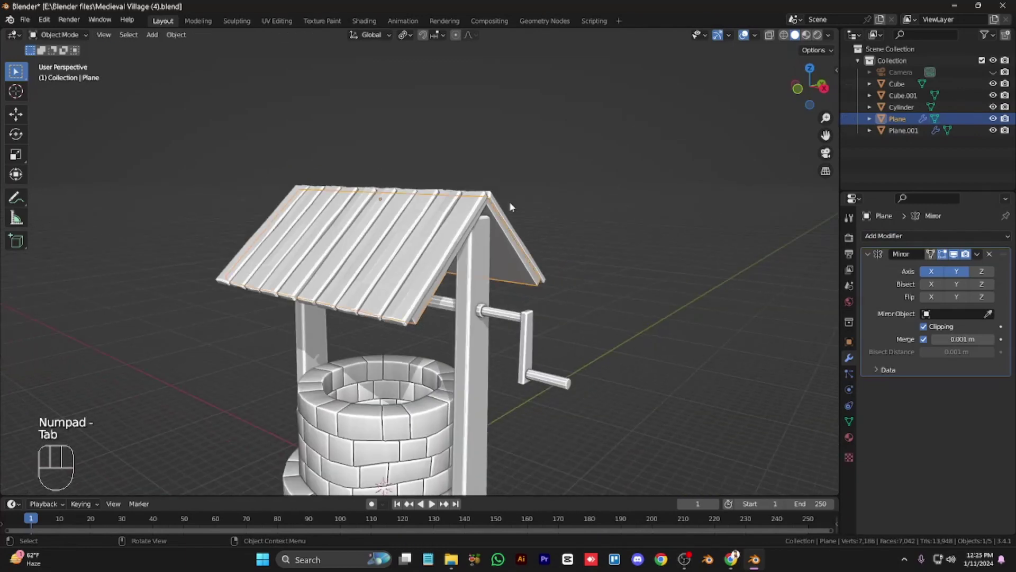
# Switch the viewport to Material Preview shading and create a new material named WOOD on the two posts.
pyautogui.press('ctrl+KP_2')
pyautogui.press('ctrl+KP_2')
pyautogui.press('z')
pyautogui.click(511, 260)
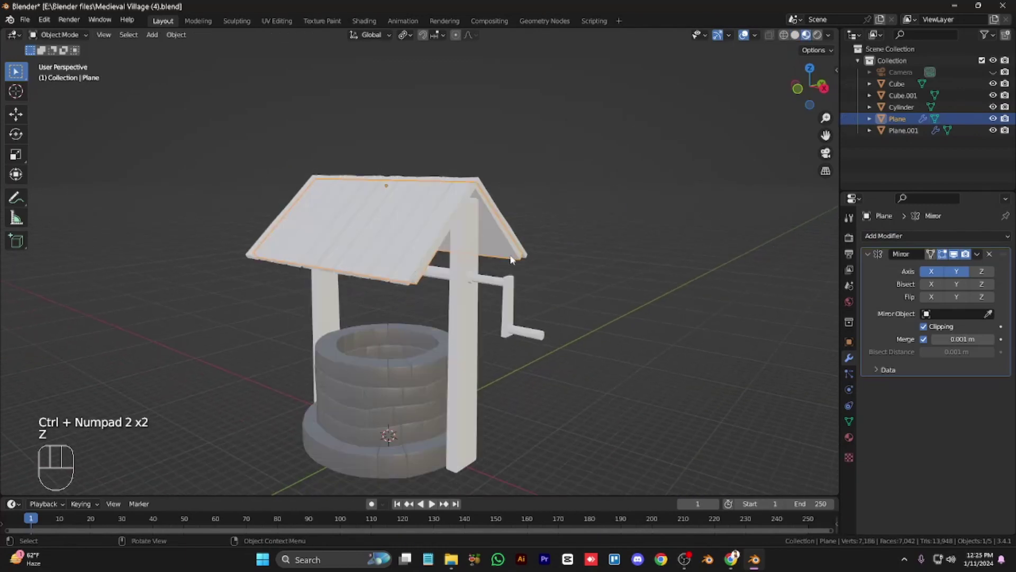
pyautogui.click(466, 305)
pyautogui.click(849, 437)
pyautogui.click(922, 284)
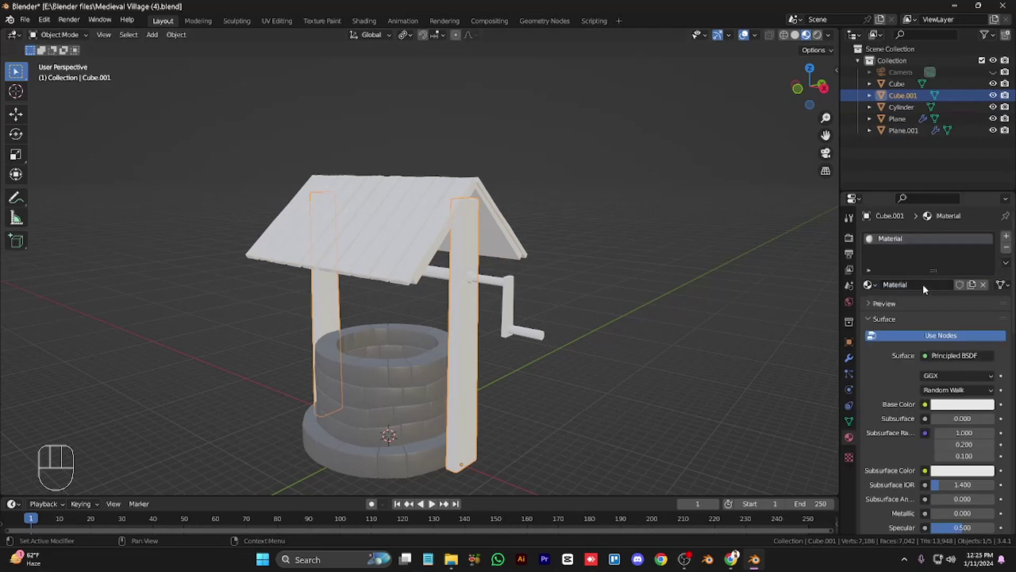
# Give the posts' material a reddish-brown base color and set Specular to 0.2.
pyautogui.click(960, 404)
pyautogui.moveTo(936, 299); pyautogui.dragTo(924, 307)
pyautogui.moveTo(984, 241); pyautogui.dragTo(985, 274)
pyautogui.scroll(-6, 969, 419)
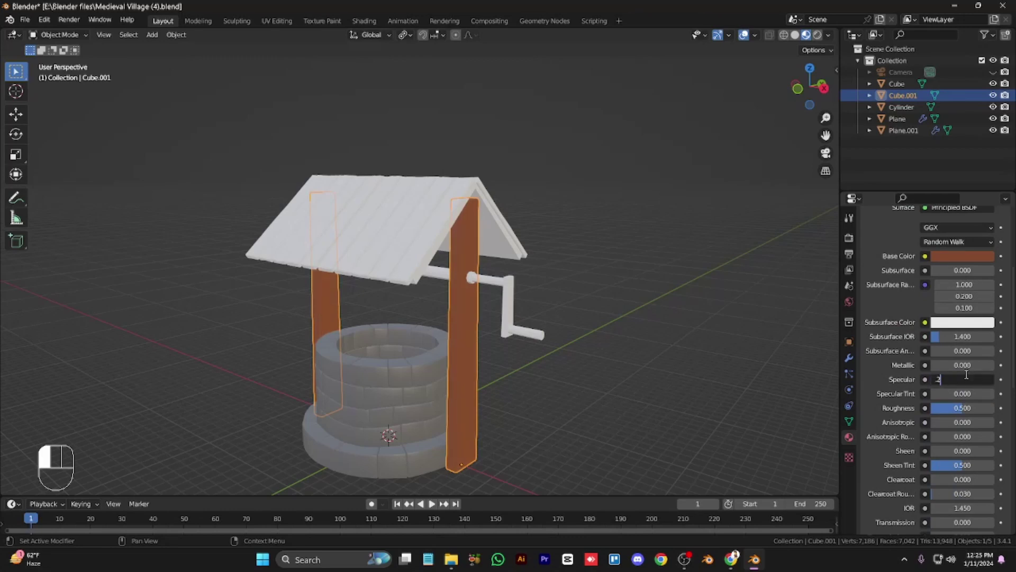
# Assign the existing WOOD material to the whole crossbar and crank object.
pyautogui.click(508, 304)
pyautogui.press('Tab')
pyautogui.scroll(2, 508, 305)
pyautogui.press('KP_2')
pyautogui.press('KP_4')
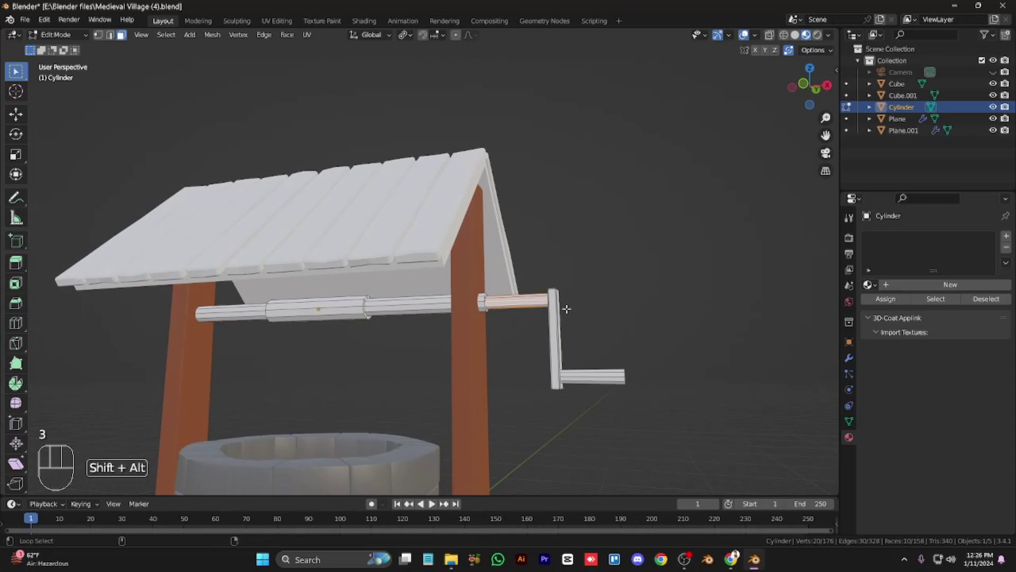
pyautogui.press('KP_4')
pyautogui.press('KP_4')
pyautogui.press('ctrl+KP_4')
pyautogui.press('ctrl+KP_4')
pyautogui.press('ctrl+KP_4')
pyautogui.press('ctrl+KP_4')
pyautogui.press('ctrl+KP_4')
pyautogui.press('ctrl+KP_4')
pyautogui.press('KP_4')
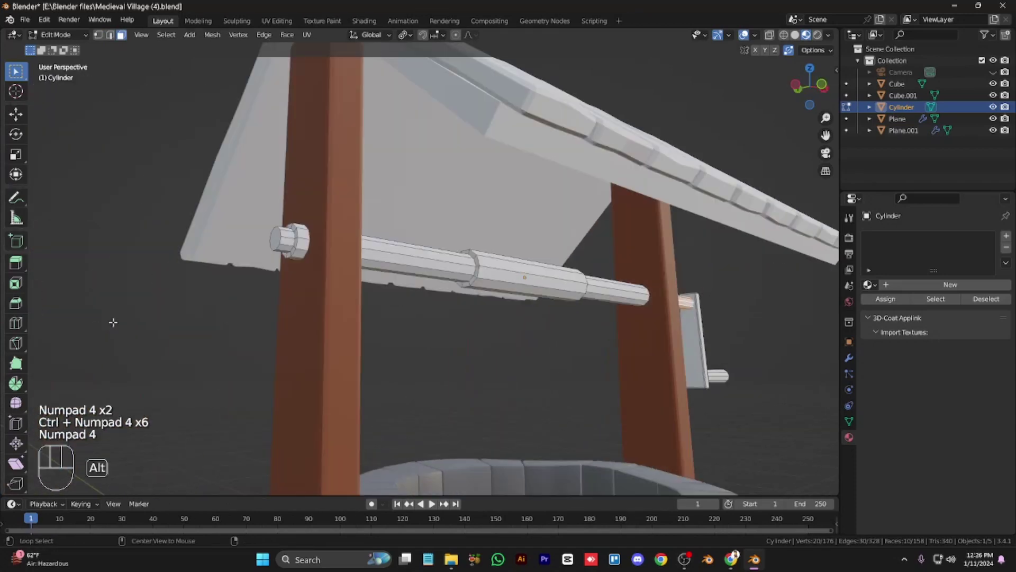
pyautogui.press('Tab')
pyautogui.click(869, 285)
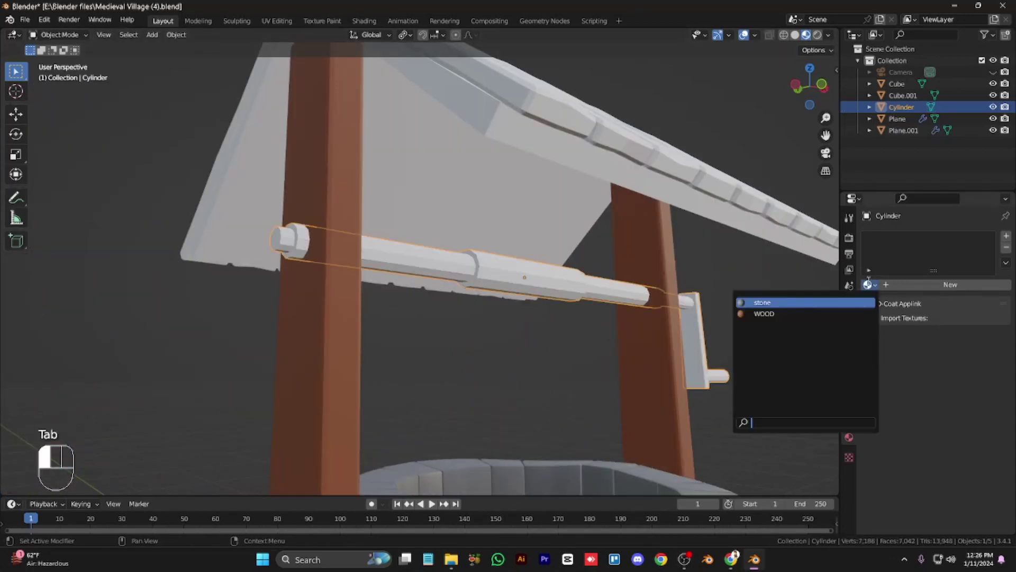
pyautogui.click(949, 284)
pyautogui.click(963, 406)
pyautogui.click(868, 284)
pyautogui.click(858, 325)
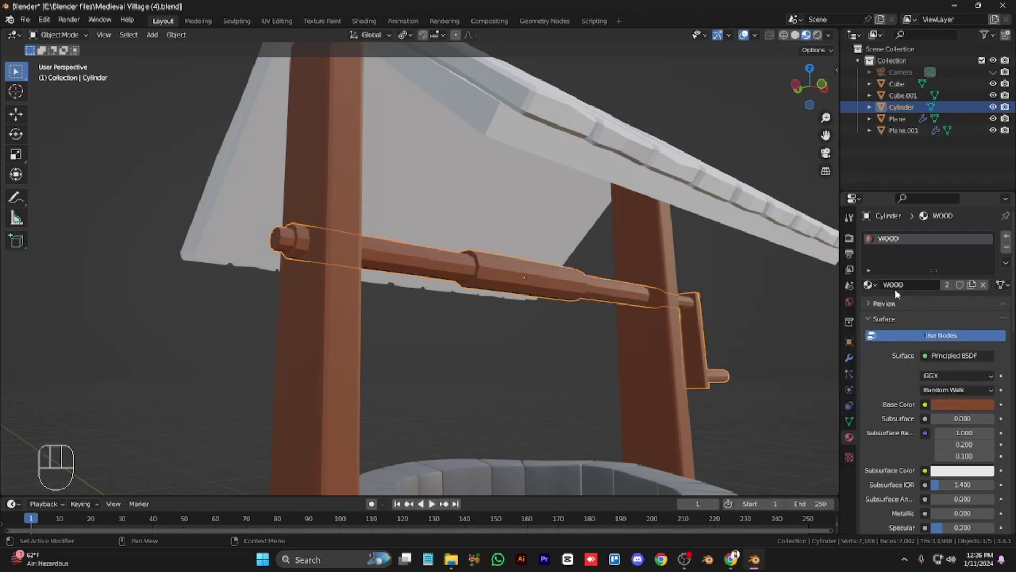
# Add a second material with a mid-grey metallic look and assign it to the crossbar's end stub outside the post.
pyautogui.press('Tab')
pyautogui.click(1006, 236)
pyautogui.click(867, 307)
pyautogui.click(859, 325)
pyautogui.click(962, 441)
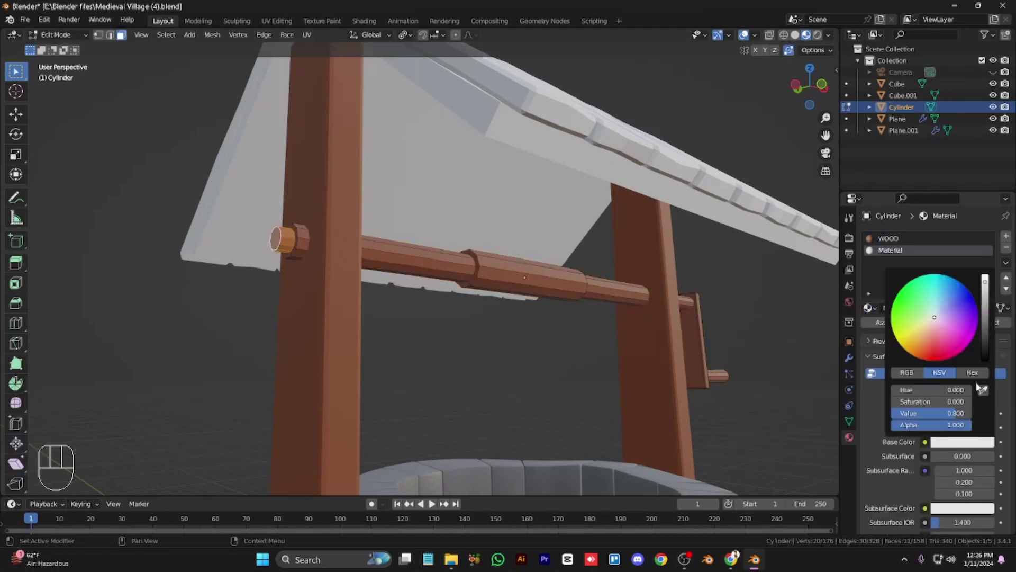
pyautogui.moveTo(986, 271); pyautogui.dragTo(986, 328)
pyautogui.scroll(-3, 903, 404)
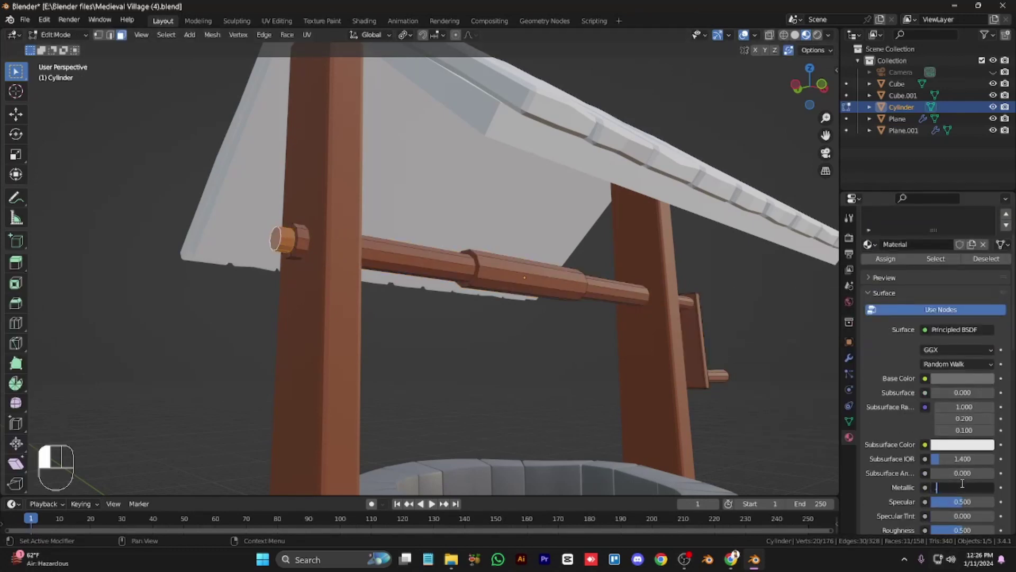
pyautogui.scroll(3, 905, 334)
pyautogui.press('Tab')
# Assign the grey metal material to the rod section between the post and the crank arm.
pyautogui.press('KP_Subtract')
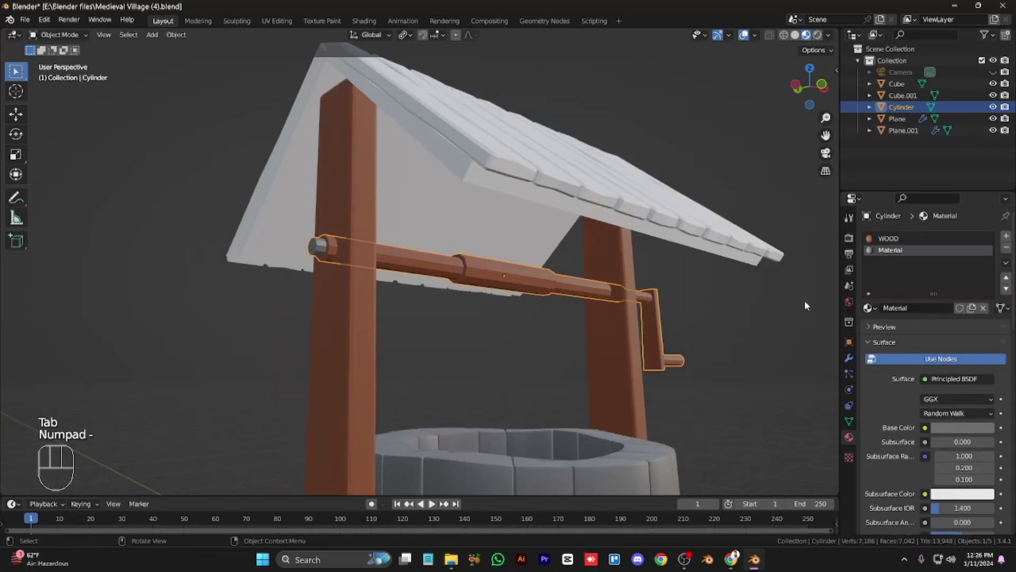
pyautogui.press('KP_6')
pyautogui.press('KP_6')
pyautogui.press('KP_6')
pyautogui.press('KP_6')
pyautogui.press('KP_4')
pyautogui.press('KP_4')
pyautogui.press('KP_4')
pyautogui.press('KP_4')
pyautogui.press('Tab')
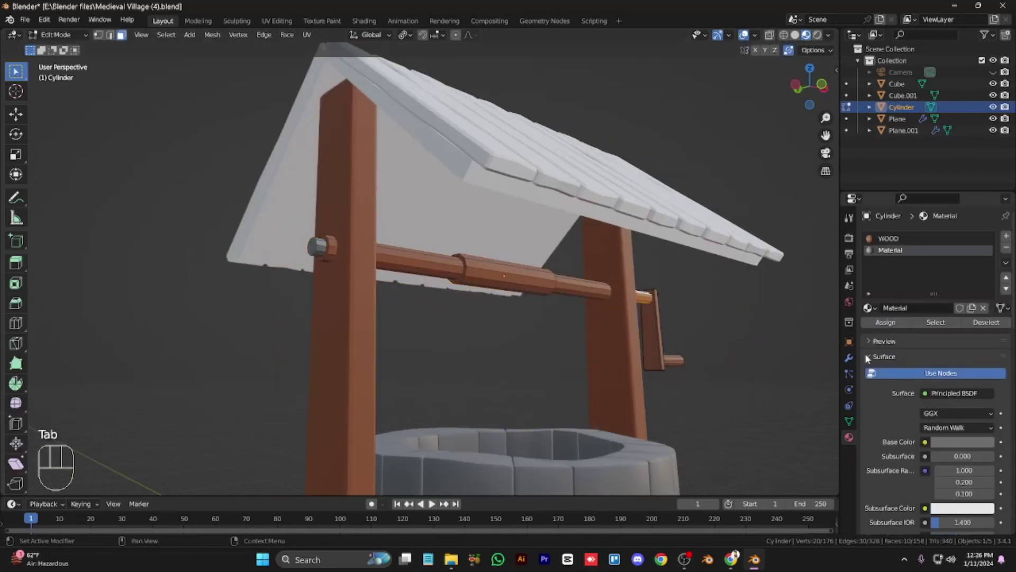
pyautogui.press('Tab')
# Create a third material with a grey base color of Value 0.291 and assign it to the crossbar's thick middle section.
pyautogui.press('KP_6')
pyautogui.press('KP_6')
pyautogui.press('Tab')
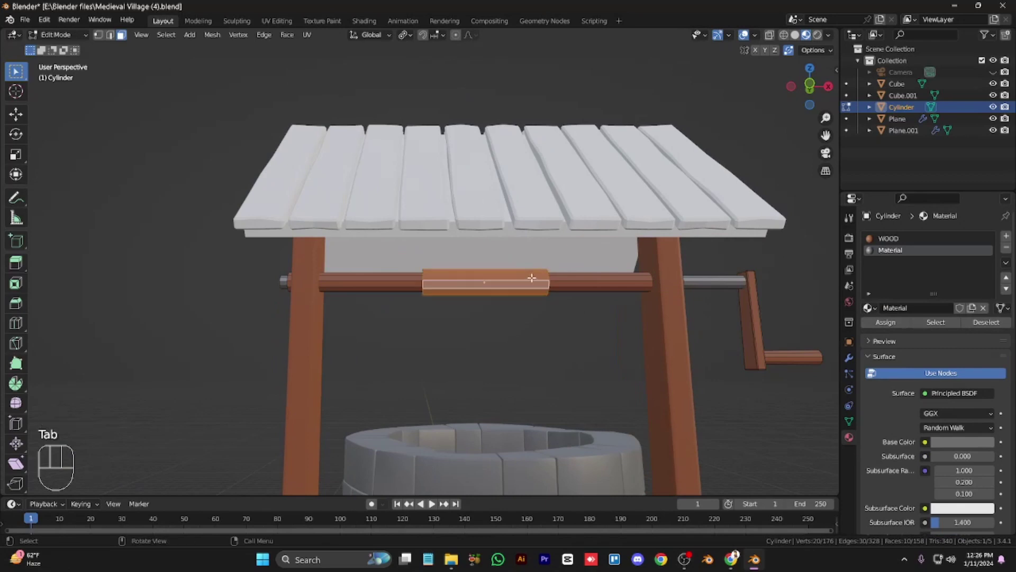
pyautogui.press('ctrl+KP_Add')
pyautogui.click(1004, 238)
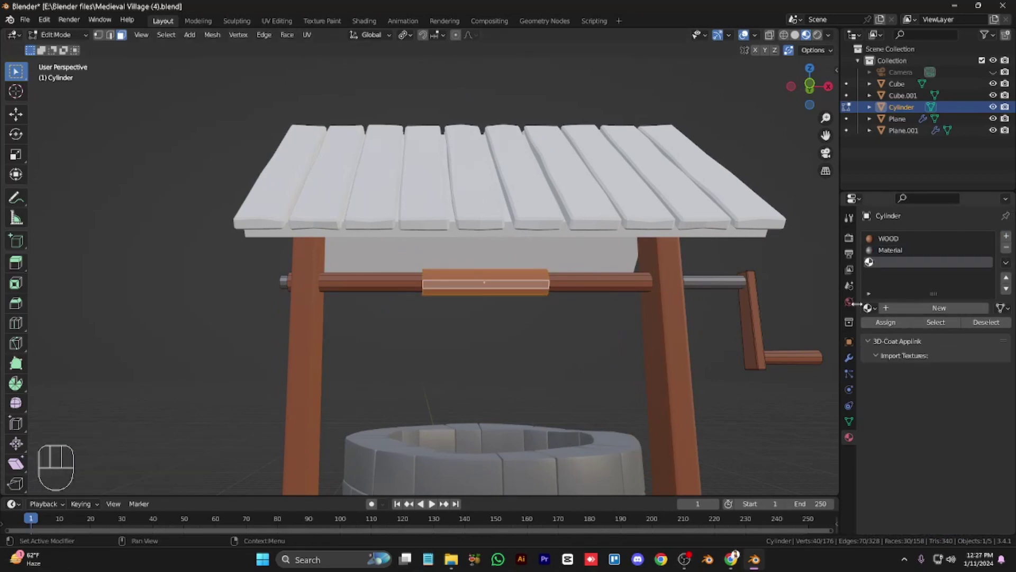
pyautogui.click(868, 307)
pyautogui.click(934, 308)
pyautogui.click(958, 442)
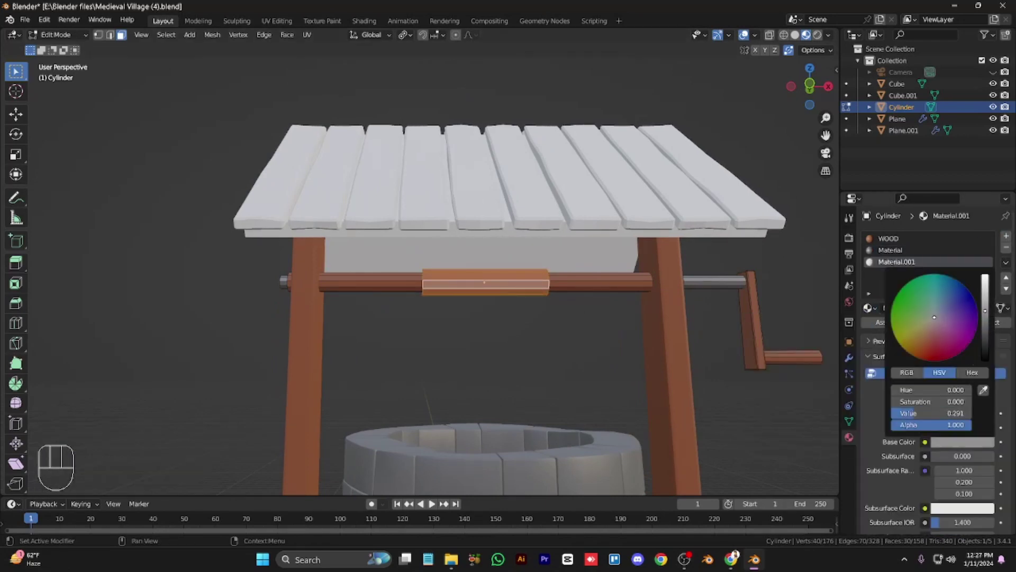
pyautogui.scroll(-6, 904, 459)
pyautogui.scroll(6, 871, 400)
pyautogui.click(885, 322)
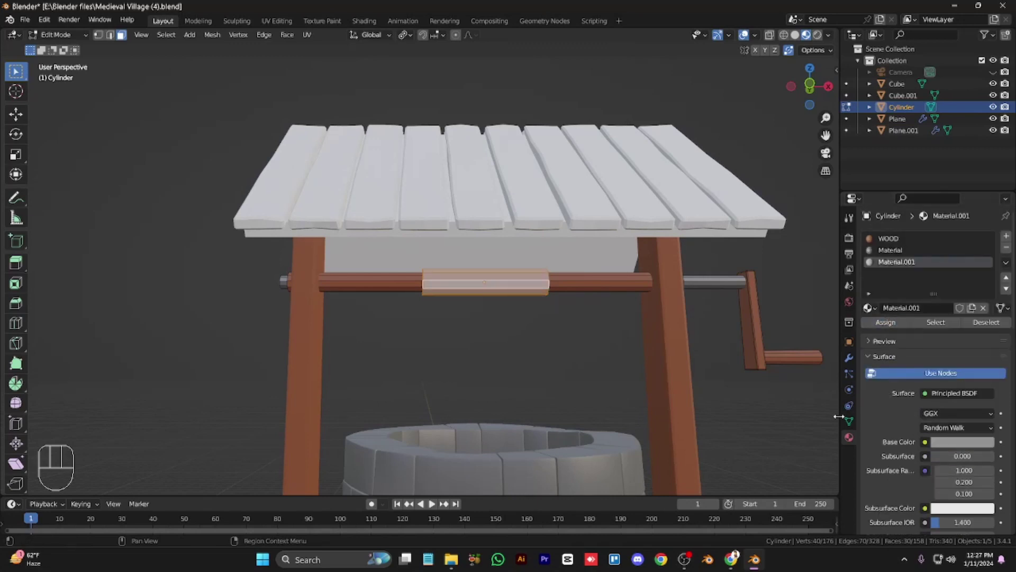
# Change the WOOD material's base color to a deeper brown and set its Specular to 0.
pyautogui.press('Tab')
pyautogui.press('KP_6')
pyautogui.press('ctrl+KP_6')
pyautogui.press('ctrl+KP_6')
pyautogui.press('ctrl+KP_6')
pyautogui.press('ctrl+KP_6')
pyautogui.press('KP_6')
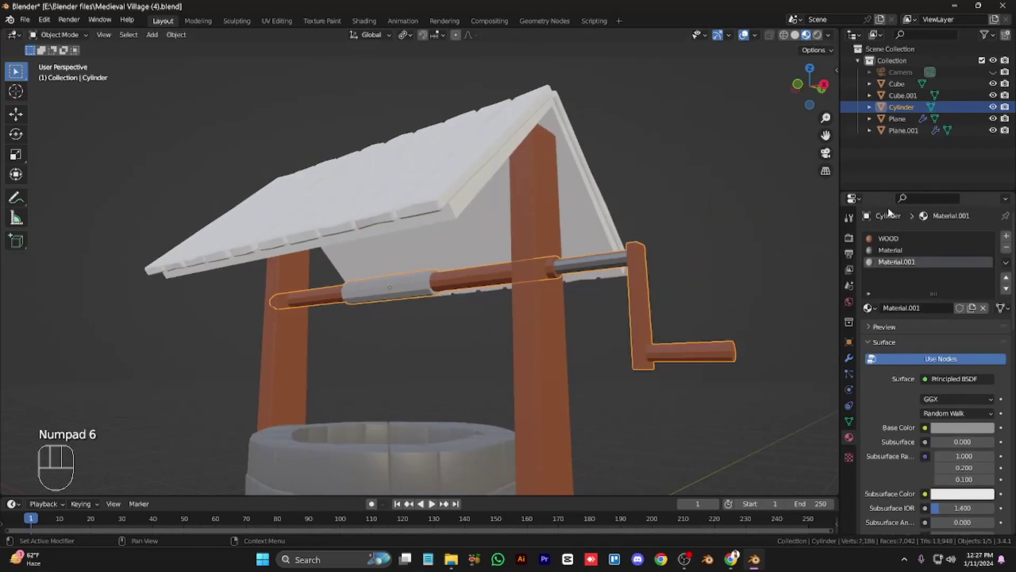
pyautogui.click(897, 238)
pyautogui.click(961, 427)
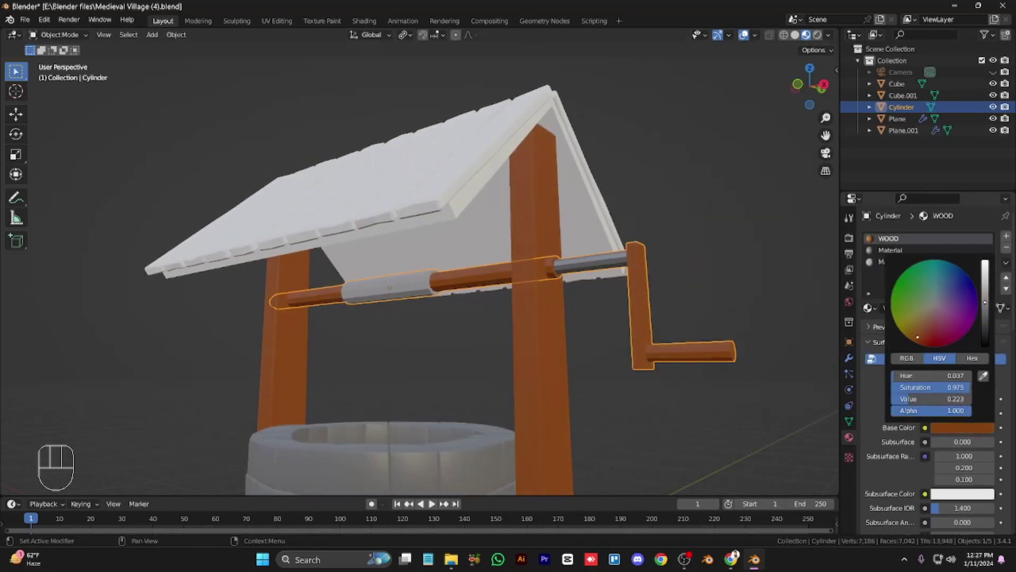
pyautogui.moveTo(917, 337); pyautogui.dragTo(921, 337)
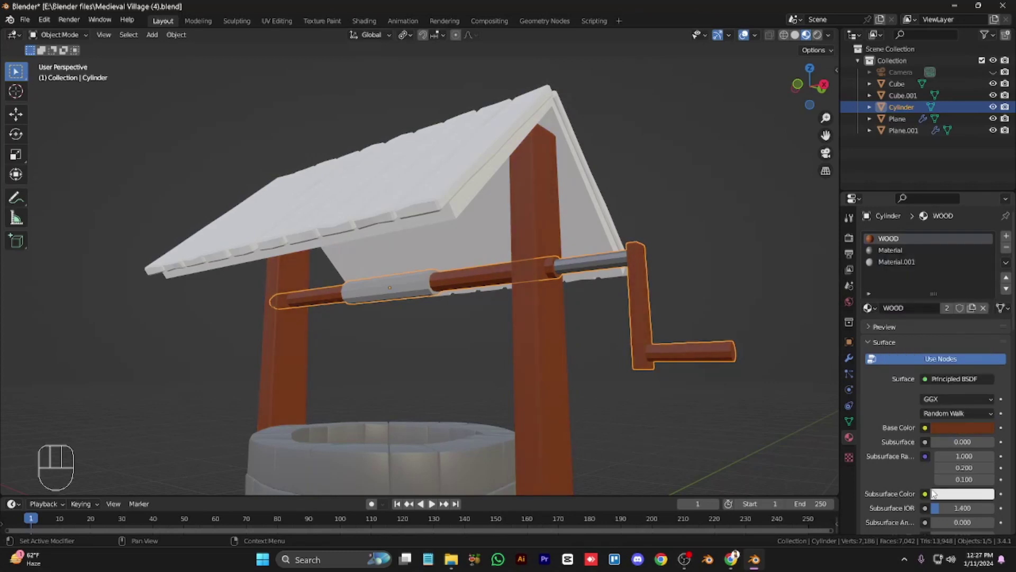
pyautogui.scroll(-1, 974, 507)
pyautogui.click(947, 412)
pyautogui.moveTo(936, 315); pyautogui.dragTo(923, 311)
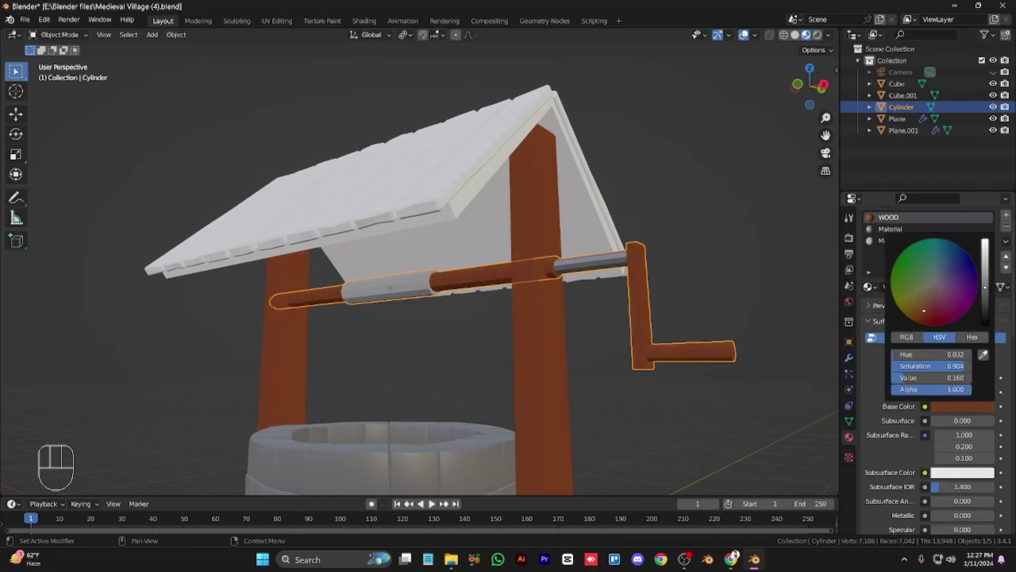
# Duplicate the WOOD material in a new slot, darken its base color and assign it to the crank's handle grip.
pyautogui.press('Tab')
pyautogui.press('l')
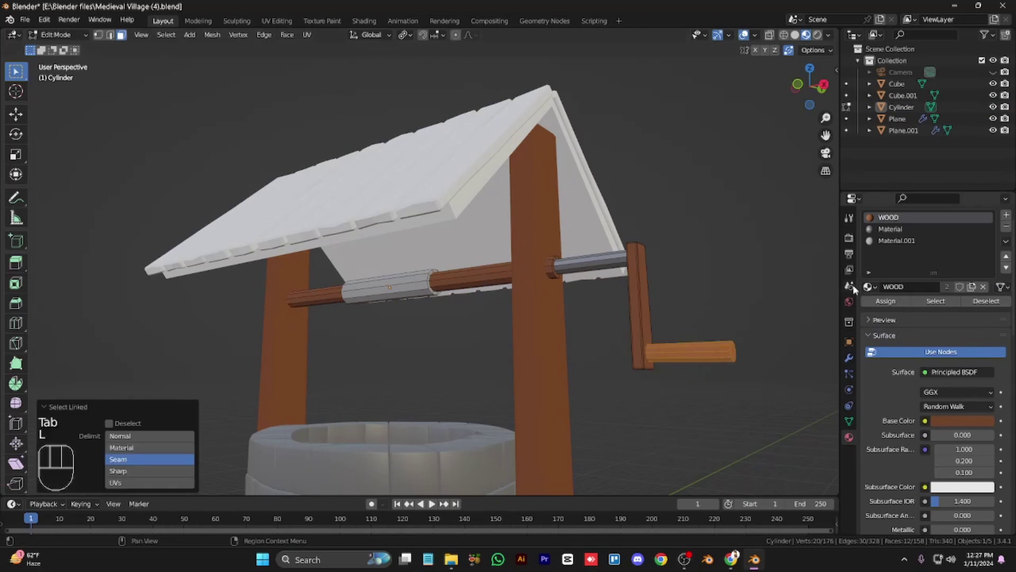
pyautogui.click(868, 286)
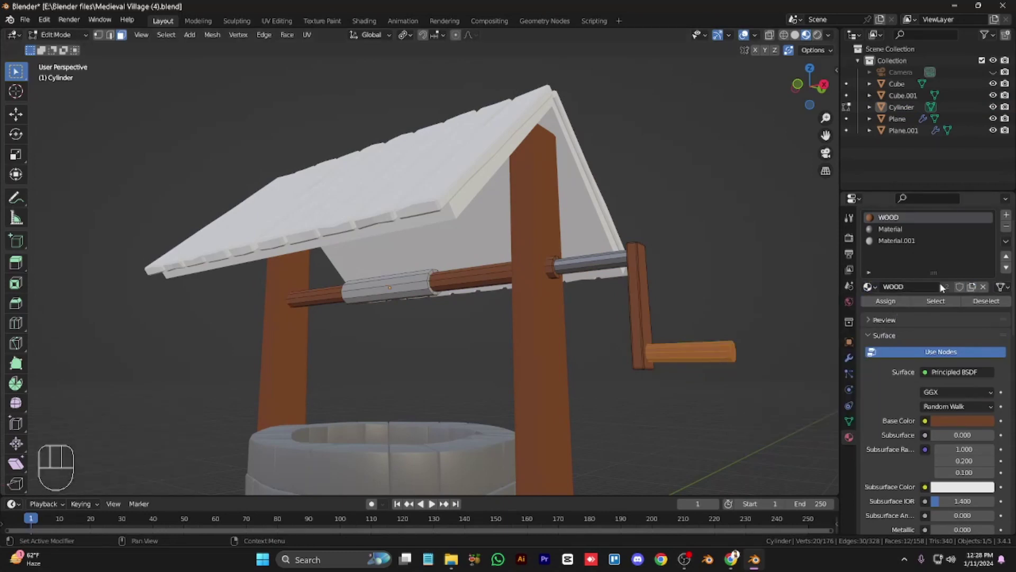
pyautogui.click(1006, 215)
pyautogui.click(870, 308)
pyautogui.click(847, 369)
pyautogui.scroll(-6, 965, 373)
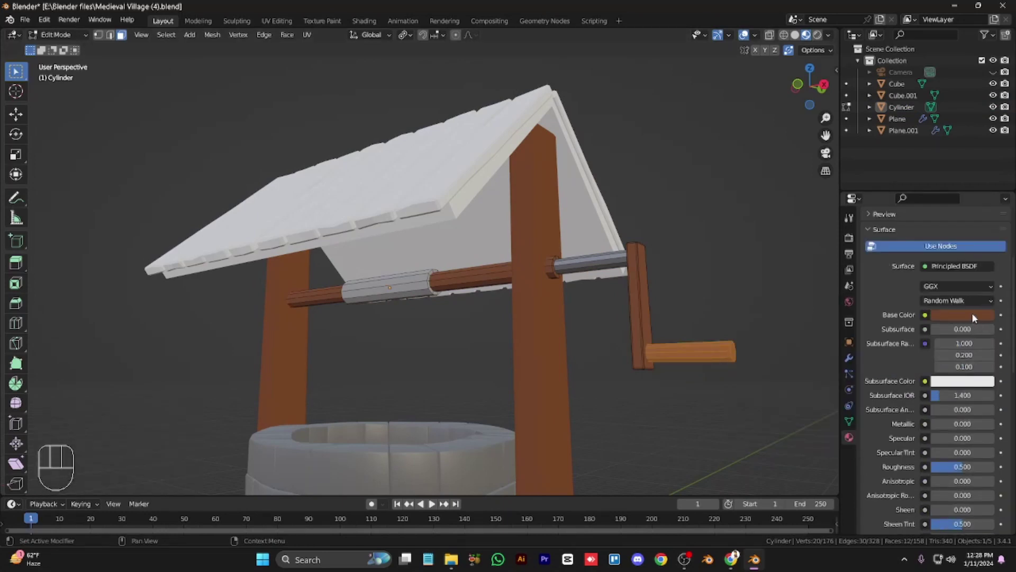
pyautogui.click(971, 314)
pyautogui.moveTo(985, 201); pyautogui.dragTo(985, 211)
pyautogui.scroll(6, 900, 309)
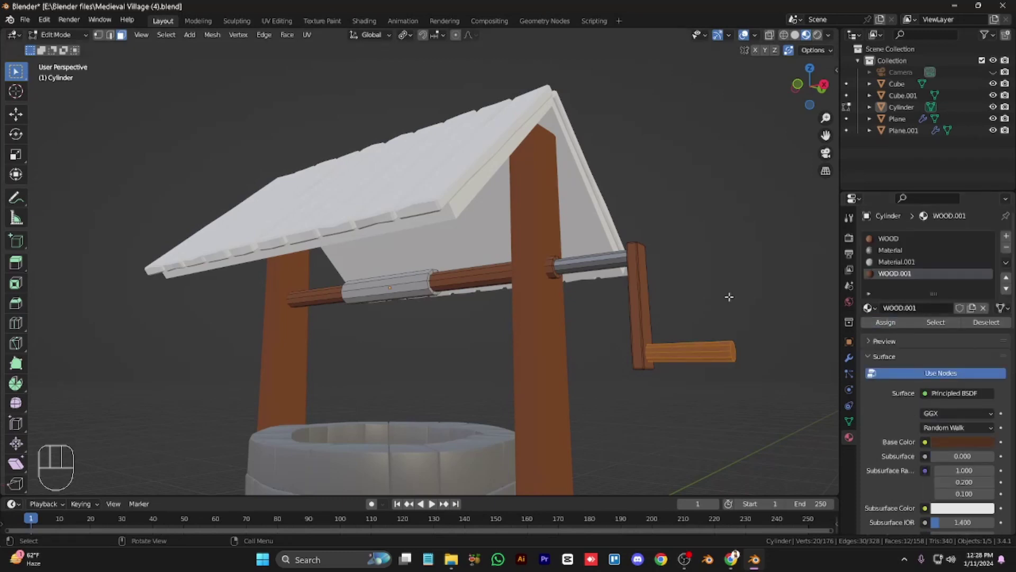
# Replace the two posts' material with the darker wood material WOOD.001.
pyautogui.press('Tab')
pyautogui.click(527, 403)
pyautogui.click(868, 284)
pyautogui.click(773, 345)
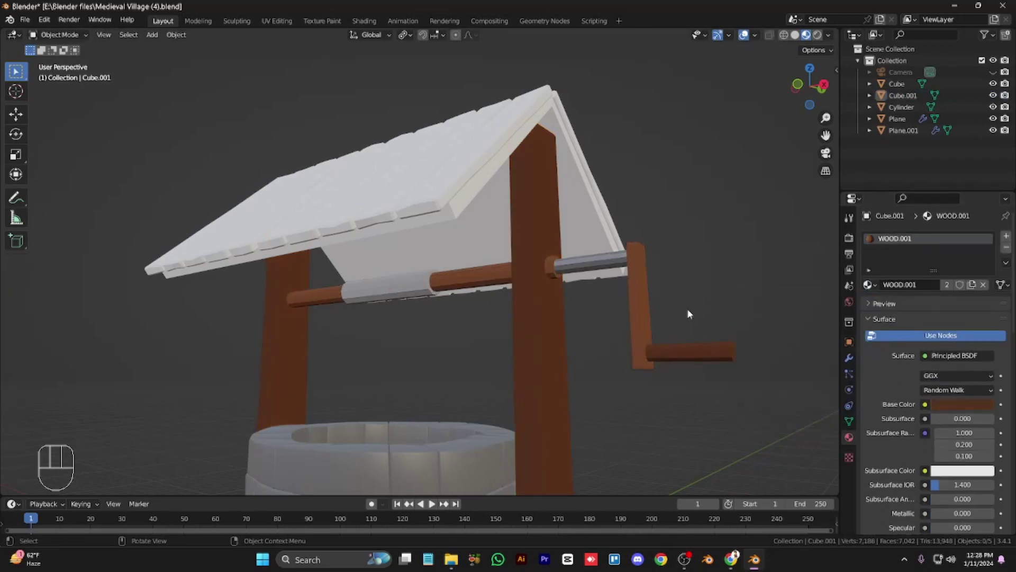
# Remove the WOOD, Material and Material.001 slots from the crossbar object, keeping only WOOD.001.
pyautogui.scroll(-4, 656, 313)
pyautogui.click(531, 284)
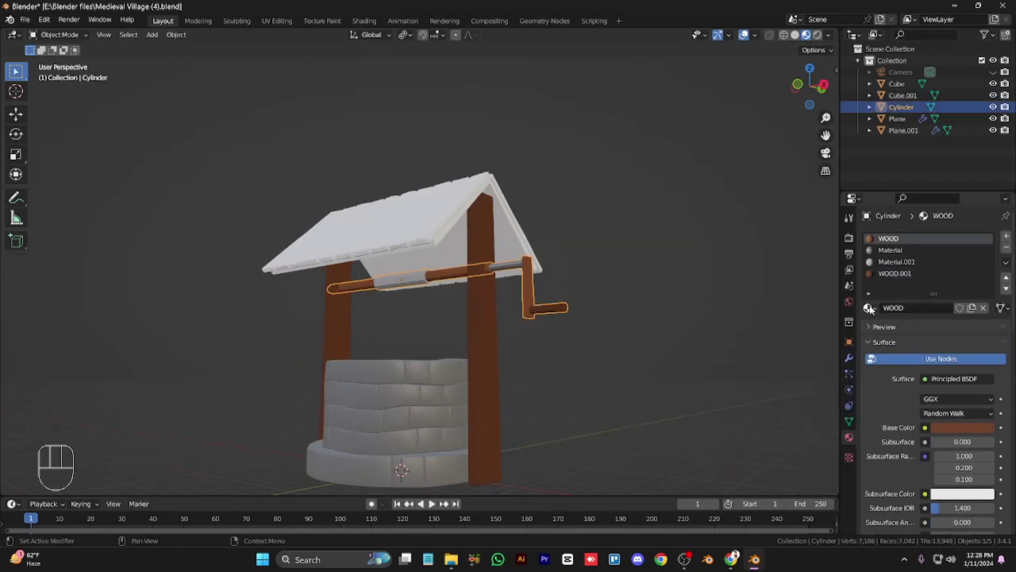
pyautogui.click(1007, 247)
pyautogui.click(1006, 248)
pyautogui.click(1006, 248)
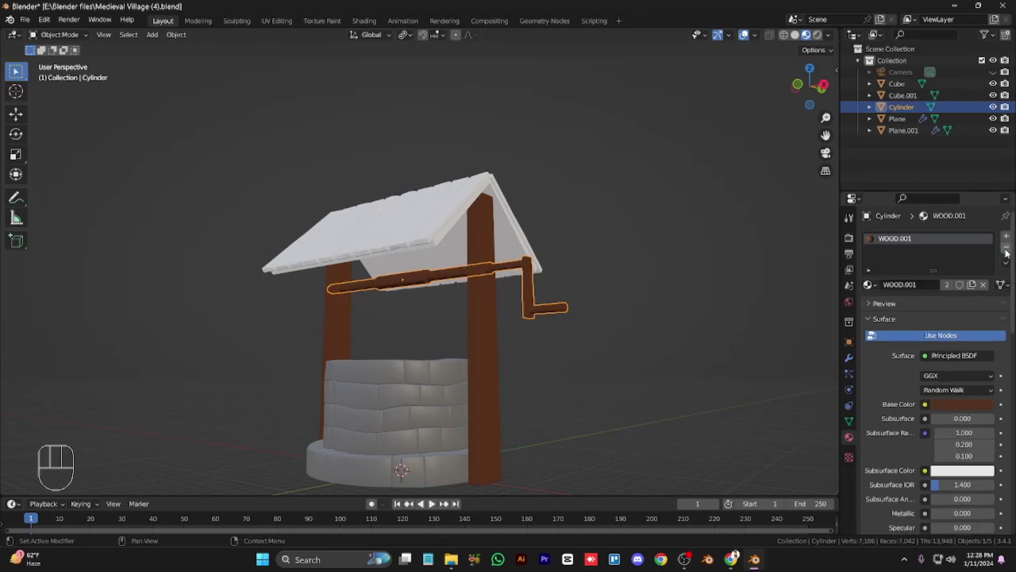
# Add the existing grey metal Material to the crossbar and assign it to the rod section between post and crank arm.
pyautogui.press('Tab')
pyautogui.scroll(5, 681, 218)
pyautogui.click(640, 259)
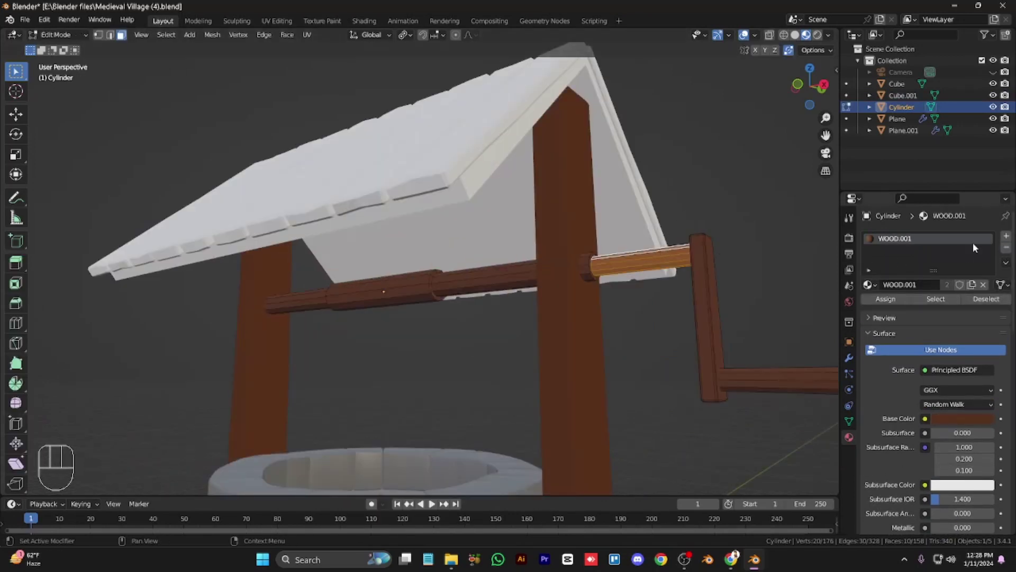
pyautogui.click(1006, 236)
pyautogui.click(868, 308)
pyautogui.click(772, 325)
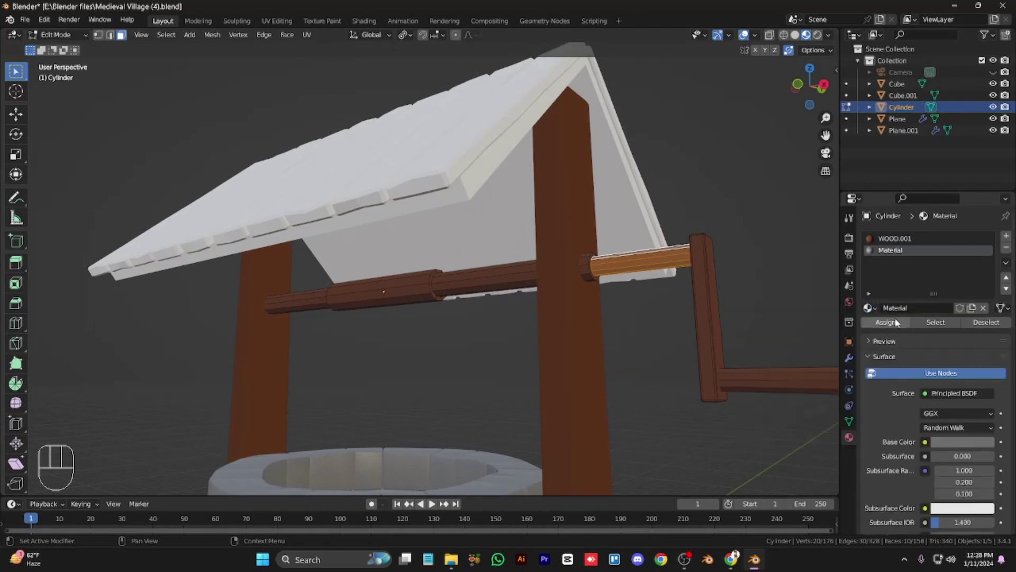
pyautogui.press('Tab')
# Assign the grey metal Material to the crossbar's end stub outside the post opposite the crank.
pyautogui.press('KP_4')
pyautogui.press('KP_4')
pyautogui.press('KP_4')
pyautogui.press('KP_4')
pyautogui.press('KP_4')
pyautogui.press('Tab')
pyautogui.click(171, 198)
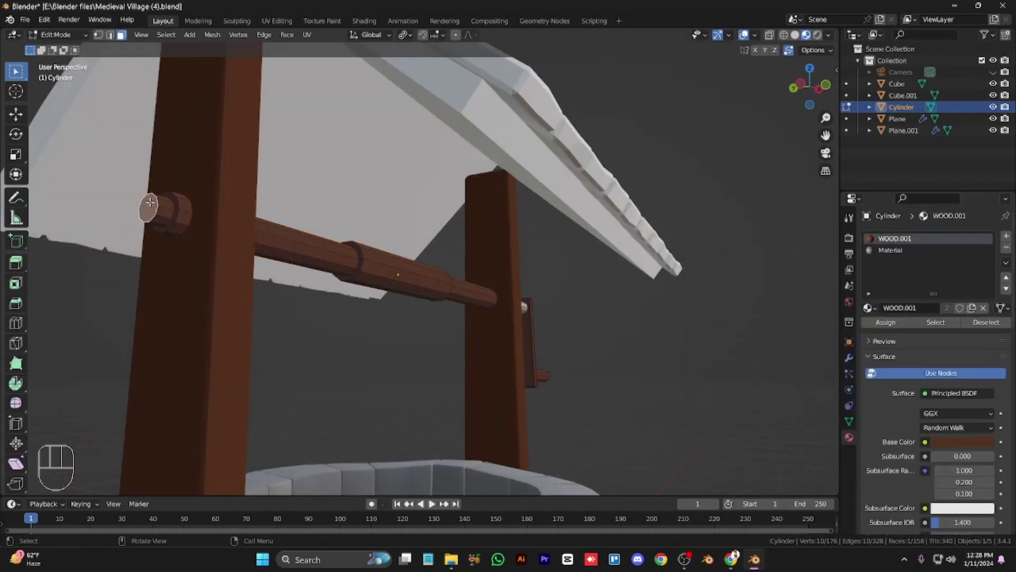
pyautogui.press('ctrl+KP_Add')
pyautogui.click(909, 251)
pyautogui.click(887, 323)
pyautogui.click(719, 314)
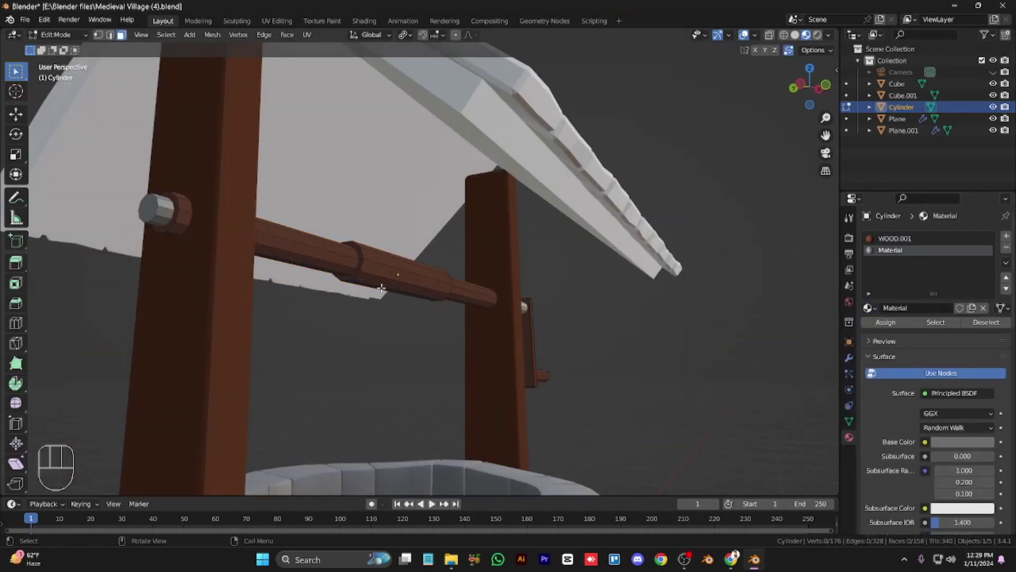
# Add Material.001 to the crossbar and assign it to the thick middle section.
pyautogui.keyDown('alt'); pyautogui.click(378, 284); pyautogui.keyUp('alt')
pyautogui.press('ctrl+KP_Add')
pyautogui.click(1006, 236)
pyautogui.click(868, 307)
pyautogui.click(859, 331)
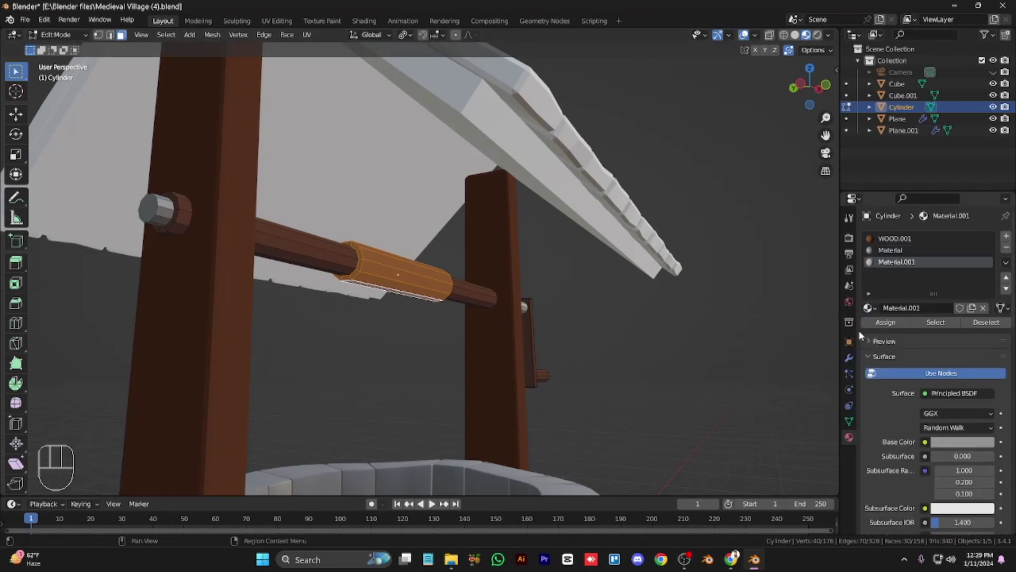
pyautogui.click(886, 322)
pyautogui.click(683, 313)
pyautogui.press('Tab')
# Give the roof's base panels the WOOD.001 material and the roof planks the lighter WOOD material.
pyautogui.scroll(-5, 678, 313)
pyautogui.click(443, 228)
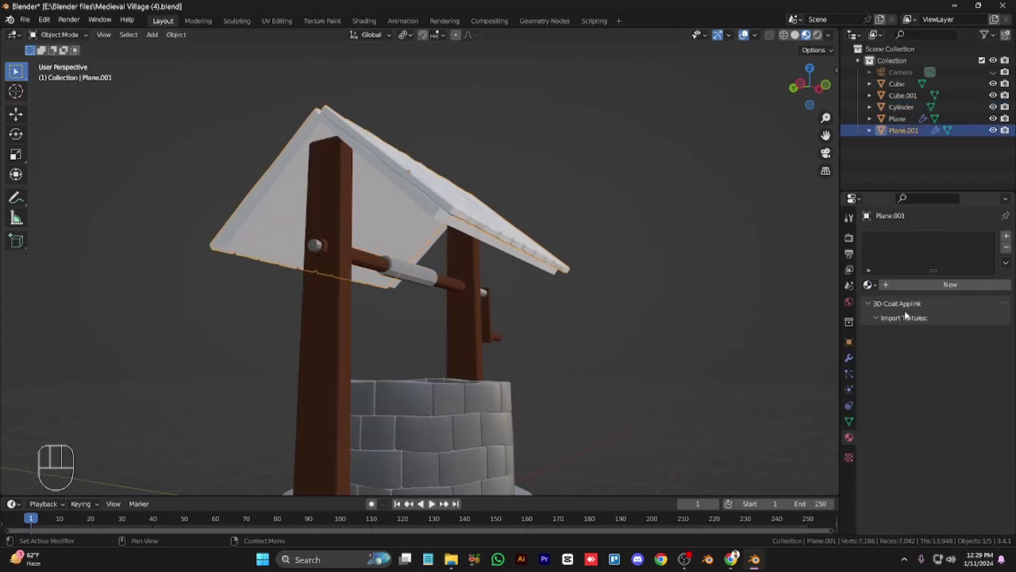
pyautogui.click(868, 284)
pyautogui.click(794, 336)
pyautogui.click(443, 227)
pyautogui.click(868, 284)
pyautogui.click(796, 331)
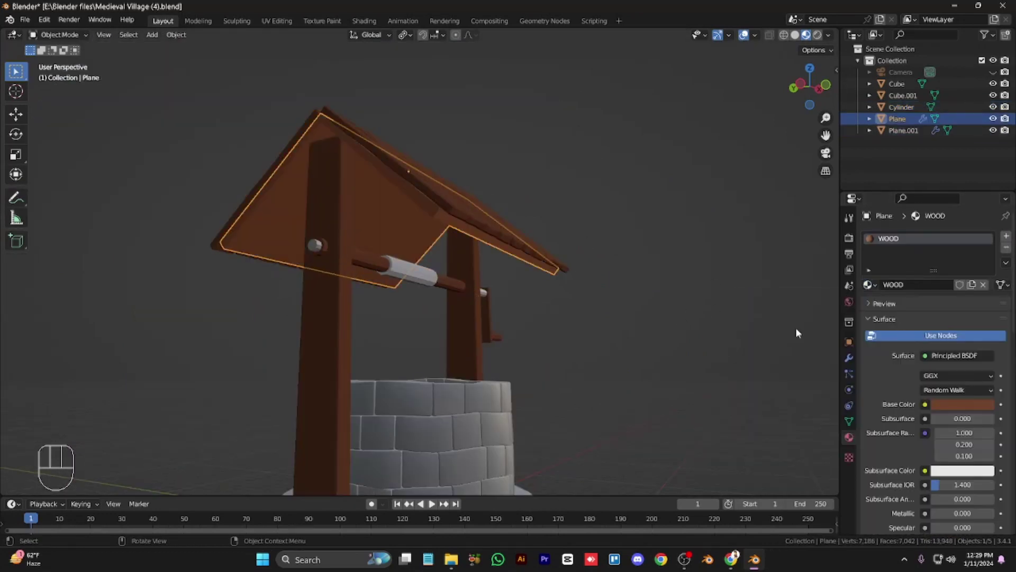
pyautogui.click(868, 285)
pyautogui.click(832, 353)
pyautogui.click(502, 237)
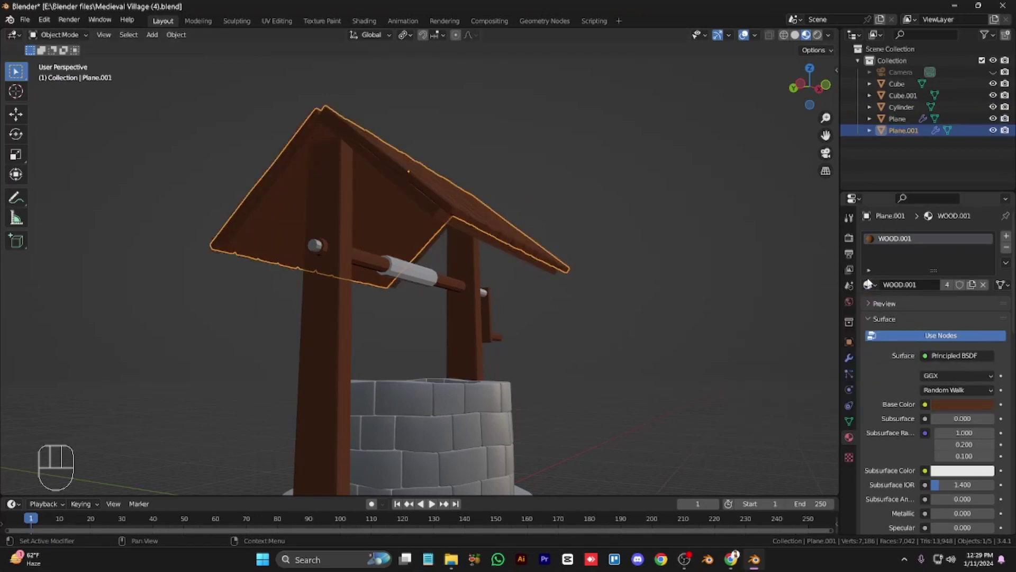
pyautogui.click(658, 296)
# Add a mesh circle around the well's base and scale it by 5.
pyautogui.press('KP_2')
pyautogui.press('KP_8')
pyautogui.press('KP_Subtract')
pyautogui.press('KP_Subtract')
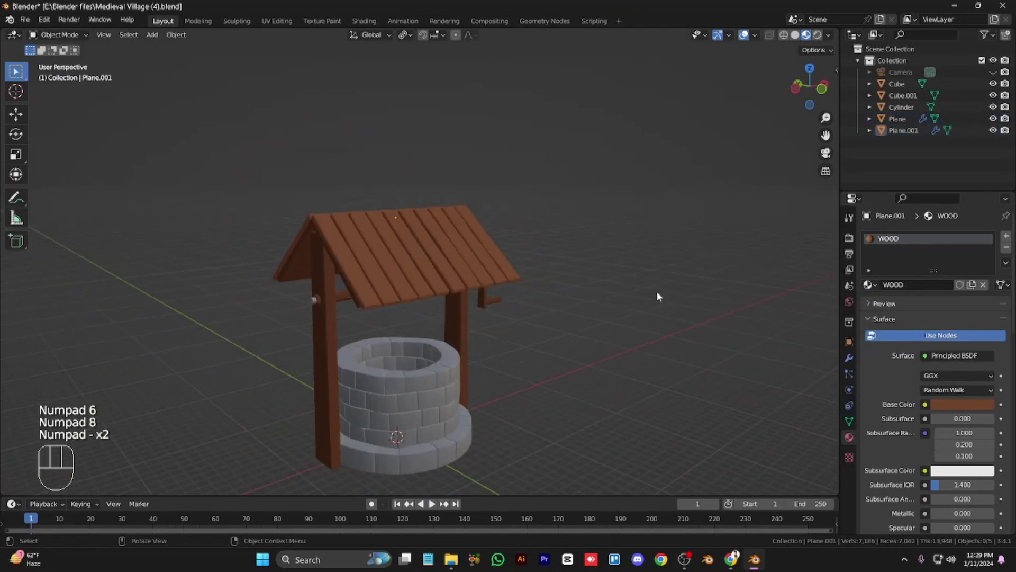
pyautogui.press('KP_6')
pyautogui.press('KP_6')
pyautogui.press('KP_6')
pyautogui.press('KP_6')
pyautogui.press('KP_6')
pyautogui.hotkey('shift', 'a')
pyautogui.moveTo(658, 294)
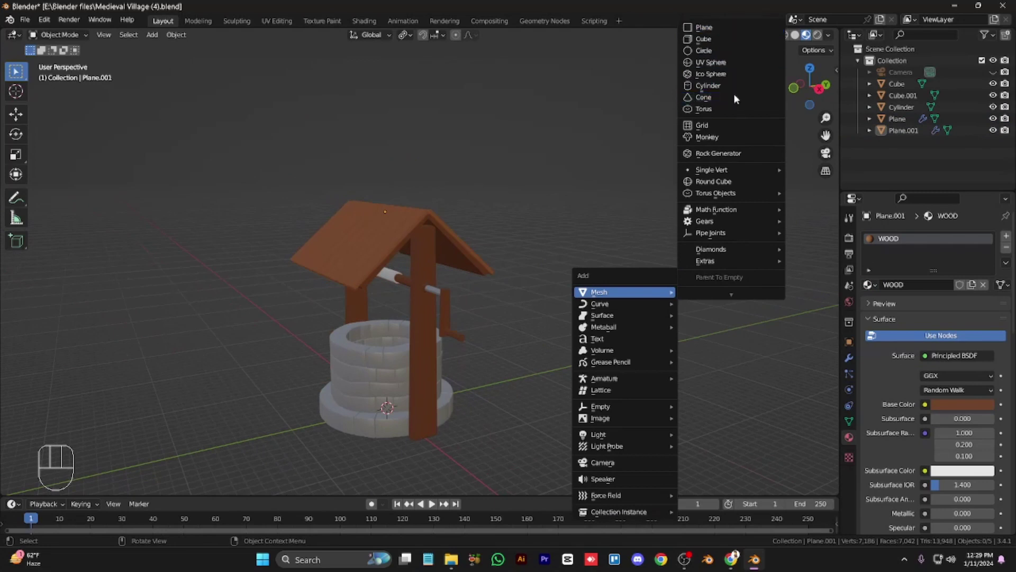
pyautogui.click(703, 51)
pyautogui.press('s')
pyautogui.press('5')
pyautogui.press('Return')
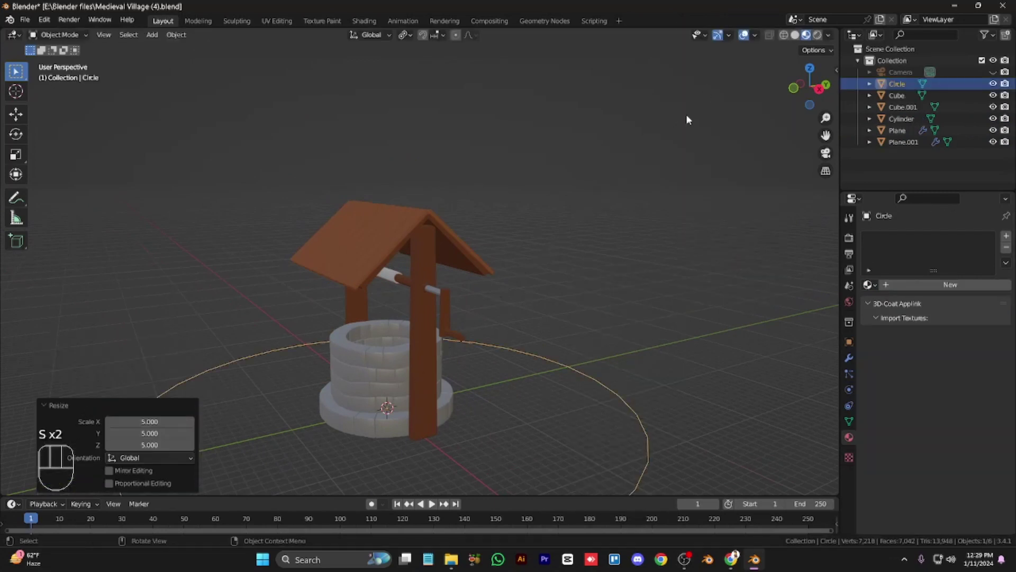
# Fill the circle with a face to form a flat ground disc and clear the selection.
pyautogui.press('Tab')
pyautogui.press('1')
pyautogui.press('f')
pyautogui.press('Tab')
pyautogui.press('KP_4')
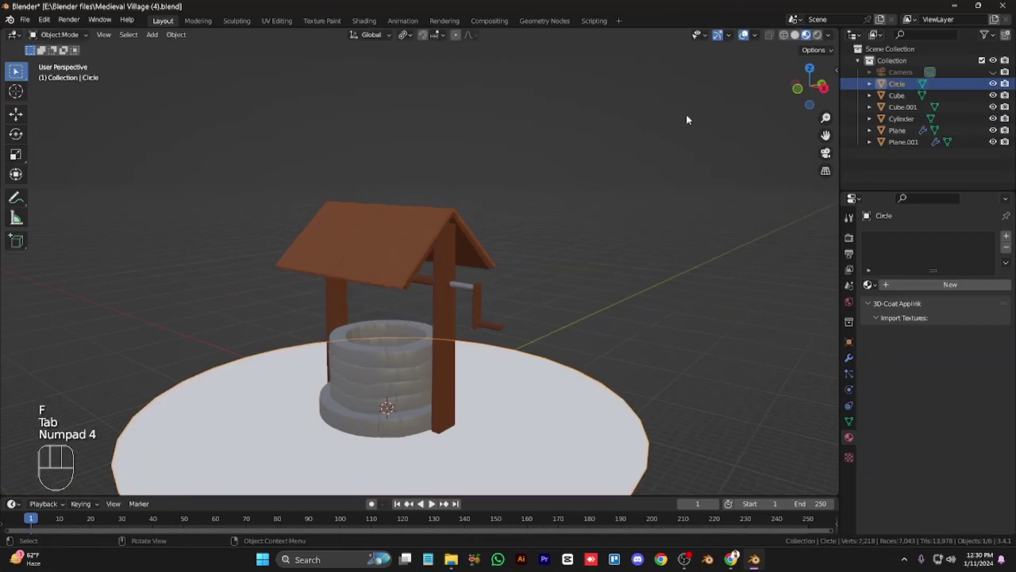
pyautogui.press('ctrl+KP_4')
pyautogui.press('ctrl+KP_4')
pyautogui.press('ctrl+KP_4')
pyautogui.press('a')
pyautogui.rightClick(564, 234)
pyautogui.click(563, 233)
pyautogui.click(508, 291)
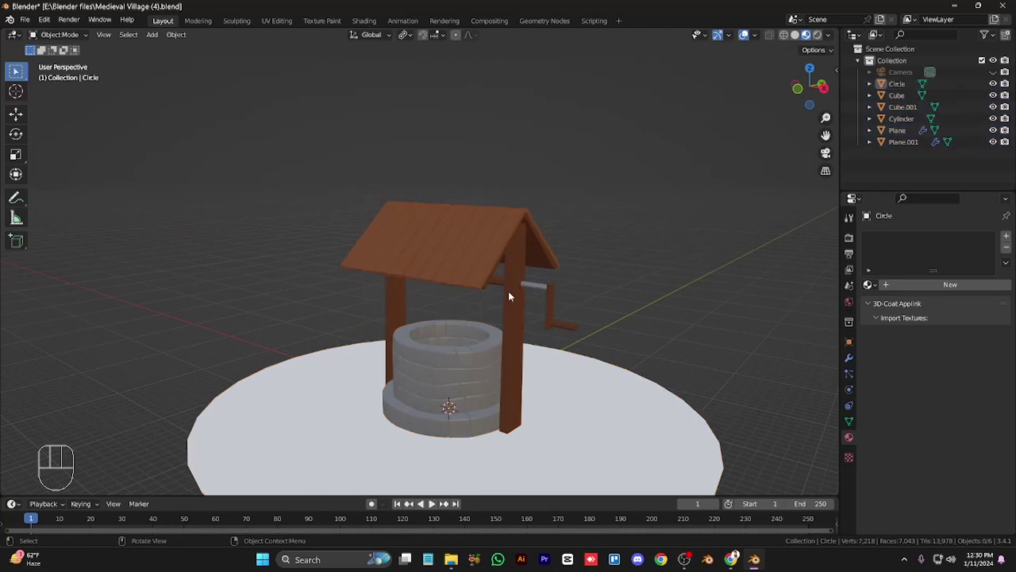
# Slightly randomize the positions of all roof plank vertices with the Randomize transform.
pyautogui.click(493, 284)
pyautogui.press('KP_2')
pyautogui.press('KP_4')
pyautogui.click(524, 229)
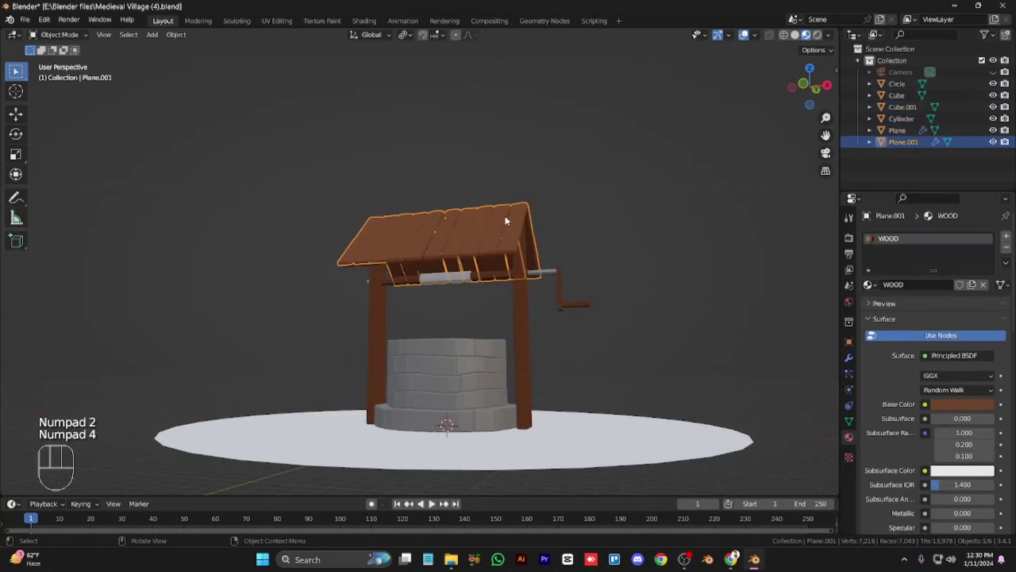
pyautogui.press('Tab')
pyautogui.press('a')
pyautogui.click(264, 34)
pyautogui.moveTo(212, 34)
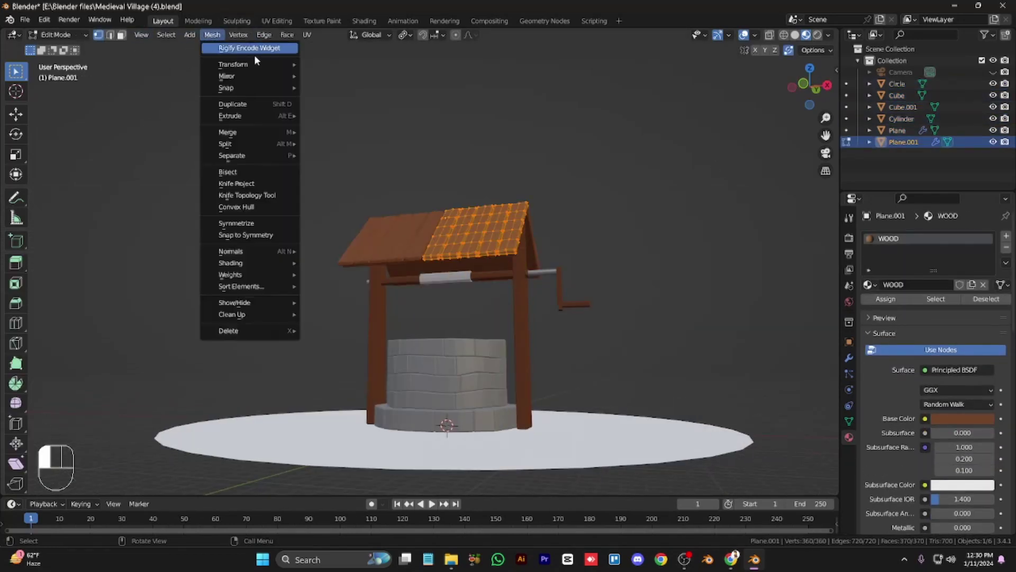
pyautogui.moveTo(254, 58)
pyautogui.click(370, 172)
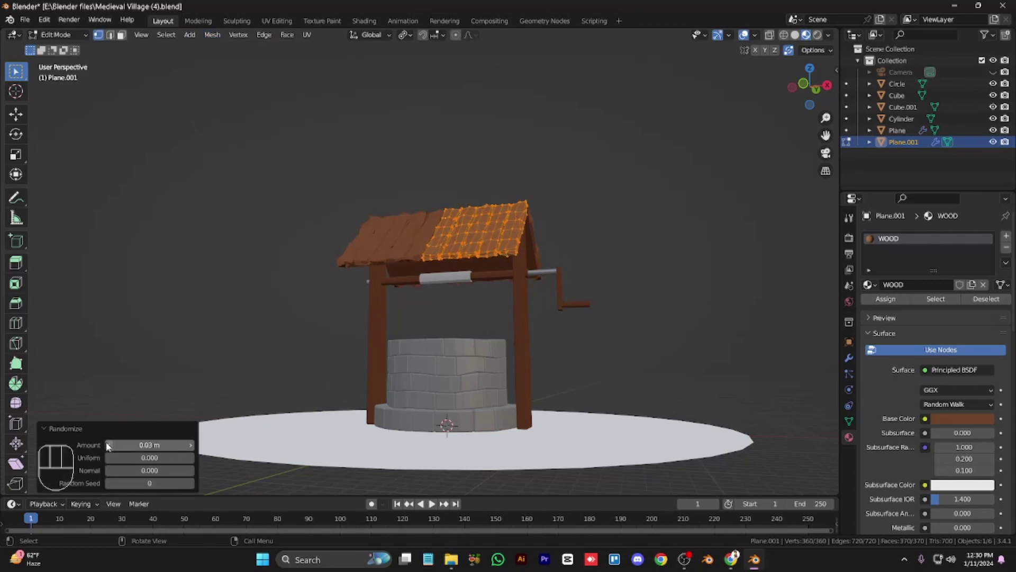
pyautogui.press('Tab')
pyautogui.click(703, 212)
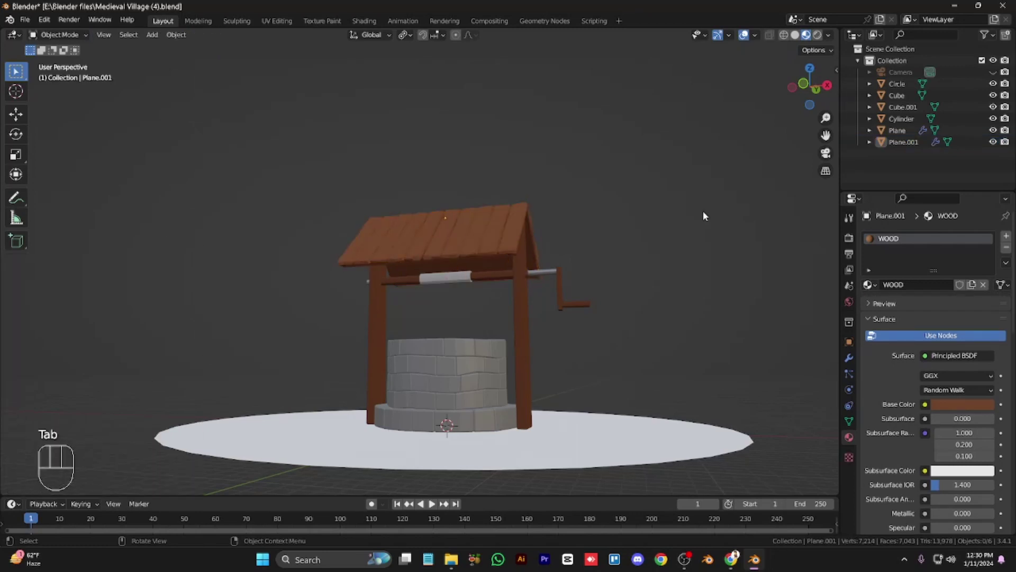
# Move the crossbar with its crank down along Z by about 2.59 m in the front view.
pyautogui.scroll(5, 599, 218)
pyautogui.click(534, 301)
pyautogui.press('Tab')
pyautogui.press('KP_4')
pyautogui.press('ctrl+KP_4')
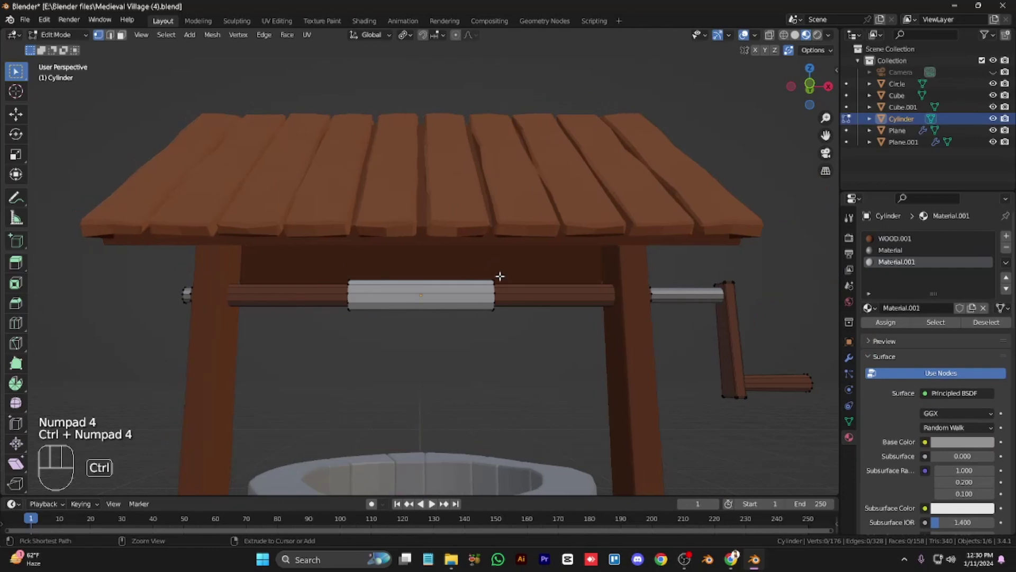
pyautogui.press('ctrl+KP_4')
pyautogui.press('ctrl+KP_4')
pyautogui.press('g')
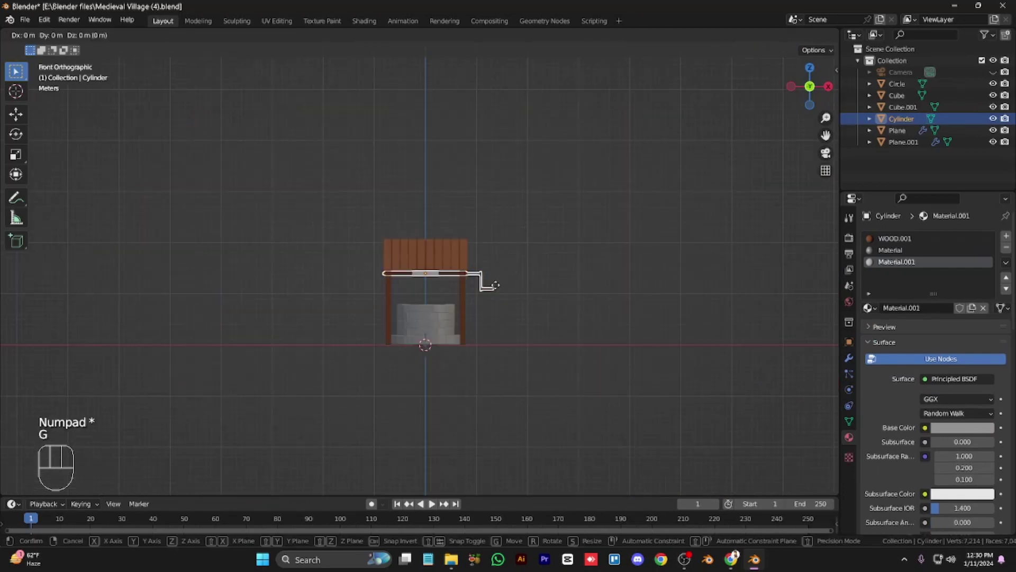
pyautogui.press('z')
pyautogui.click(512, 298)
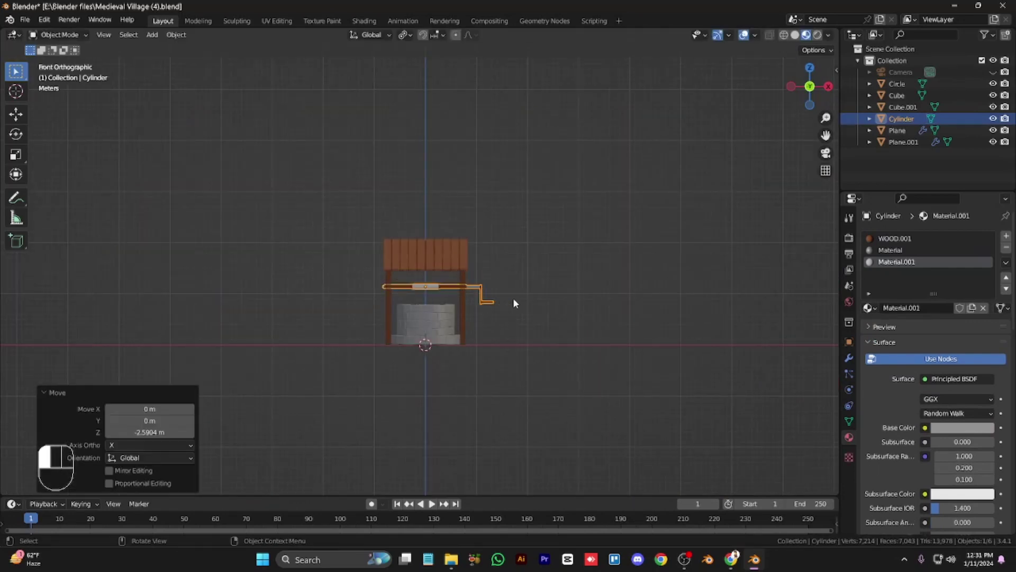
pyautogui.click(512, 298)
pyautogui.press('KP_6')
pyautogui.press('KP_6')
pyautogui.press('KP_Add')
pyautogui.press('KP_Add')
pyautogui.press('KP_Add')
pyautogui.press('Tab')
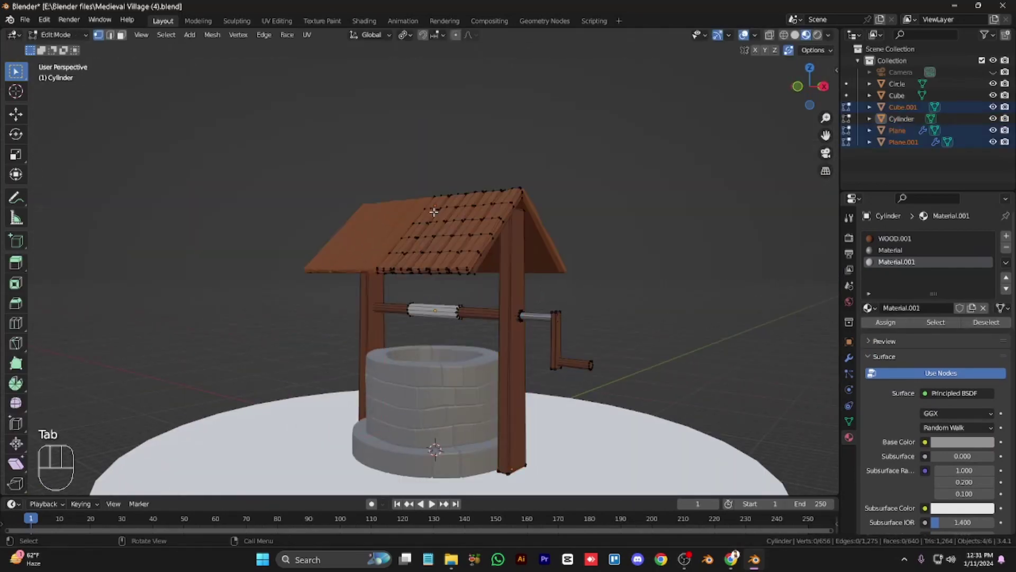
pyautogui.press('Tab')
pyautogui.press('Tab')
pyautogui.press('Tab')
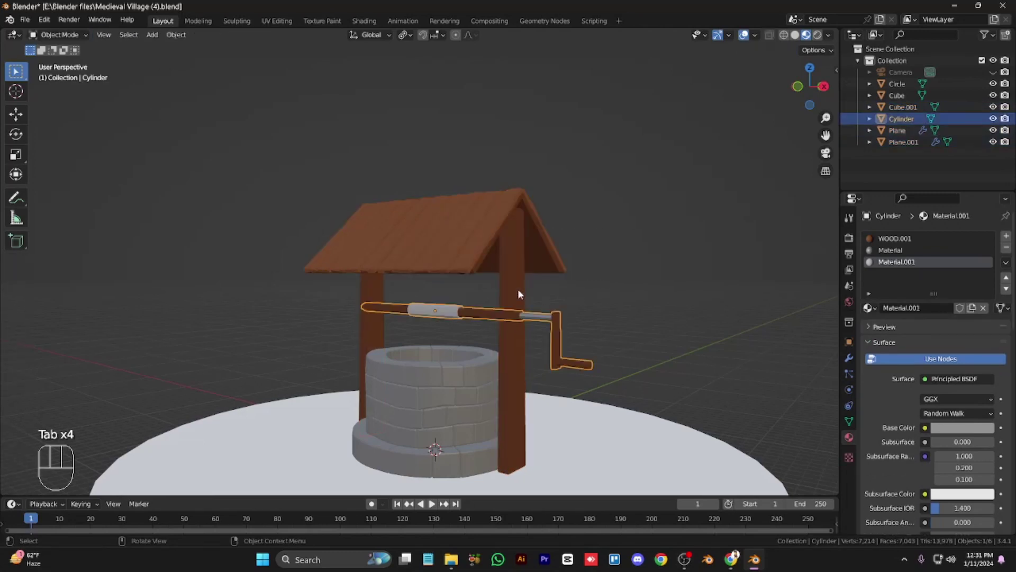
# Lower the whole roof together with the posts' upper ends along Z, leaving the post bases in place.
pyautogui.click(518, 288)
pyautogui.moveTo(578, 272); pyautogui.dragTo(370, 188)
pyautogui.press('Tab')
pyautogui.hotkey('alt', 'z')
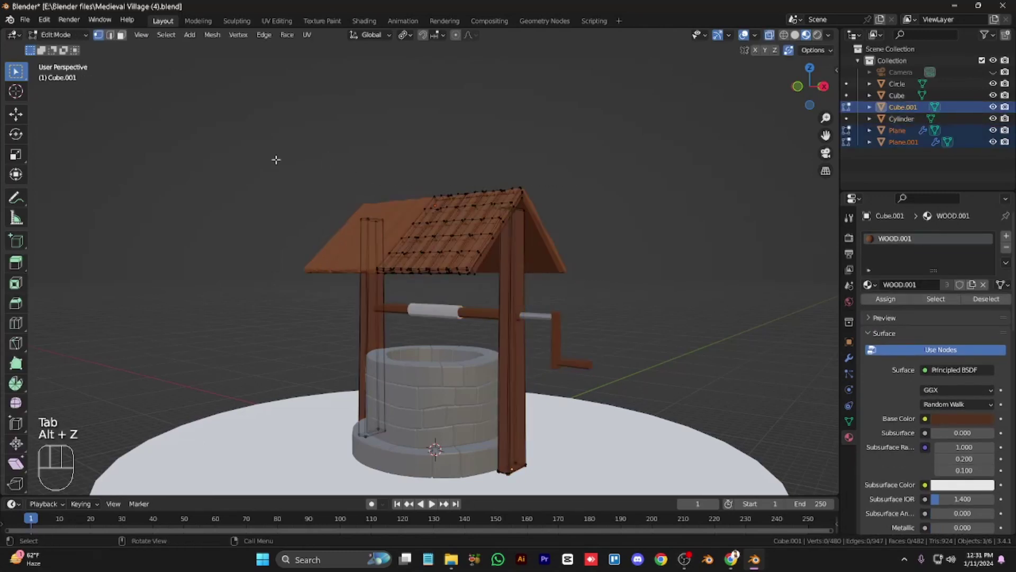
pyautogui.press('a')
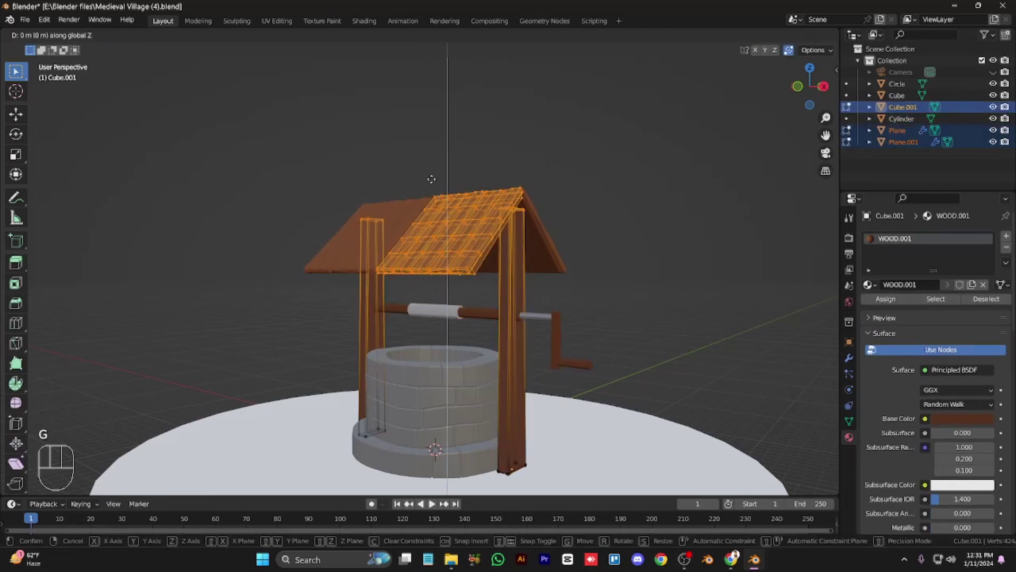
pyautogui.hotkey('alt', 'z')
pyautogui.hotkey('alt', 'a')
pyautogui.hotkey('alt', 'z')
pyautogui.press('Tab')
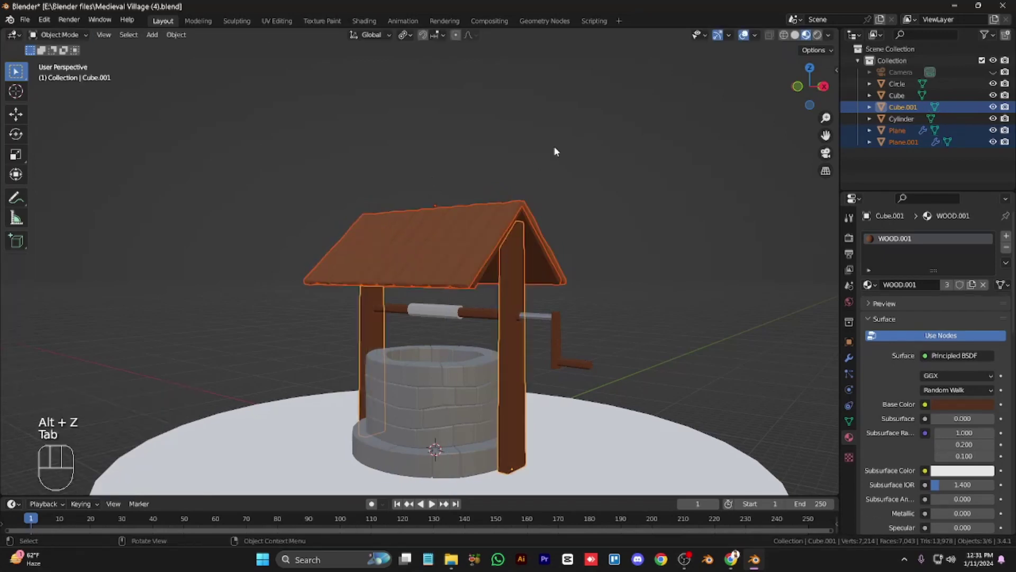
pyautogui.rightClick(634, 169)
pyautogui.click(634, 170)
pyautogui.click(524, 113)
# Inspect the well with its lowered roof from all around.
pyautogui.press('ctrl+KP_2')
pyautogui.press('ctrl+KP_2')
pyautogui.press('KP_6')
pyautogui.press('KP_6')
pyautogui.press('KP_6')
pyautogui.press('KP_6')
pyautogui.press('KP_6')
pyautogui.press('KP_6')
pyautogui.press('KP_6')
pyautogui.press('KP_6')
pyautogui.press('KP_6')
pyautogui.press('KP_6')
pyautogui.press('KP_6')
pyautogui.press('KP_6')
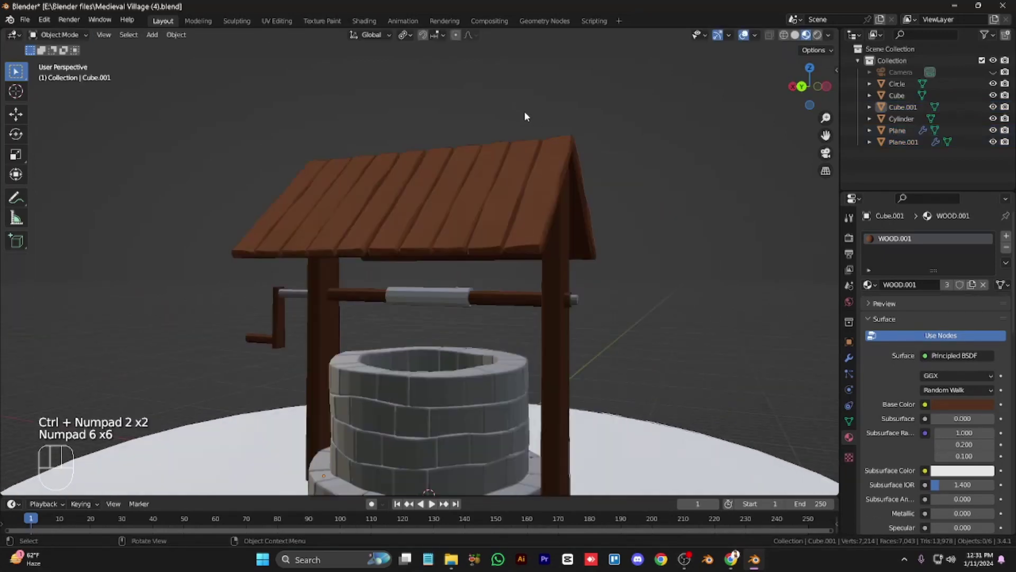
# Switch to rendered shading and use a Sky Texture as the world background color.
pyautogui.press('z')
pyautogui.click(849, 301)
pyautogui.click(924, 312)
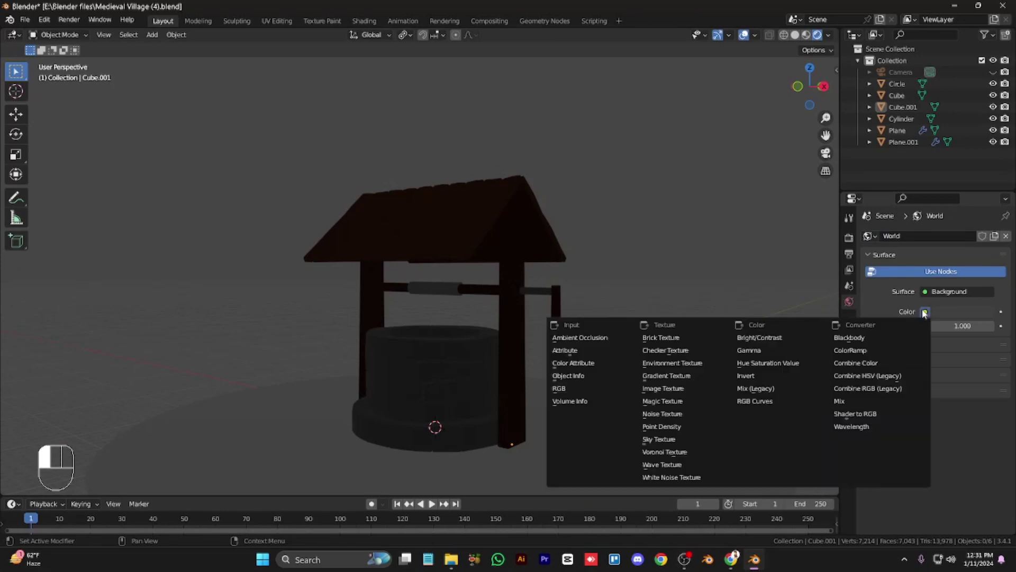
pyautogui.click(678, 439)
pyautogui.press('ctrl+KP_2')
pyautogui.press('ctrl+KP_2')
pyautogui.press('ctrl+KP_2')
pyautogui.press('KP_4')
pyautogui.press('KP_1')
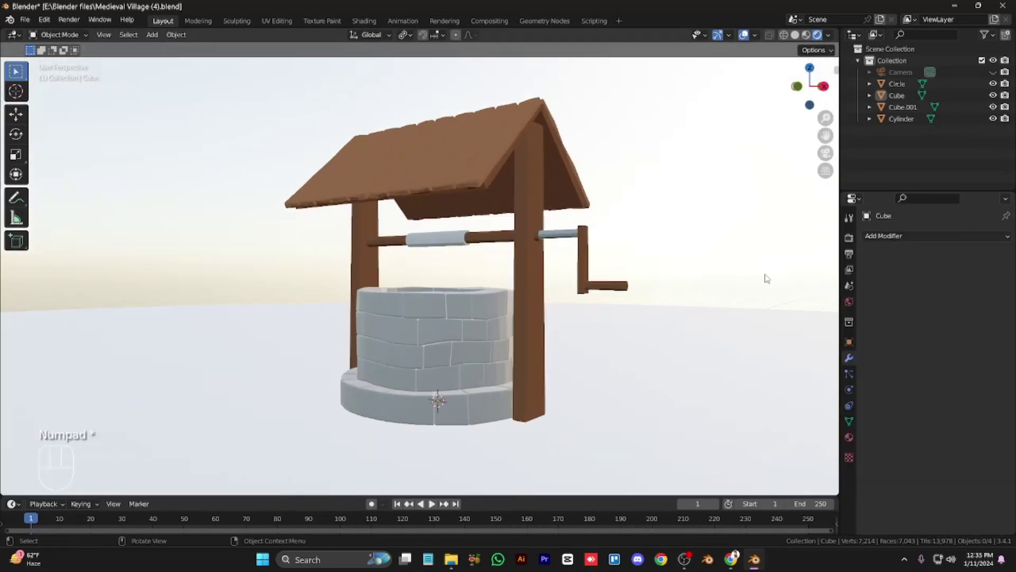
# Hide all of the well's objects and switch the viewport to solid shading.
pyautogui.press('a')
pyautogui.press('Delete')
pyautogui.press('z')
pyautogui.click(703, 274)
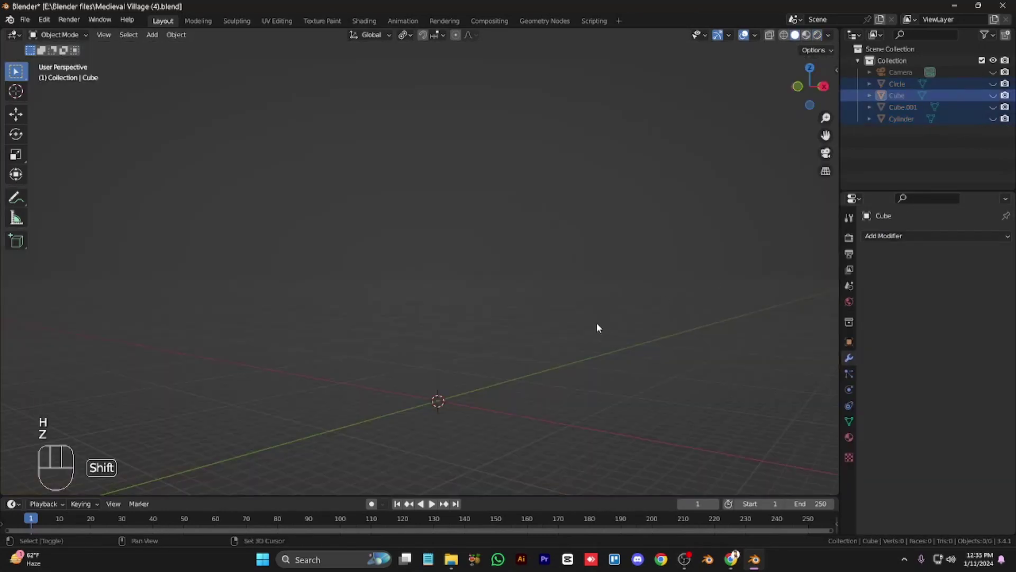
# Add a mesh circle with 6 vertices at the world origin and rotate it 90° about the X axis.
pyautogui.hotkey('shift', 'a')
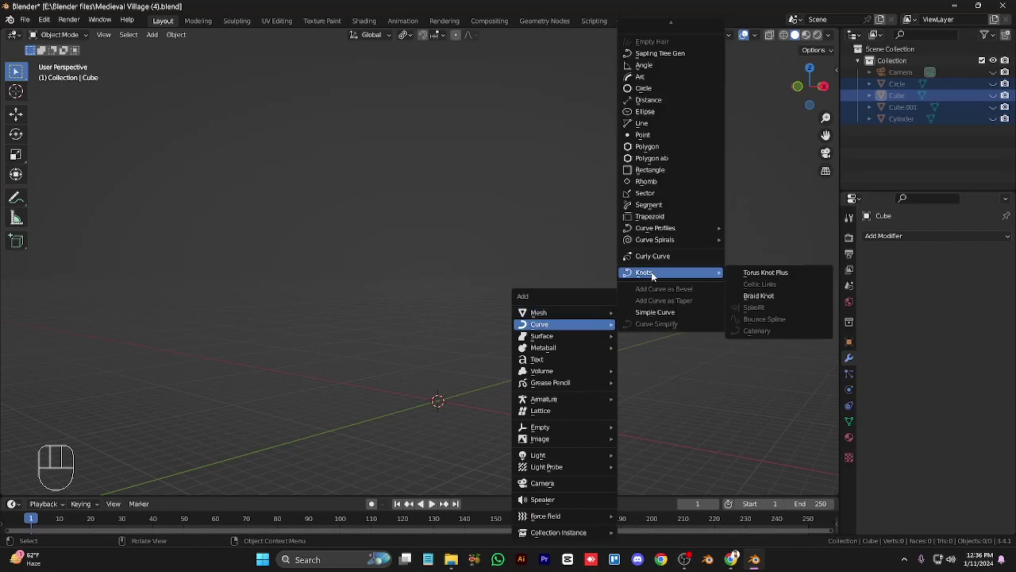
pyautogui.click(646, 54)
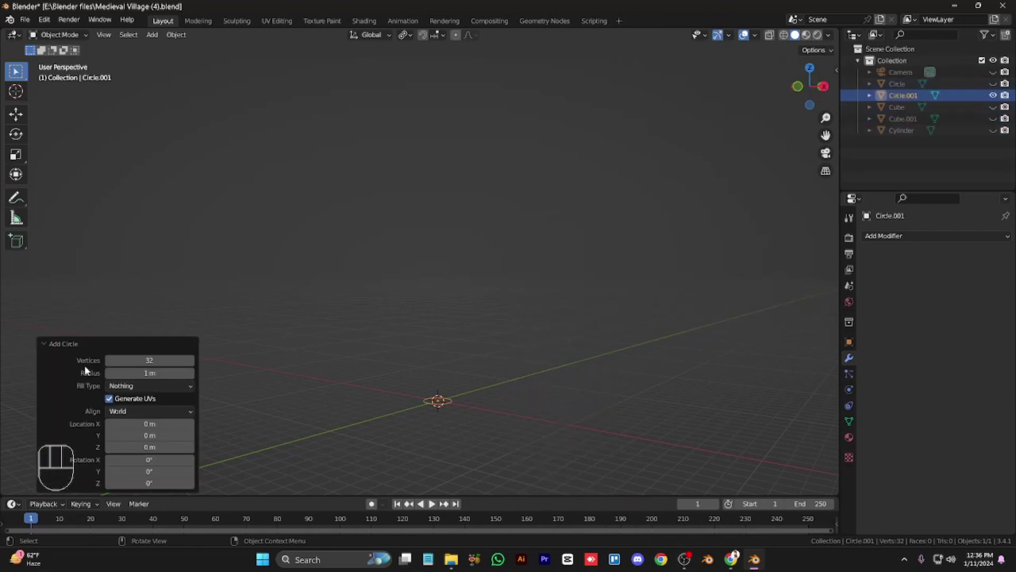
pyautogui.click(190, 361)
pyautogui.click(190, 361)
pyautogui.write('rx90')
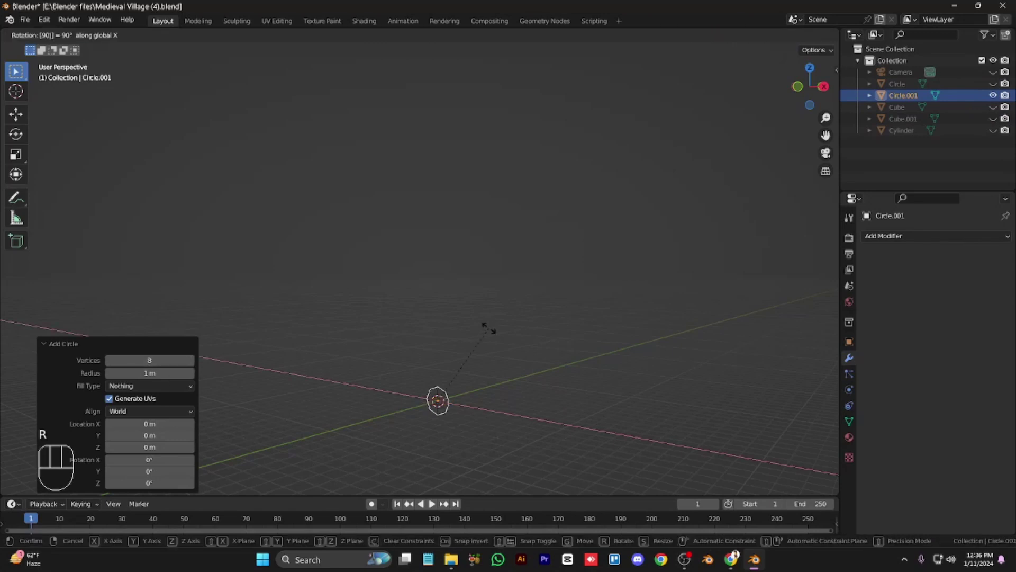
pyautogui.press('Return')
pyautogui.write('r')
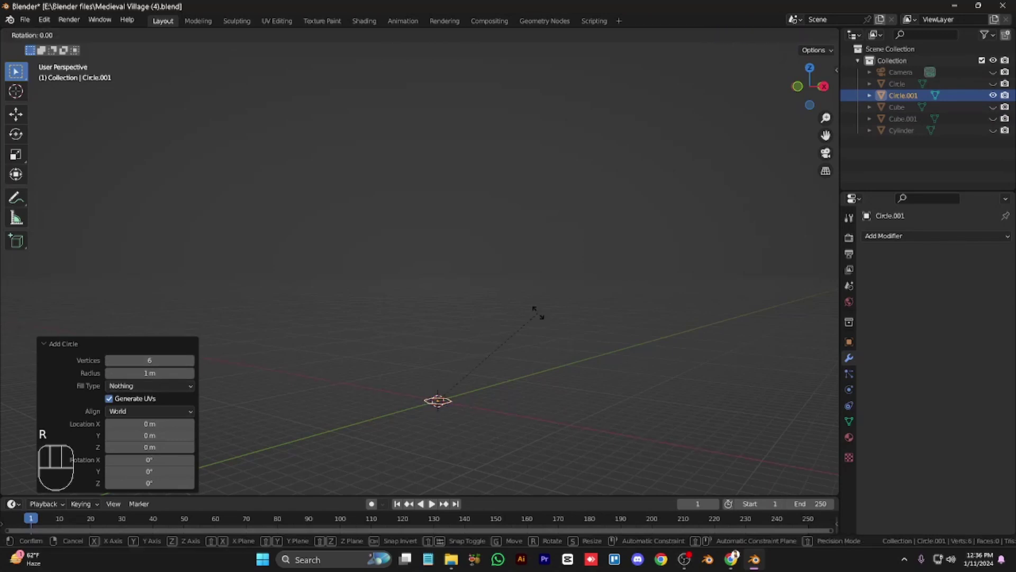
pyautogui.write('x90')
pyautogui.press('Return')
# Isolate the hexagon in local view and look at it from an angle that shows the X axis.
pyautogui.press('KP_Divide')
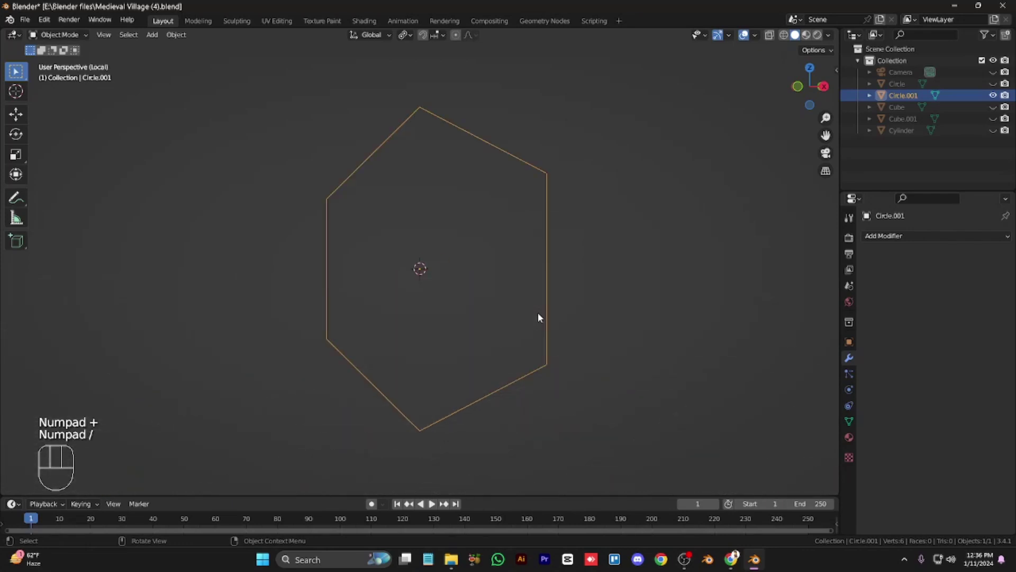
pyautogui.press('KP_4')
pyautogui.press('KP_4')
pyautogui.press('KP_Divide')
pyautogui.press('KP_Divide')
pyautogui.press('KP_4')
pyautogui.press('KP_Subtract')
pyautogui.press('KP_Subtract')
pyautogui.press('KP_8')
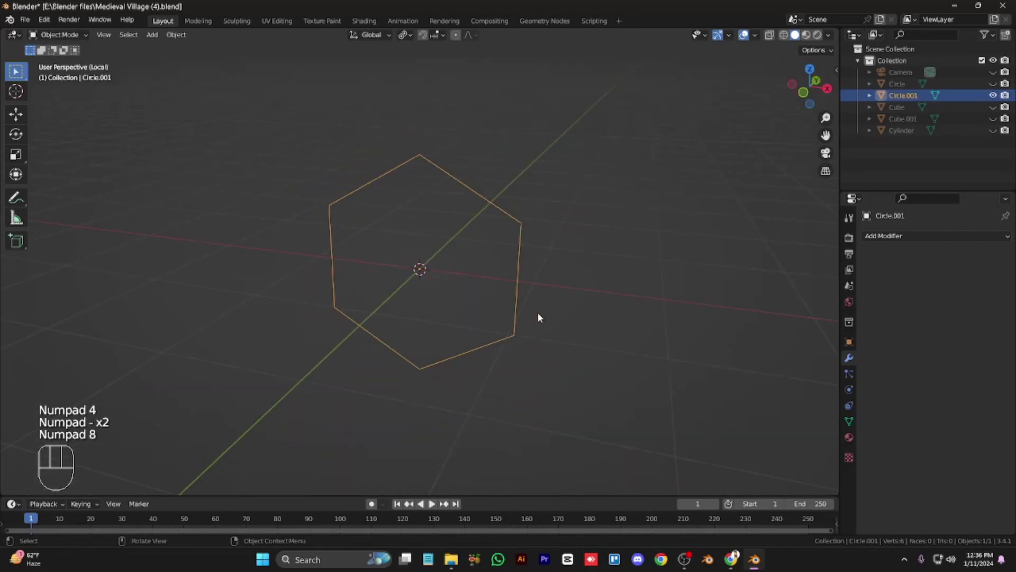
pyautogui.press('g')
pyautogui.press('x')
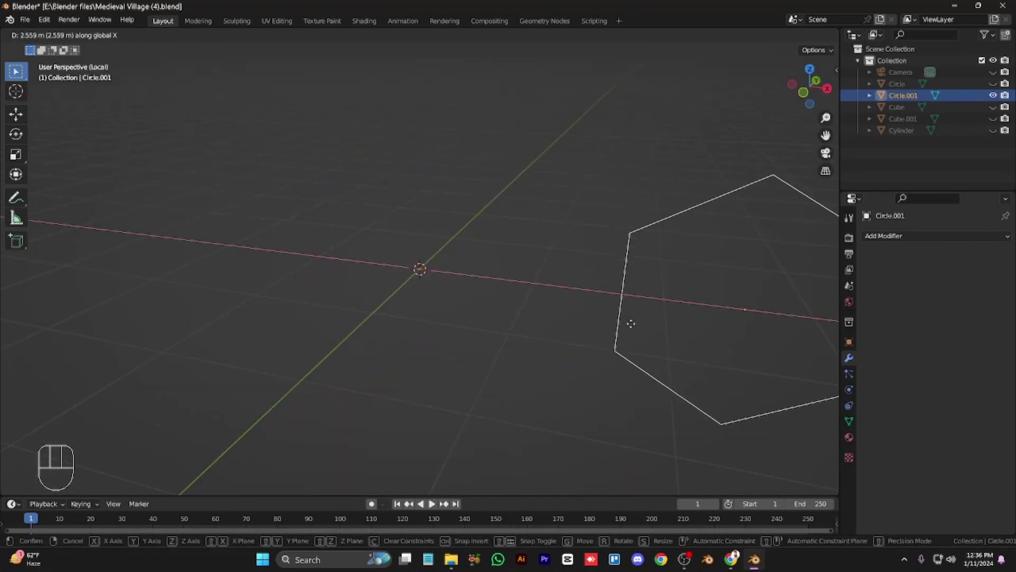
pyautogui.rightClick(589, 310)
# Move the hexagon exactly 2 m along X and set its origin to the 3D cursor at the world origin.
pyautogui.press('g')
pyautogui.press('x')
pyautogui.press('ctrl')
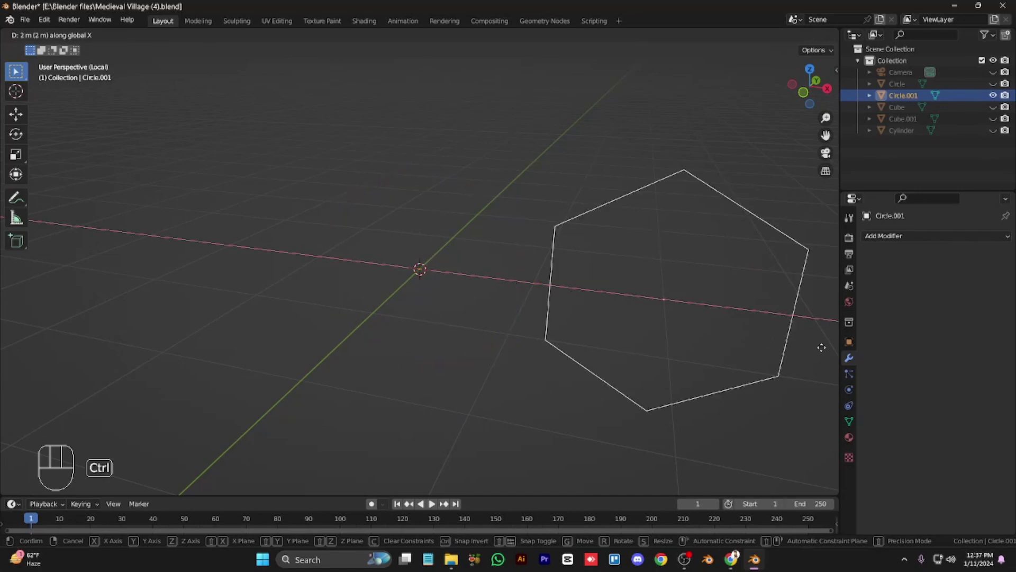
pyautogui.click(563, 272)
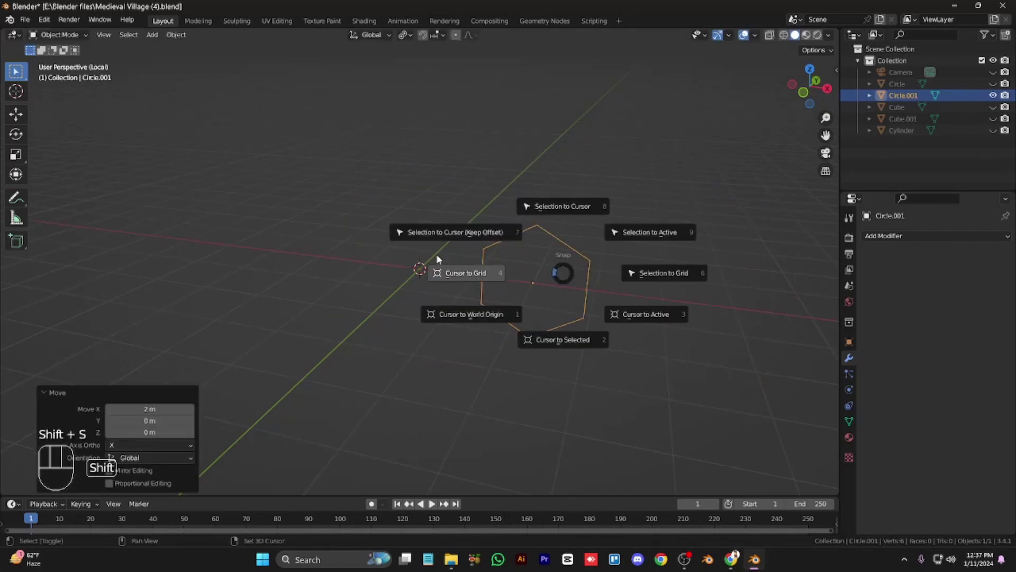
pyautogui.rightClick(463, 138)
pyautogui.moveTo(402, 165)
pyautogui.click(537, 179)
# Add a Screw modifier to the hexagon with Y as its axis.
pyautogui.click(880, 237)
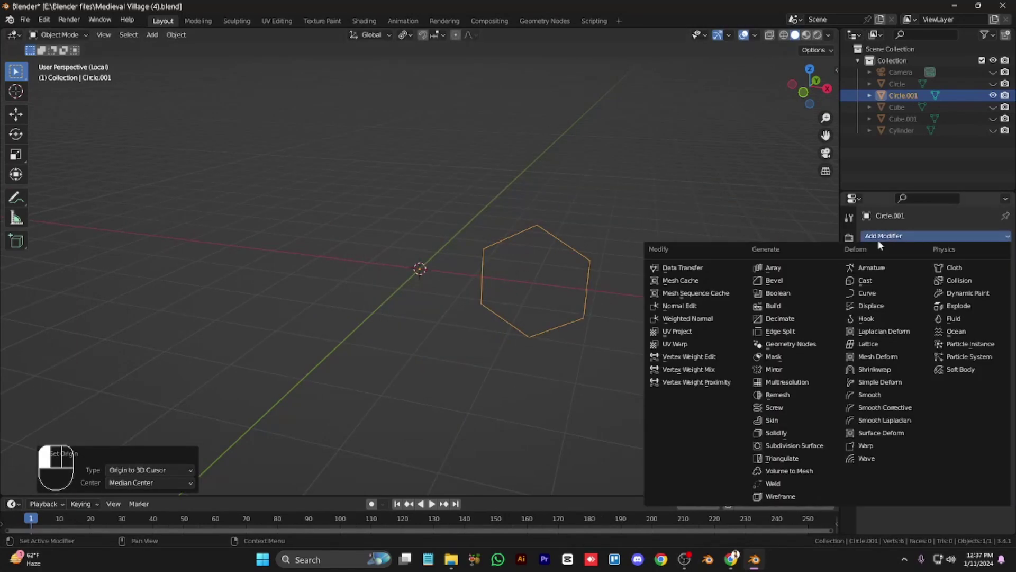
pyautogui.click(775, 407)
pyautogui.click(958, 317)
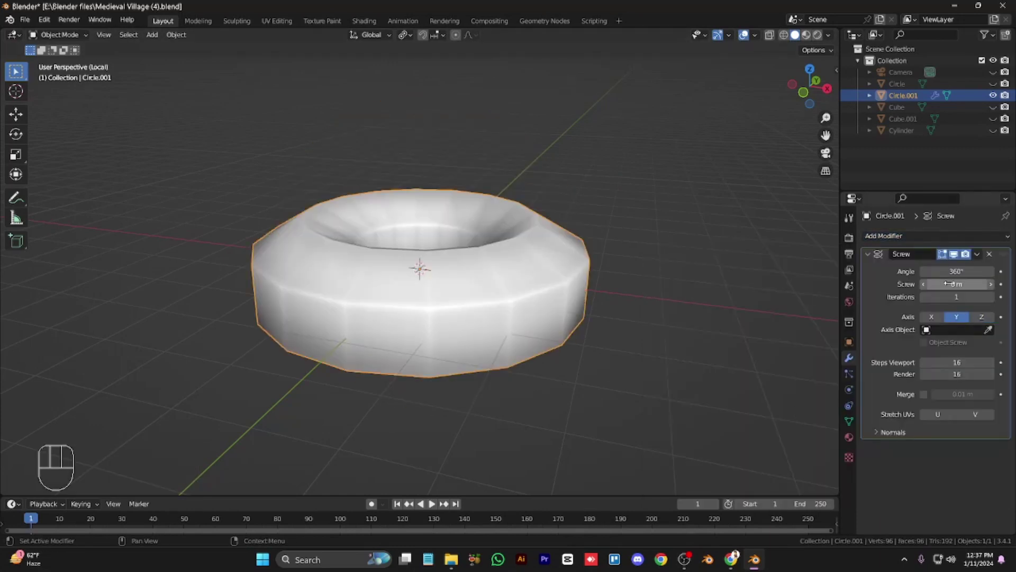
# Shape the ring into a stacked coil with a Screw offset of 1.5 m and 8 iterations.
pyautogui.moveTo(949, 284); pyautogui.dragTo(985, 284)
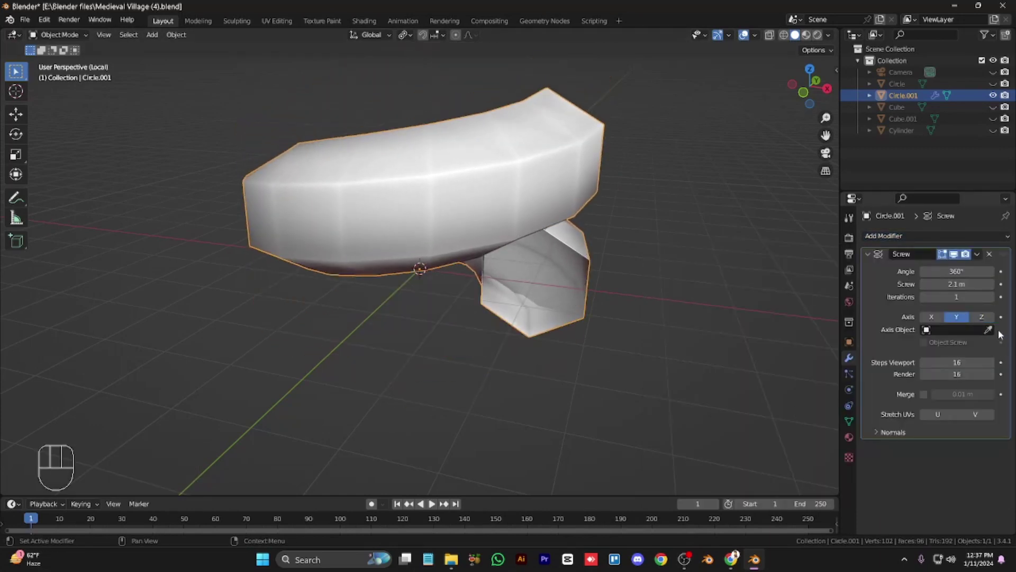
pyautogui.click(987, 295)
pyautogui.click(990, 297)
pyautogui.click(991, 297)
pyautogui.click(990, 297)
pyautogui.click(990, 297)
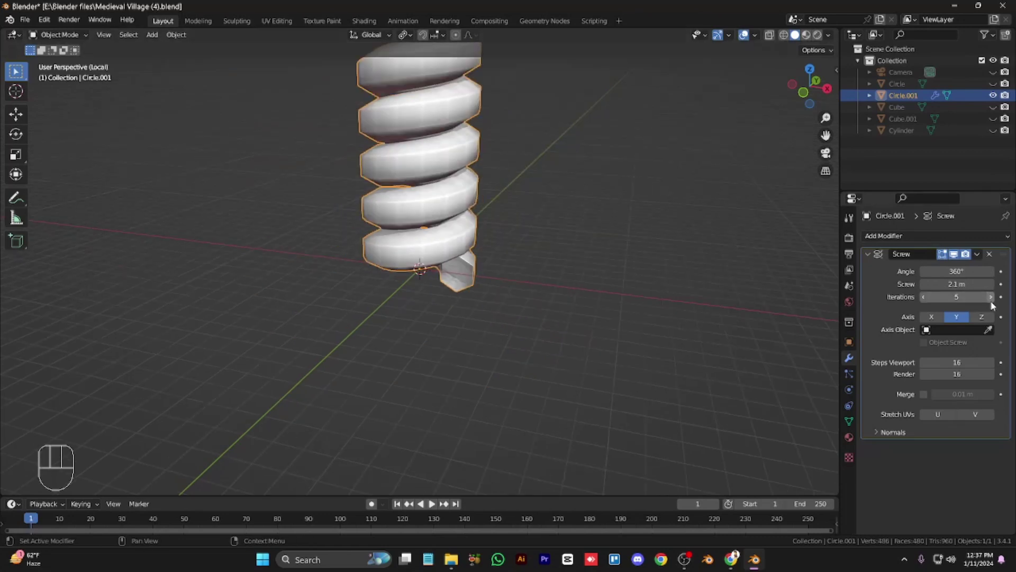
pyautogui.moveTo(954, 284)
pyautogui.mouseDown()
pyautogui.moveTo(934, 284)
pyautogui.moveTo(943, 284)
pyautogui.mouseUp()
pyautogui.click(991, 296)
pyautogui.click(991, 296)
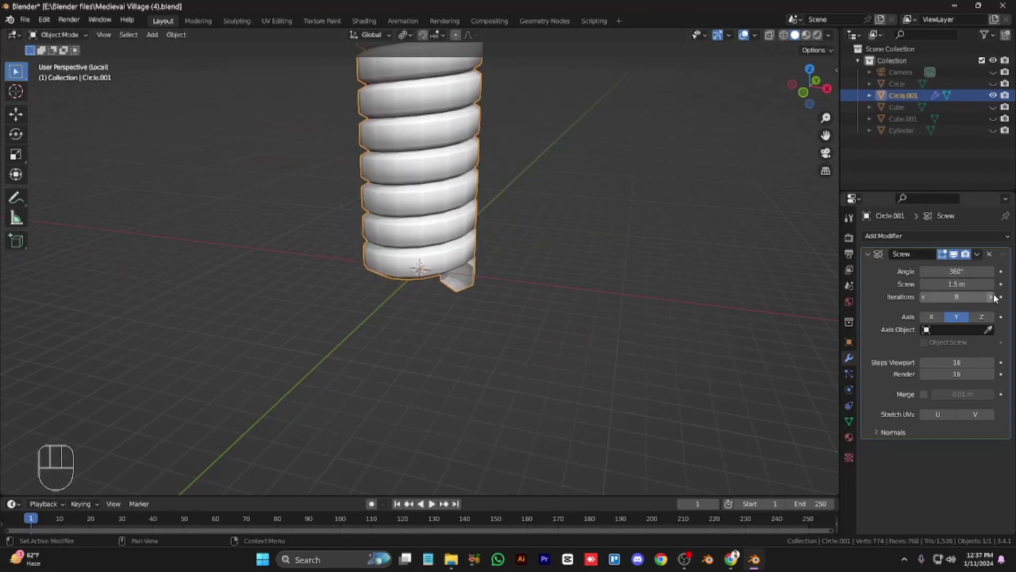
# Subdivide the hexagonal profile with one cut and round it into a circle so the rope strand looks smooth.
pyautogui.press('ctrl+KP_8')
pyautogui.press('ctrl+KP_8')
pyautogui.press('ctrl+KP_8')
pyautogui.press('ctrl+KP_8')
pyautogui.press('Tab')
pyautogui.press('q')
pyautogui.click(605, 306)
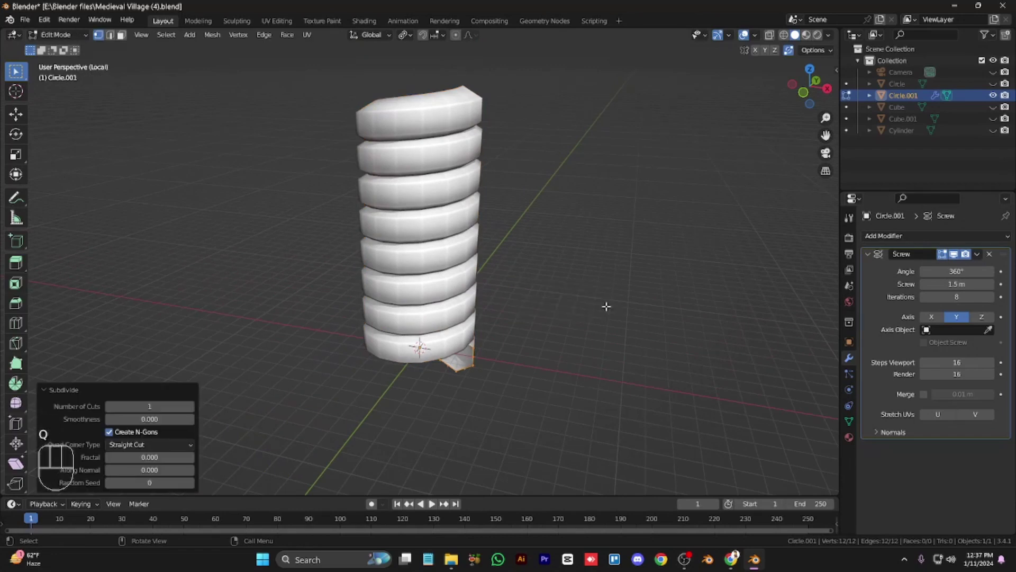
pyautogui.press('Menu')
pyautogui.moveTo(625, 226)
pyautogui.click(656, 237)
pyautogui.press('Tab')
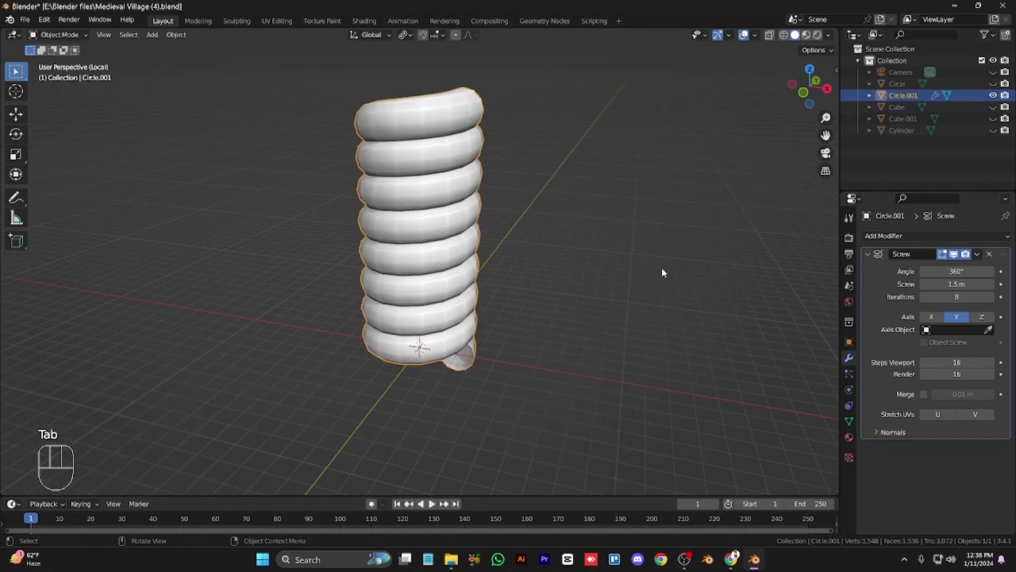
# Set the Screw modifier to 7 iterations with a Screw offset of 1.6 m.
pyautogui.click(991, 297)
pyautogui.click(923, 296)
pyautogui.click(923, 297)
pyautogui.click(991, 284)
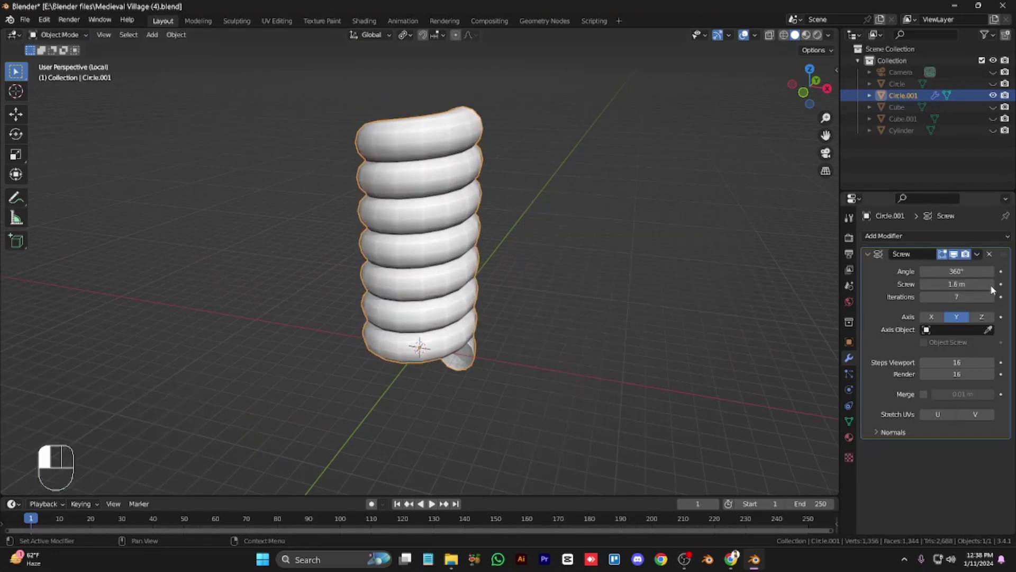
# Rotate the coil 90° about Y to lie along the X axis, and spin it about -85° around X.
pyautogui.press('r')
pyautogui.press('y')
pyautogui.press('9')
pyautogui.press('0')
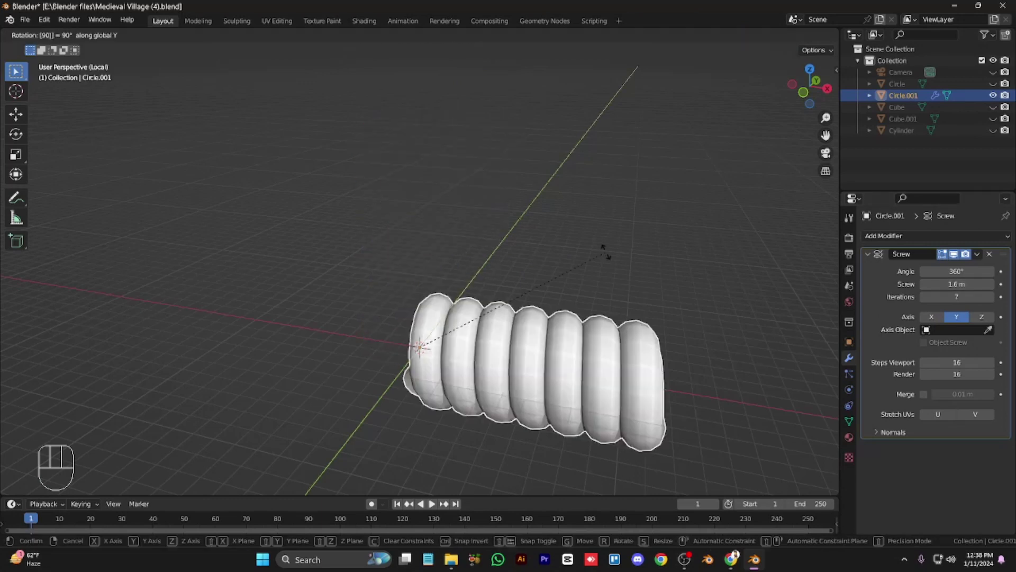
pyautogui.press('Return')
pyautogui.press('KP_6')
pyautogui.press('KP_6')
pyautogui.press('KP_6')
pyautogui.press('r')
pyautogui.press('x')
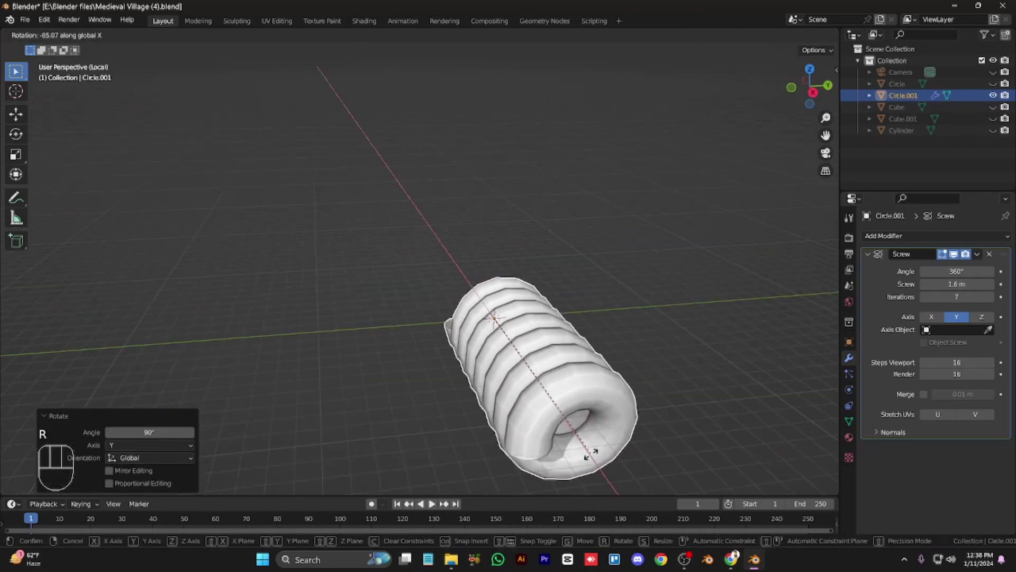
pyautogui.click(591, 454)
# Leave local view and reveal all the hidden parts of the well.
pyautogui.press('KP_Divide')
pyautogui.press('KP_Divide')
pyautogui.press('KP_Divide')
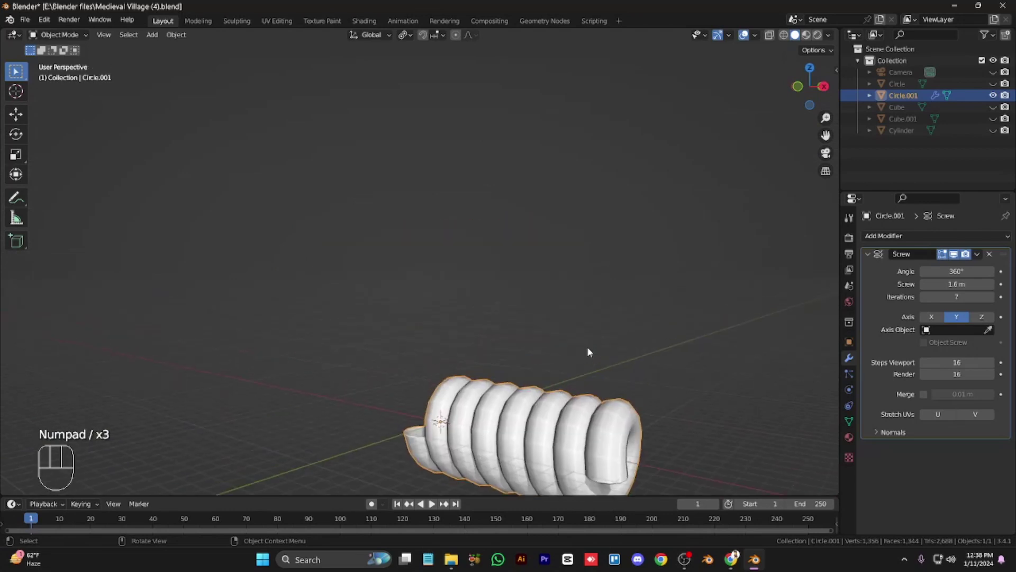
pyautogui.hotkey('alt', 'h')
# Snap the 3D cursor to the center of the crossbar's thick middle sleeve.
pyautogui.click(601, 428)
pyautogui.click(434, 239)
pyautogui.press('Tab')
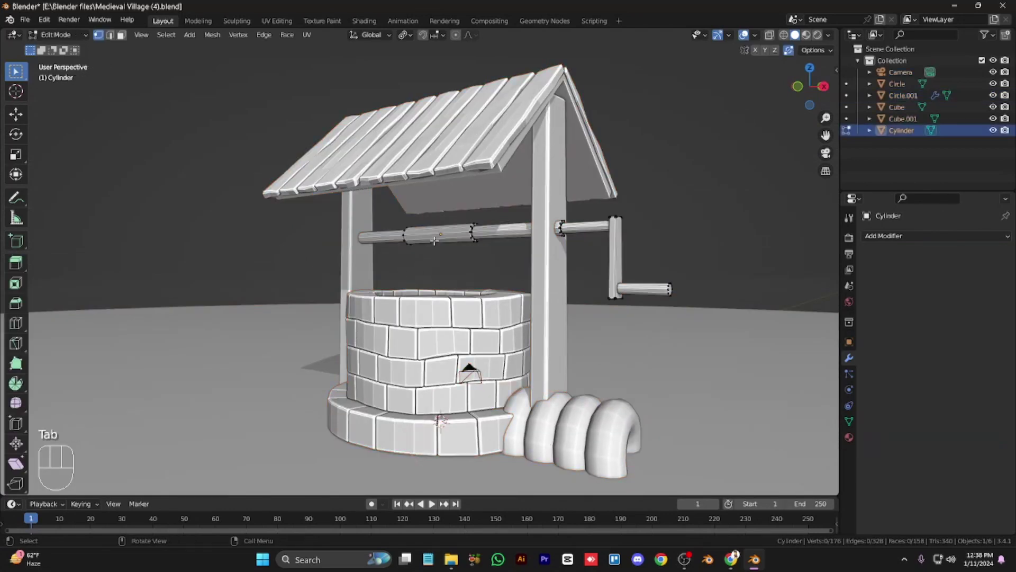
pyautogui.hotkey('shift', 's')
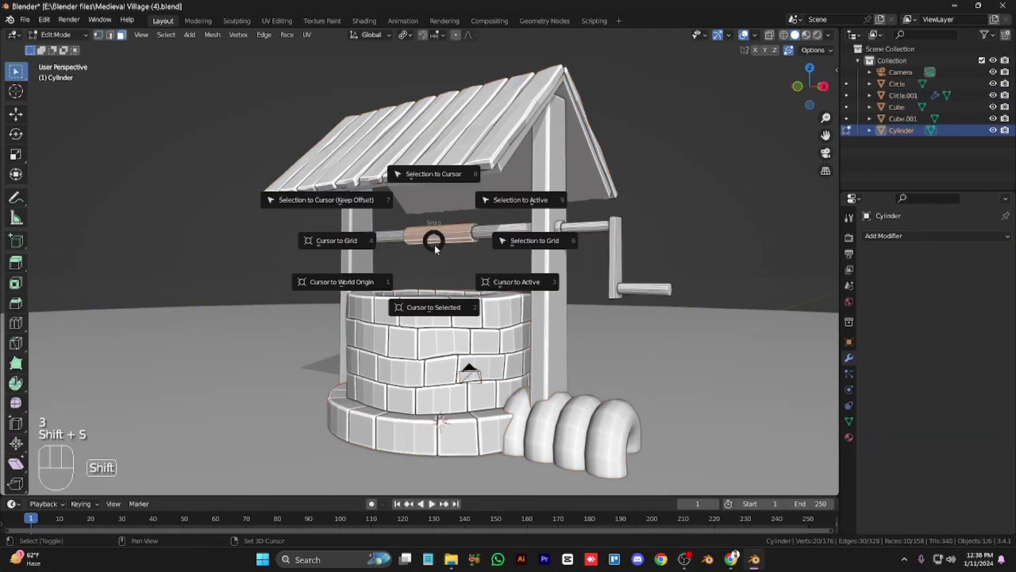
pyautogui.press('Tab')
pyautogui.hotkey('shift', 's')
pyautogui.click(457, 367)
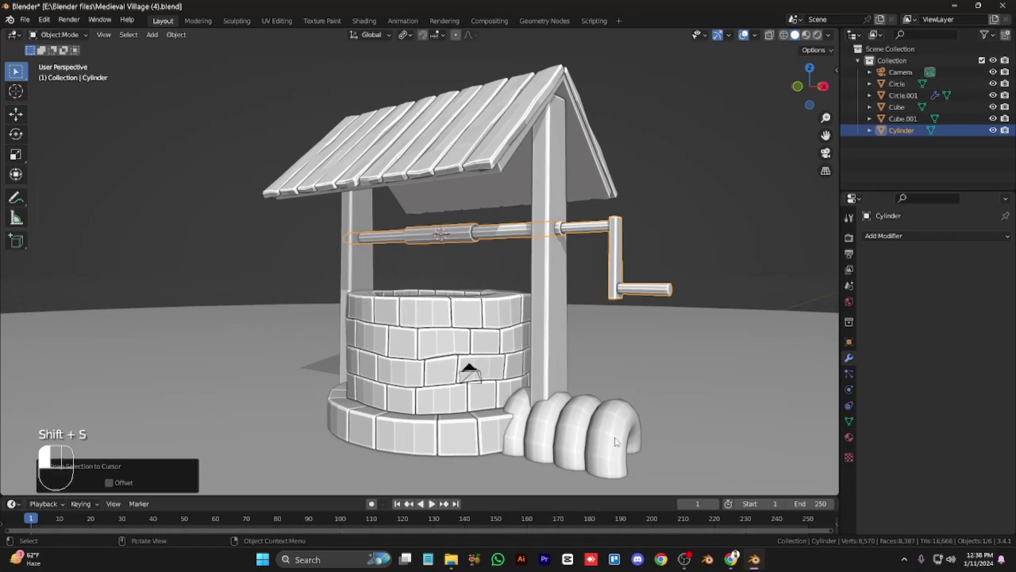
# Snap the coil to the 3D cursor on the crossbar and apply its Screw modifier.
pyautogui.click(572, 434)
pyautogui.hotkey('shift', 's')
pyautogui.click(618, 375)
pyautogui.press('KP_1')
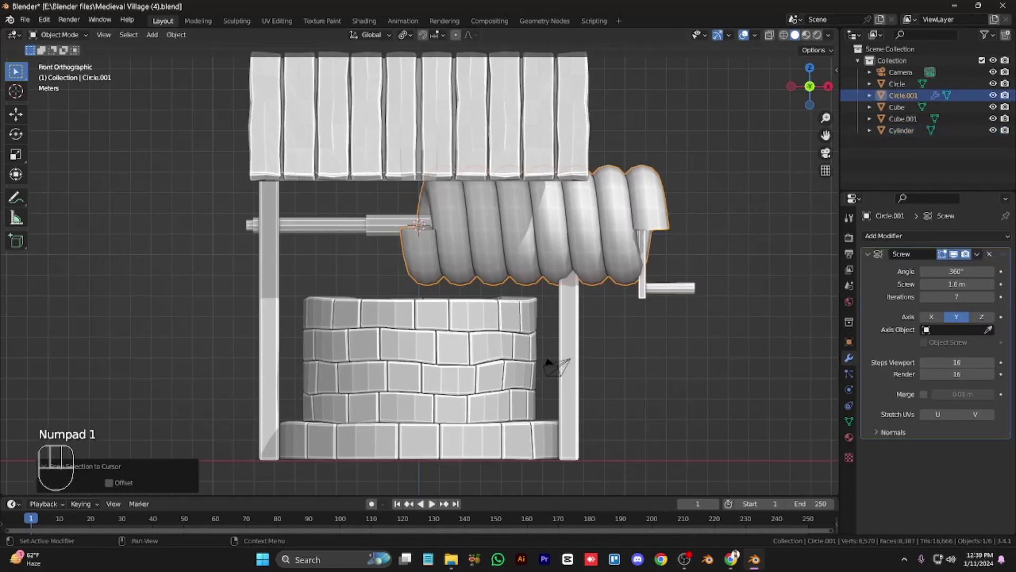
pyautogui.hotkey('ctrl', 'a')
pyautogui.press('a')
pyautogui.press('a')
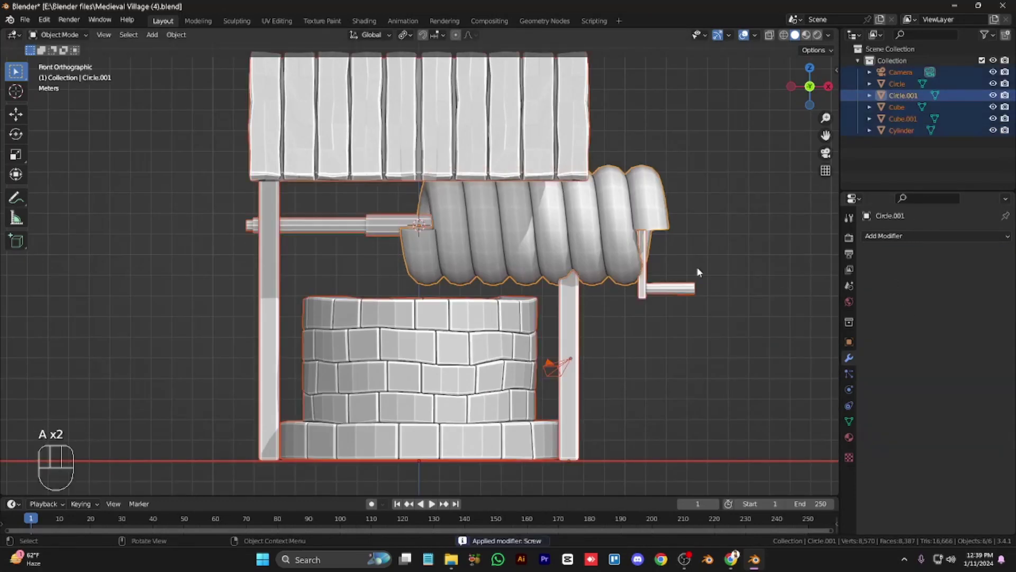
# Scale the coil down to about 0.453 and shift it along X in the front view.
pyautogui.press('s')
pyautogui.click(563, 265)
pyautogui.press('g')
pyautogui.press('x')
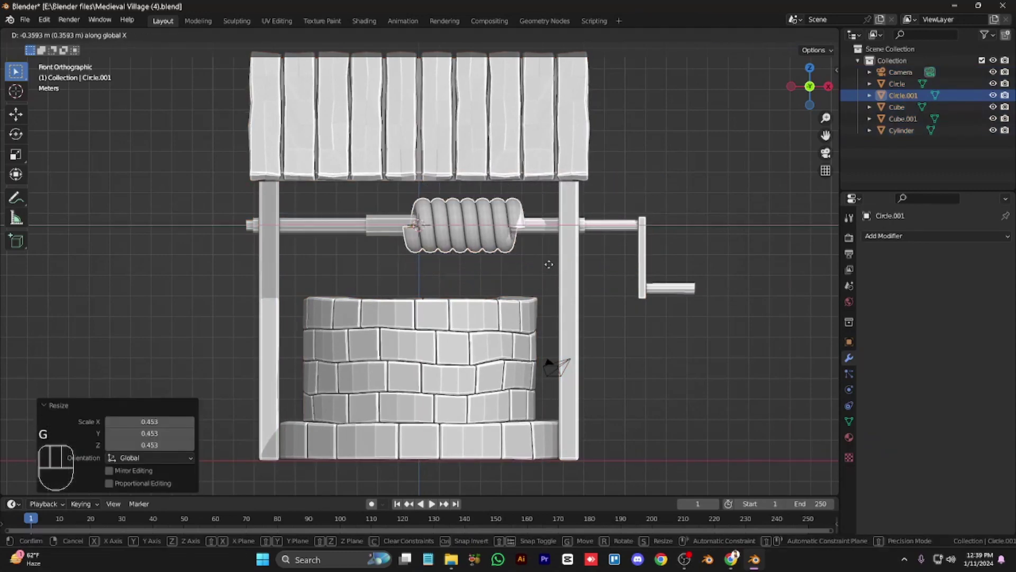
pyautogui.click(610, 296)
# Shrink the coil further to the thickness of the crossbar's sleeve and move it about 1.44 m along X.
pyautogui.press('s')
pyautogui.click(533, 284)
pyautogui.press('g')
pyautogui.press('x')
pyautogui.click(563, 285)
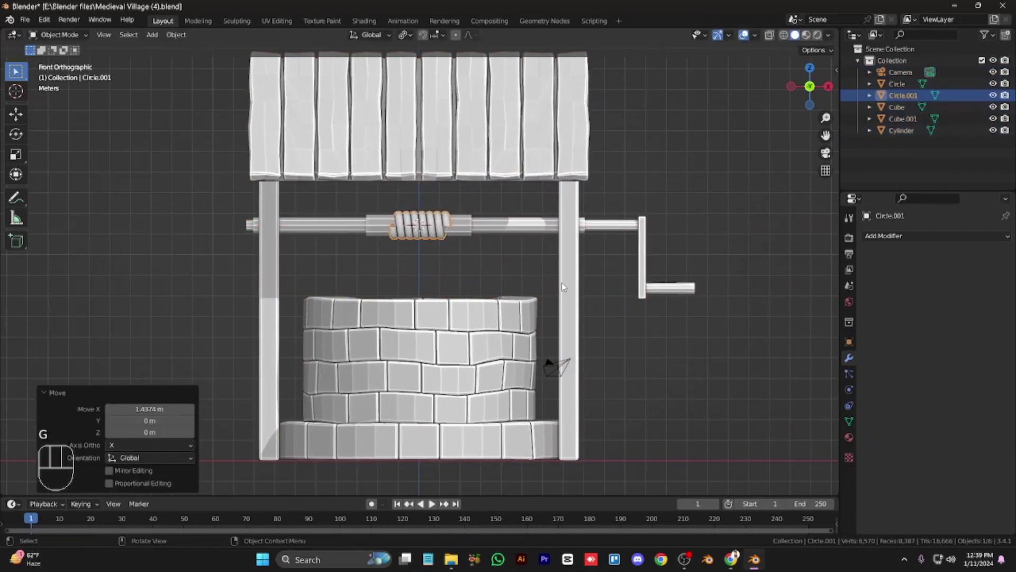
# Widen the coil along X and move it about -0.28 m along X to center it on the sleeve.
pyautogui.press('s')
pyautogui.press('x')
pyautogui.click(578, 297)
pyautogui.press('g')
pyautogui.press('x')
pyautogui.click(581, 296)
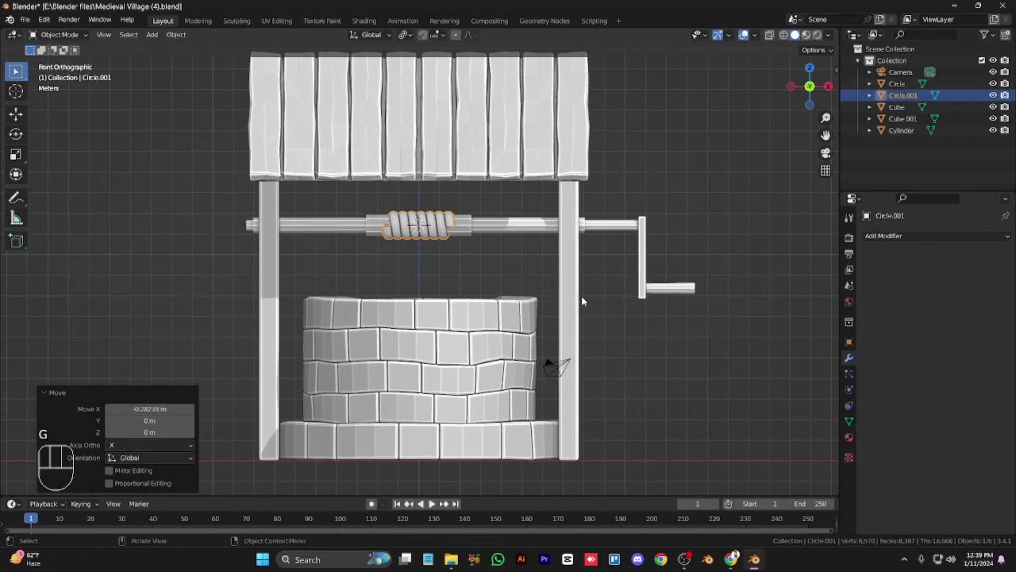
pyautogui.press('KP_6')
pyautogui.press('KP_6')
pyautogui.press('KP_6')
pyautogui.press('Tab')
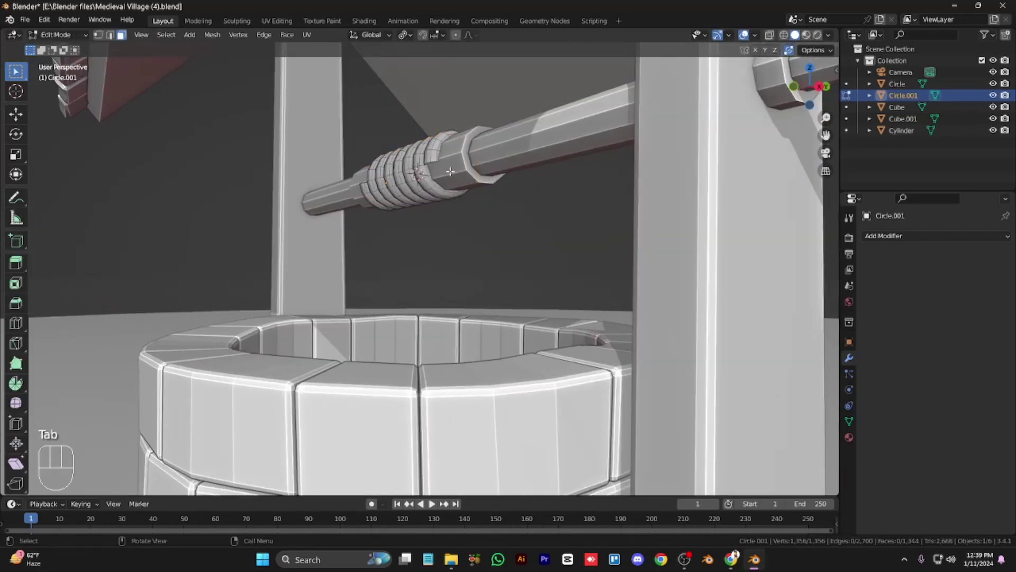
pyautogui.press('a')
pyautogui.hotkey('alt', 's')
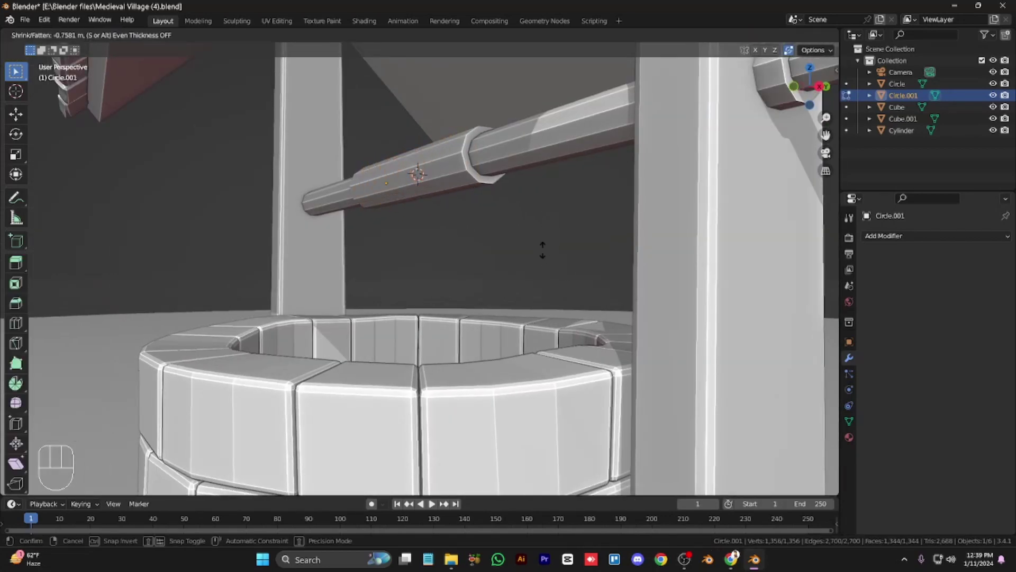
pyautogui.rightClick(543, 250)
pyautogui.press('Tab')
# Enlarge the coil by about 1.329, compress it along X, and enlarge it again by about 1.306.
pyautogui.press('s')
pyautogui.click(580, 322)
pyautogui.press('s')
pyautogui.press('x')
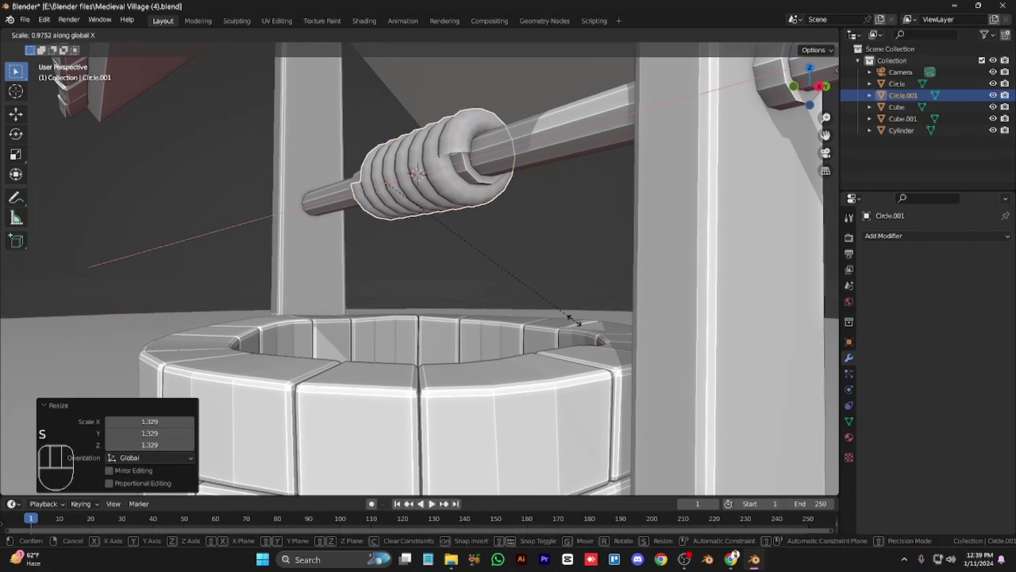
pyautogui.click(514, 285)
pyautogui.press('s')
pyautogui.click(544, 329)
pyautogui.press('s')
pyautogui.press('x')
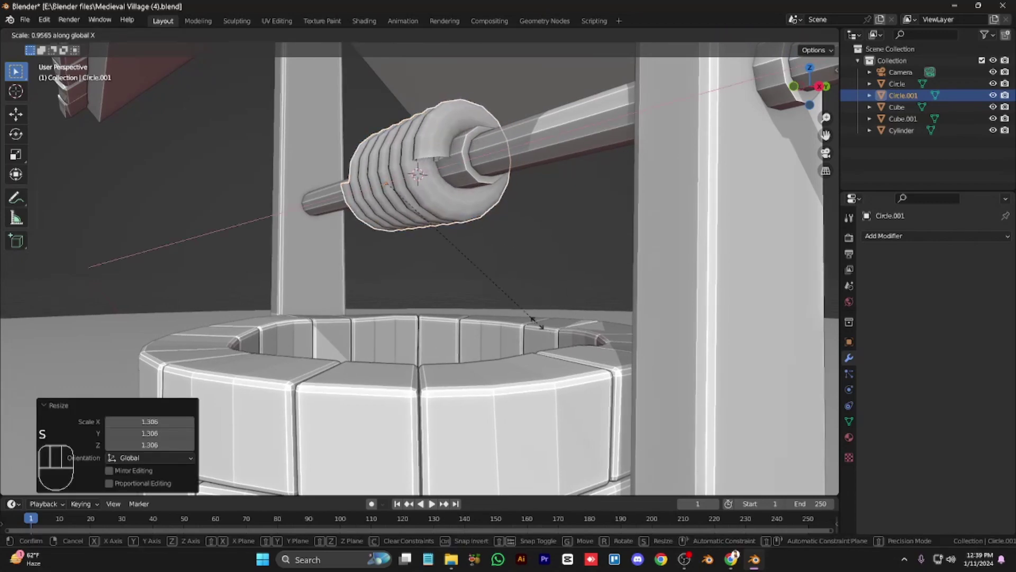
pyautogui.rightClick(506, 281)
# Compress the coil slightly along X and thin its turns with Shrink/Fatten across the whole mesh.
pyautogui.press('KP_4')
pyautogui.press('KP_4')
pyautogui.press('KP_4')
pyautogui.press('Tab')
pyautogui.press('KP_6')
pyautogui.press('KP_6')
pyautogui.press('KP_6')
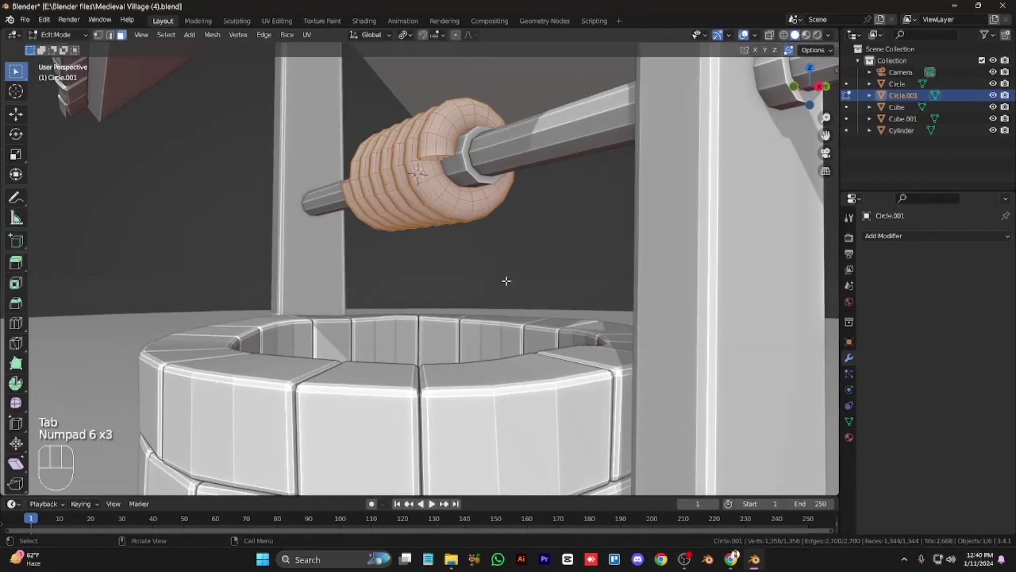
pyautogui.hotkey('alt', 's')
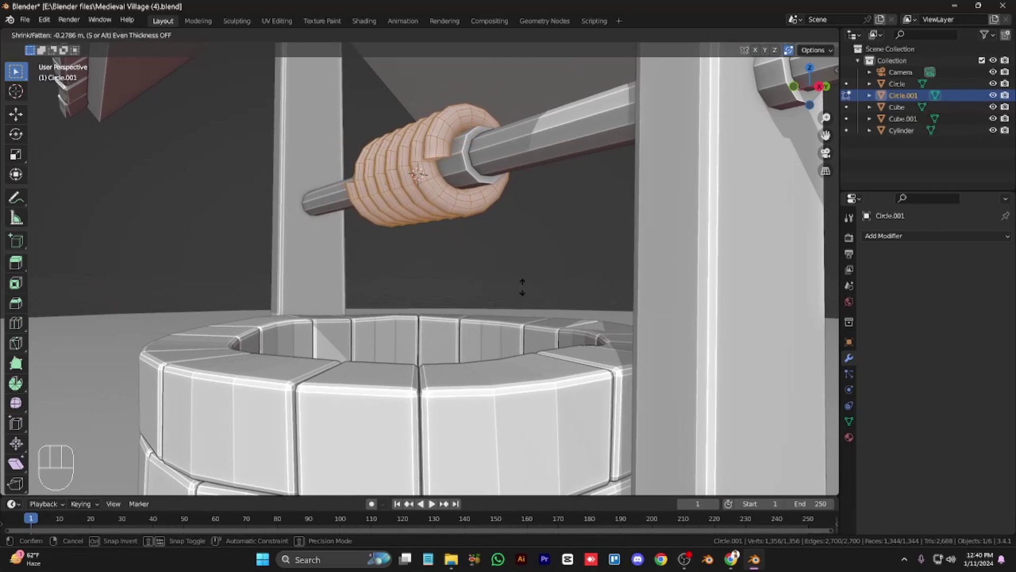
pyautogui.click(527, 281)
# Extrude the coil's front end about 3.27 m down along Z and flatten the new end with a Z scale of 0.
pyautogui.click(454, 160)
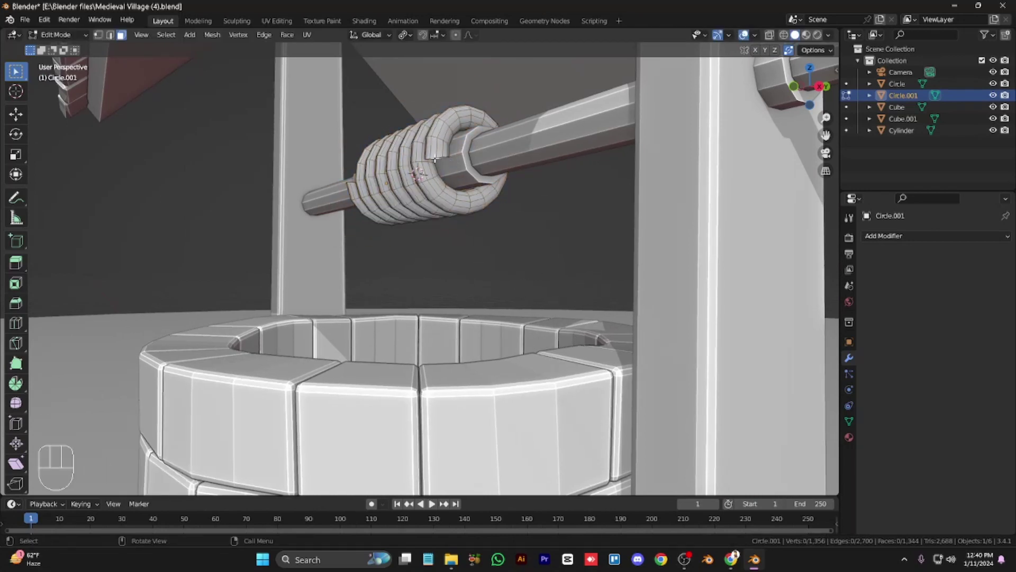
pyautogui.click(490, 340)
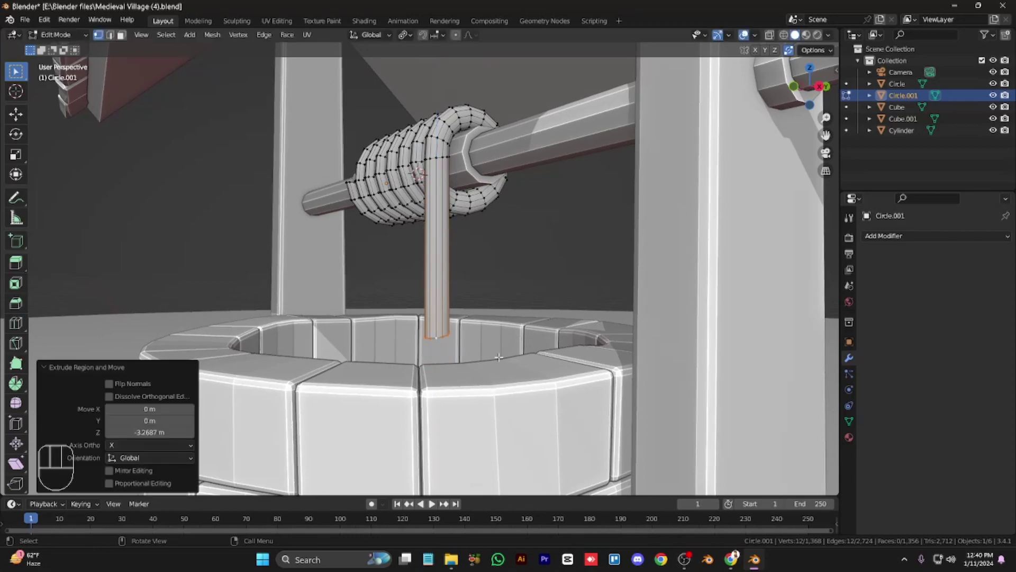
pyautogui.press('s')
pyautogui.press('z')
pyautogui.press('0')
pyautogui.press('Return')
# Lower the hanging rope's end about 6.23 m along Z, down into the well.
pyautogui.press('g')
pyautogui.press('z')
pyautogui.click(477, 352)
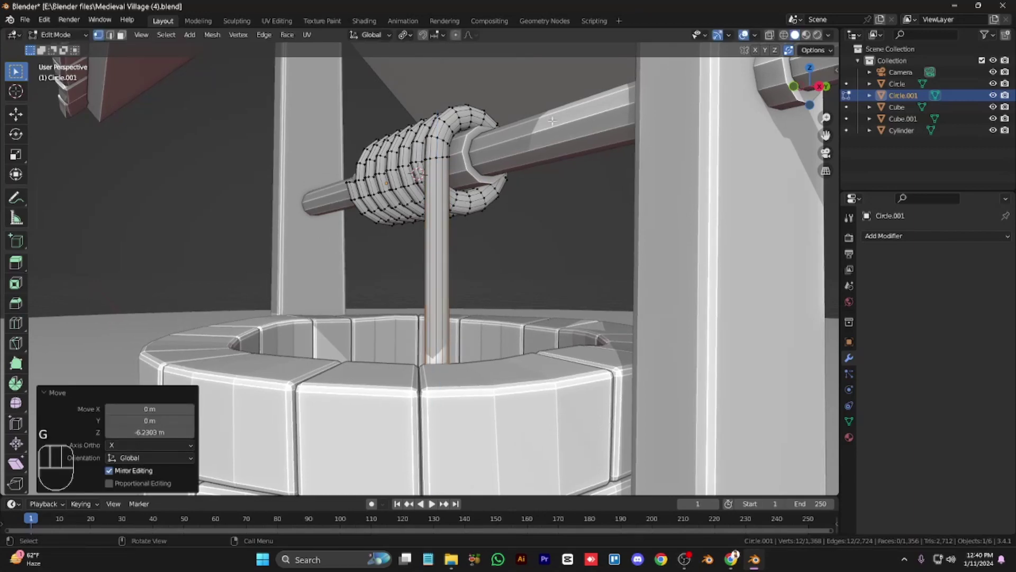
# Scale the whole rope down slightly and widen it along X by 1.134.
pyautogui.press('Tab')
pyautogui.press('KP_4')
pyautogui.press('KP_4')
pyautogui.press('KP_4')
pyautogui.press('KP_4')
pyautogui.press('KP_6')
pyautogui.press('s')
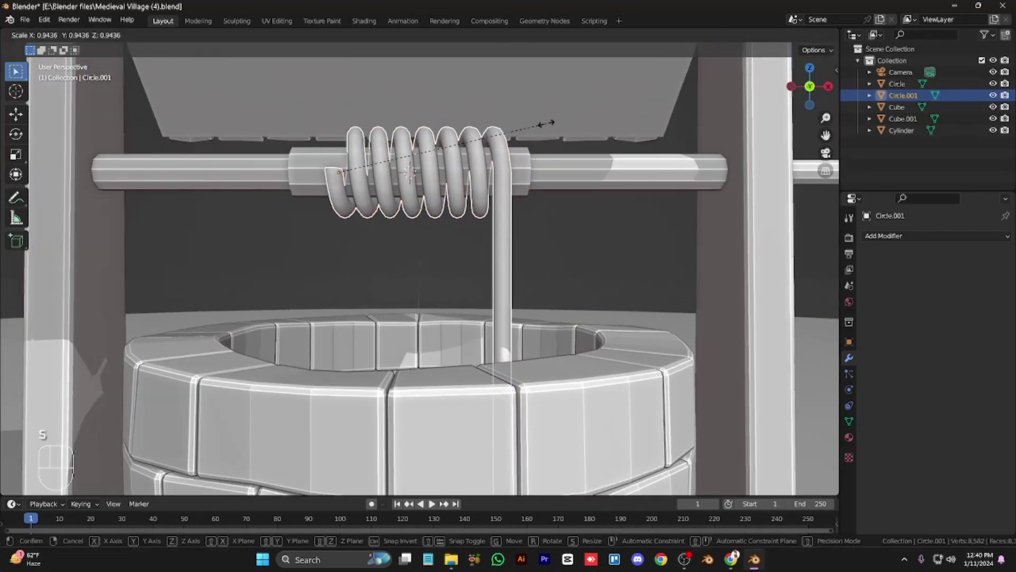
pyautogui.click(525, 119)
pyautogui.press('s')
pyautogui.press('x')
pyautogui.press('Escape')
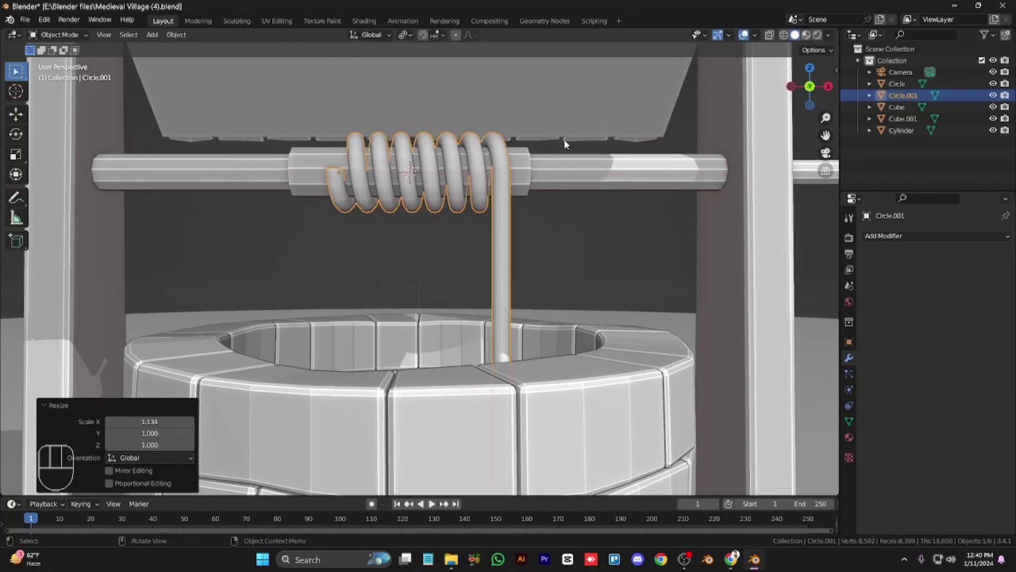
# Thicken the whole rope mesh by about 0.19 m with Shrink/Fatten.
pyautogui.press('Tab')
pyautogui.hotkey('alt', 's')
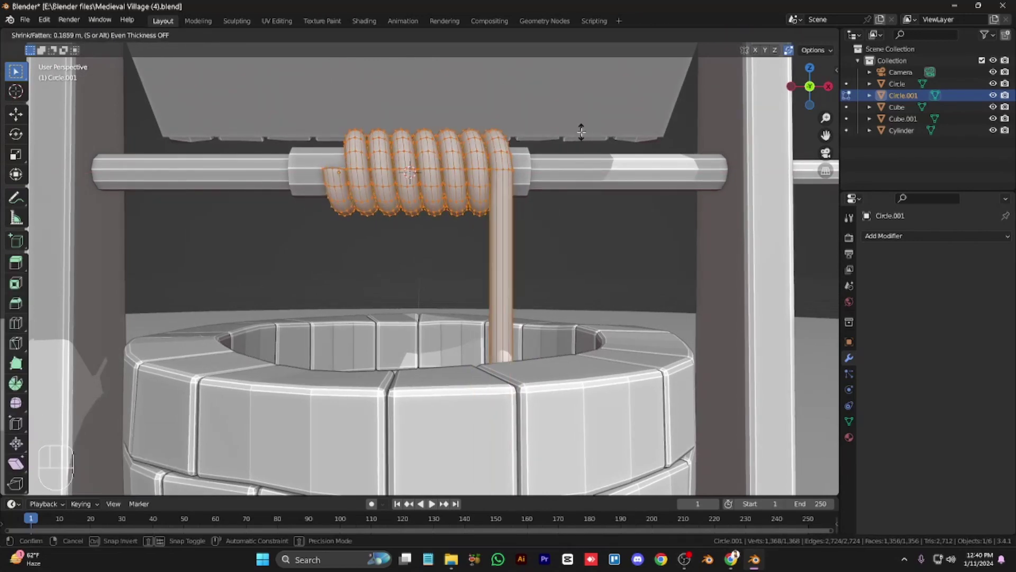
pyautogui.click(581, 132)
pyautogui.click(582, 132)
pyautogui.press('Tab')
pyautogui.press('Tab')
# Select the coil's short loose end, grow the selection over several loops, and delete that section.
pyautogui.keyDown('alt'); pyautogui.click(334, 168); pyautogui.keyUp('alt')
pyautogui.press('ctrl+KP_Add')
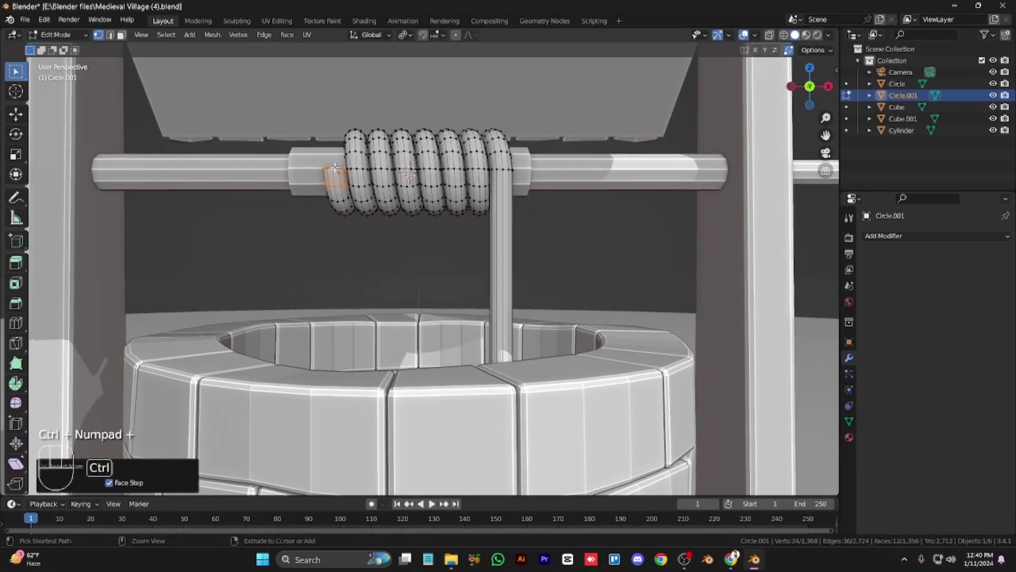
pyautogui.press('ctrl+KP_Add')
pyautogui.press('ctrl+KP_Add')
pyautogui.press('KP_4')
pyautogui.press('KP_4')
pyautogui.press('ctrl+KP_Add')
pyautogui.press('x')
pyautogui.click(305, 226)
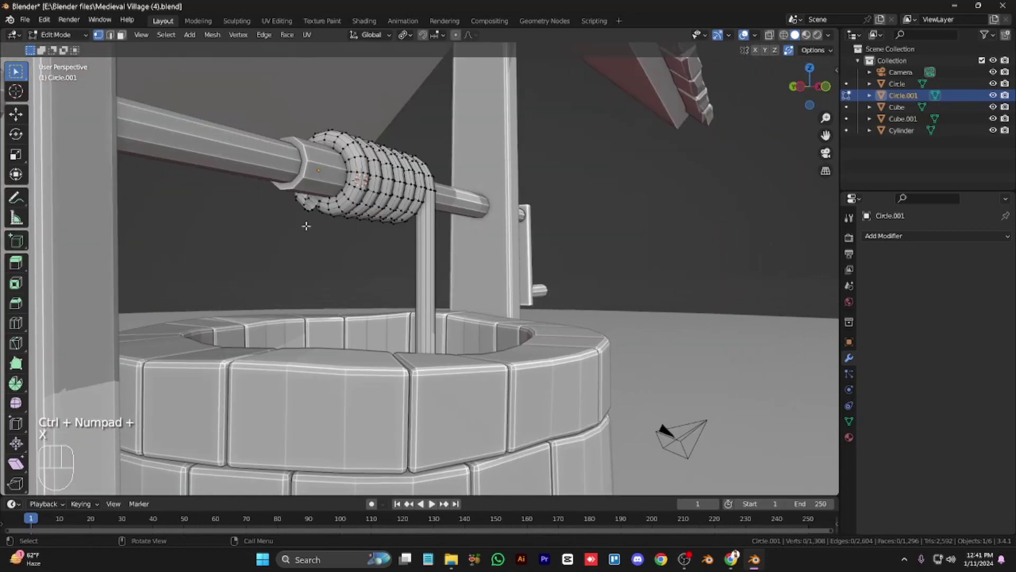
# Extrude the coil's cut end, raise it about 0.36 m along Z, and rotate it around X.
pyautogui.press('e')
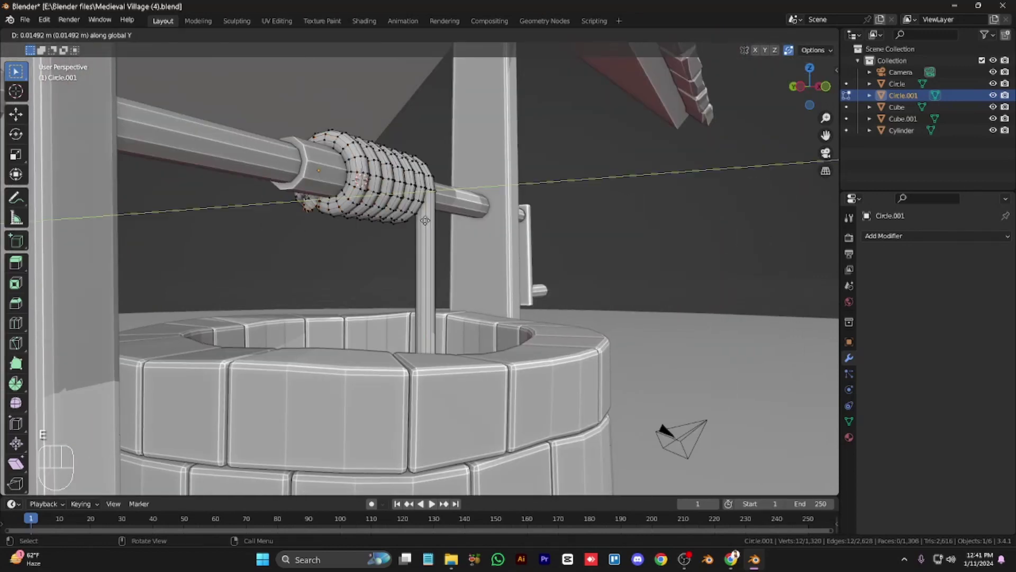
pyautogui.click(432, 221)
pyautogui.press('r')
pyautogui.press('x')
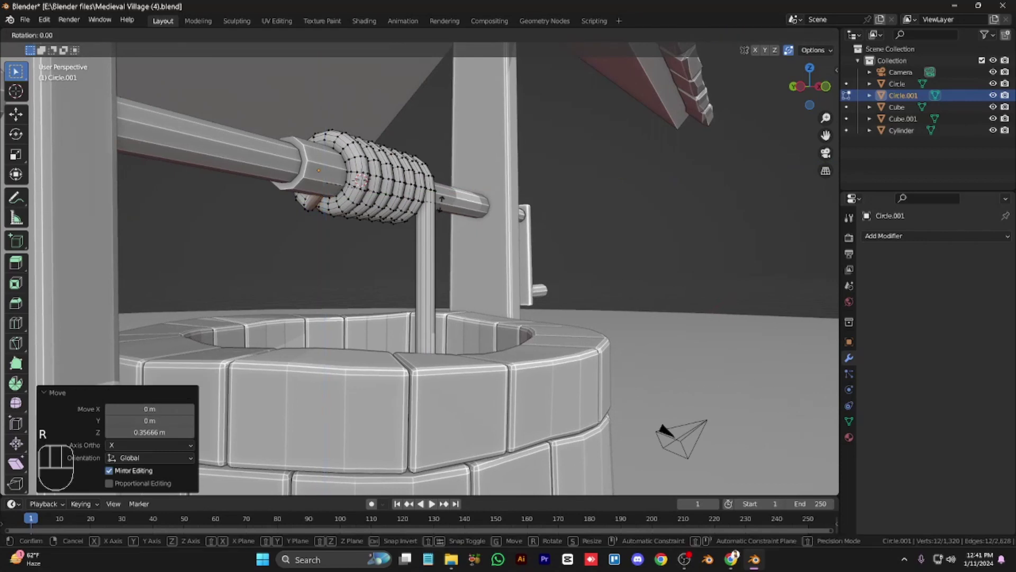
pyautogui.click(476, 136)
# Move the extruded coil end about -0.07 m along Y and adjust its height along Z beneath the crossbar.
pyautogui.press('g')
pyautogui.press('y')
pyautogui.click(484, 145)
pyautogui.press('g')
pyautogui.press('z')
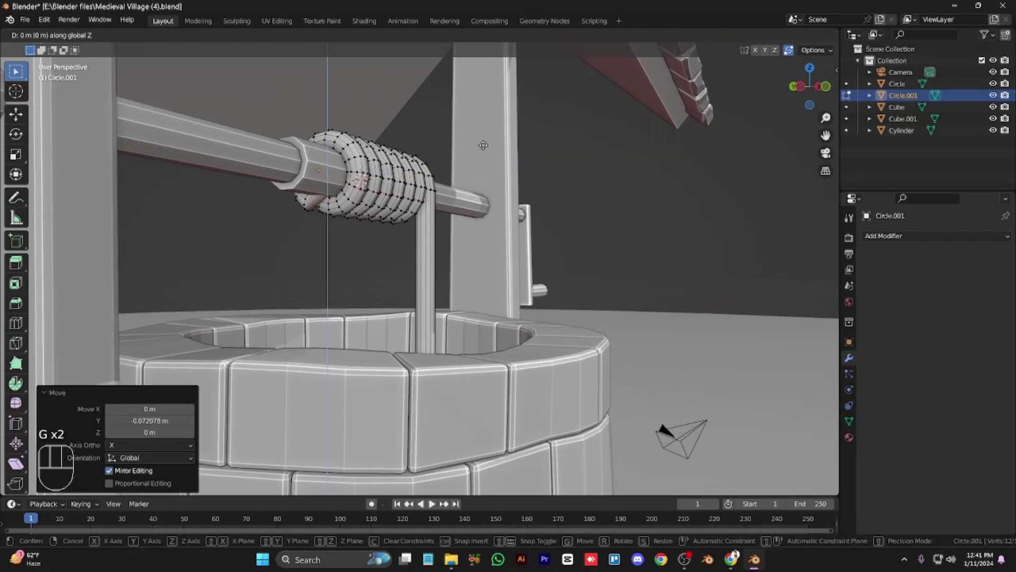
pyautogui.click(486, 143)
# Slide the coil's end loop along its edges and return to Object Mode.
pyautogui.press('Tab')
pyautogui.press('Tab')
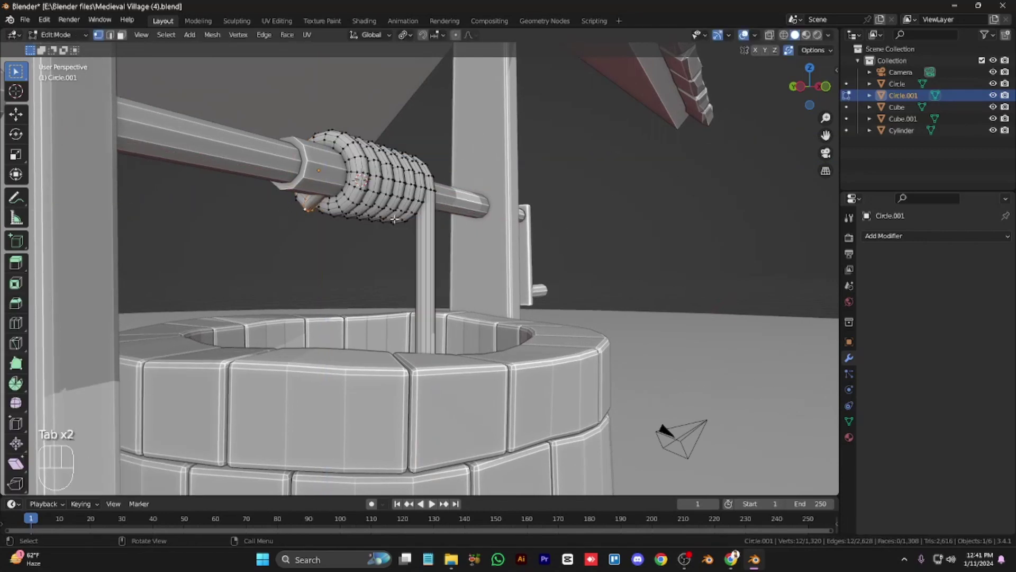
pyautogui.press('g')
pyautogui.press('g')
pyautogui.click(501, 250)
pyautogui.press('Tab')
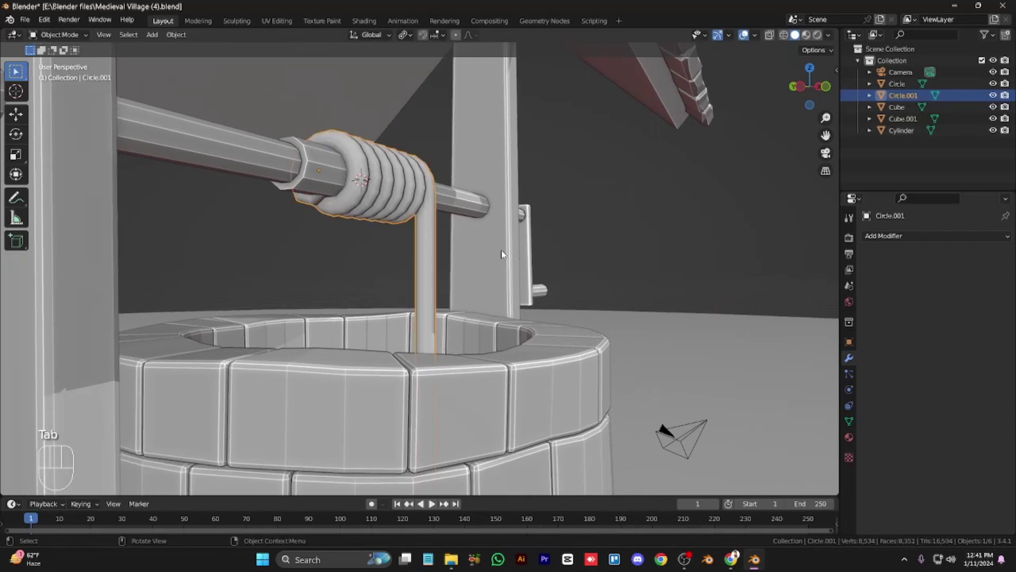
# Examine the rope and the whole well from several sides, up close and from farther away.
pyautogui.scroll(-8, 501, 250)
pyautogui.scroll(6, 500, 249)
pyautogui.press('KP_6')
pyautogui.press('KP_6')
pyautogui.press('KP_6')
pyautogui.press('KP_6')
pyautogui.press('KP_6')
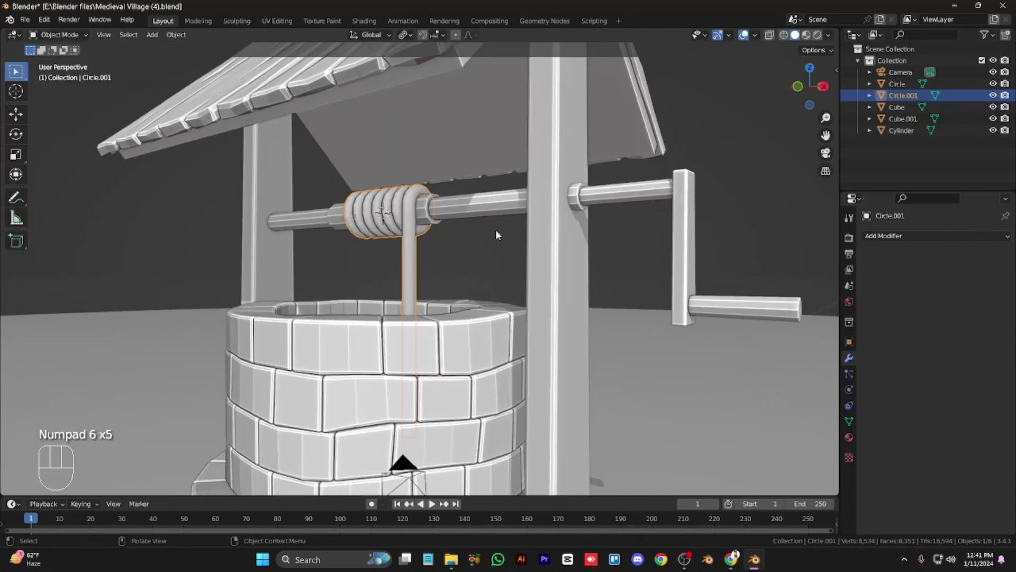
pyautogui.press('KP_4')
pyautogui.press('KP_4')
pyautogui.press('KP_4')
pyautogui.press('KP_4')
pyautogui.press('KP_8')
pyautogui.press('KP_8')
pyautogui.press('KP_2')
pyautogui.press('KP_2')
pyautogui.press('KP_Subtract')
pyautogui.press('KP_Subtract')
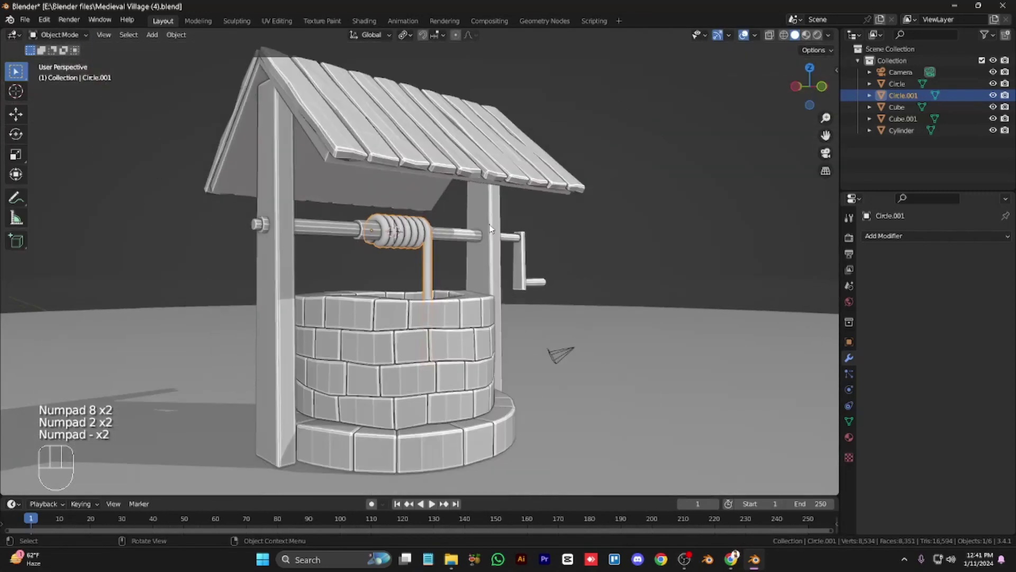
# Switch the viewport to material preview and assign the WOOD material to the rope.
pyautogui.press('z')
pyautogui.press('KP_2')
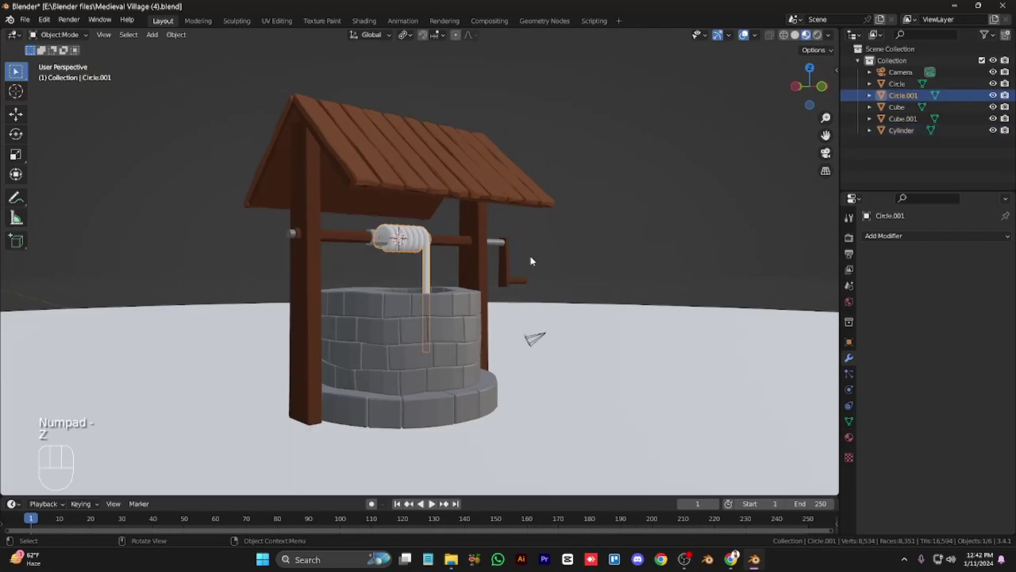
pyautogui.click(849, 437)
pyautogui.click(868, 284)
pyautogui.click(794, 324)
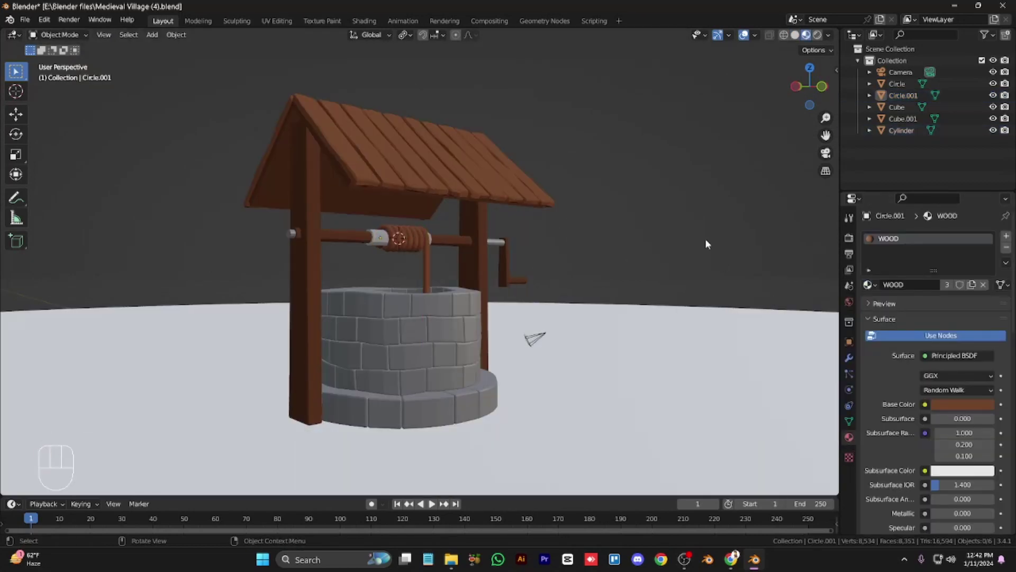
# Replace the rope's material with a copy of WOOD.001, name it ROPE, and give it a light tan base color.
pyautogui.click(868, 285)
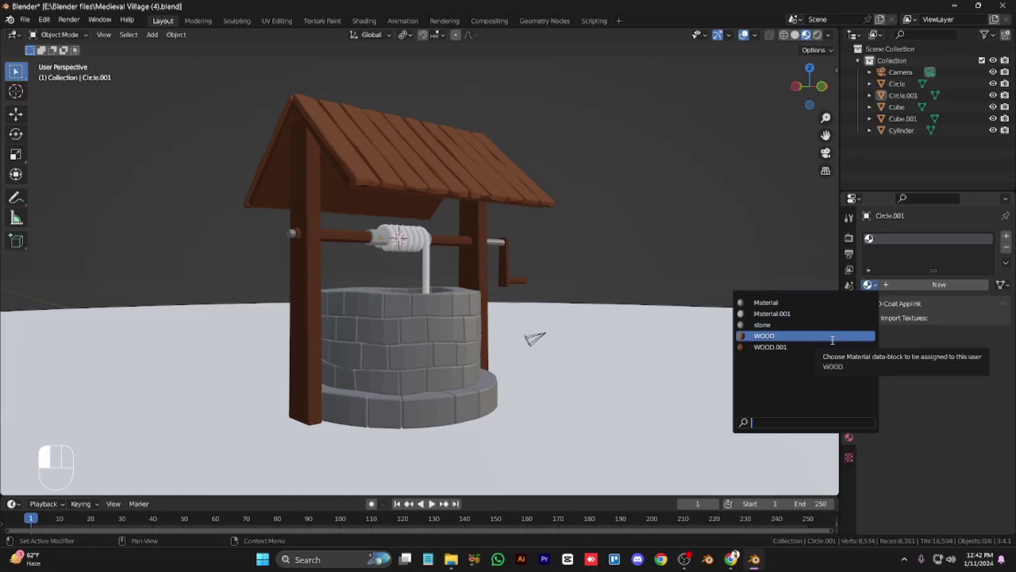
pyautogui.click(773, 347)
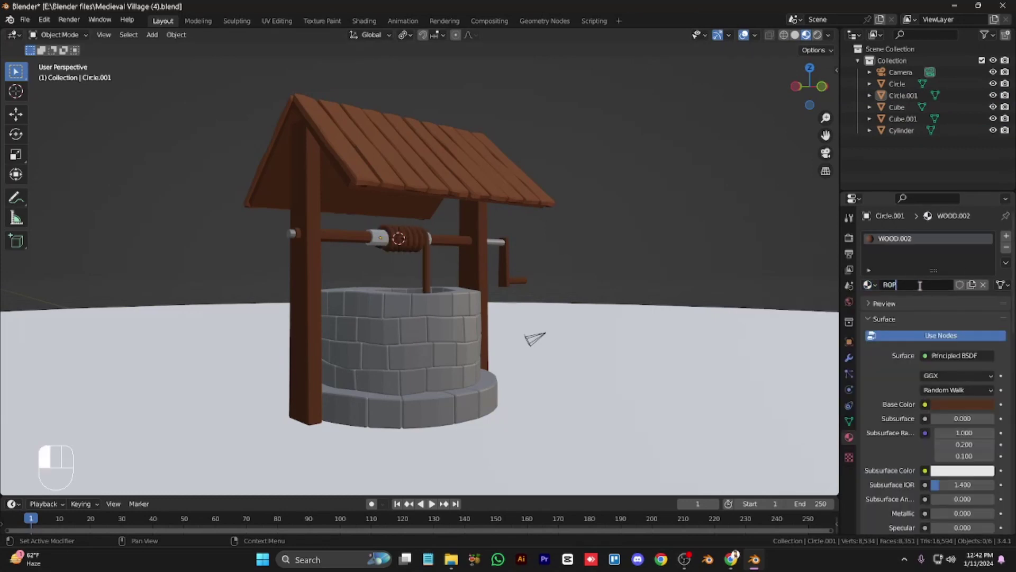
pyautogui.click(962, 404)
pyautogui.moveTo(931, 376)
pyautogui.mouseDown()
pyautogui.moveTo(950, 375)
pyautogui.moveTo(919, 375)
pyautogui.mouseUp()
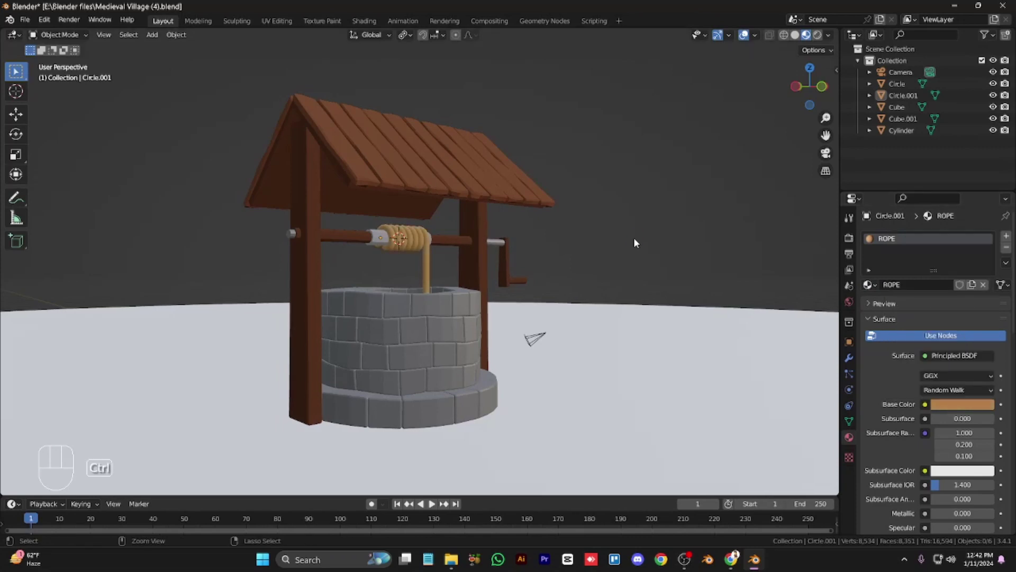
# Save the file and reset the 3D cursor to the world origin.
pyautogui.hotkey('ctrl', 's')
pyautogui.press('KP_6')
pyautogui.hotkey('shift', 's')
pyautogui.click(574, 304)
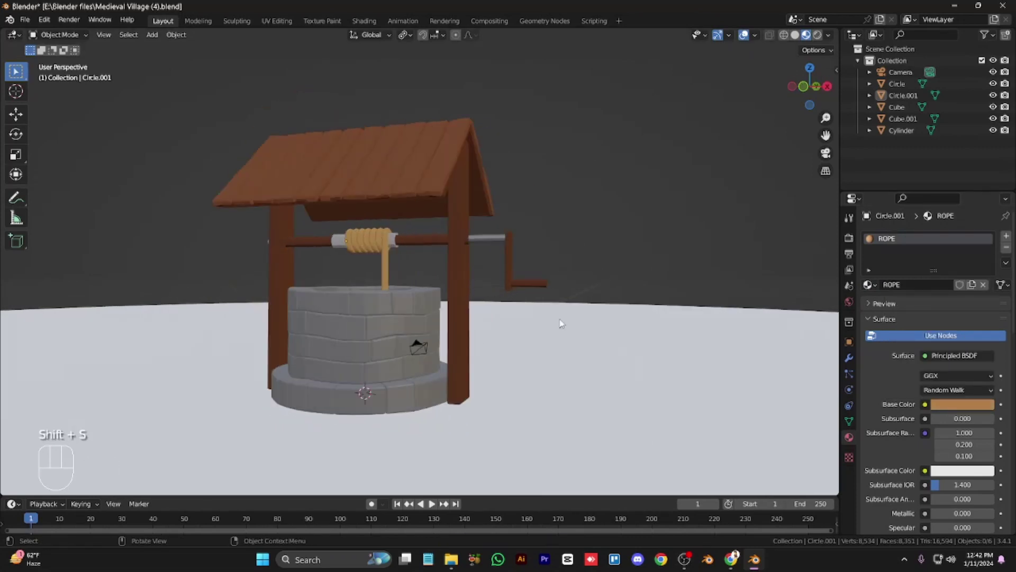
# Center the well in view, align the camera to that view, and switch to rendered shading.
pyautogui.click(395, 327)
pyautogui.click(568, 230)
pyautogui.press('ctrl+KP_4')
pyautogui.press('ctrl+KP_4')
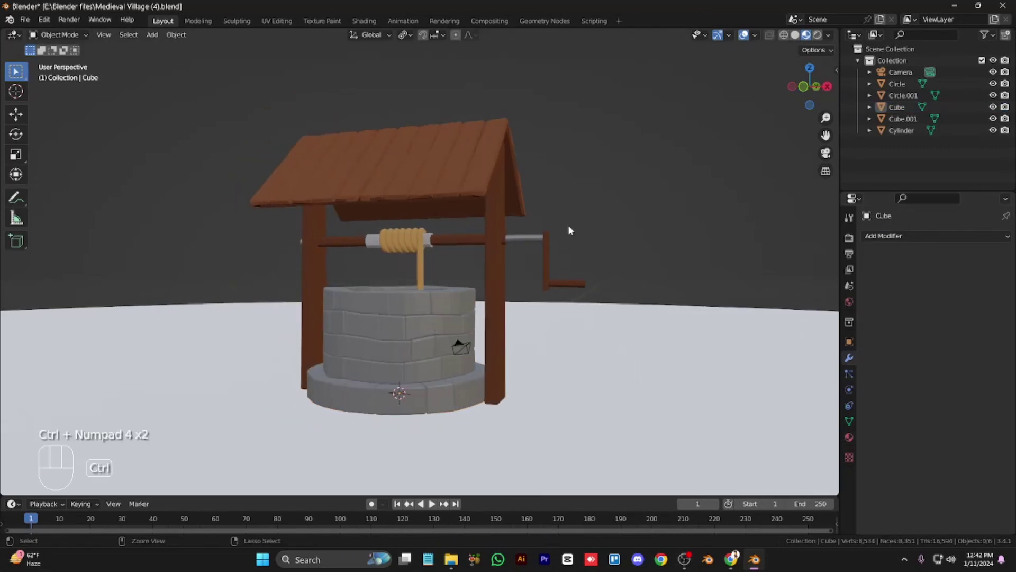
pyautogui.press('ctrl+alt+KP_0')
pyautogui.press('n')
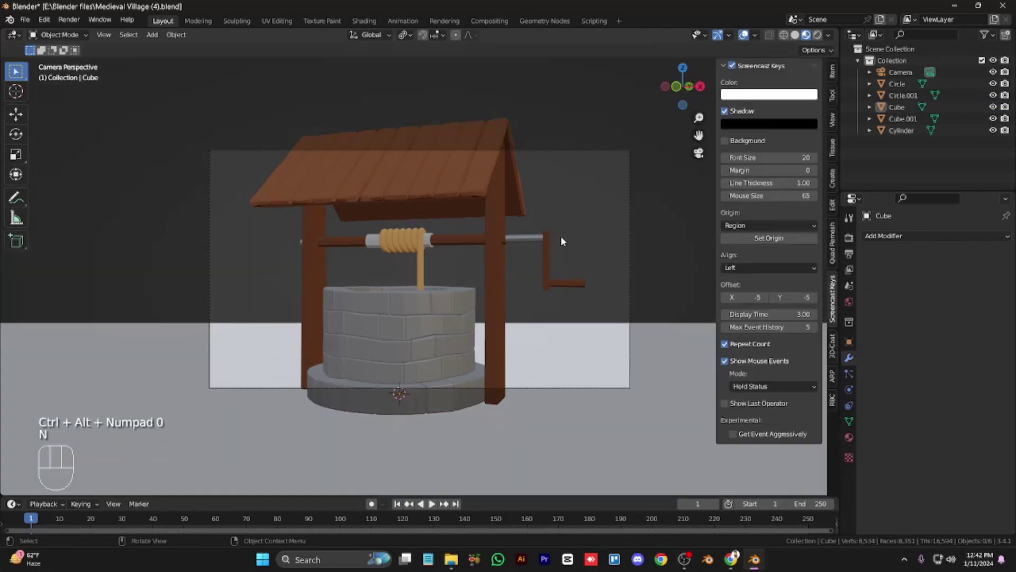
pyautogui.press('n')
pyautogui.press('z')
pyautogui.click(567, 216)
# Lock the camera to the view, then pull it back and tilt it to frame the whole well from slightly above.
pyautogui.click(900, 72)
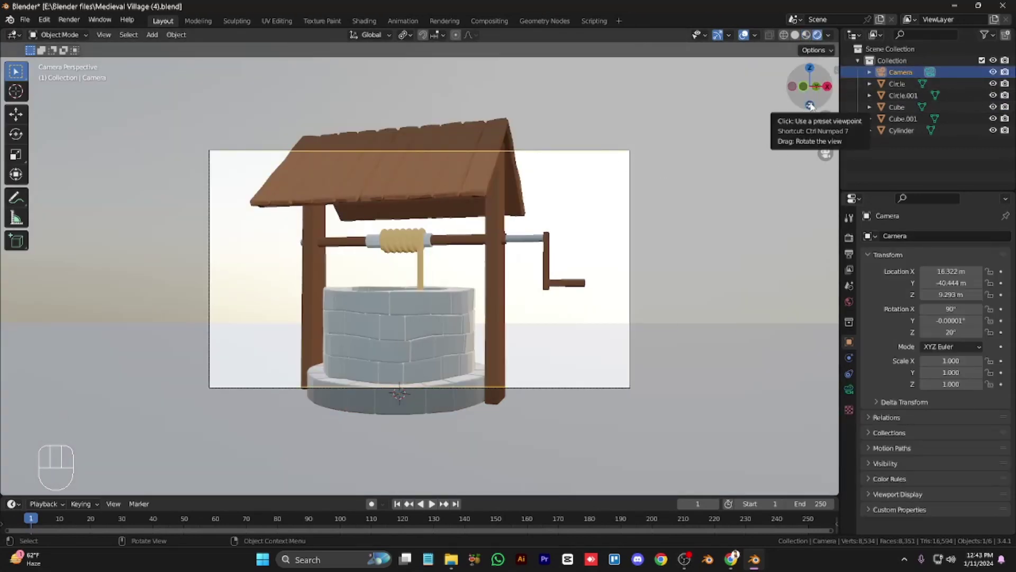
pyautogui.press('n')
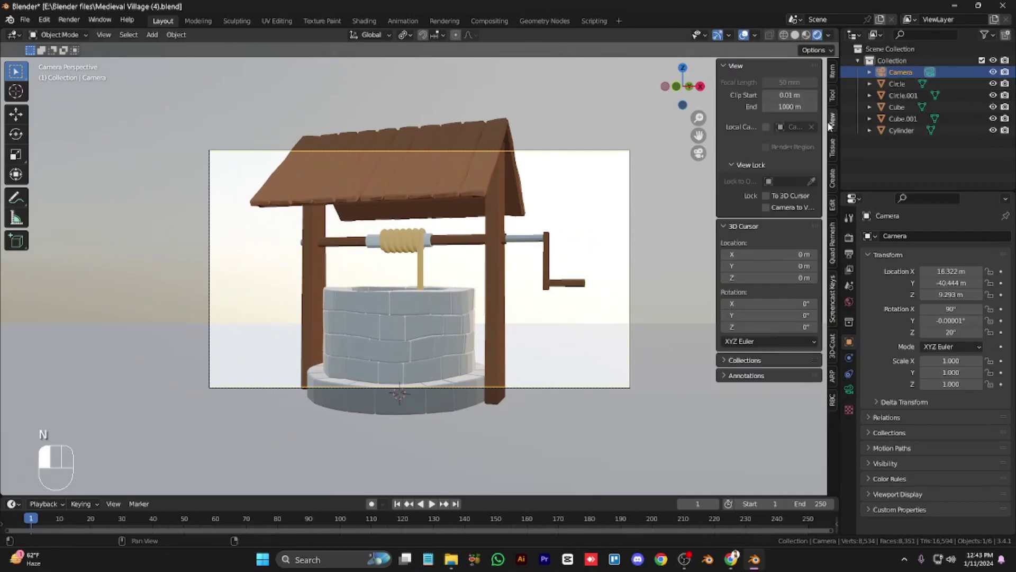
pyautogui.press('n')
pyautogui.scroll(-4, 466, 296)
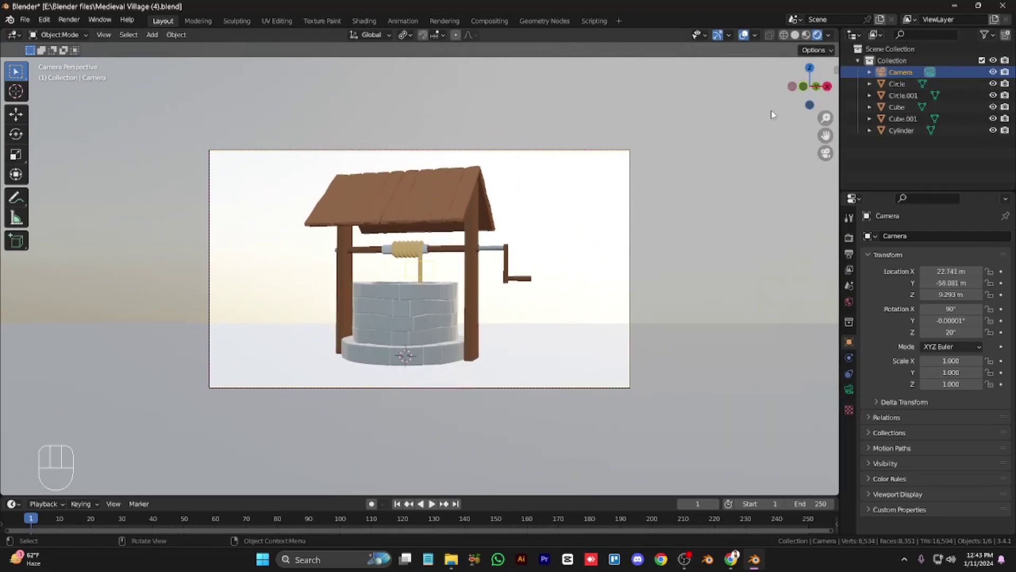
pyautogui.click(469, 302)
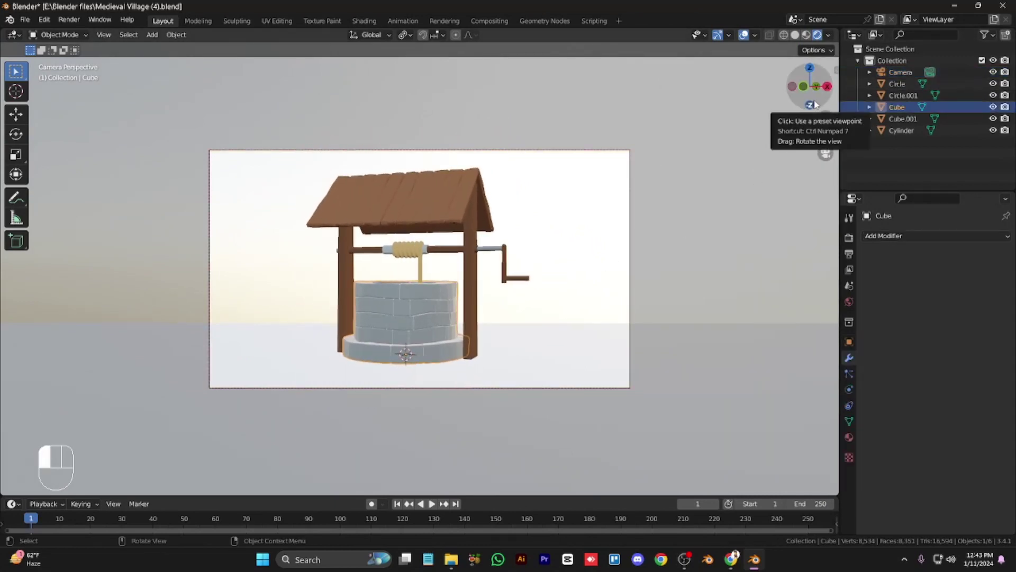
pyautogui.moveTo(817, 91); pyautogui.dragTo(836, 104)
pyautogui.click(557, 241)
# Set the viewport's clip end to 10000 m and open the camera's lens settings.
pyautogui.press('n')
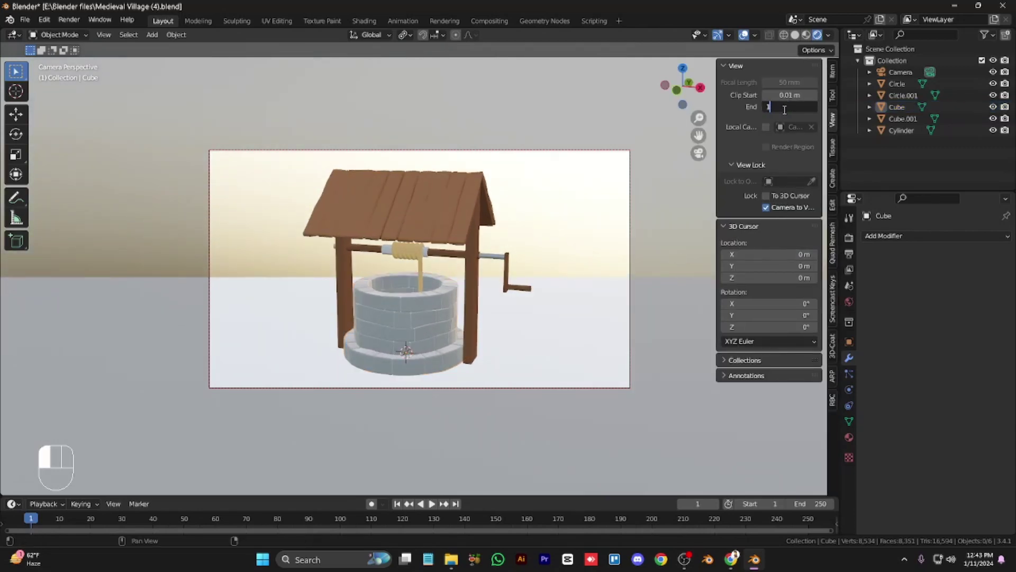
pyautogui.click(630, 387)
pyautogui.click(848, 389)
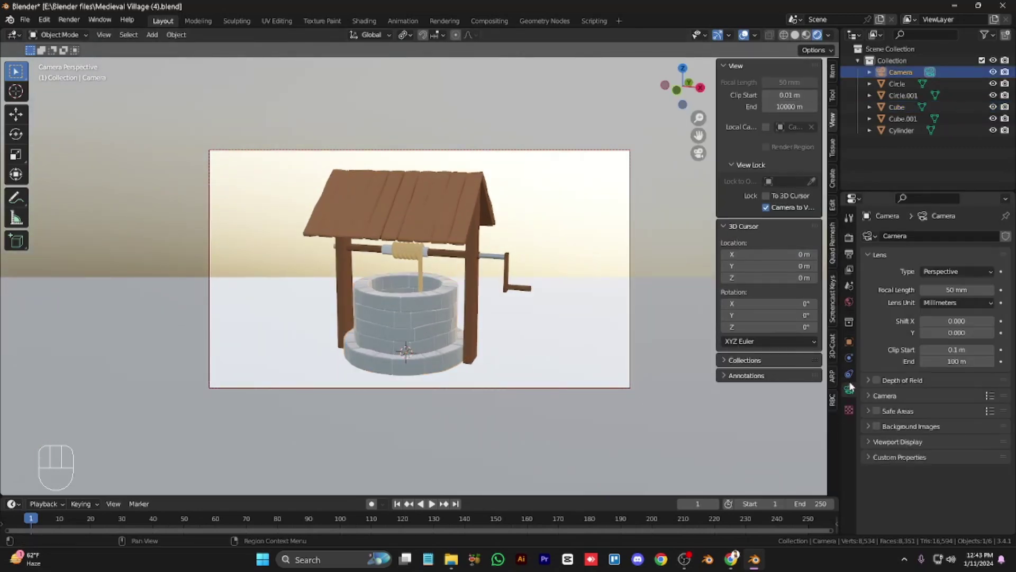
# Select the rope, crank, posts and roof with the stone wall active last, and parent them to the wall as Object.
pyautogui.press('a')
pyautogui.click(510, 206)
pyautogui.moveTo(512, 253); pyautogui.dragTo(392, 335)
pyautogui.keyDown('shift'); pyautogui.click(411, 312); pyautogui.keyUp('shift')
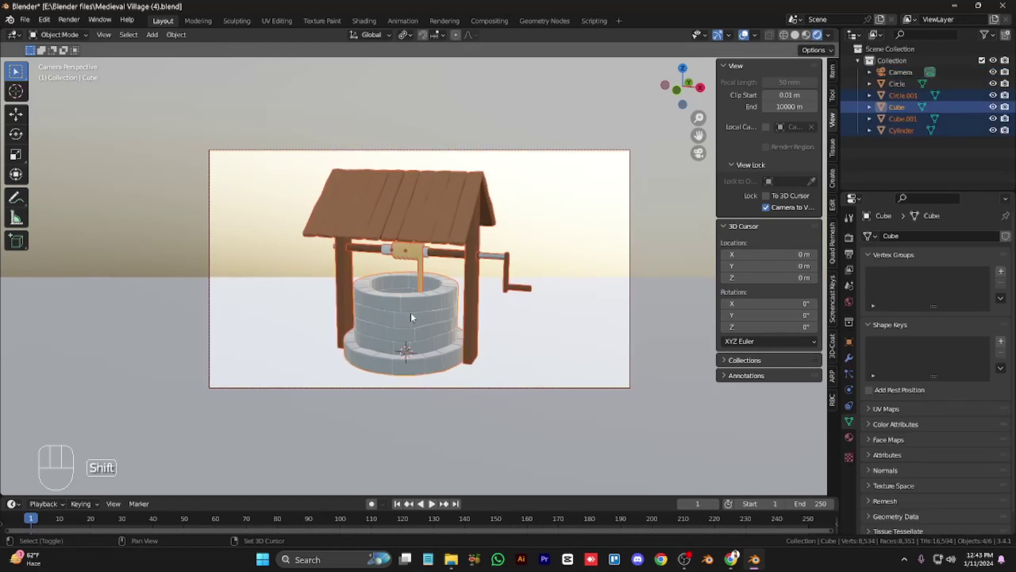
pyautogui.click(506, 320)
pyautogui.hotkey('ctrl', 'i')
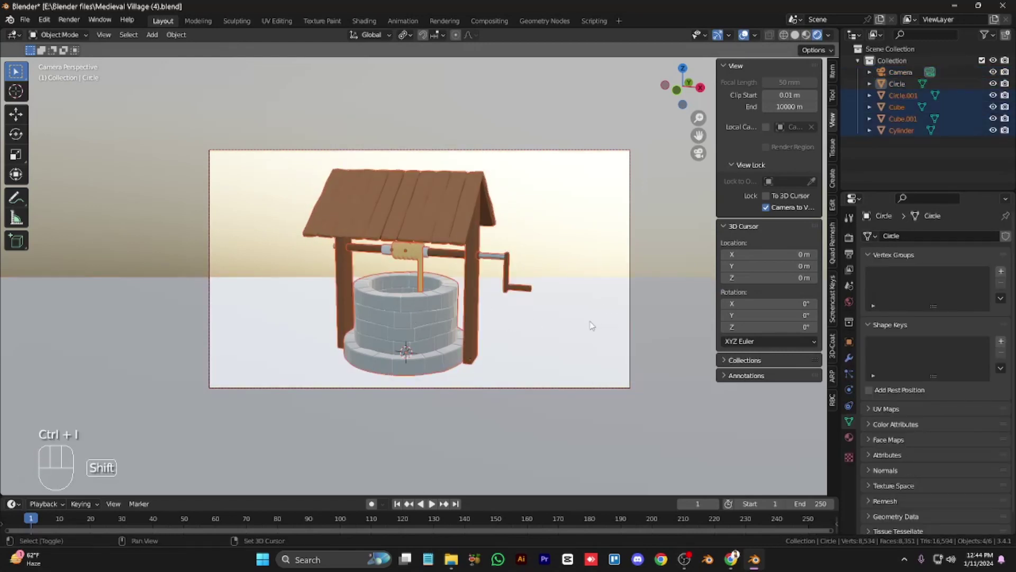
pyautogui.keyDown('shift'); pyautogui.click(425, 327); pyautogui.keyUp('shift')
pyautogui.keyDown('shift'); pyautogui.click(424, 327); pyautogui.keyUp('shift')
pyautogui.keyDown('shift'); pyautogui.click(558, 366); pyautogui.keyUp('shift')
pyautogui.keyDown('shift'); pyautogui.click(558, 366); pyautogui.keyUp('shift')
pyautogui.keyDown('shift'); pyautogui.click(436, 313); pyautogui.keyUp('shift')
pyautogui.hotkey('ctrl', 'p')
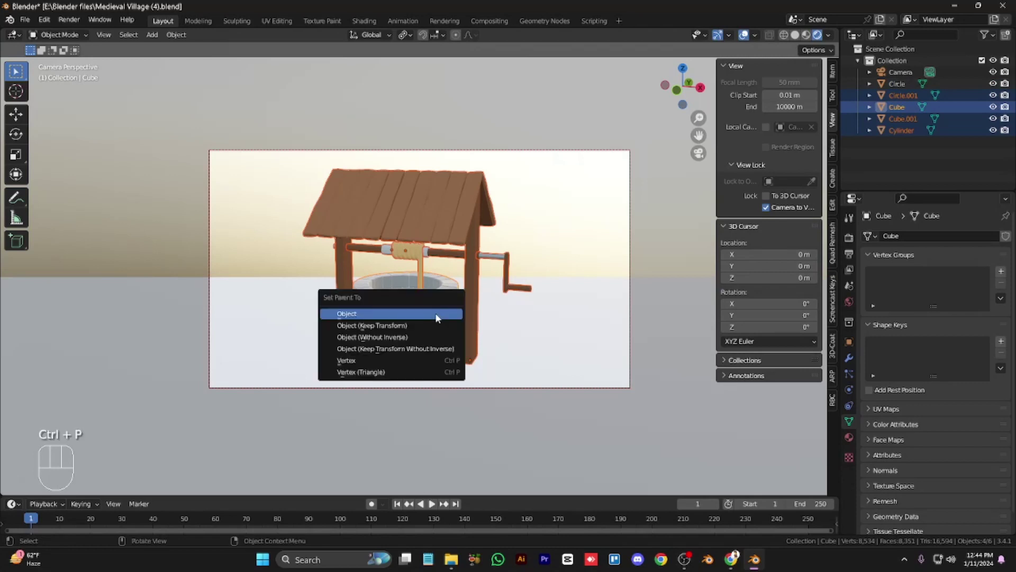
pyautogui.click(437, 316)
# Finish parenting the selected parts to the stone wall, and move the wall into a new collection named Well.
pyautogui.click(394, 323)
pyautogui.press('m')
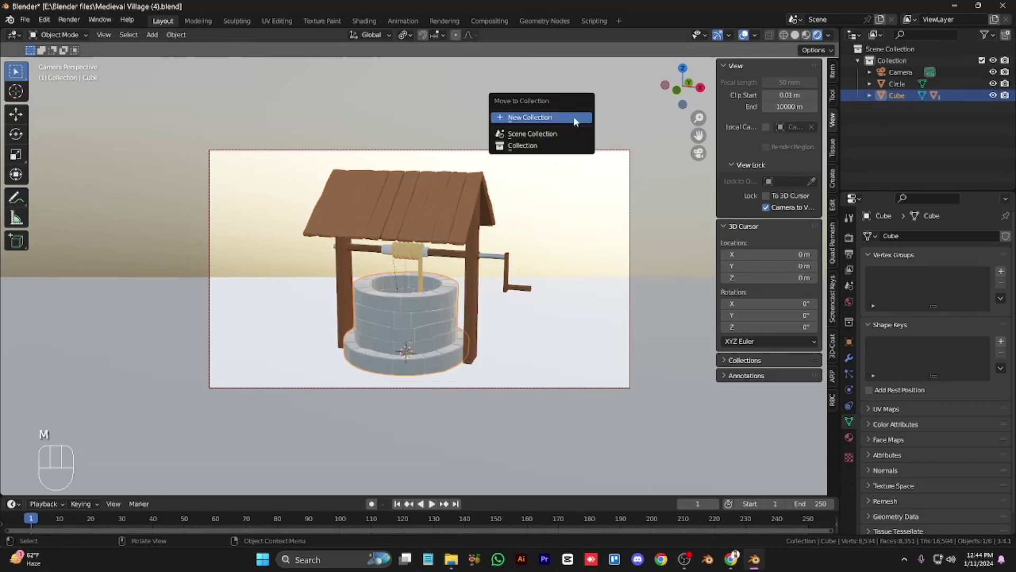
pyautogui.click(577, 115)
pyautogui.click(574, 152)
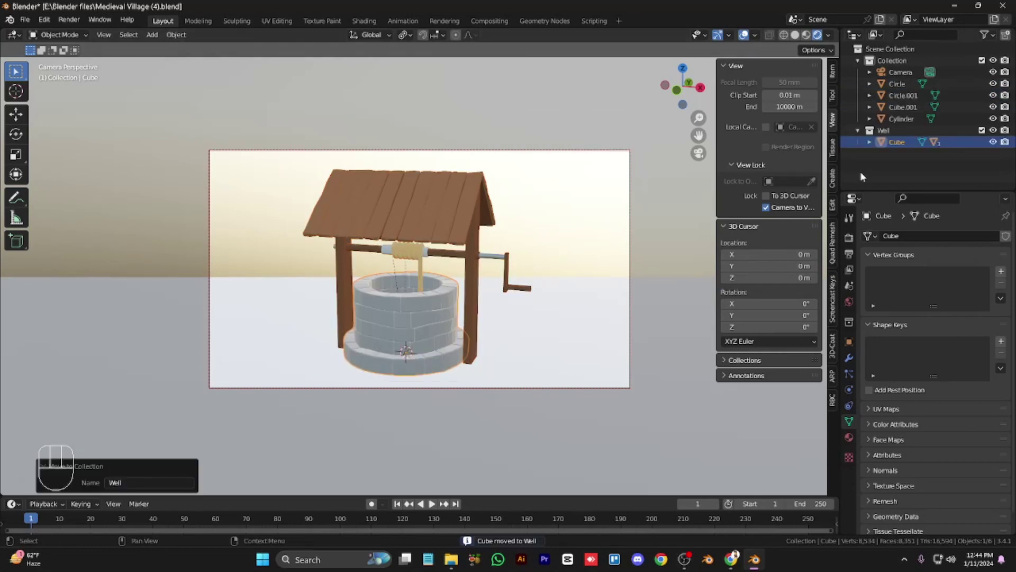
# Select Circle.001, Cube.001 and Cylinder, the well parts still in the original collection.
pyautogui.click(904, 109)
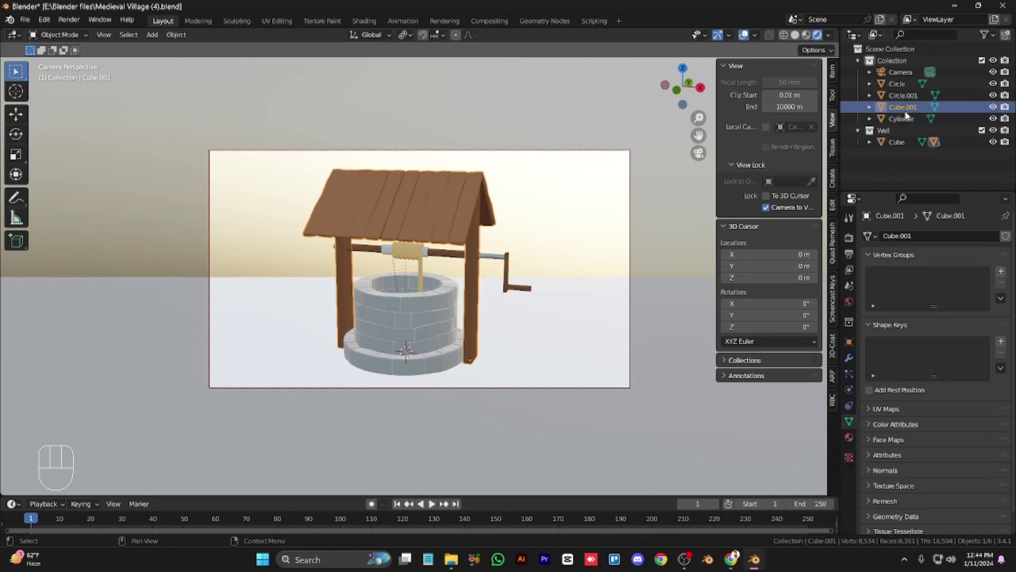
pyautogui.keyDown('ctrl'); pyautogui.click(903, 95); pyautogui.keyUp('ctrl')
pyautogui.click(847, 86)
pyautogui.moveTo(848, 92); pyautogui.dragTo(899, 99)
pyautogui.press('g')
pyautogui.rightClick(460, 198)
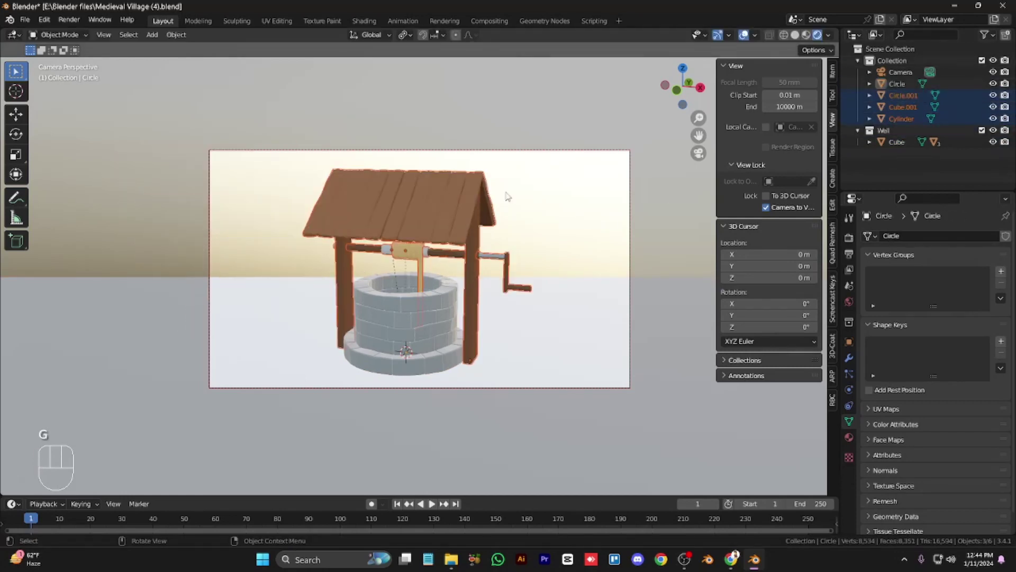
pyautogui.press('g')
pyautogui.rightClick(438, 190)
# Move the selected rope, crank, posts and roof objects into the Well collection, and collapse that collection.
pyautogui.click(869, 143)
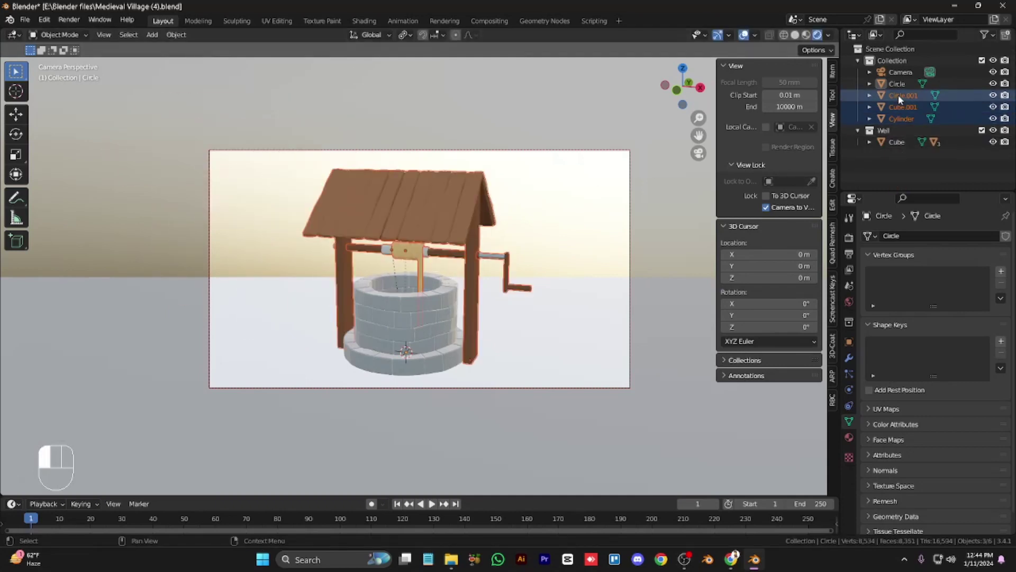
pyautogui.moveTo(900, 98); pyautogui.dragTo(894, 133)
pyautogui.click(857, 96)
# Select the camera in place of the ground circle and look through it at the well.
pyautogui.click(895, 114)
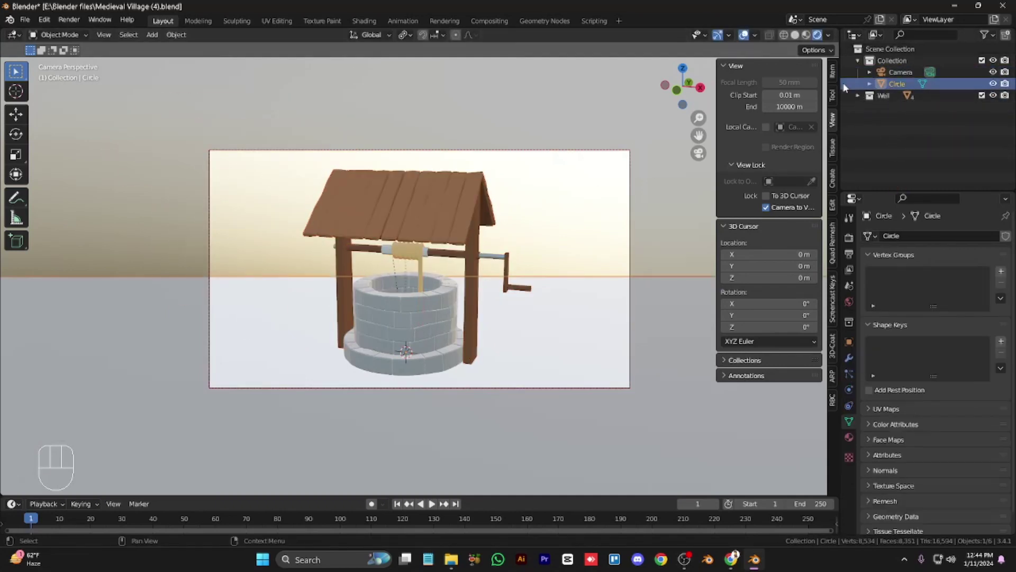
pyautogui.click(628, 241)
pyautogui.press('KP_0')
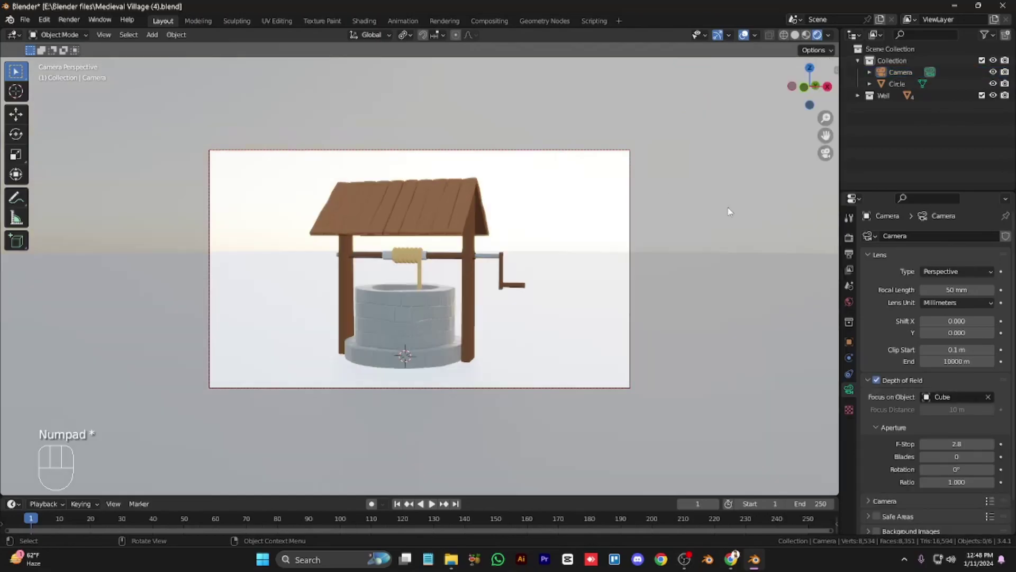